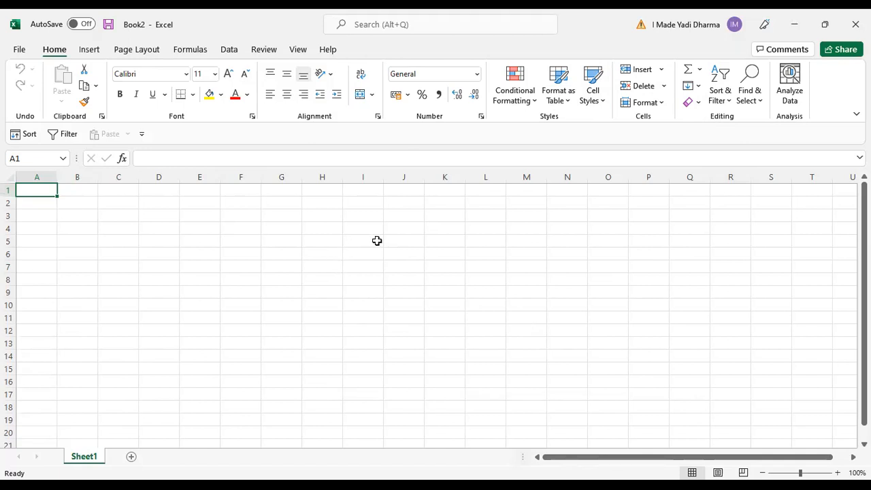
Open Save As and browse to the Latihan Office folder on the Data (D:) drive.
click(19, 50)
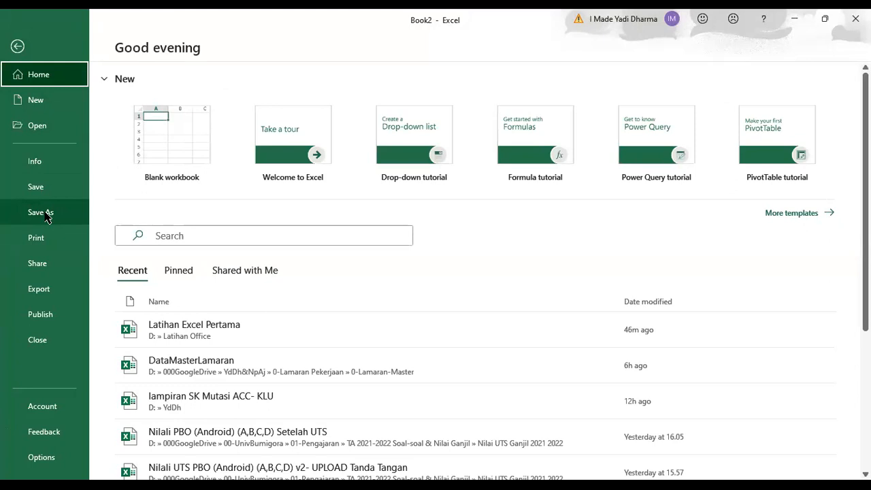
click(45, 215)
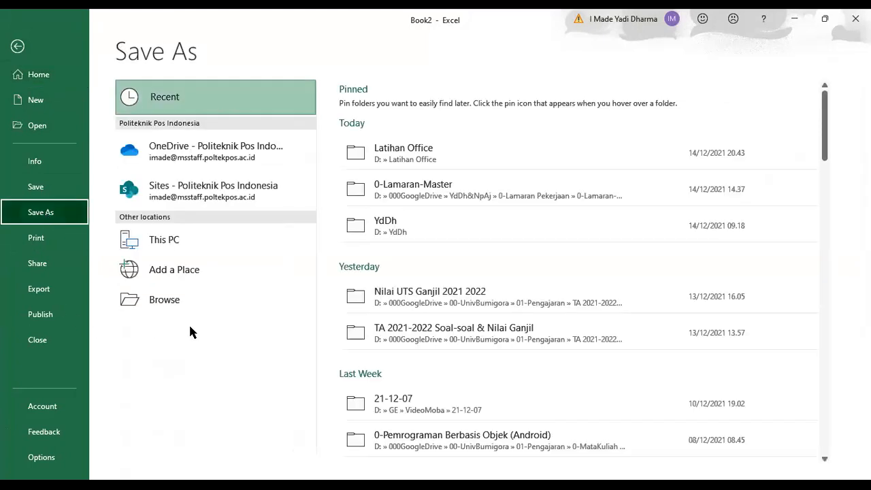
click(151, 301)
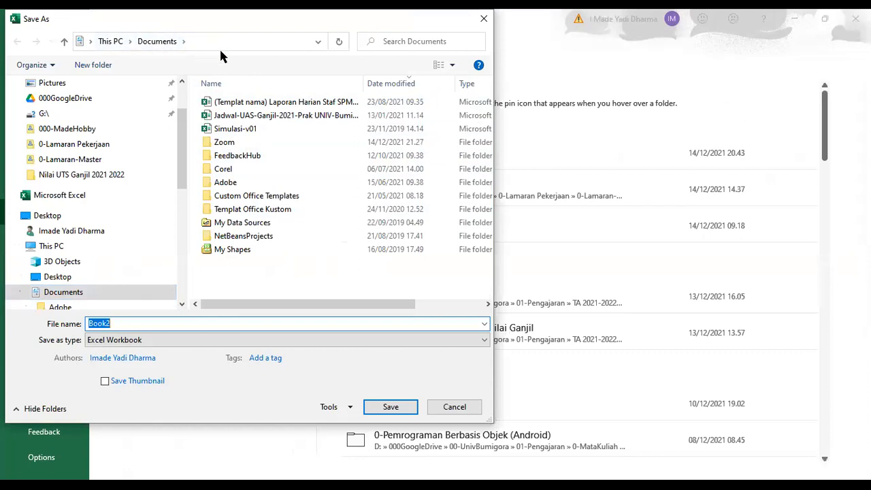
scroll(104, 194, down, 2)
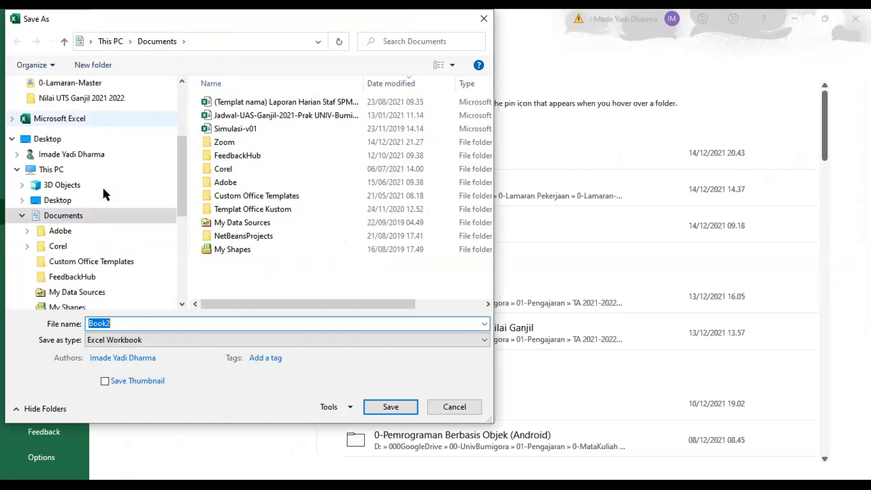
click(22, 215)
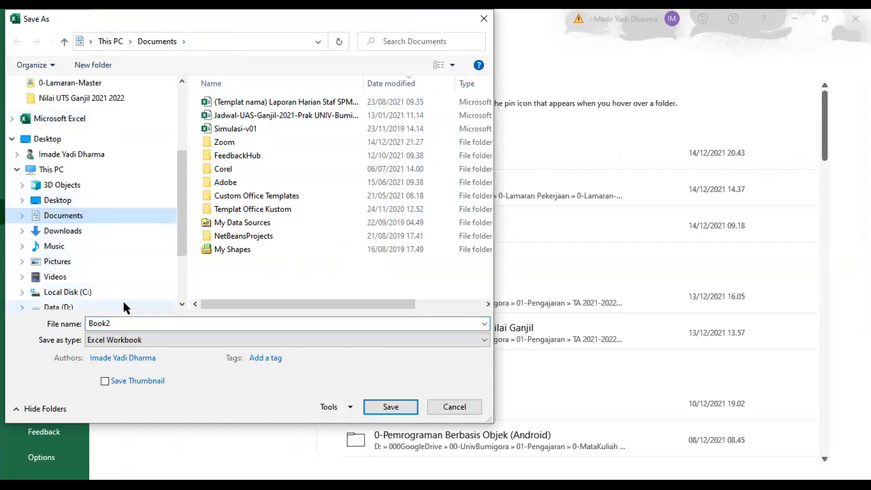
scroll(81, 286, down, 3)
click(59, 259)
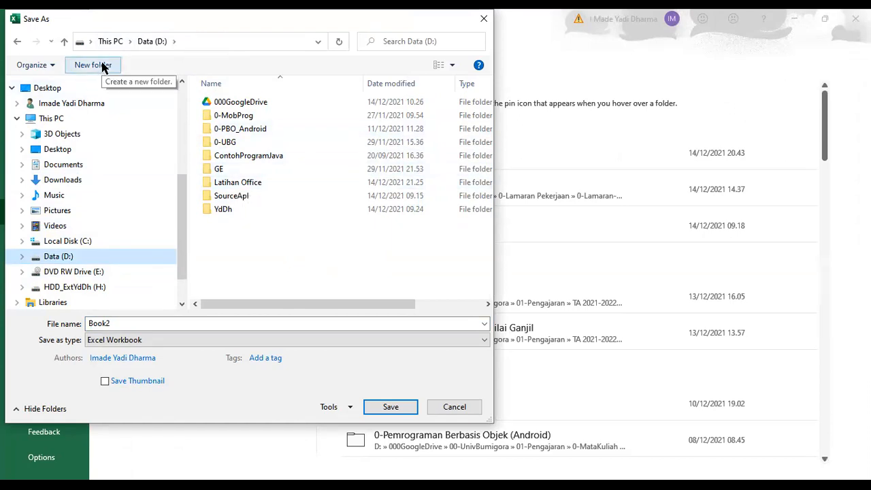
double_click(232, 184)
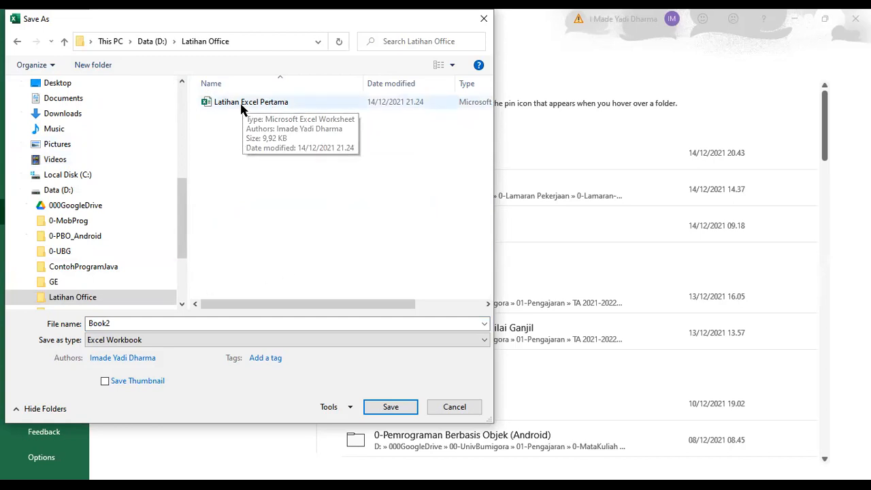
Save the workbook there under the name Latihan Buku Belanja Harian.
double_click(117, 324)
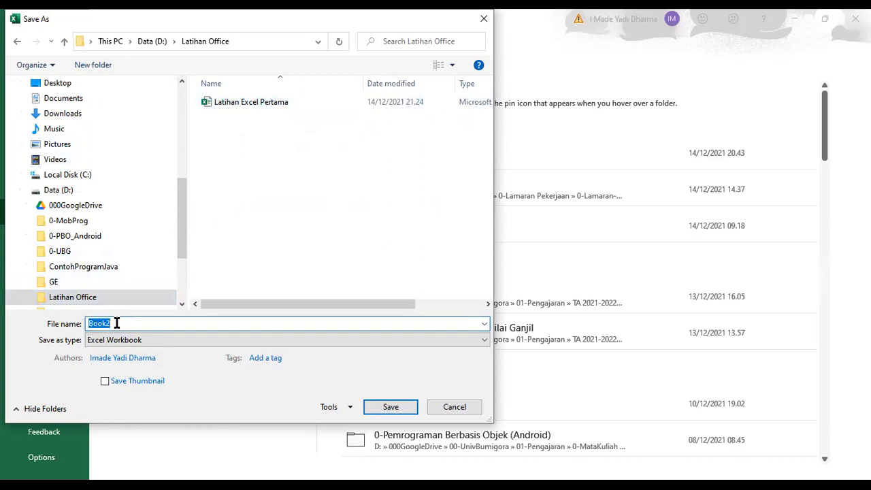
text(Latian)
key(BackSpace)
text(han Buku Belanja harian)
key(BackSpace)
key(BackSpace)
key(BackSpace)
key(BackSpace)
text(Hari)
click(393, 408)
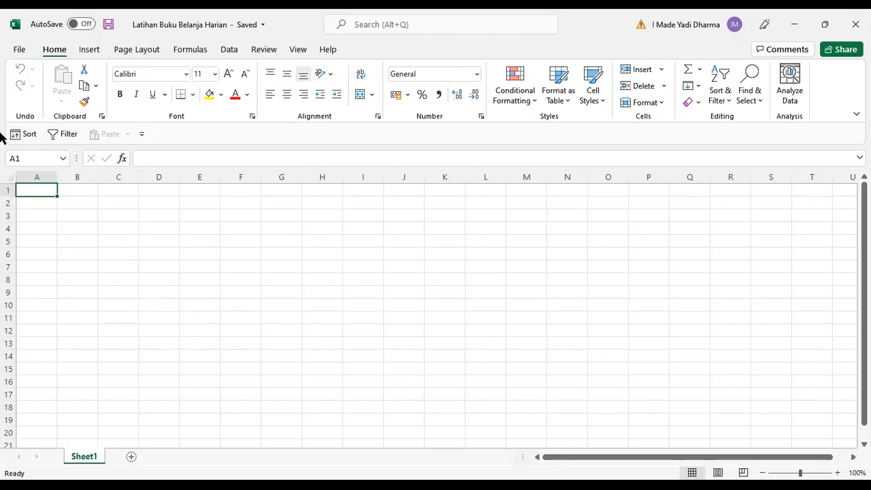
Open the Excel Options dialog and close it without changes.
click(21, 50)
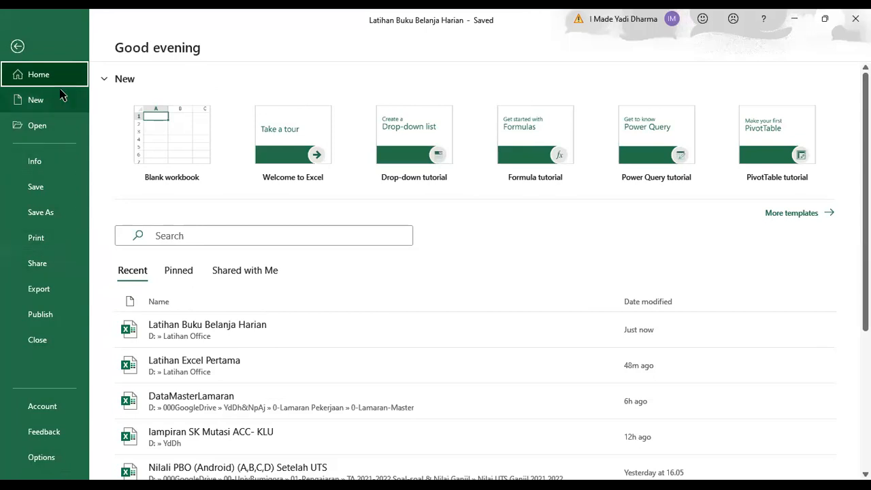
click(39, 463)
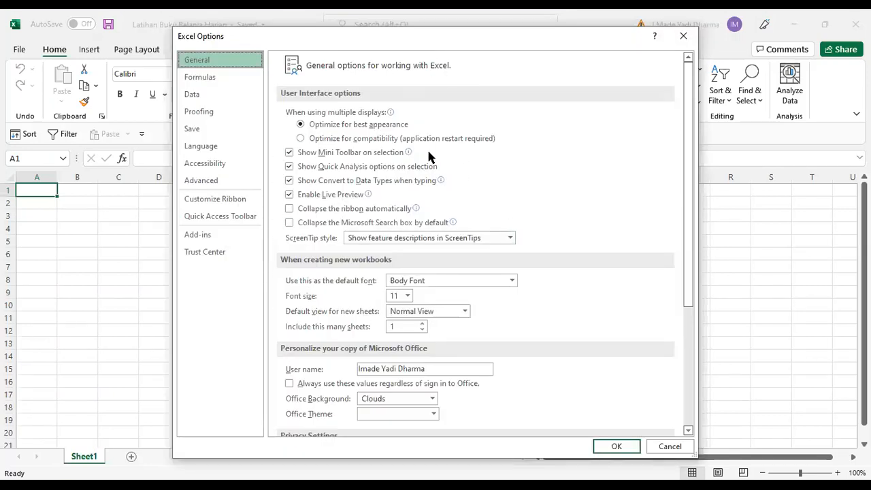
click(683, 39)
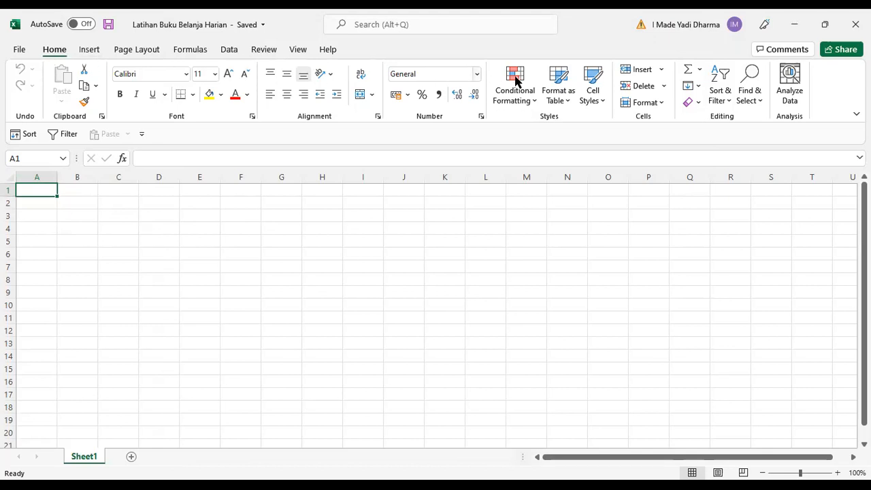
Look through the Insert and Page Layout tabs, opening the Margins, Size and Orientation menus.
click(90, 52)
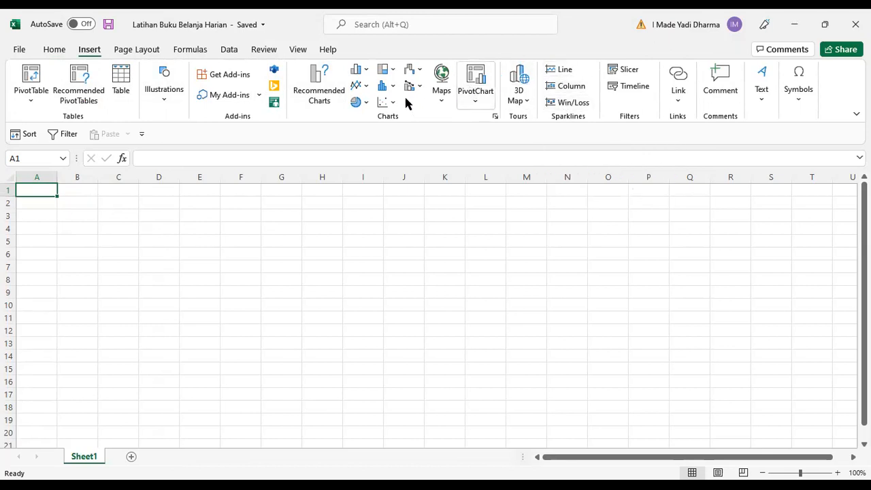
click(131, 55)
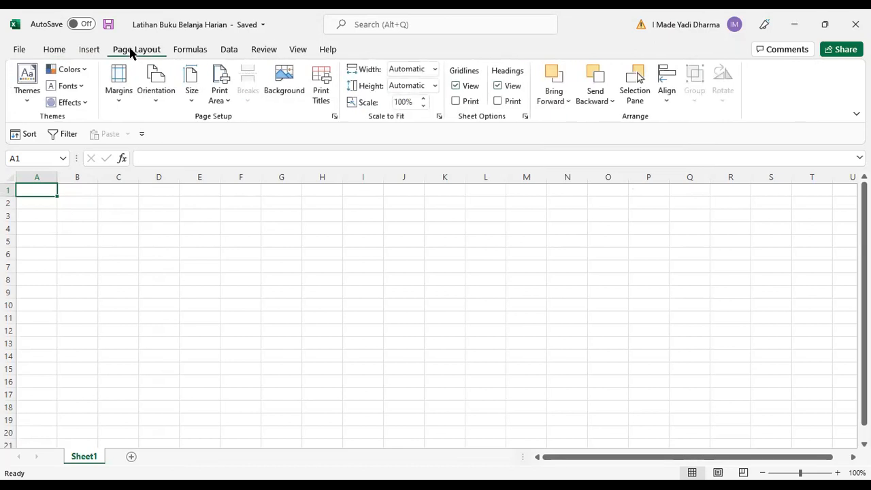
click(126, 102)
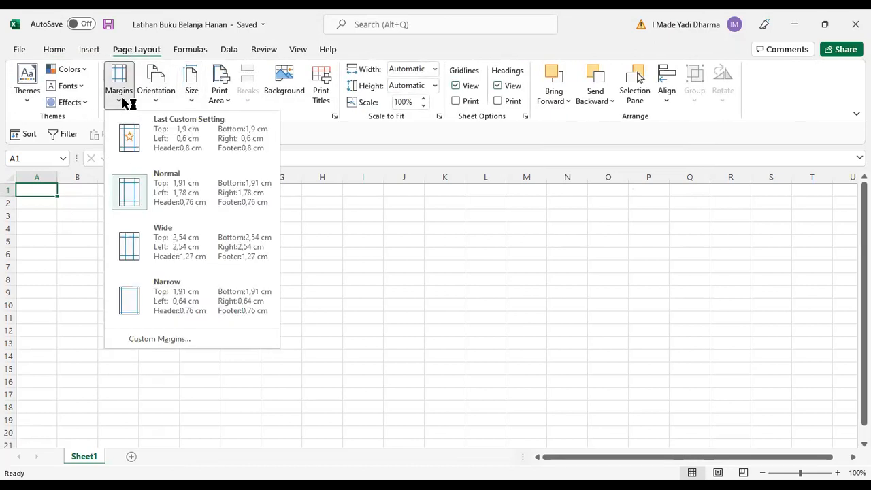
click(189, 101)
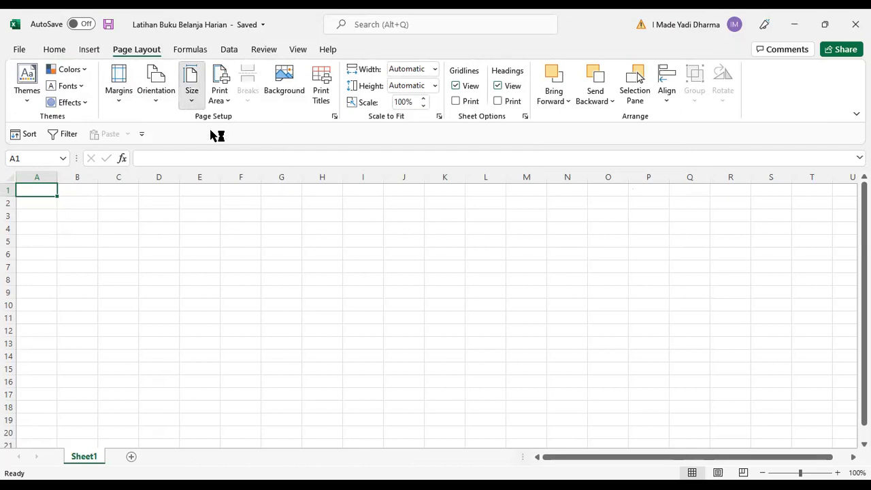
click(124, 102)
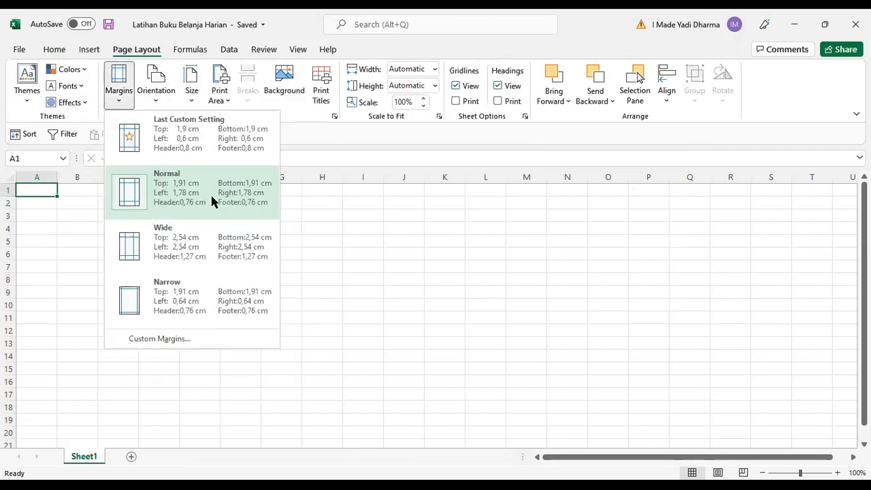
click(156, 95)
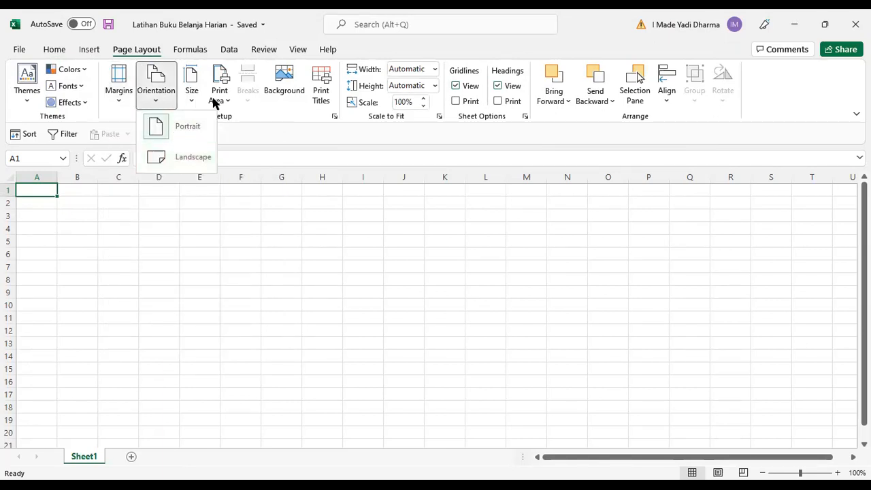
Open the Insert Function dialog from the Formulas tab and close it.
click(198, 51)
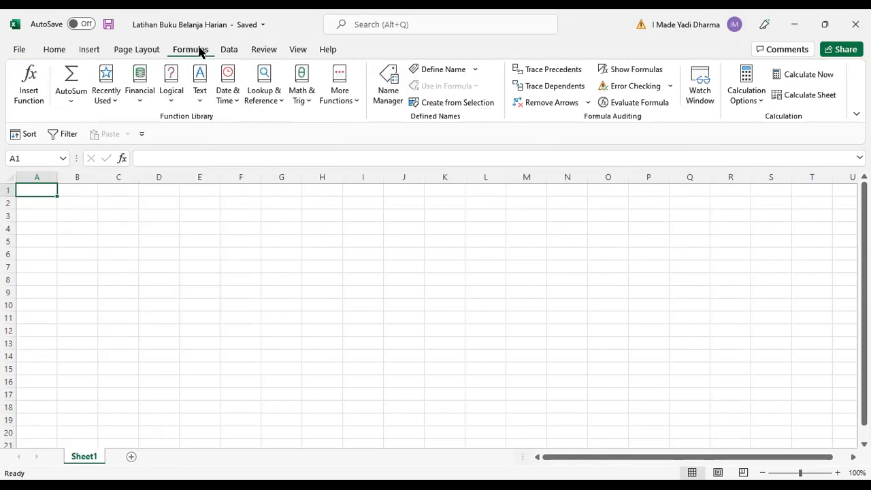
click(30, 100)
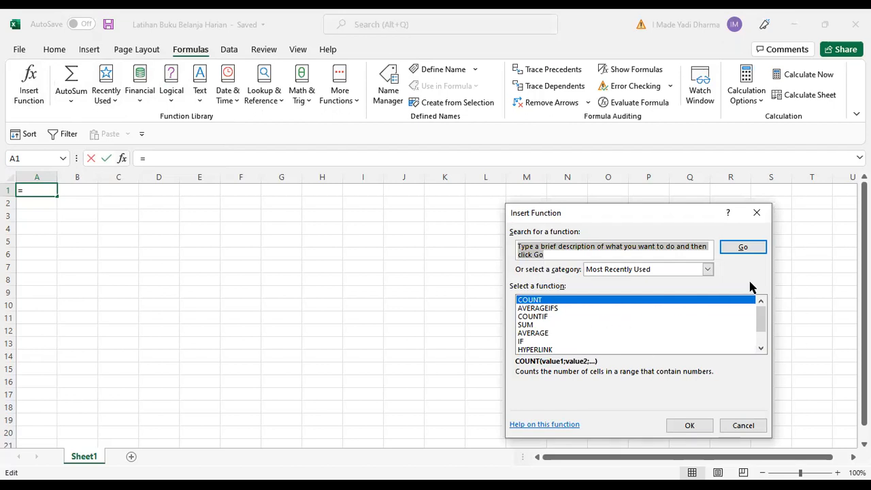
click(757, 212)
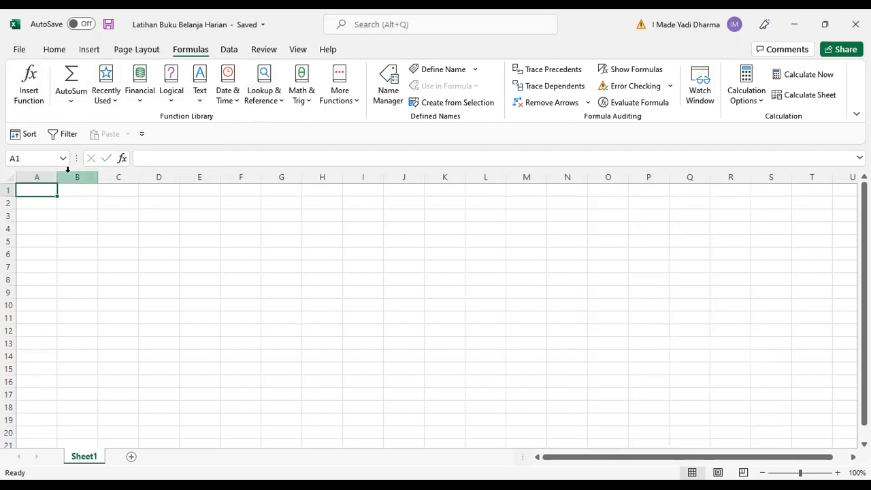
Look through the Data, Review and View tabs and the Freeze Panes options, returning to Home.
click(233, 49)
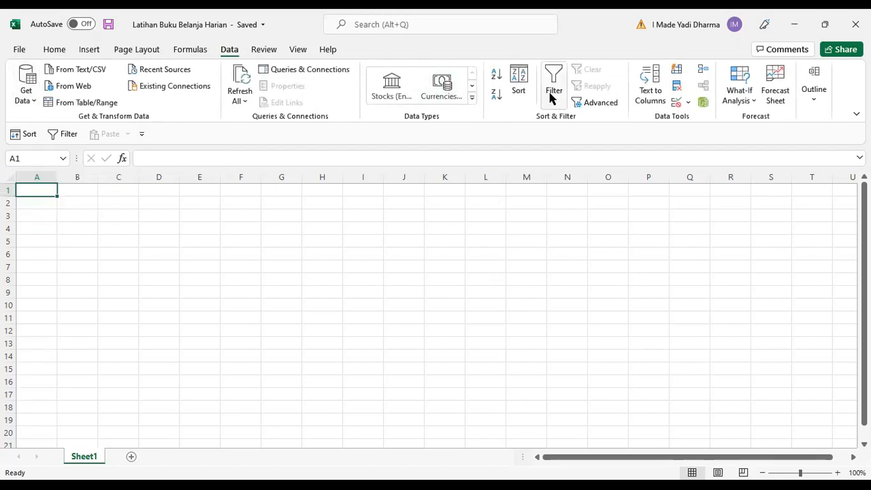
click(264, 50)
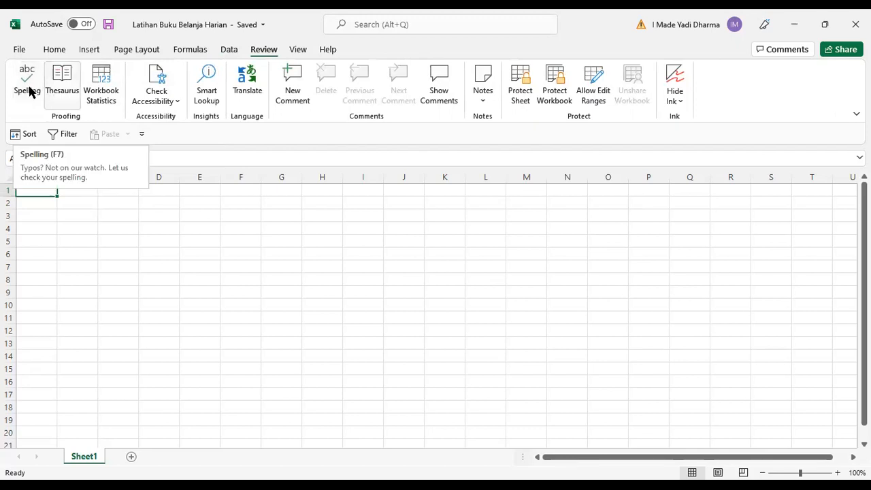
click(289, 52)
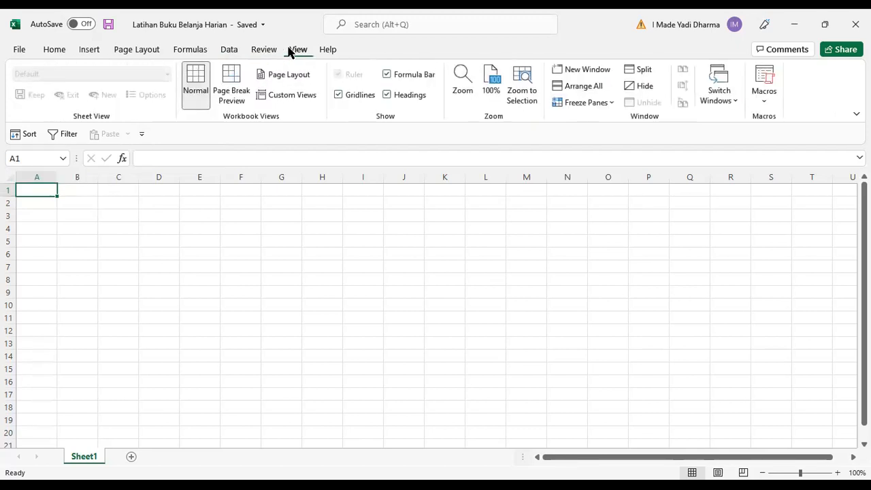
click(612, 106)
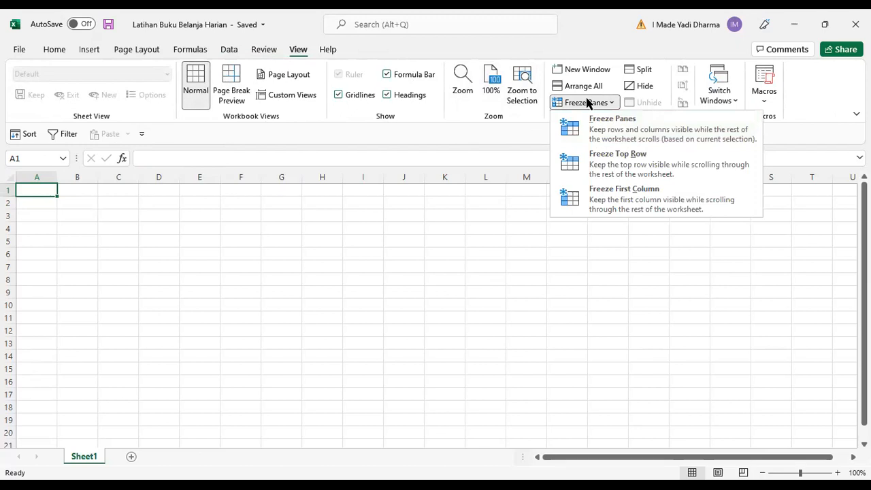
click(379, 56)
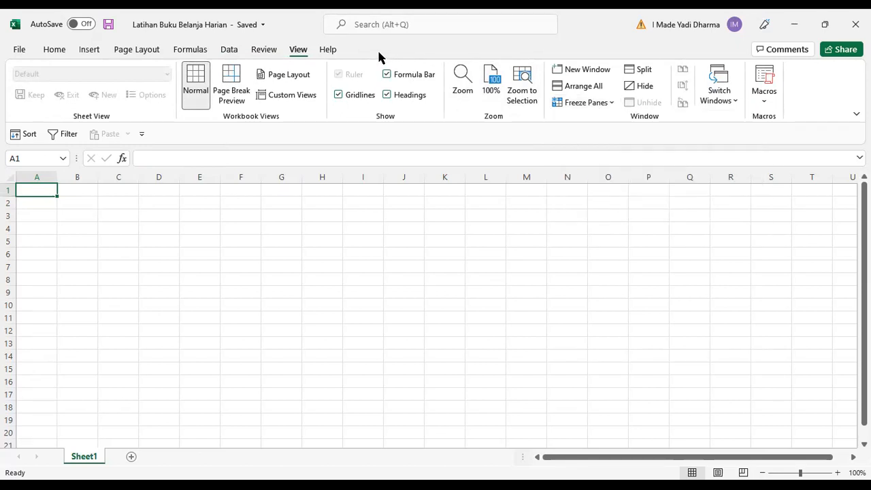
click(57, 53)
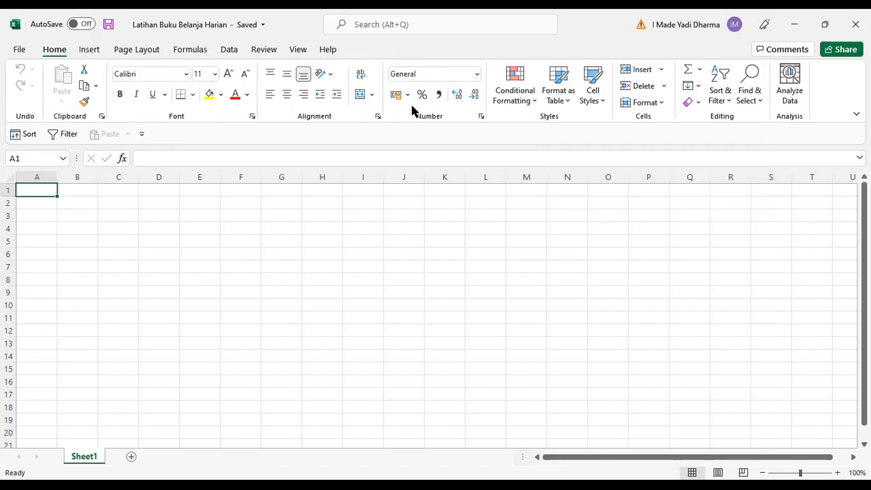
Collapse the ribbon and restore it to full display.
right_click(53, 54)
right_click(219, 43)
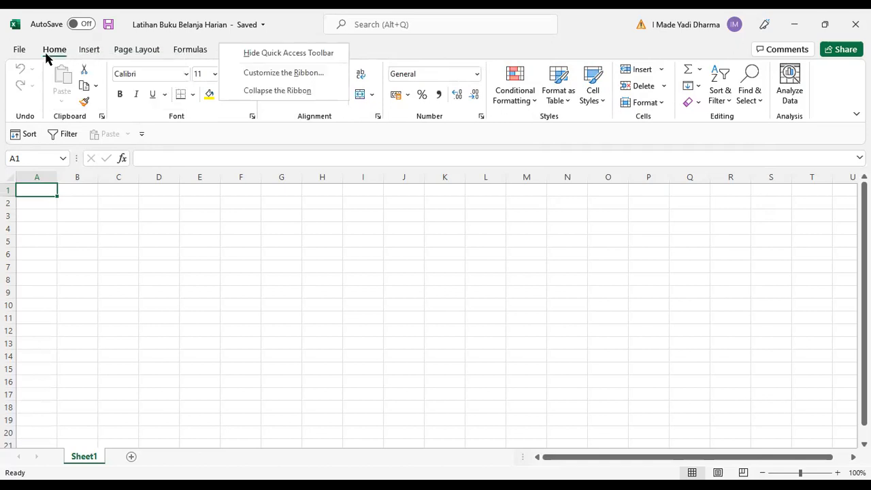
right_click(66, 57)
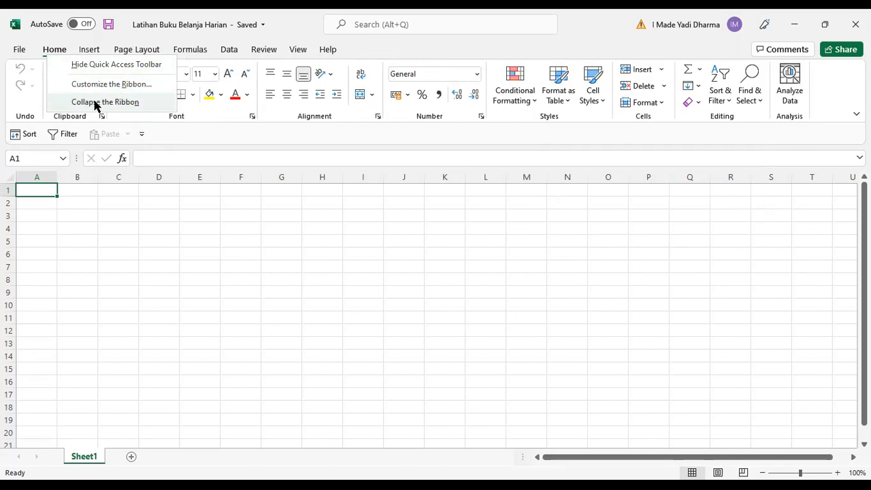
click(96, 103)
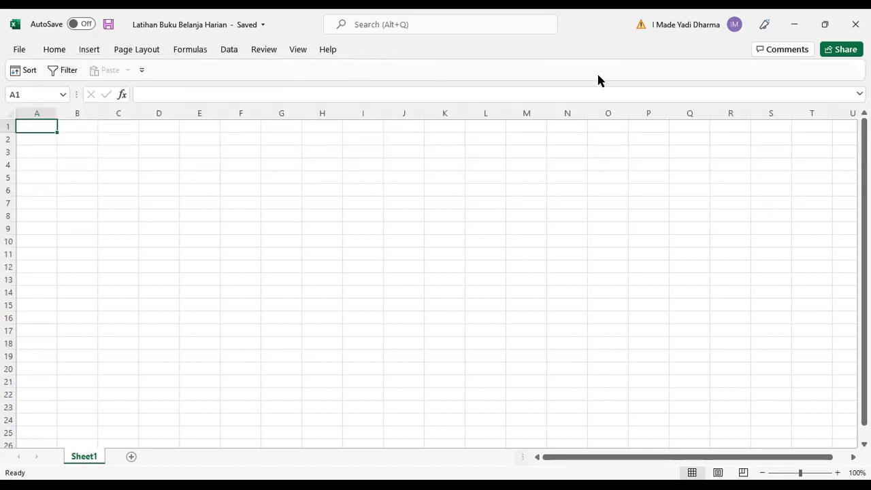
right_click(57, 53)
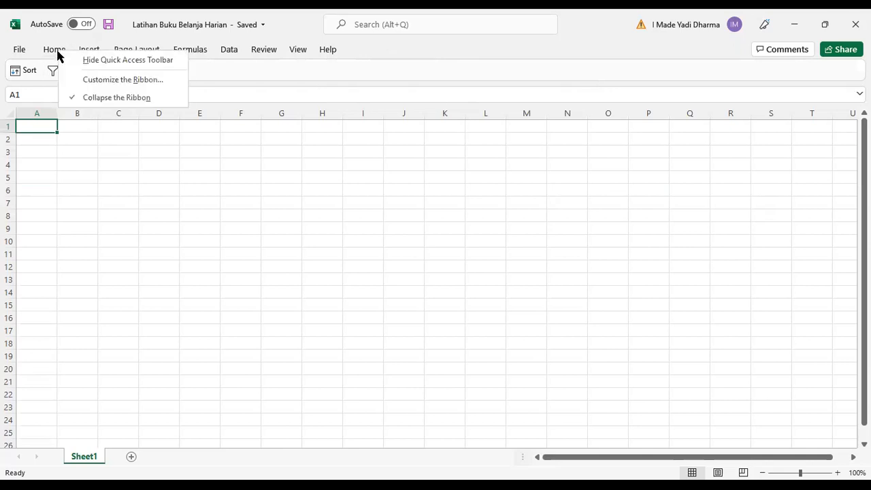
click(75, 98)
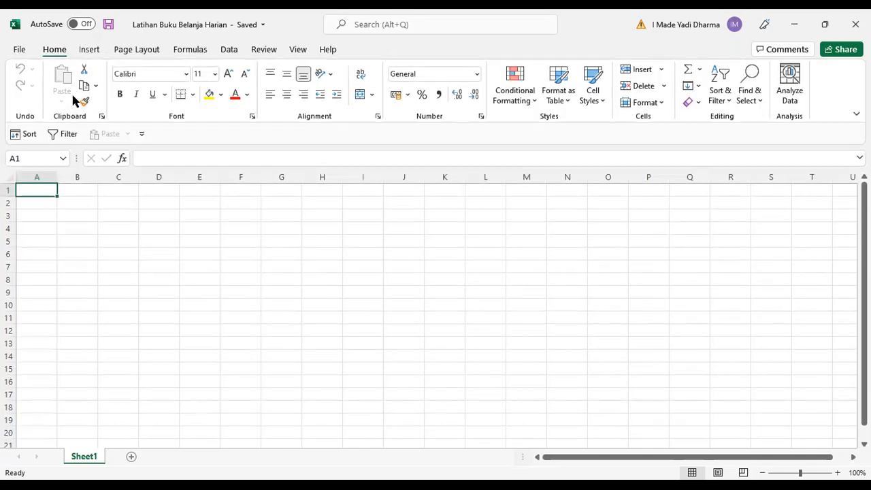
right_click(59, 53)
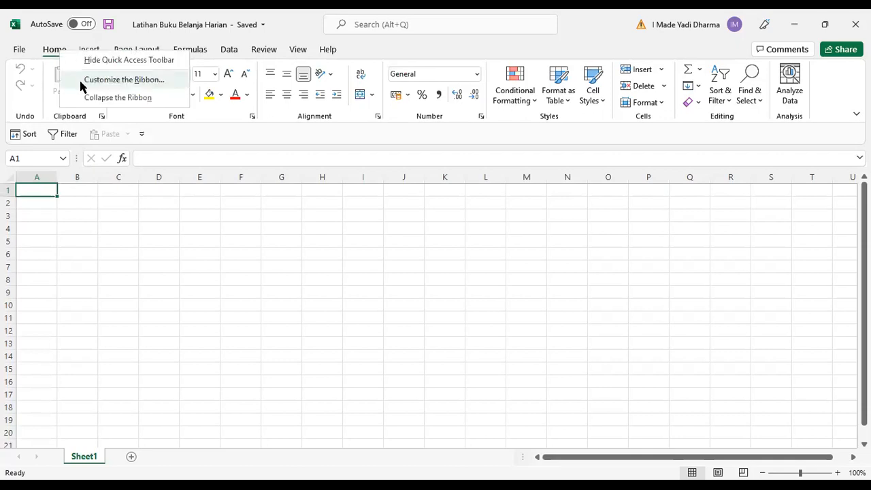
click(47, 55)
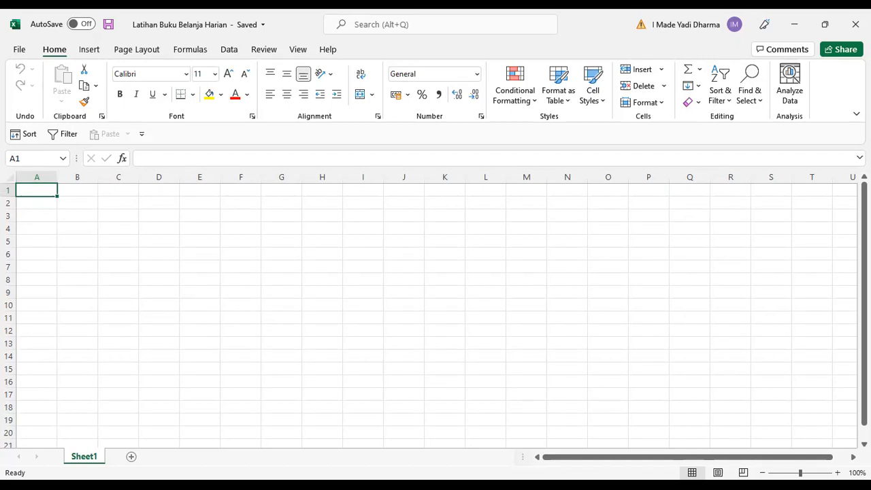
Switch to the Praktikum Ms Excel Print PDF document.
key(alt+Tab)
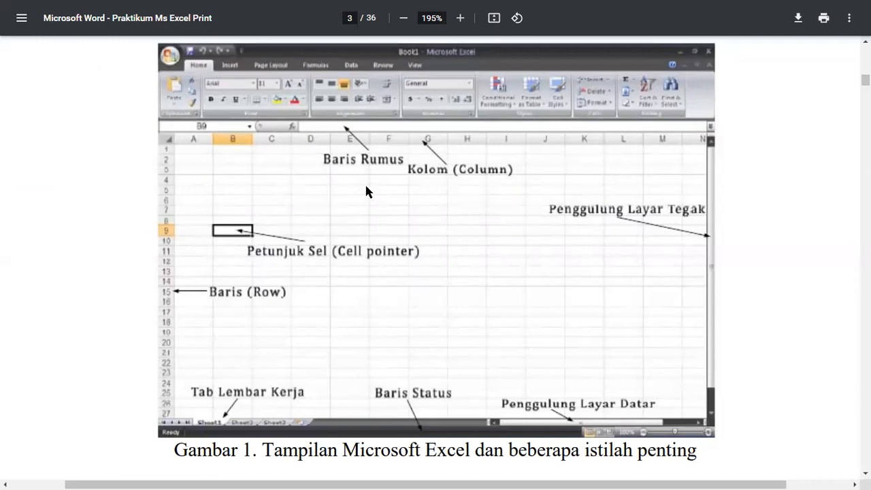
Scroll down the guide to the table of keys for moving the cell pointer.
scroll(365, 193, down, 10)
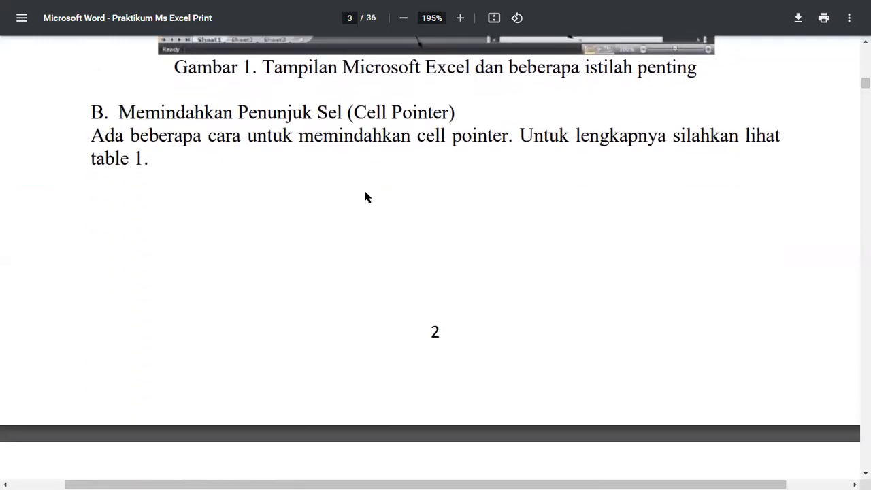
scroll(365, 194, down, 4)
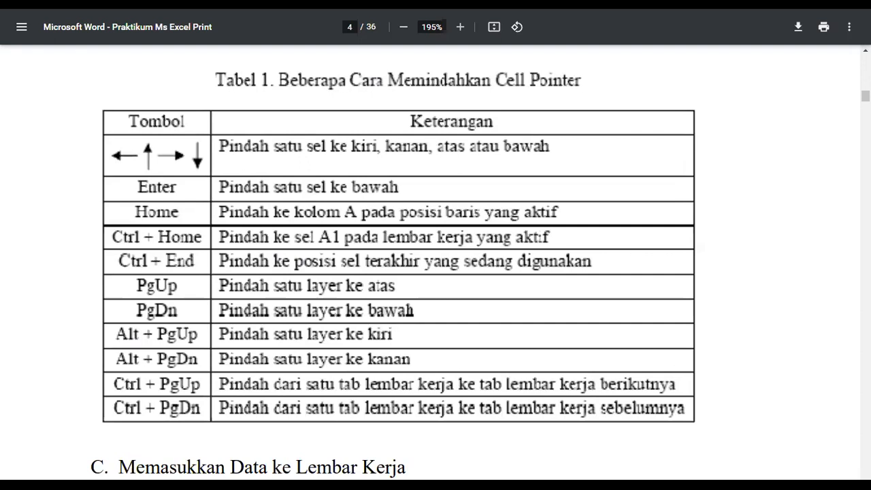
Open the On-Screen Keyboard and reposition its window over the document.
key(ctrl+super+o)
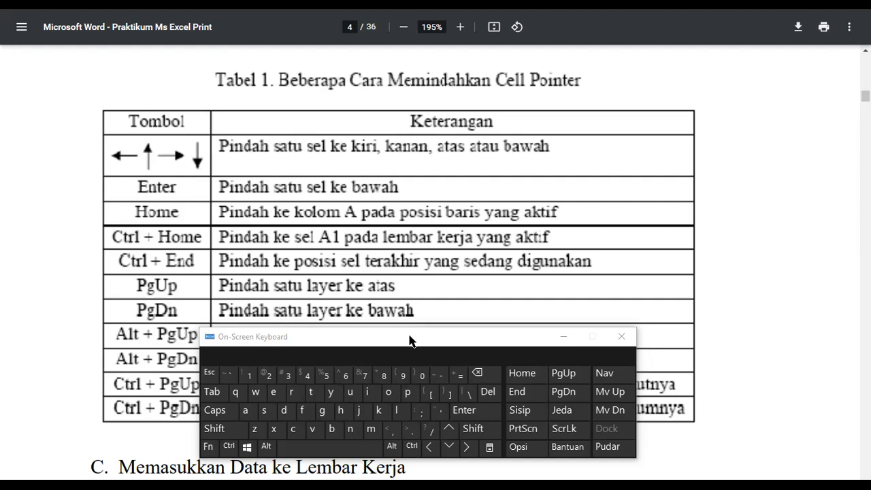
drag(323, 344, 592, 326)
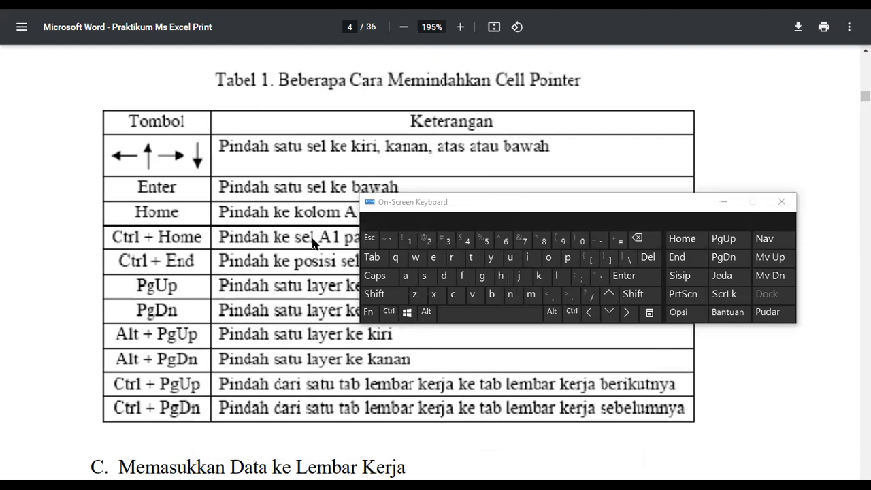
drag(415, 209, 712, 232)
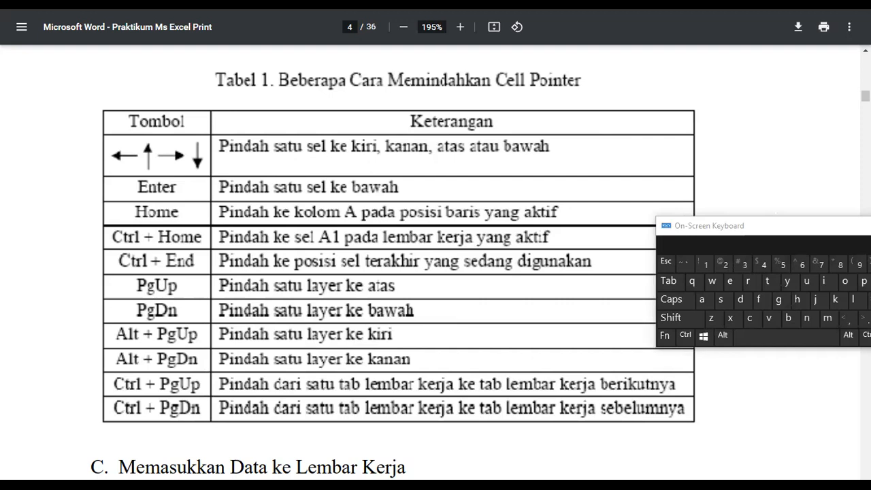
drag(776, 225, 358, 217)
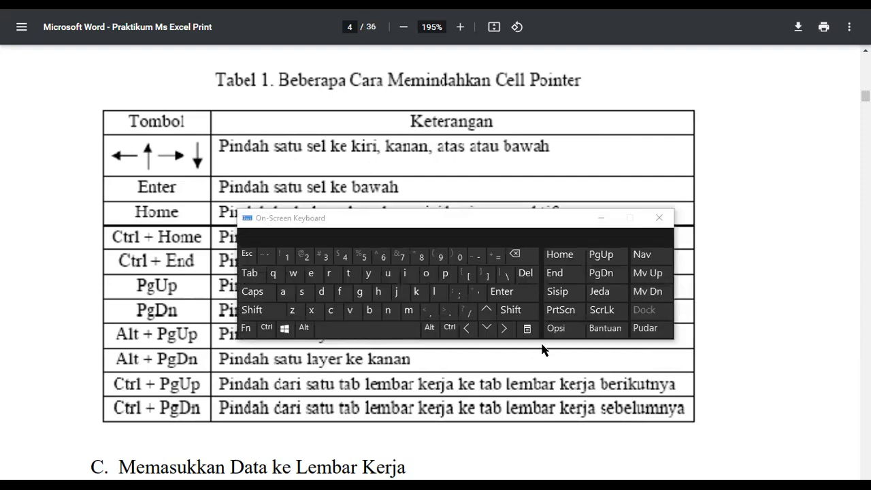
drag(539, 243, 544, 350)
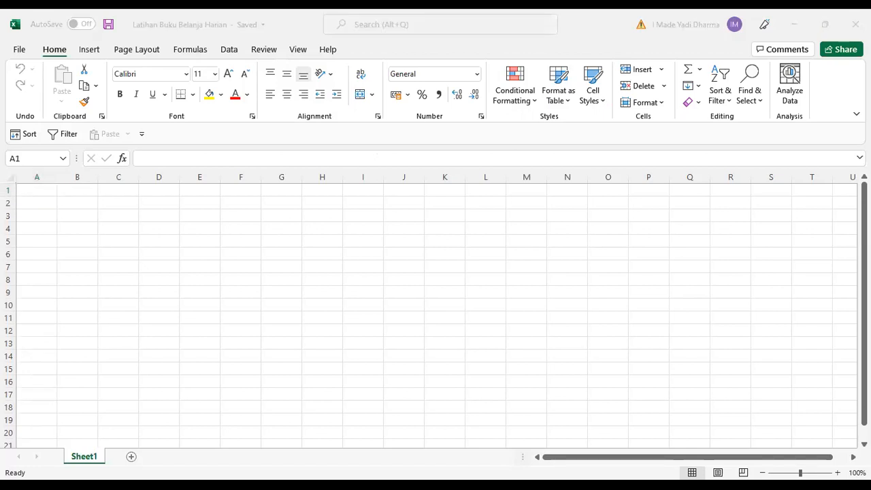
Select cell A1 in the workbook and move the cell pointer three columns right and back with the arrow keys.
click(45, 194)
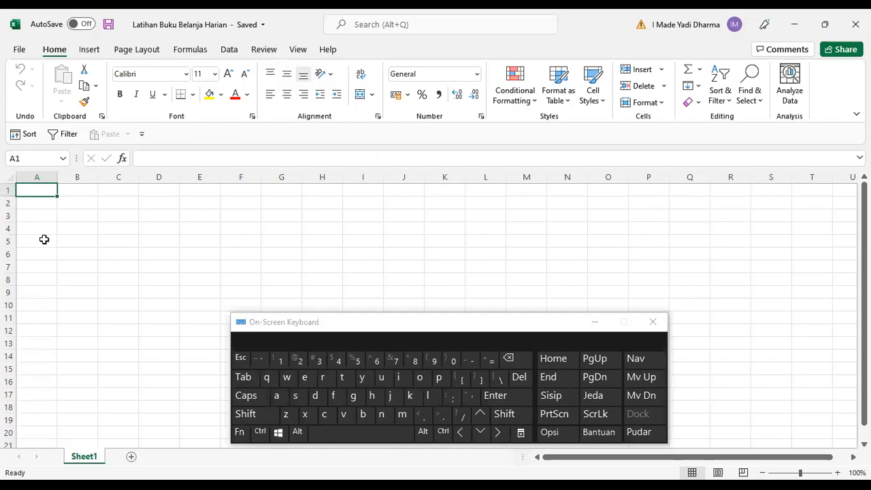
key(Right)
key(Right)
key(Right)
key(Right)
key(Left)
key(Left)
key(Left)
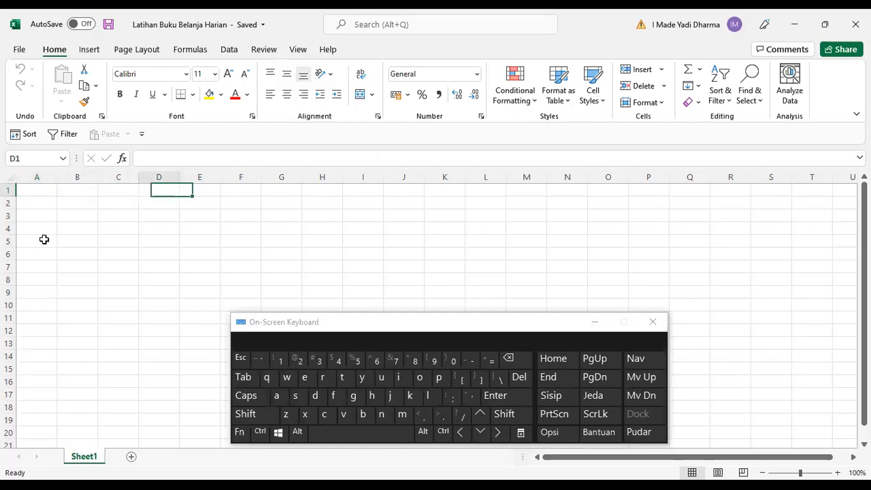
key(Left)
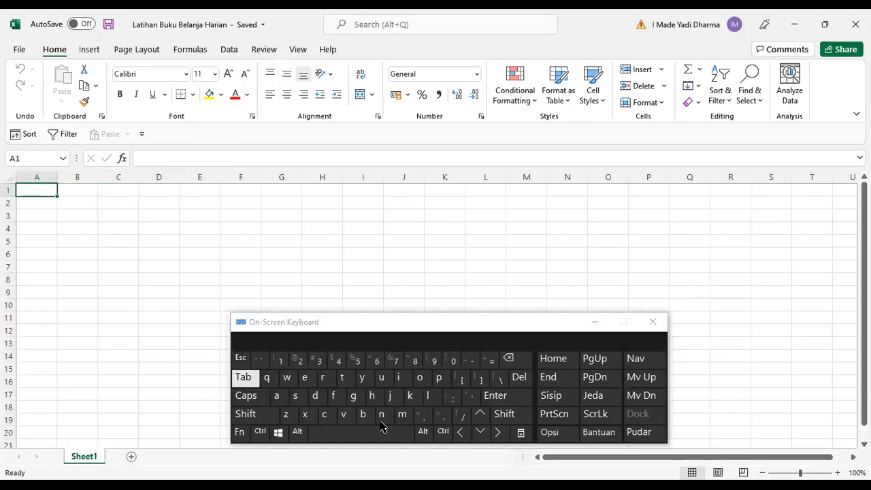
Move the cell pointer right, left, down and up using the On-Screen Keyboard arrow keys.
click(499, 433)
click(498, 432)
click(499, 433)
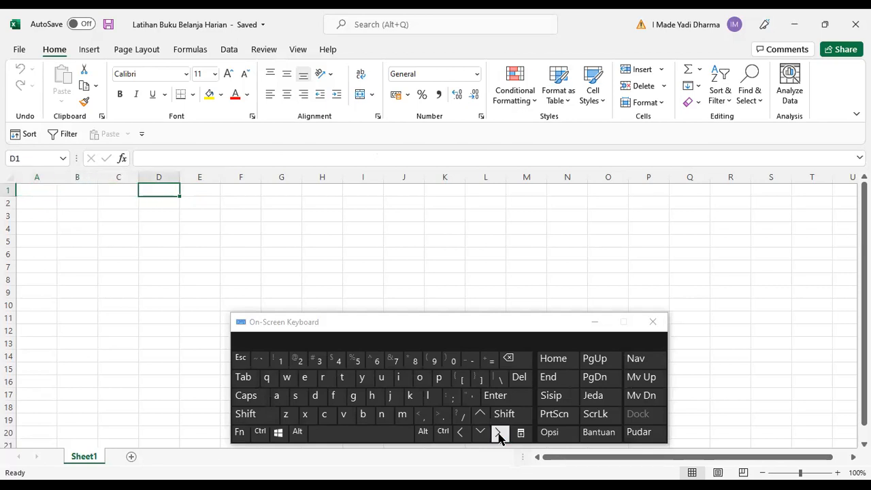
click(498, 433)
click(498, 432)
click(498, 432)
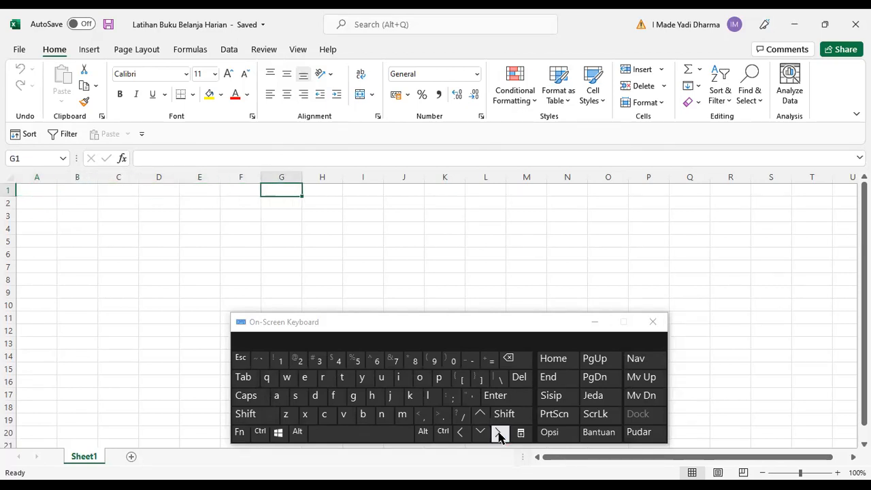
click(461, 433)
click(461, 433)
click(461, 433)
click(461, 432)
click(461, 432)
click(461, 433)
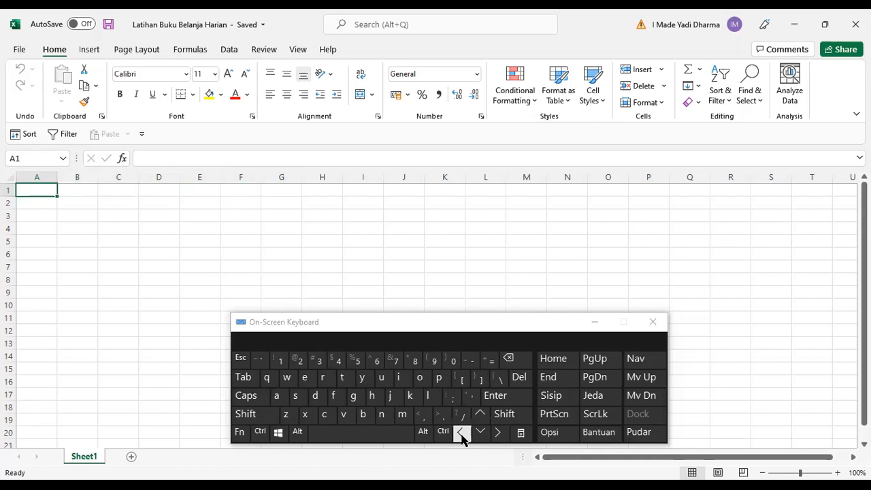
click(480, 433)
click(480, 432)
click(480, 432)
click(481, 433)
click(480, 433)
click(479, 414)
click(479, 413)
click(480, 414)
click(480, 414)
click(479, 414)
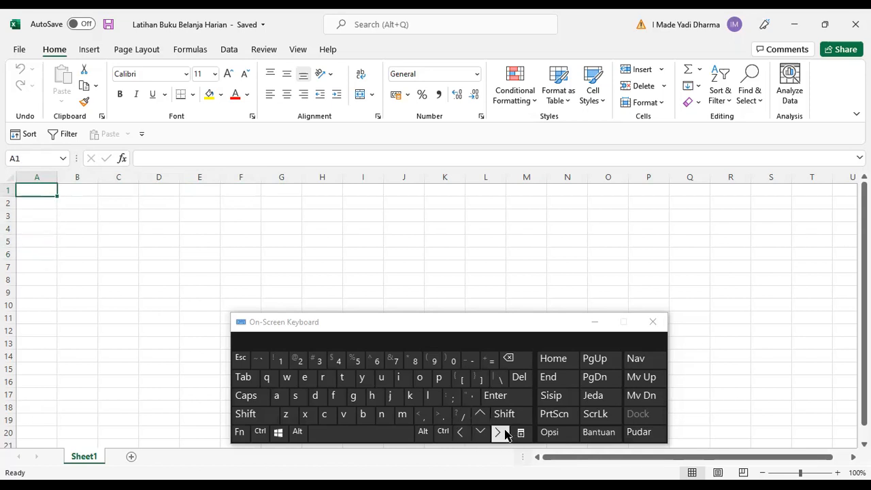
click(498, 433)
click(498, 433)
click(499, 433)
click(499, 433)
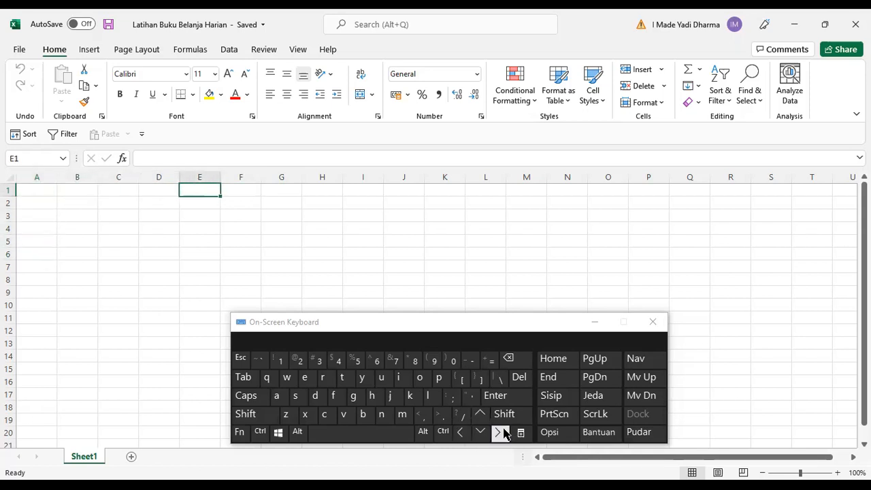
click(460, 433)
click(461, 433)
click(461, 433)
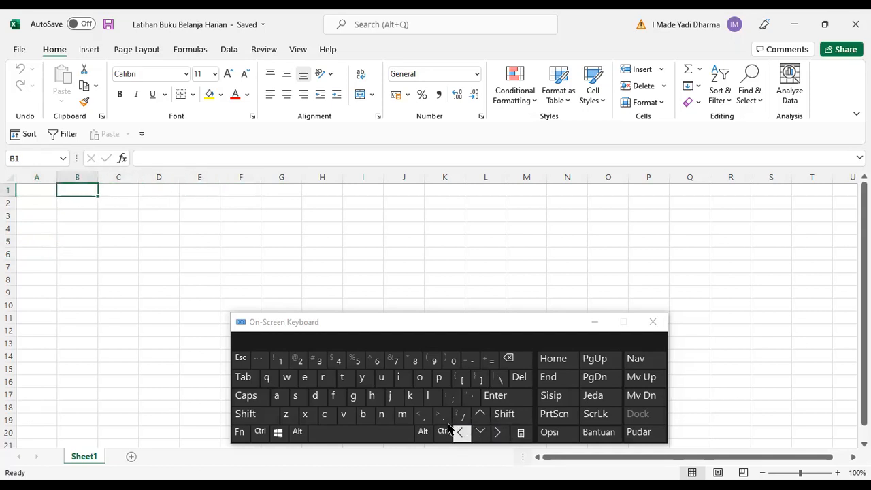
Select the range A1 to H7, then deselect it and return to cell A1.
click(38, 190)
drag(39, 192, 321, 272)
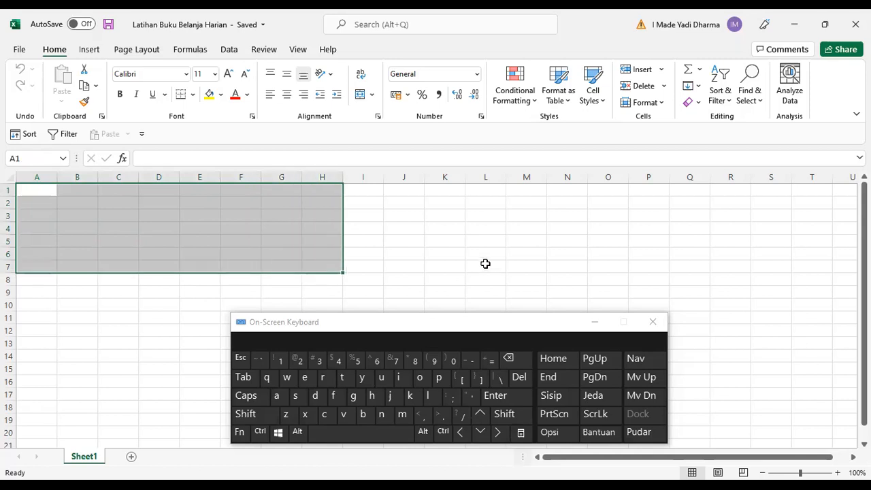
click(486, 266)
click(44, 193)
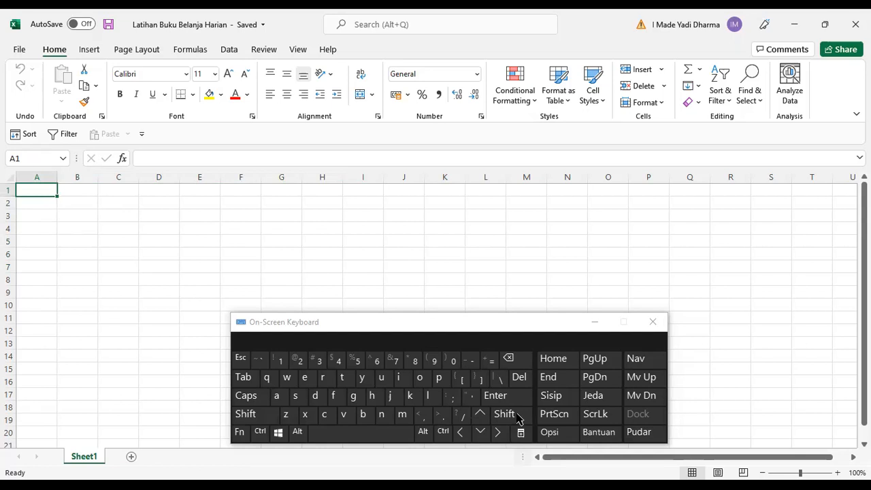
Practise moving between cells A1 and B1 with the on-screen arrow and Shift keys.
click(500, 436)
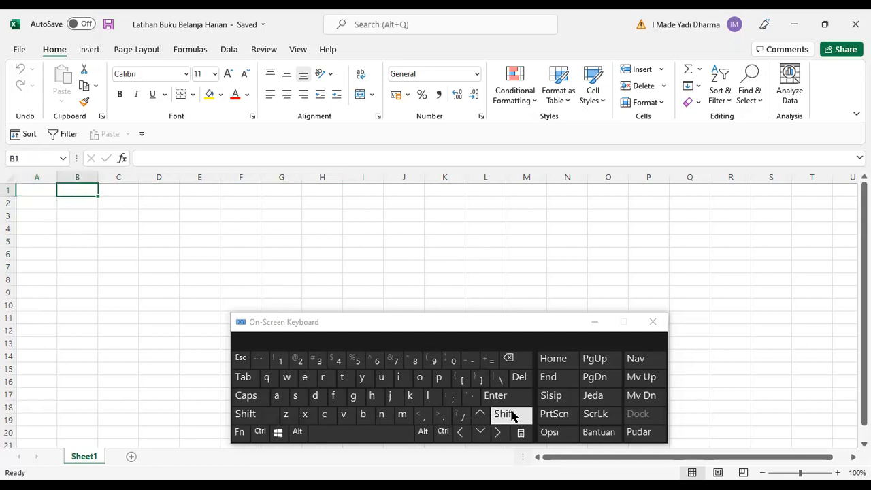
click(465, 436)
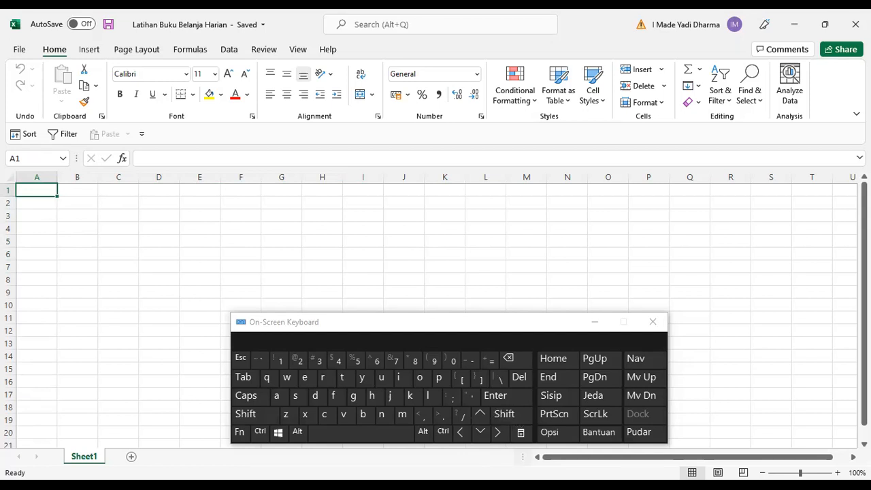
key(shift)
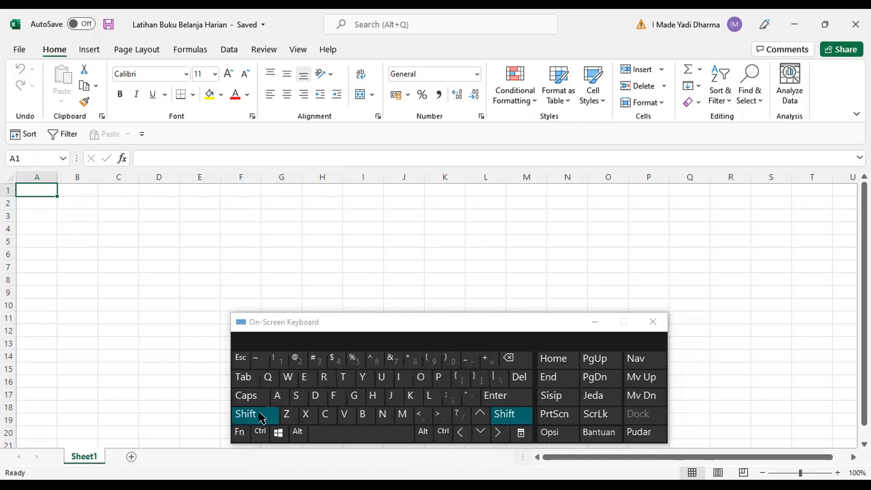
click(499, 433)
mouse_move(499, 433)
mouse_down()
mouse_move(468, 437)
mouse_move(480, 415)
mouse_move(499, 433)
mouse_up()
click(461, 432)
click(460, 432)
click(499, 432)
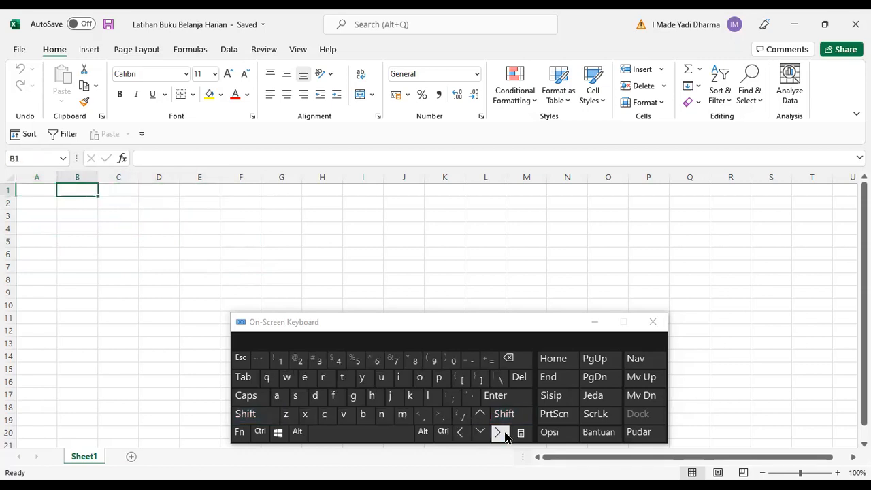
click(468, 439)
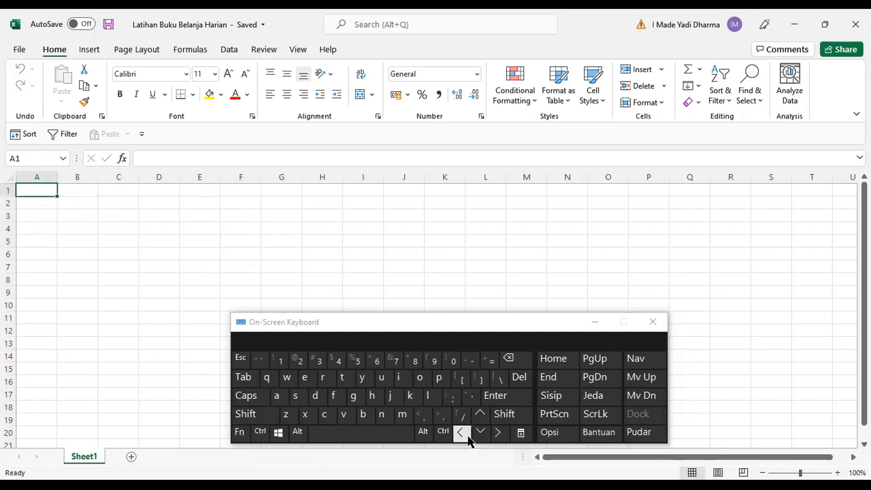
Jump with Ctrl+Down to the sheet's last row in column A and with Ctrl+Up back to A1.
key(ctrl)
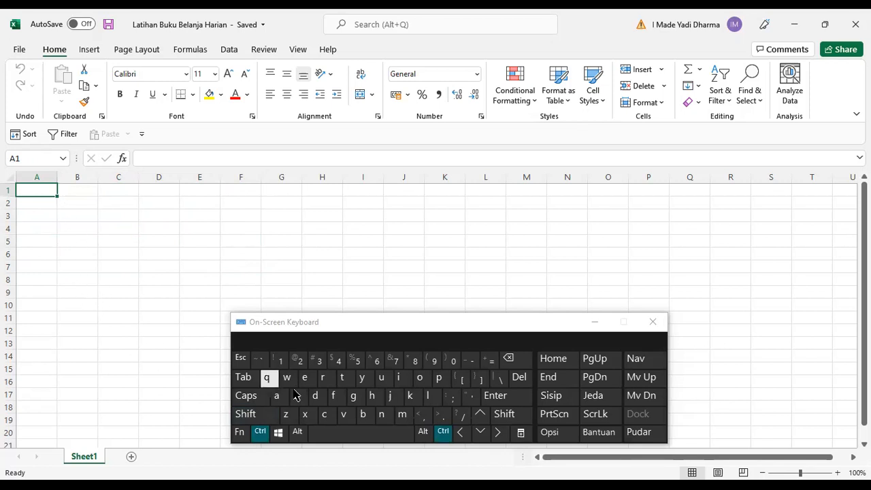
click(481, 432)
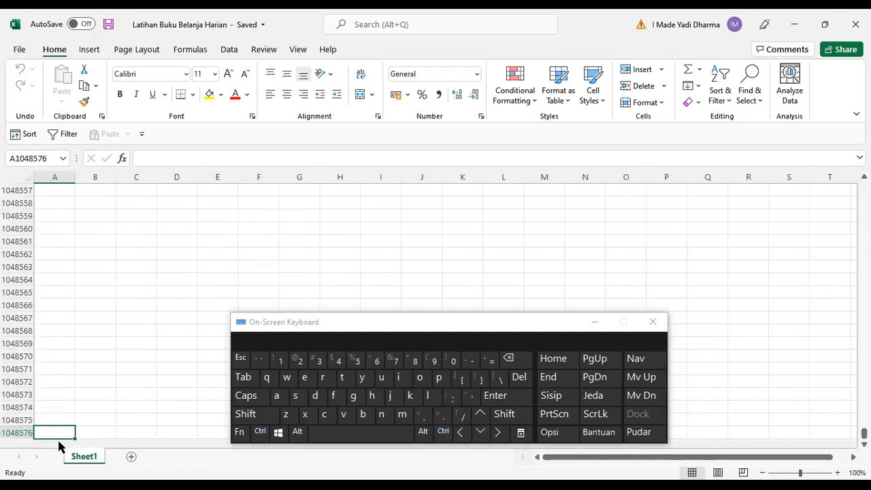
click(260, 432)
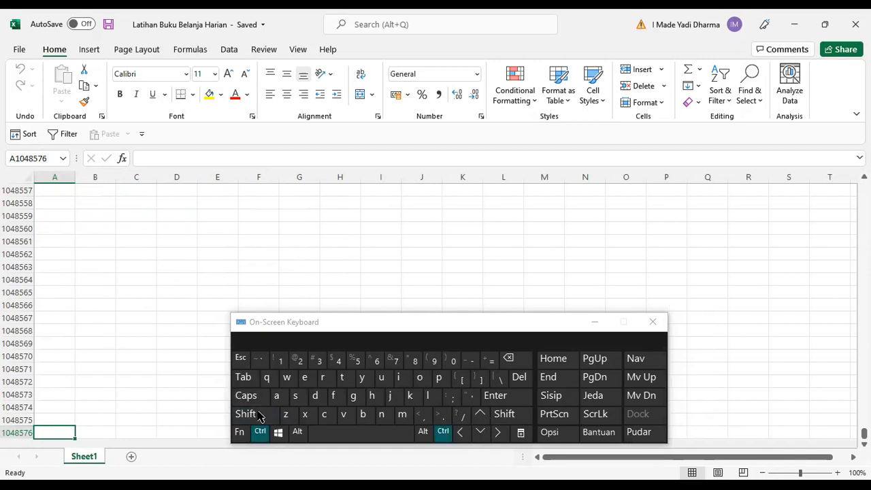
click(481, 415)
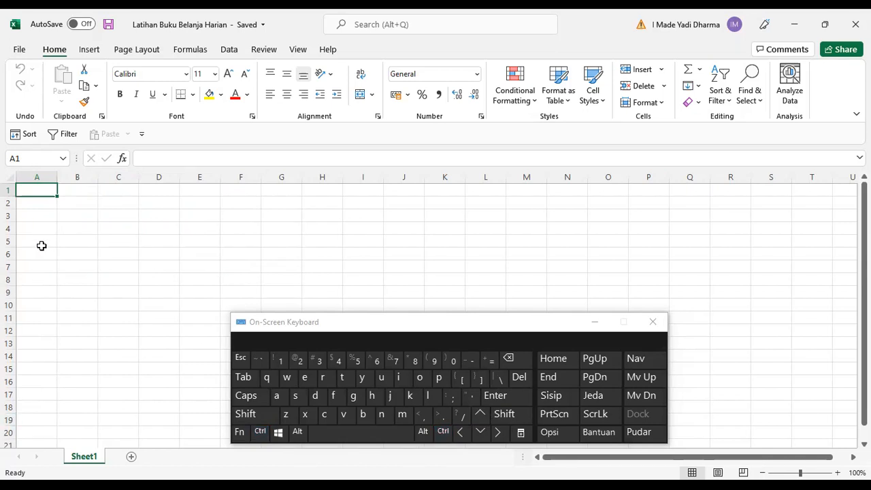
Enter 1 in cells A1, A8 and A15.
text(1)
click(40, 280)
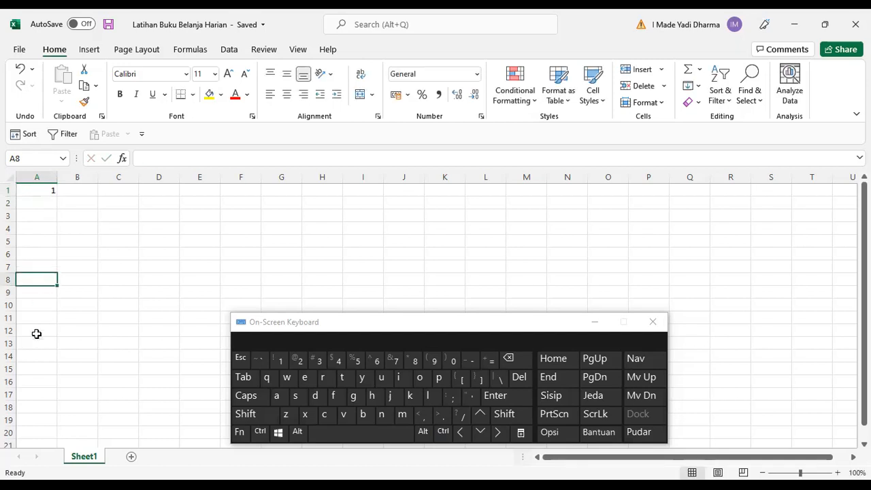
text(1)
click(43, 343)
click(45, 281)
click(40, 367)
text(1)
click(52, 407)
click(49, 371)
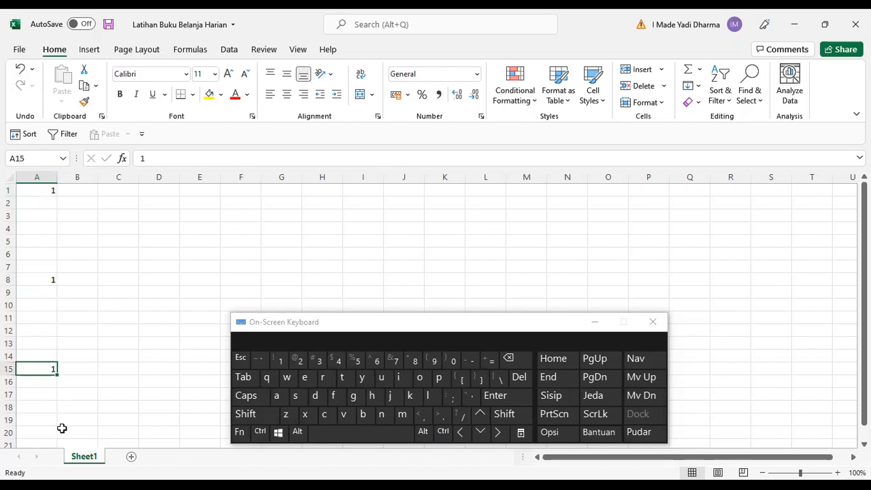
Use Ctrl+Up to jump from A15 to A8 and then to A1.
key(ctrl)
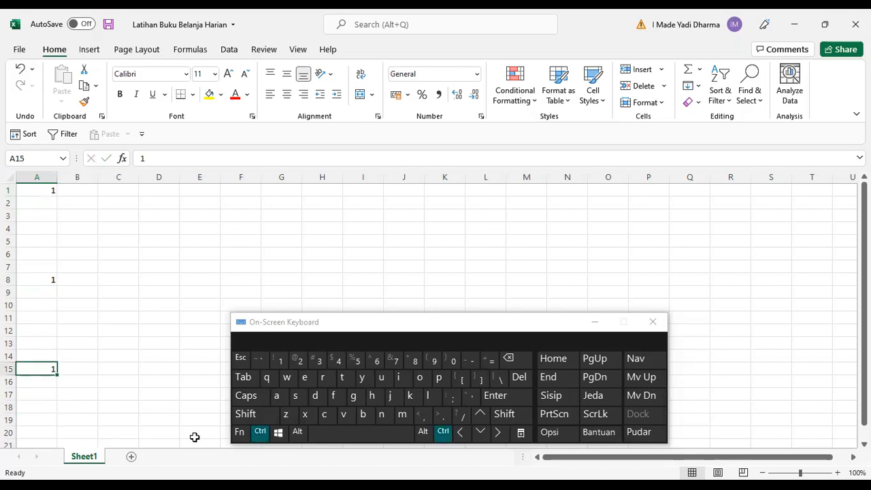
click(481, 415)
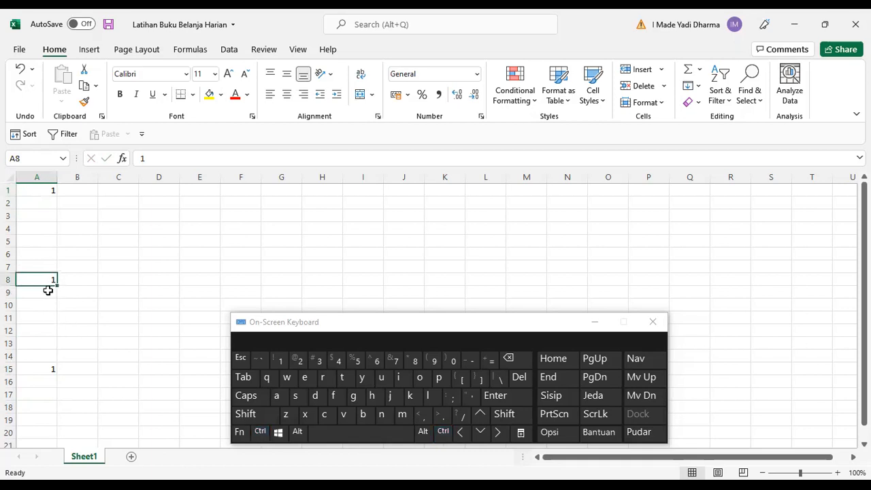
key(ctrl)
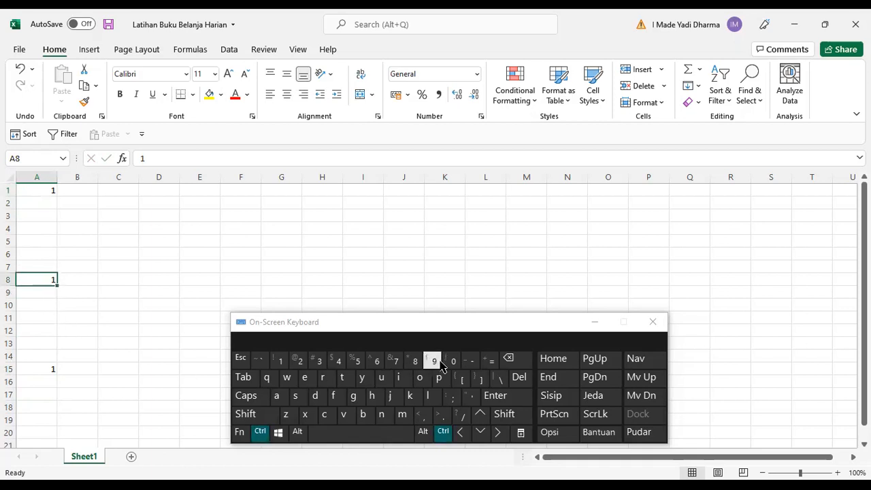
click(481, 415)
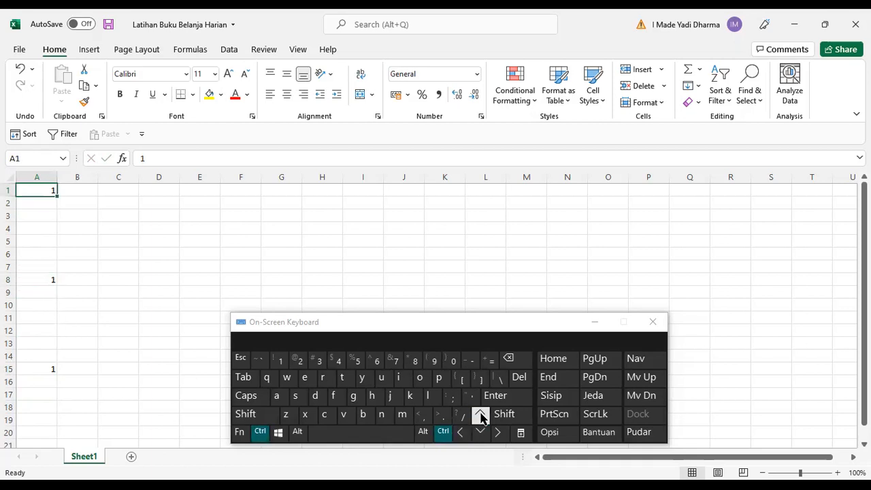
Enter 1 in cells E1, E5 and E14.
click(207, 196)
text(1)
click(207, 241)
text(1)
key(Return)
click(198, 359)
text(1)
click(202, 405)
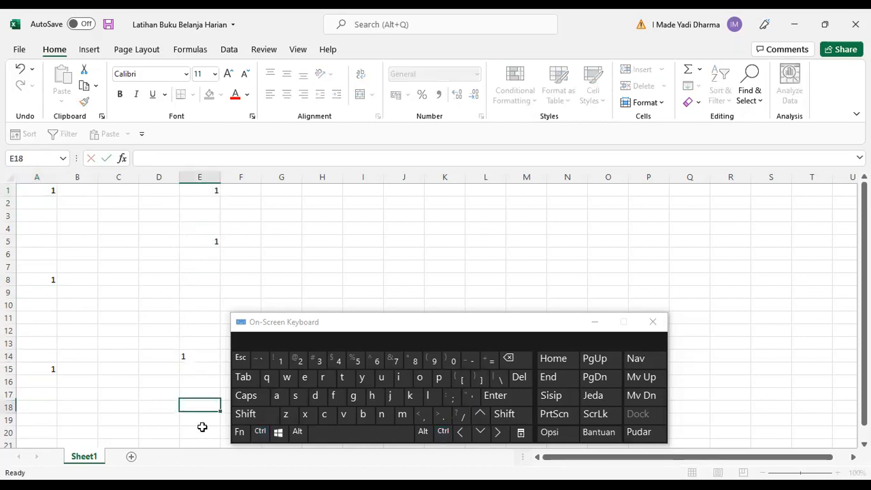
Jump the cell pointer up column E through its filled cells, from E18 to E14, E5 and E1.
click(260, 431)
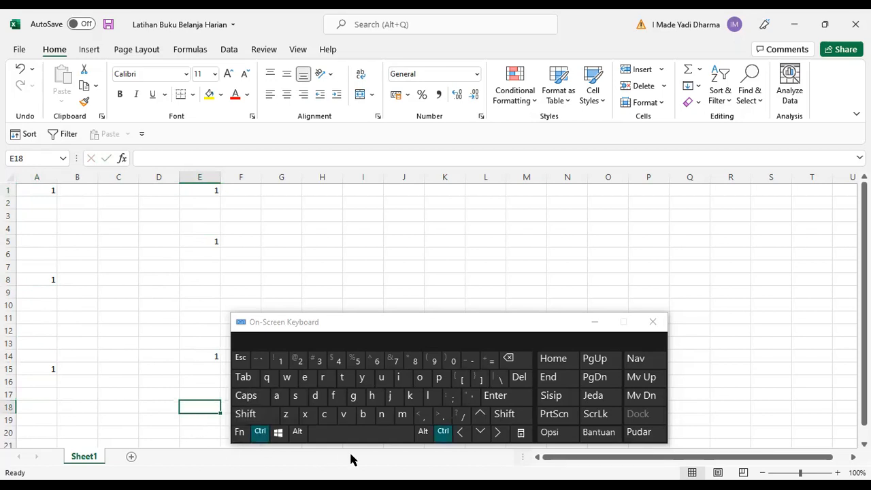
click(480, 415)
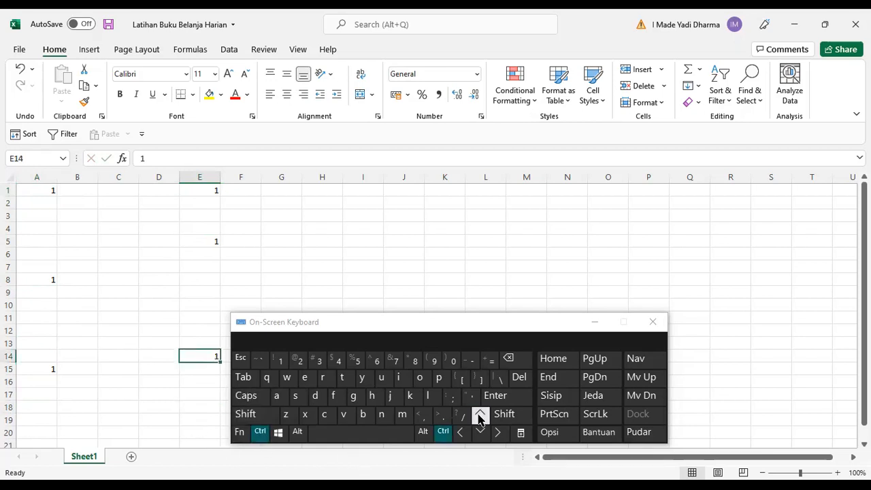
click(479, 415)
click(480, 415)
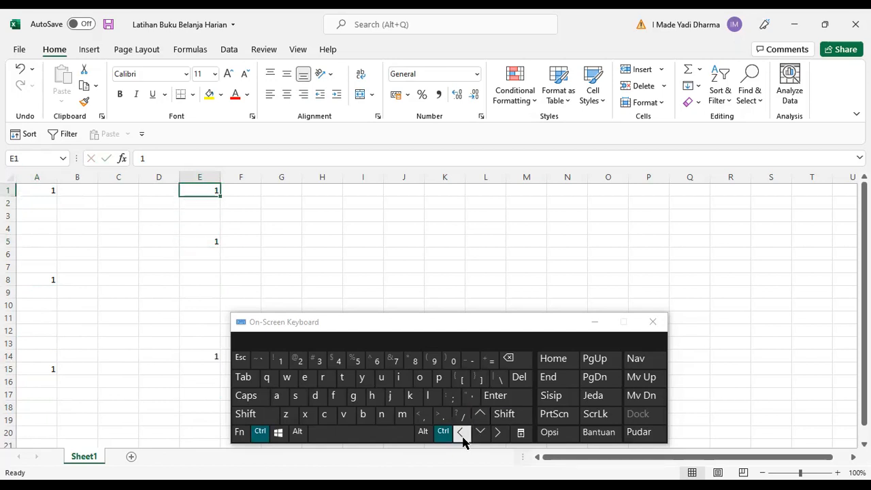
Jump the cell pointer from E1 to A1, down to A8 and right to the sheet's last column at XFD8.
click(462, 433)
click(480, 431)
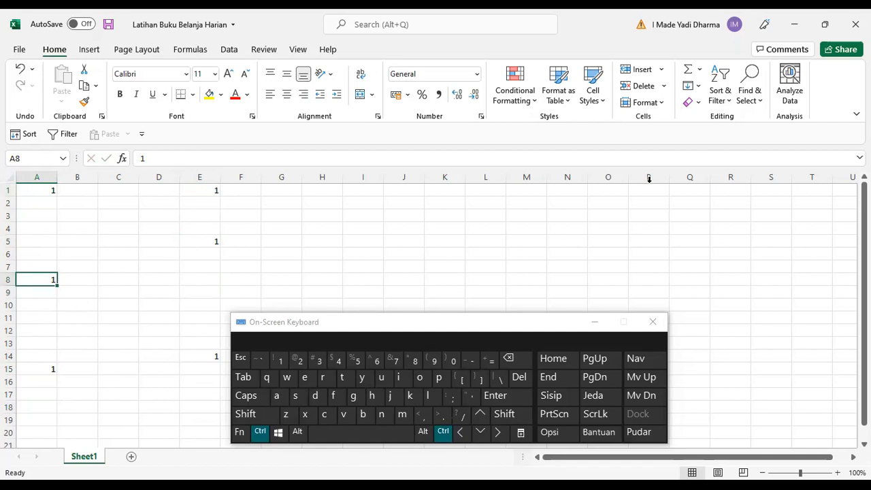
click(499, 433)
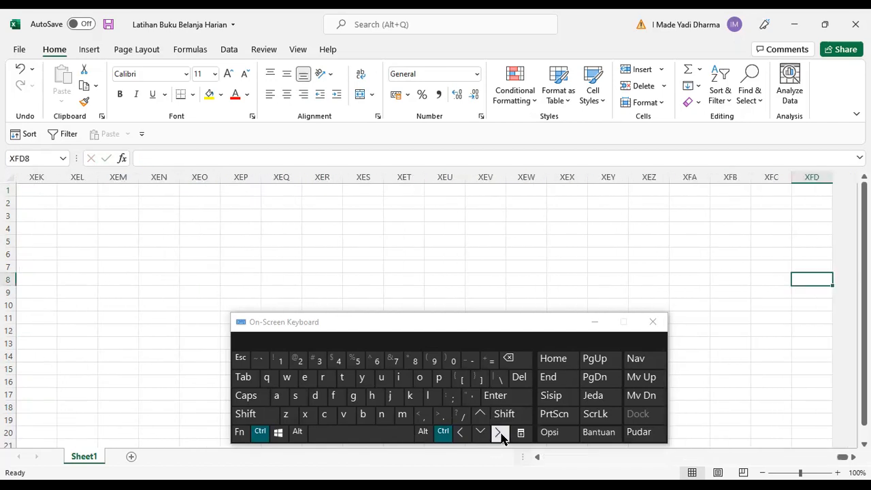
Select several cells in column XFD, jump back to column A and select cell A1.
click(817, 178)
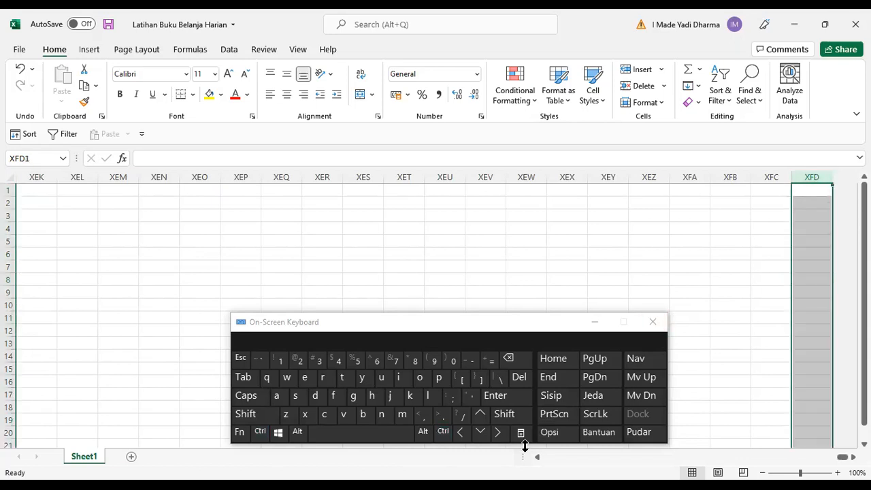
click(820, 252)
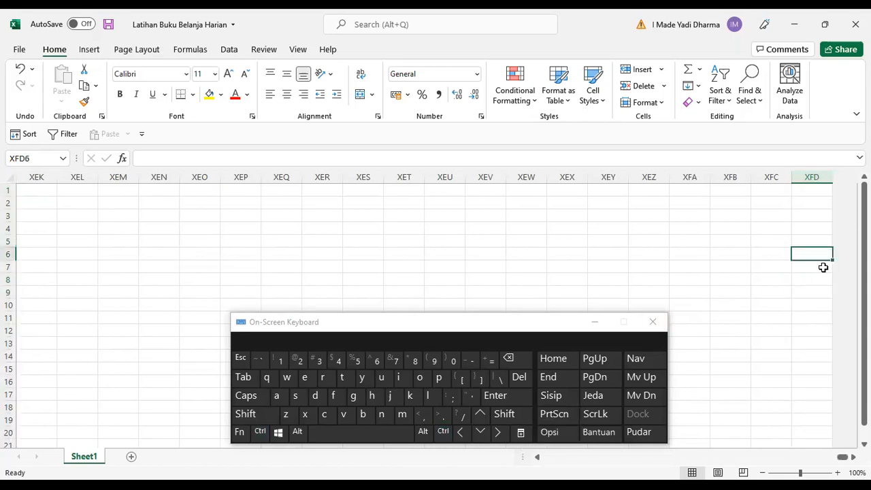
click(810, 212)
click(810, 227)
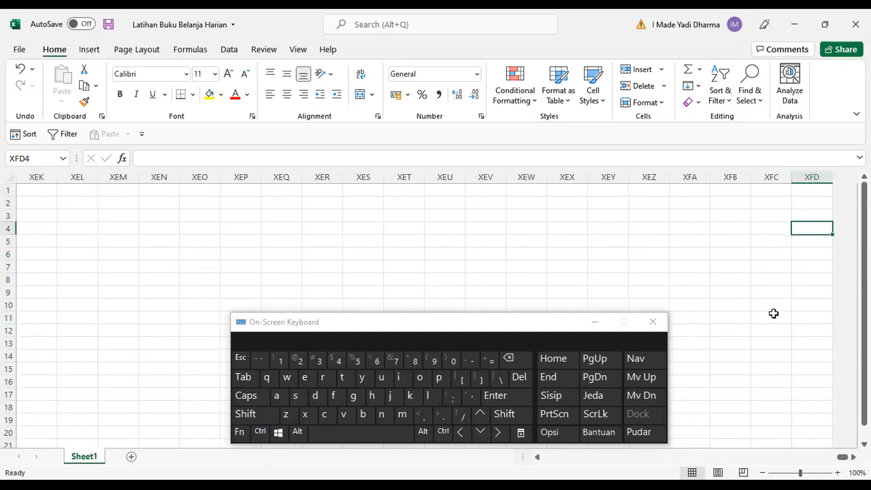
click(806, 203)
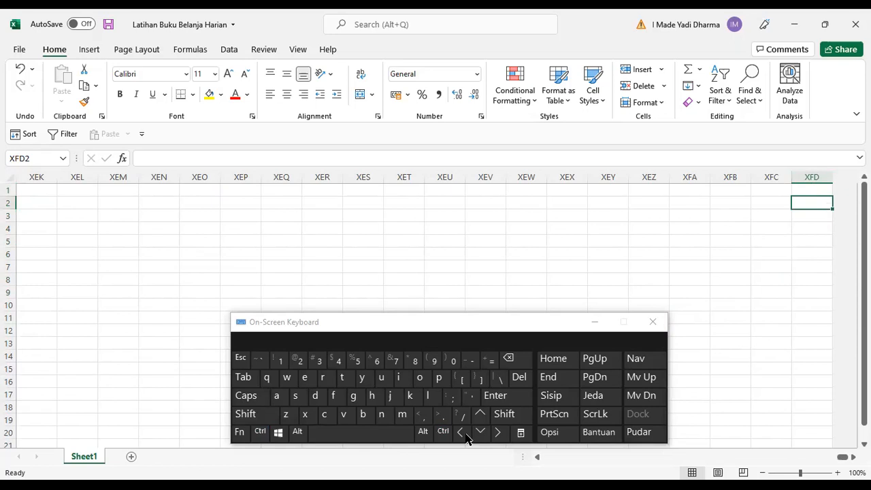
drag(465, 438, 462, 434)
click(444, 433)
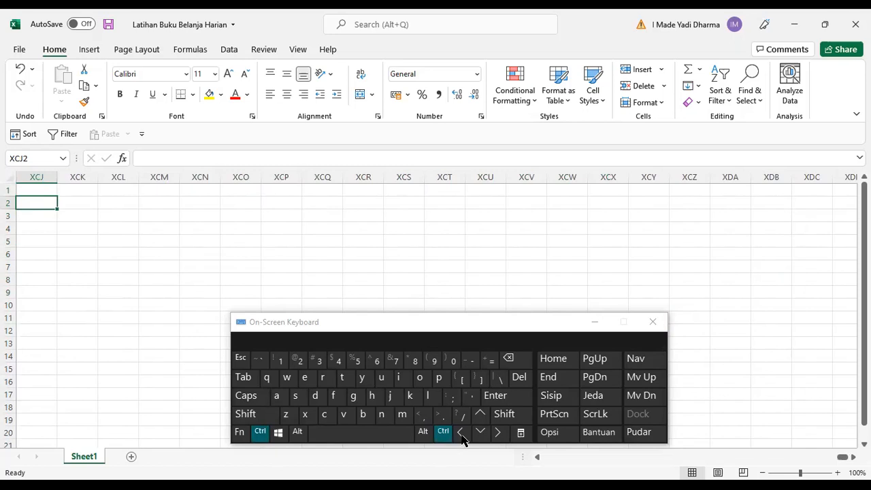
click(461, 435)
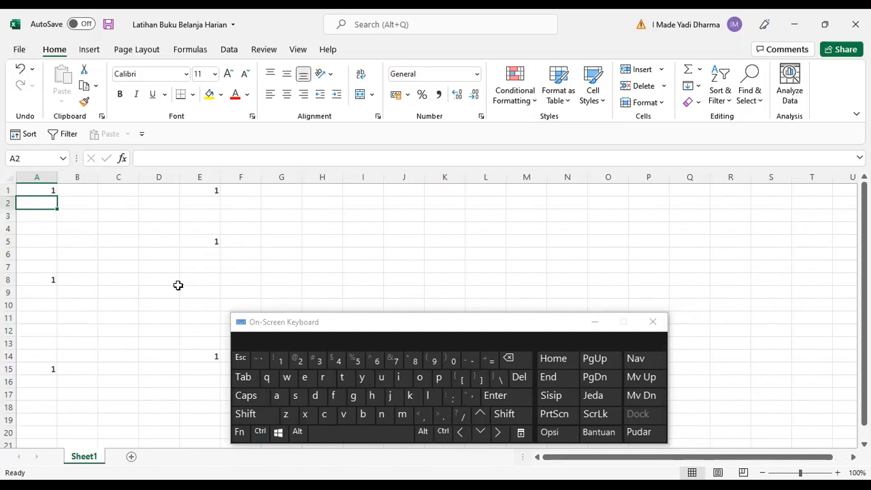
click(49, 193)
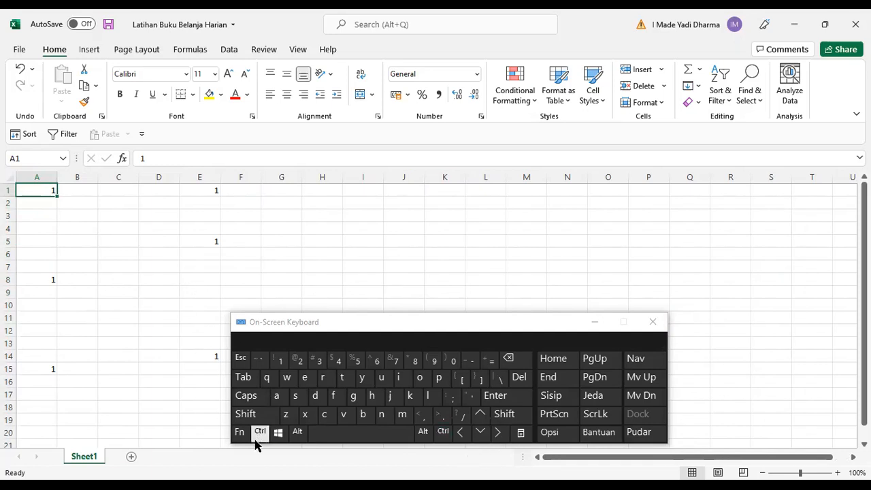
click(297, 434)
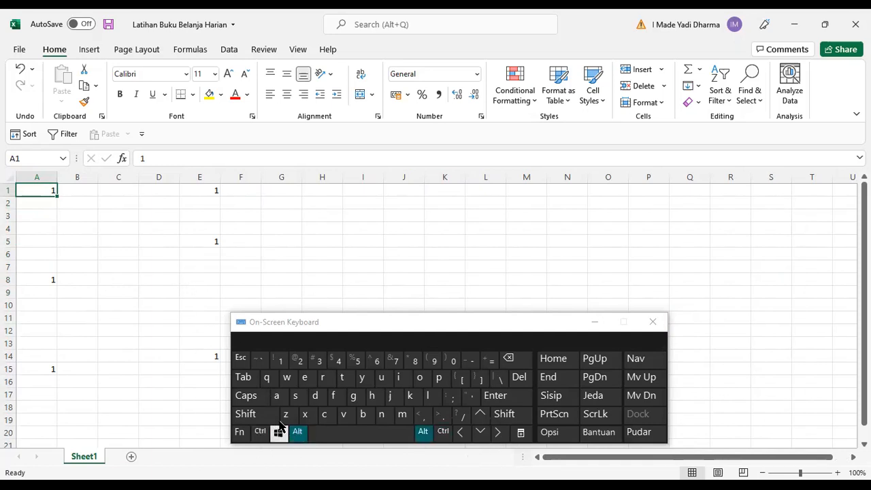
click(303, 433)
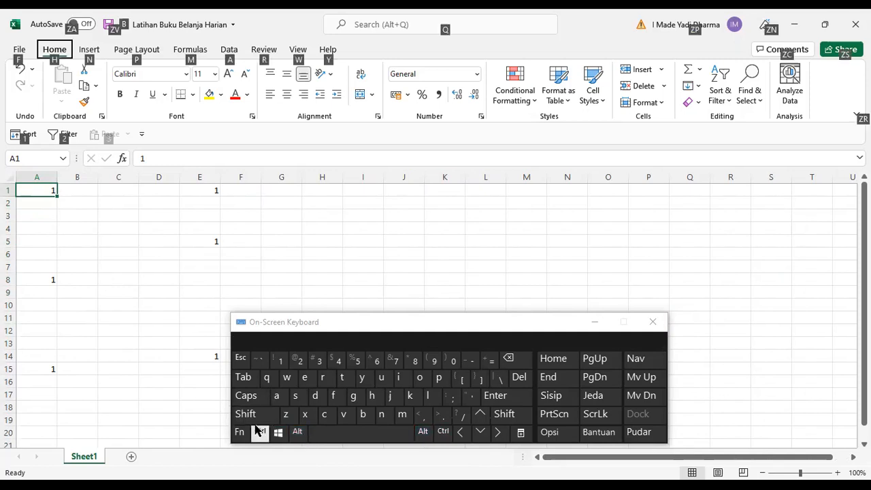
click(293, 436)
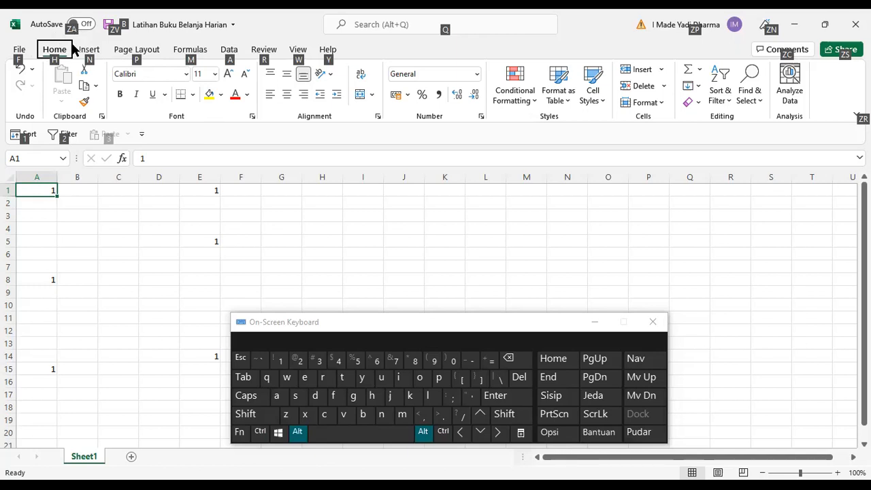
alt+click(144, 264)
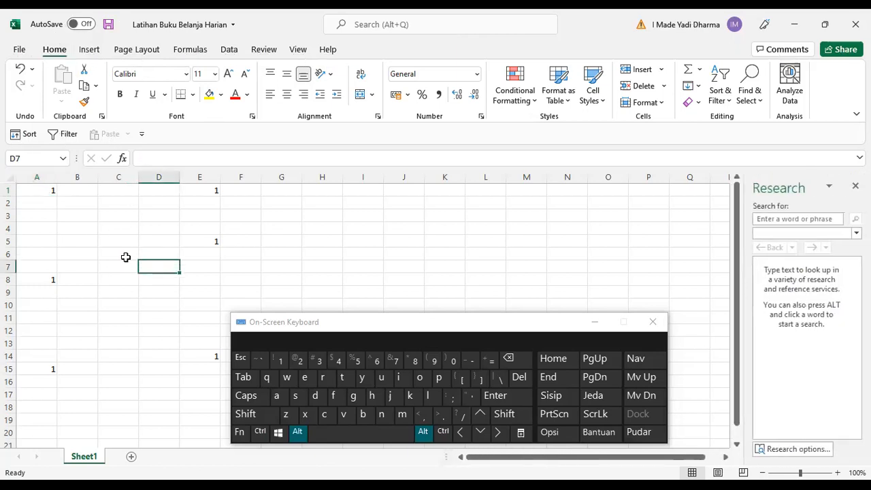
click(855, 186)
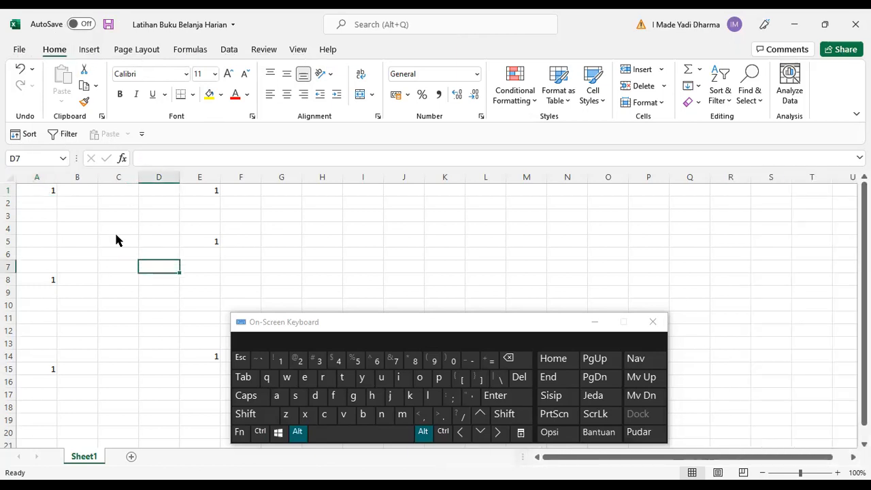
Try to extend the selection downward from A1 and close the Research pane.
alt+click(45, 194)
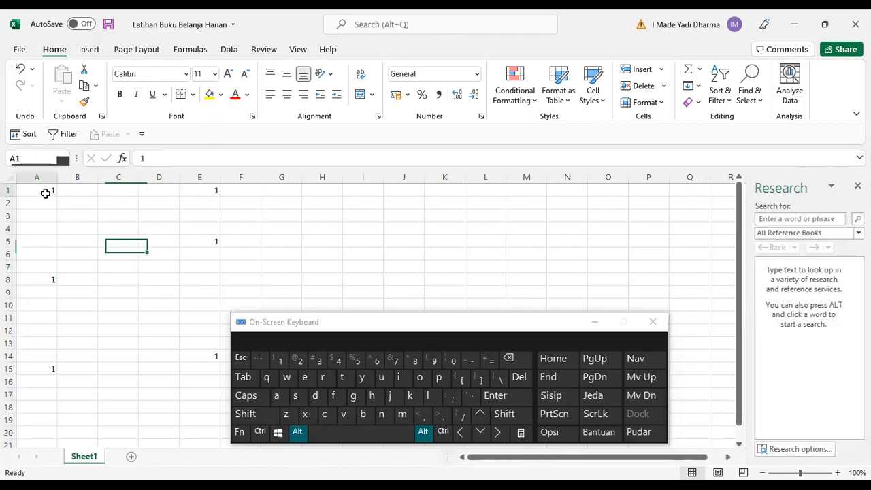
click(247, 415)
click(260, 432)
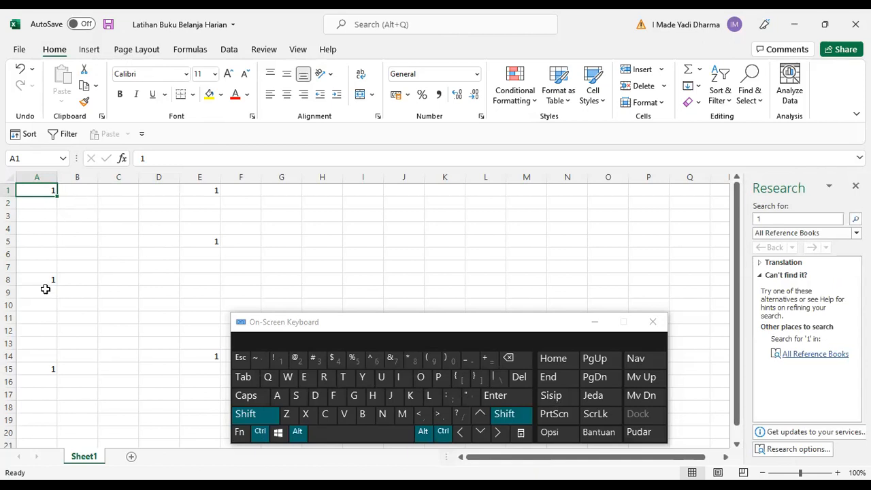
click(481, 433)
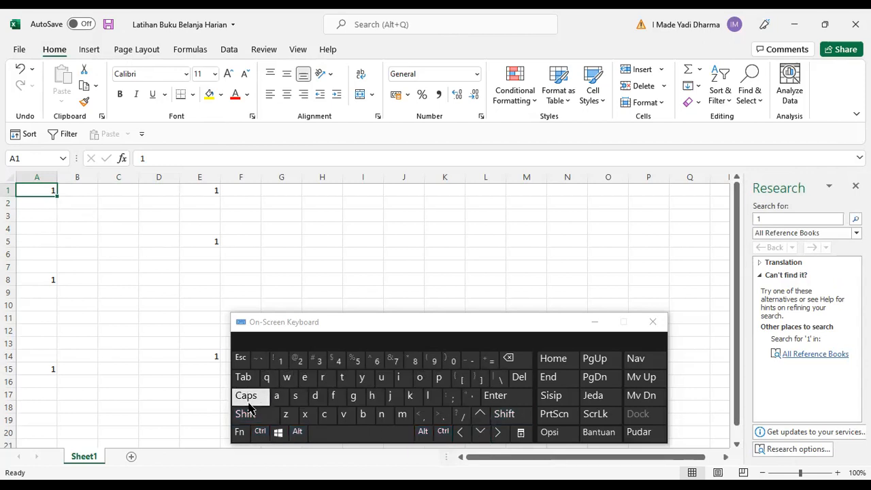
click(63, 214)
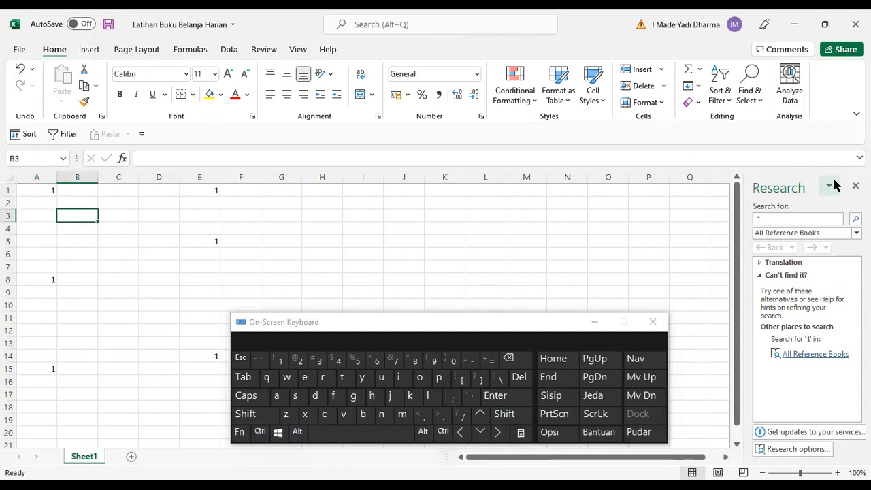
click(856, 186)
Extend the selection from A1 to the edges of the data, covering A1:A8, A1:E8 and finally A1:E15.
click(43, 194)
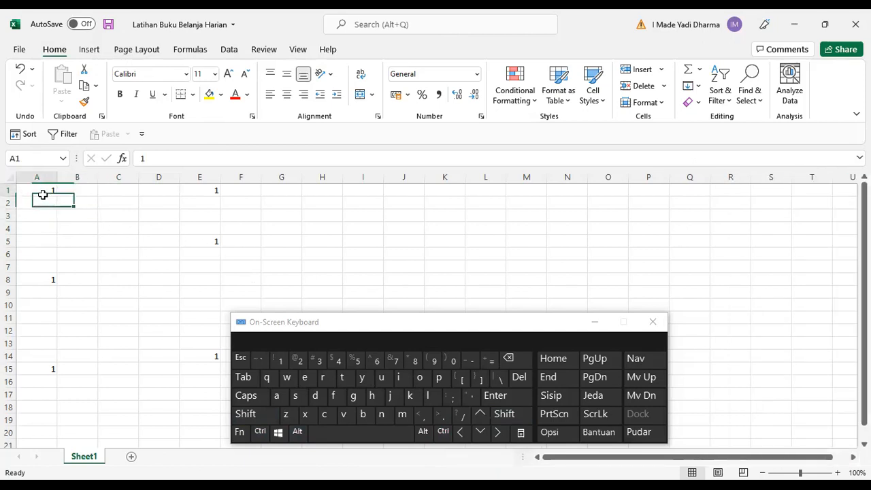
key(ctrl+shift)
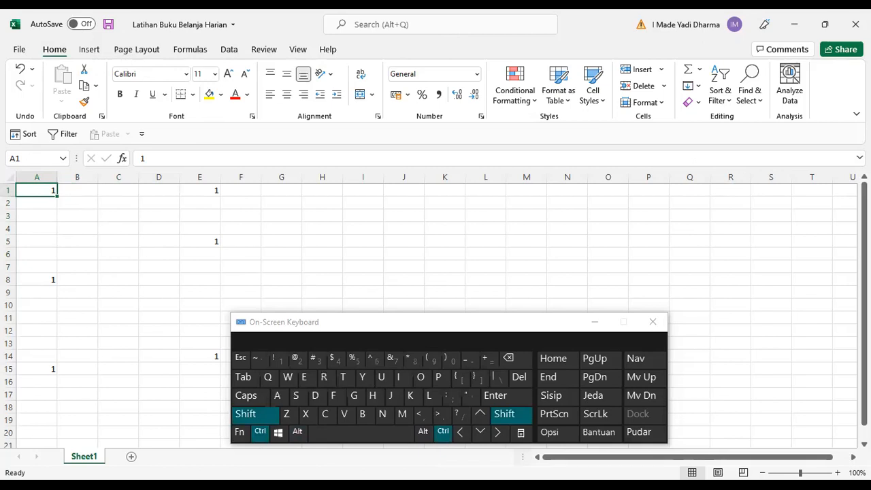
click(479, 432)
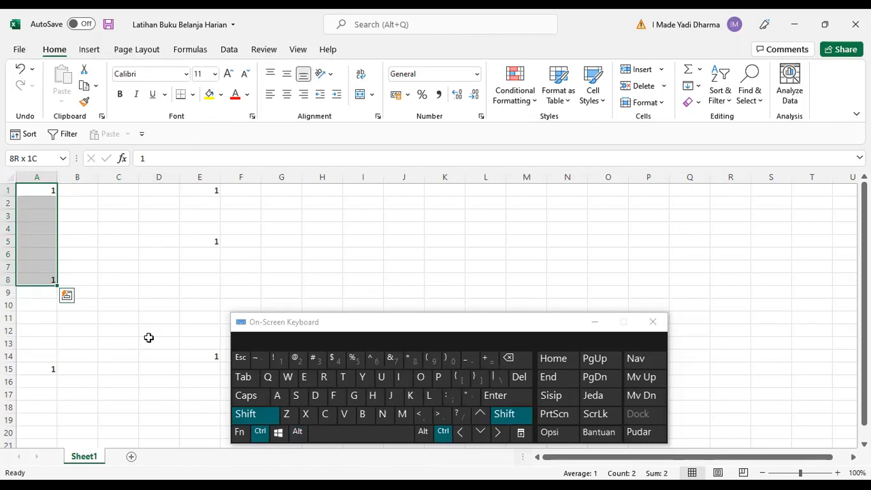
click(499, 433)
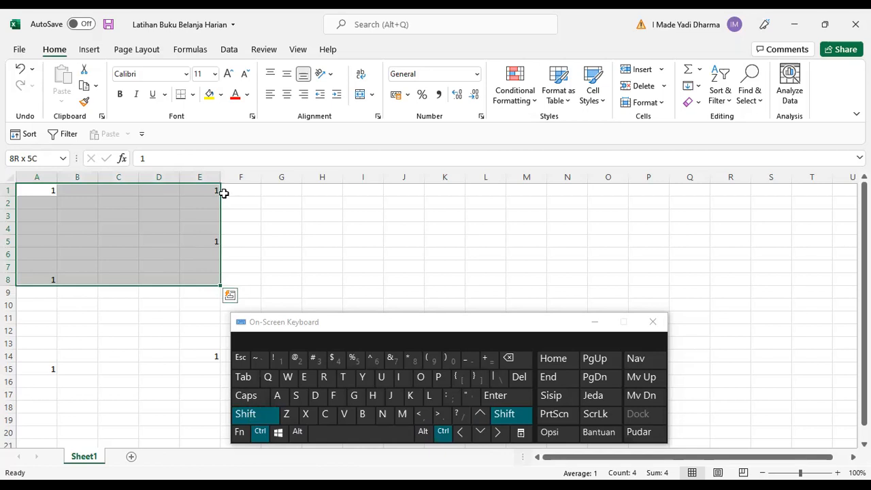
click(480, 432)
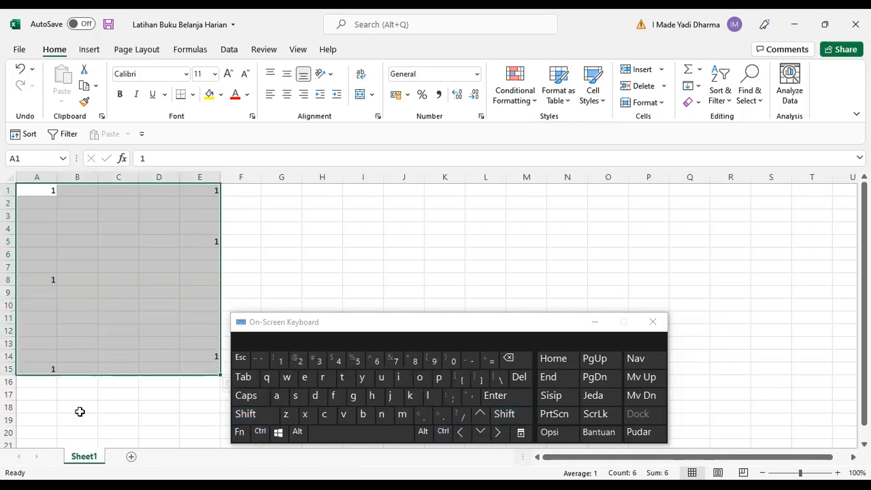
Select E4 and extend the selection upward to the filled cell E1.
click(121, 251)
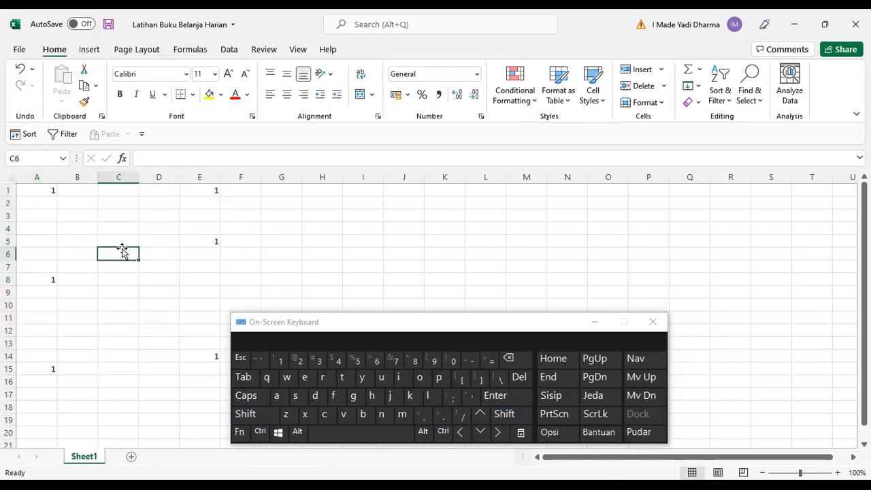
click(259, 429)
click(258, 419)
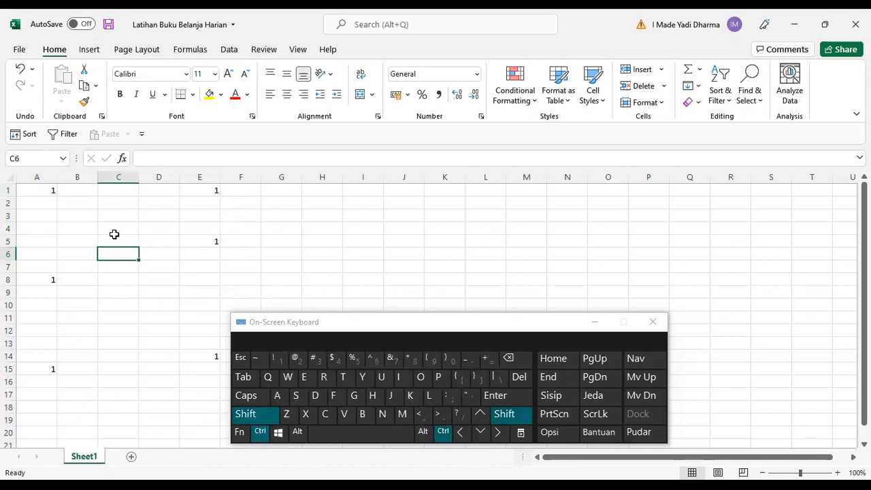
click(183, 229)
click(480, 414)
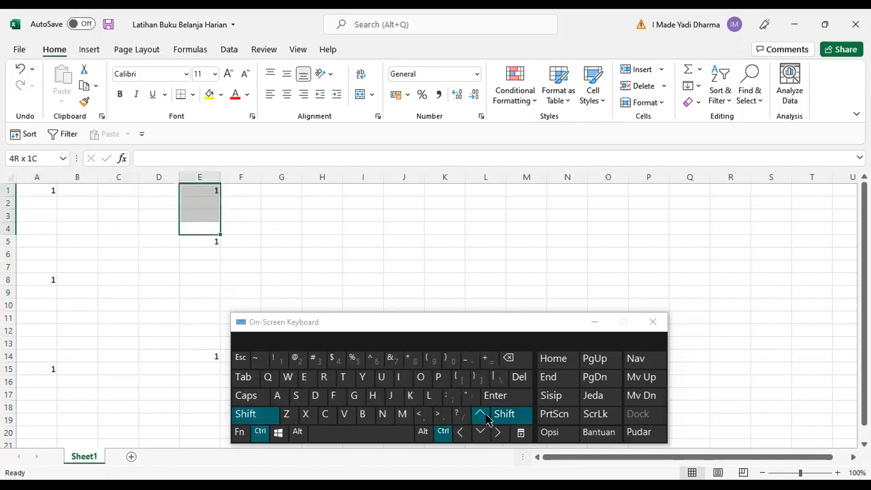
click(149, 281)
click(47, 192)
click(143, 203)
click(101, 250)
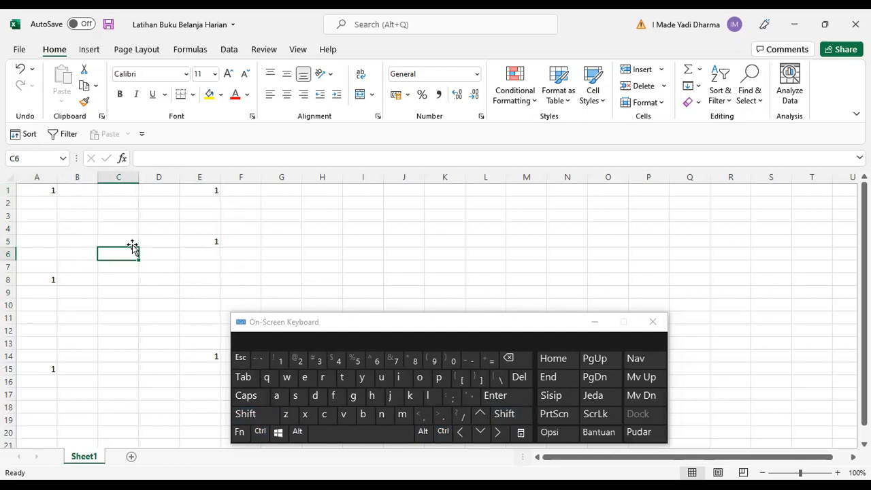
Practise selecting the whole worksheet with the select-all corner several times, ending with cell C5 selected.
click(10, 177)
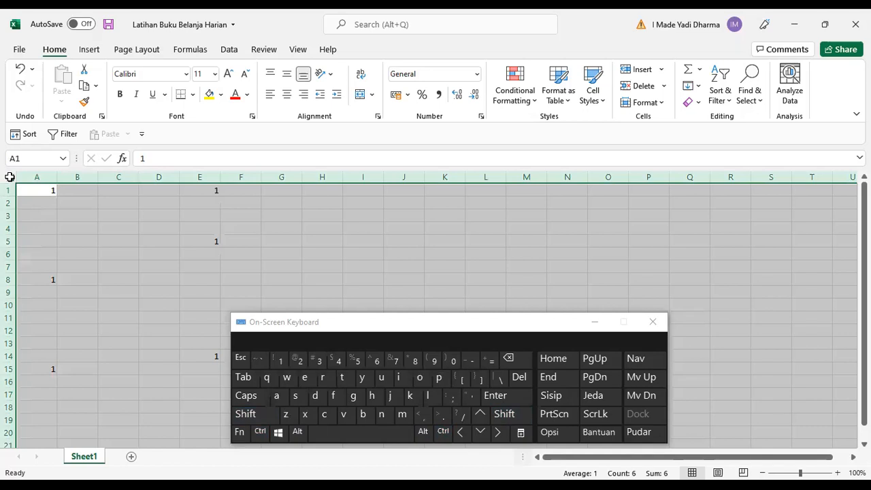
click(75, 271)
click(10, 177)
click(62, 216)
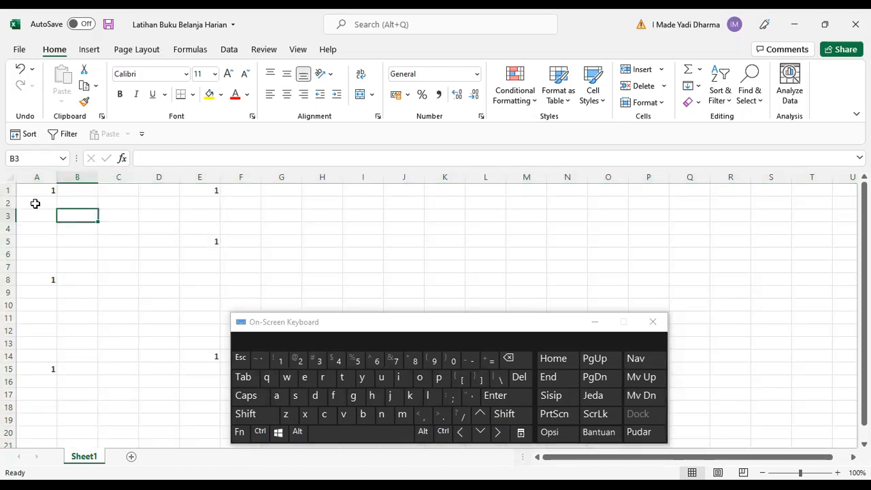
click(10, 177)
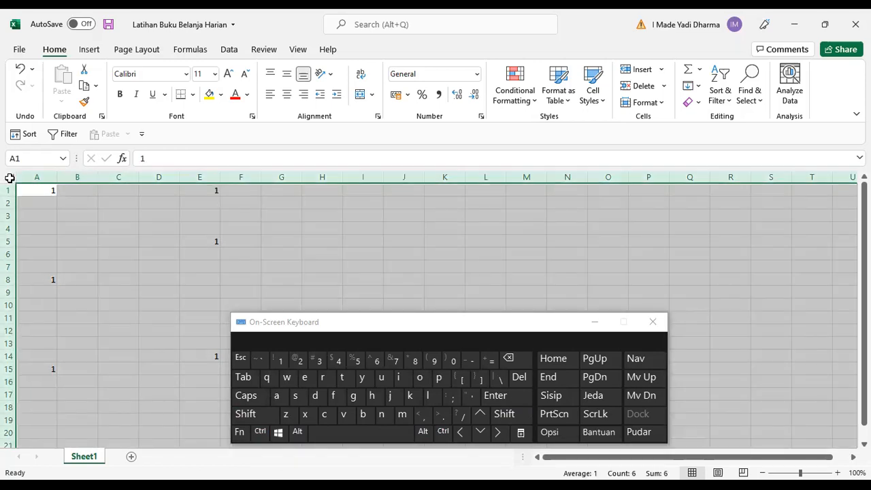
click(52, 221)
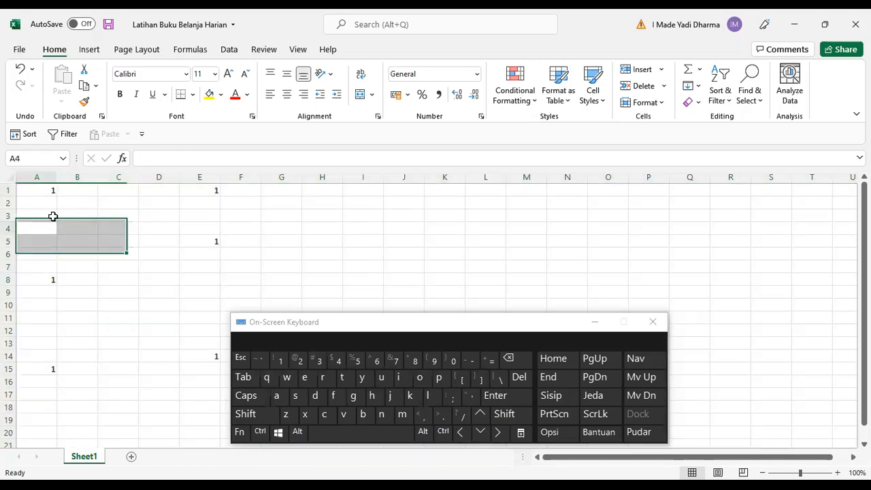
click(7, 179)
click(108, 240)
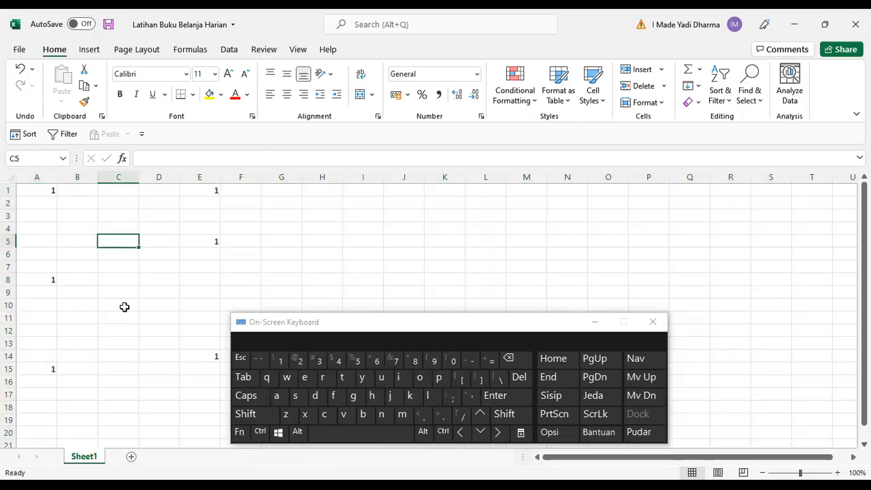
Select all cells with Ctrl+A on the on-screen keyboard and delete their contents.
click(260, 431)
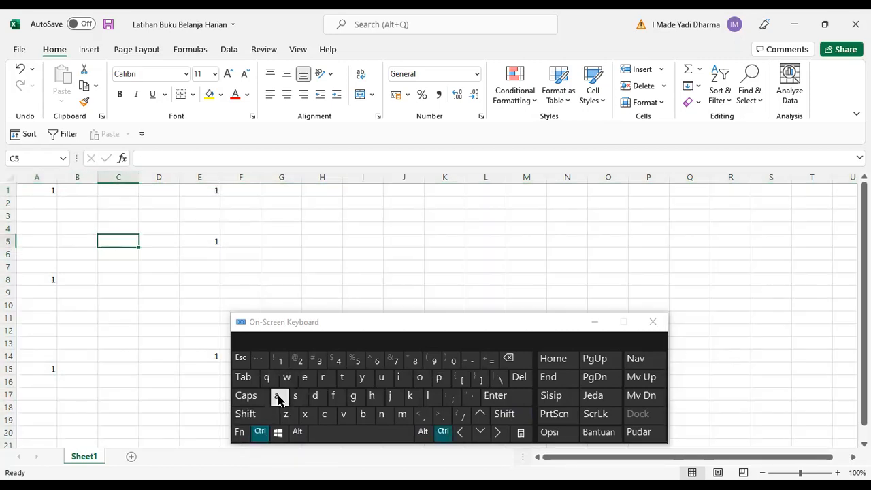
click(279, 396)
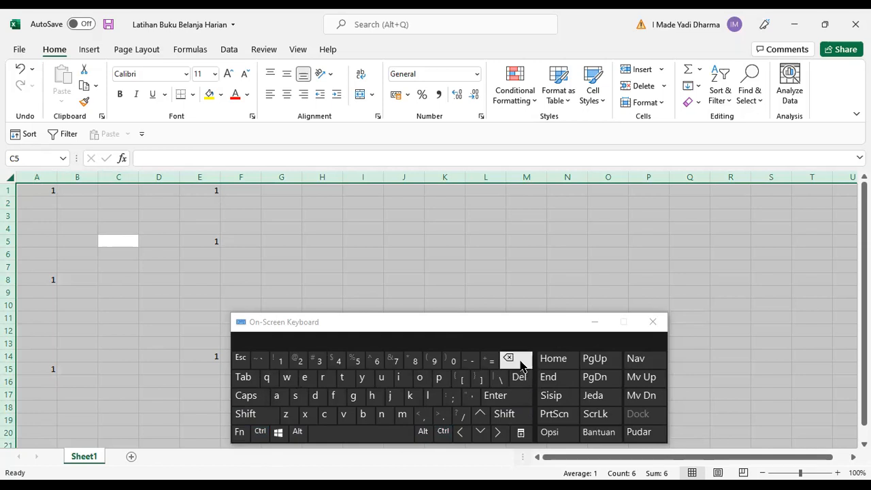
click(519, 377)
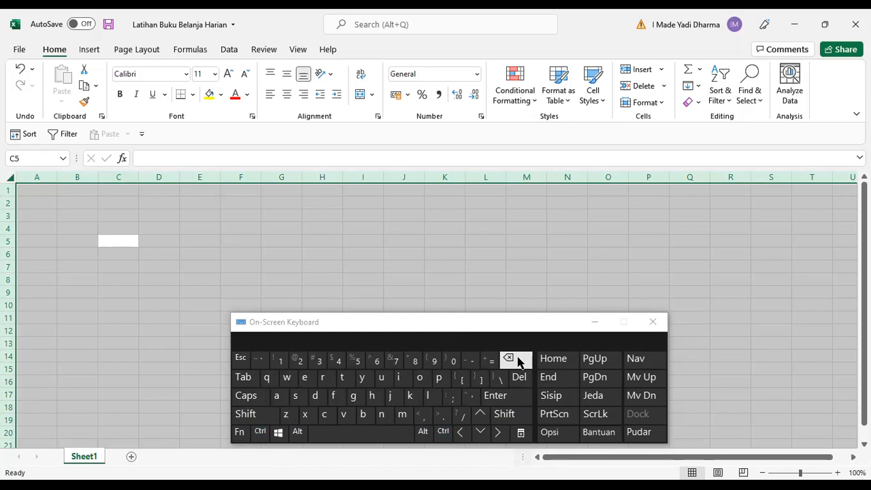
click(168, 230)
click(126, 216)
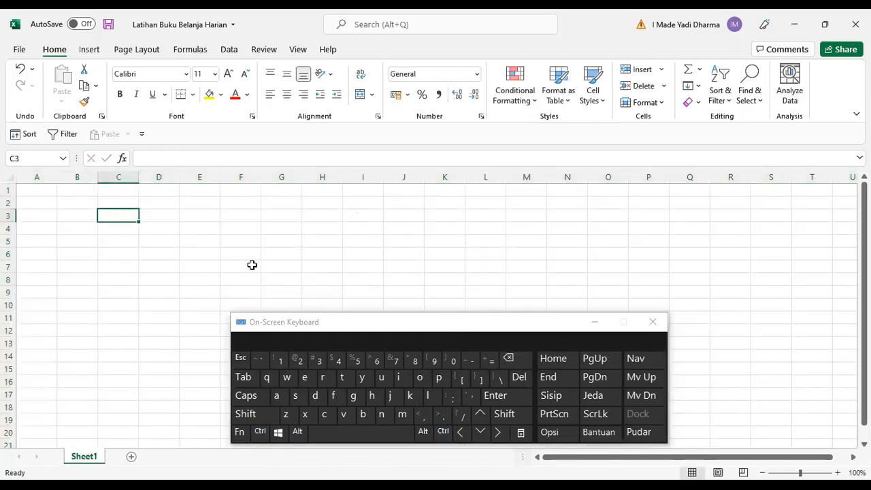
click(510, 359)
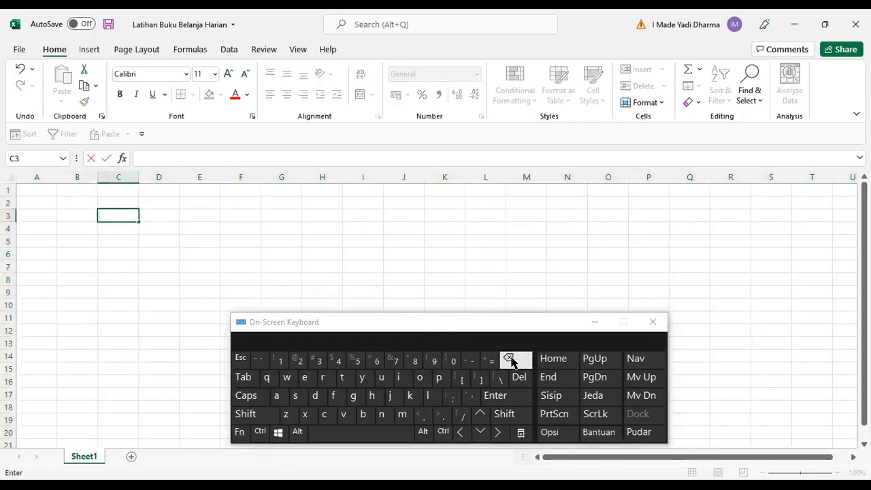
click(166, 219)
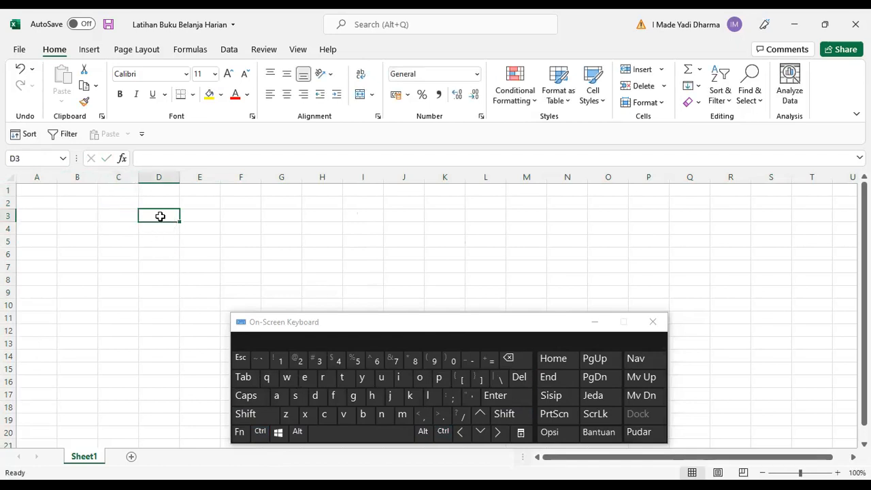
click(509, 358)
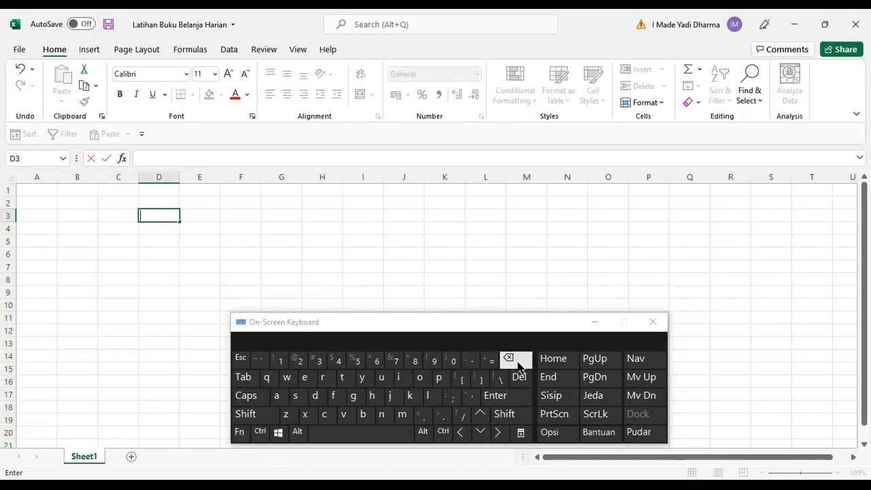
click(238, 250)
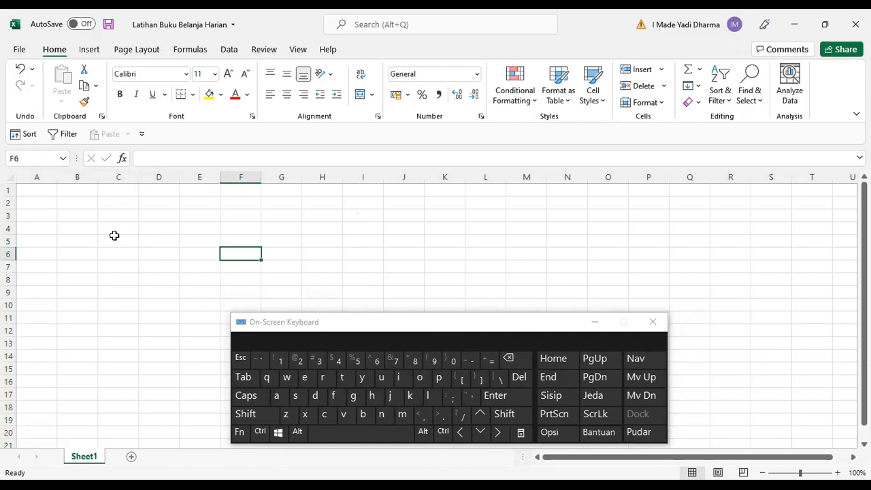
Enter the title "Bukuk Belanja Harian" in cell A1.
click(30, 190)
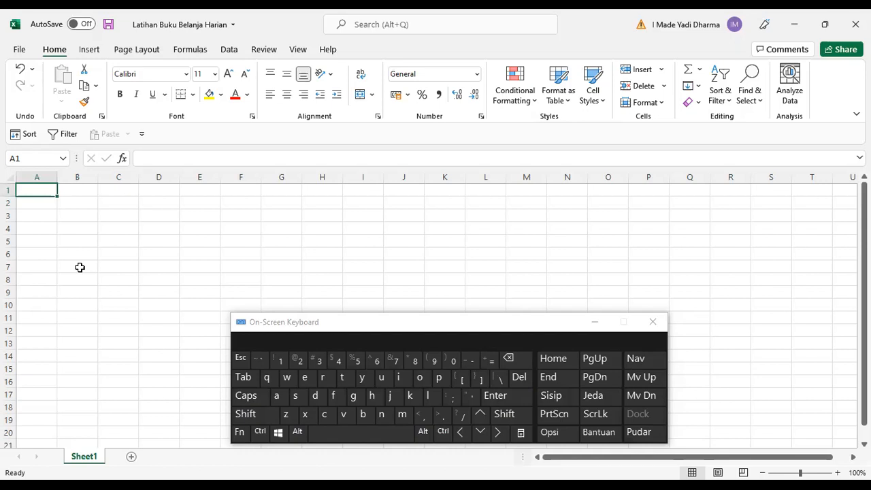
key(shift)
text(B)
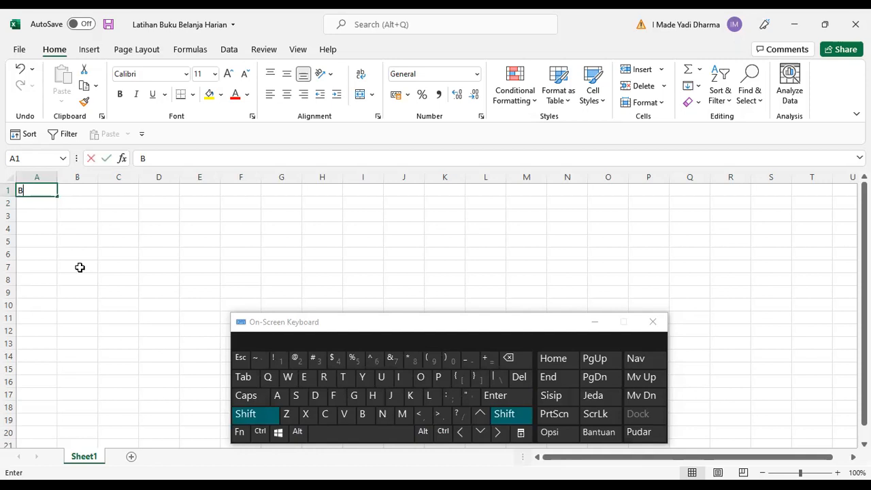
text(ukuk Belanja Harian)
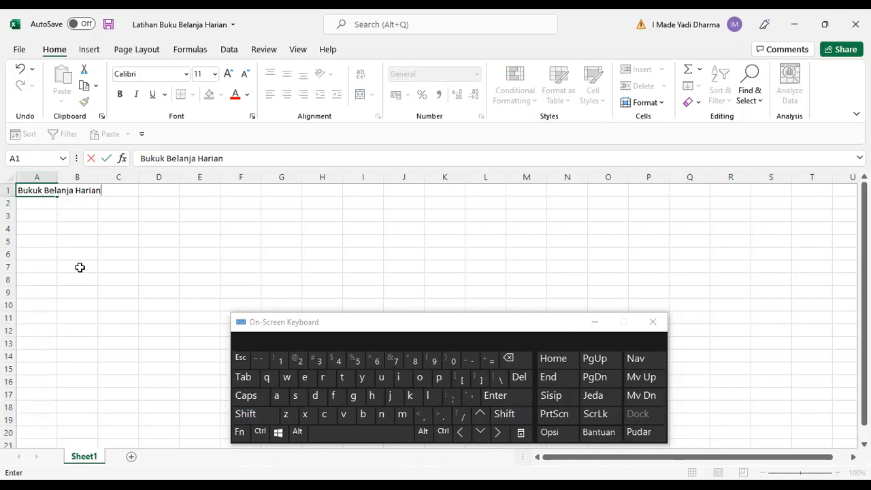
key(Return)
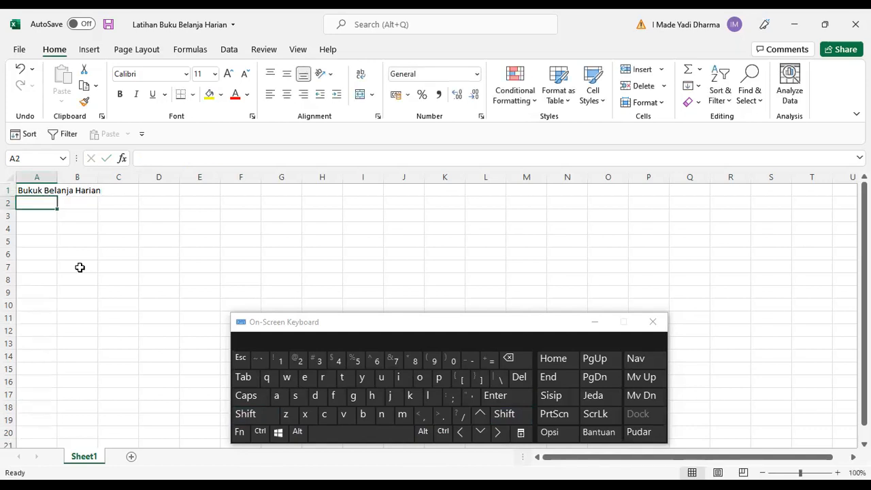
Replace the A1 title with "Aliran Dana Bulanan".
key(Up)
key(Down)
key(Up)
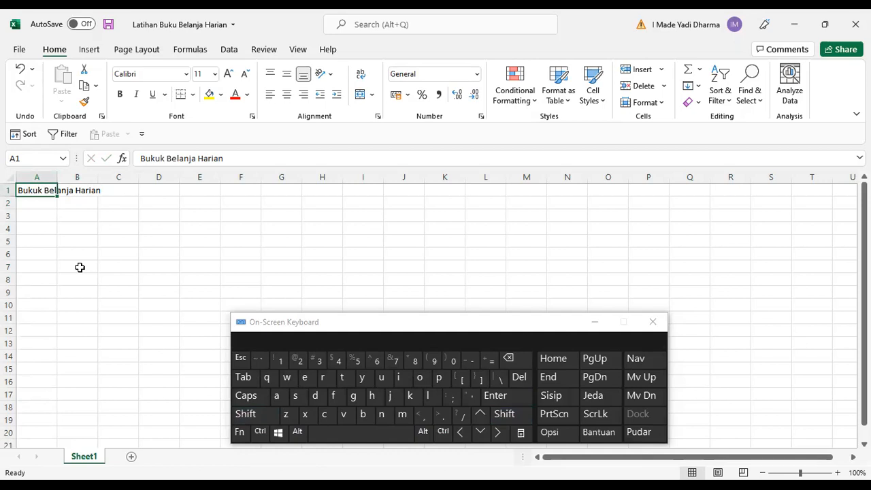
text(A)
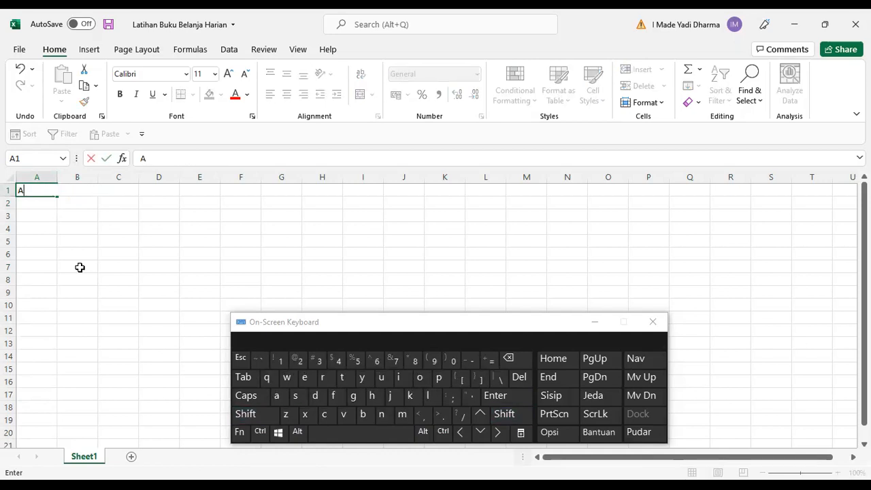
text(liran Dana Bulanan)
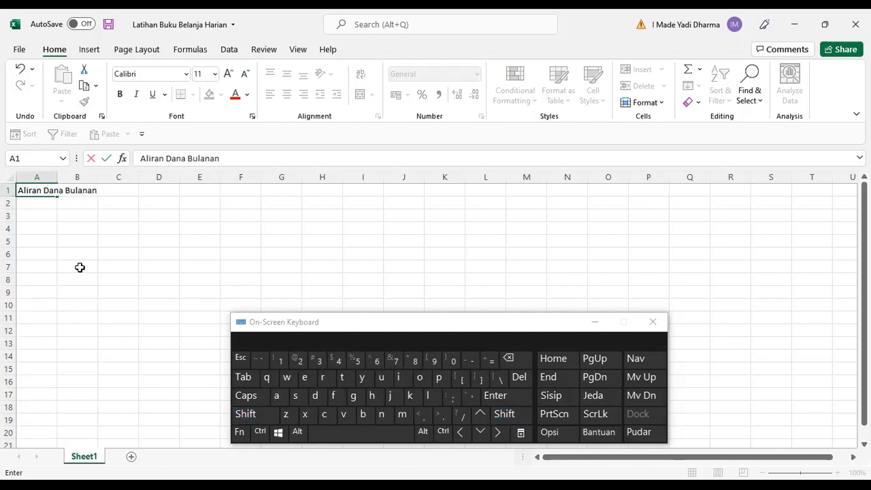
key(Return)
key(Up)
key(F2)
key(Return)
key(Up)
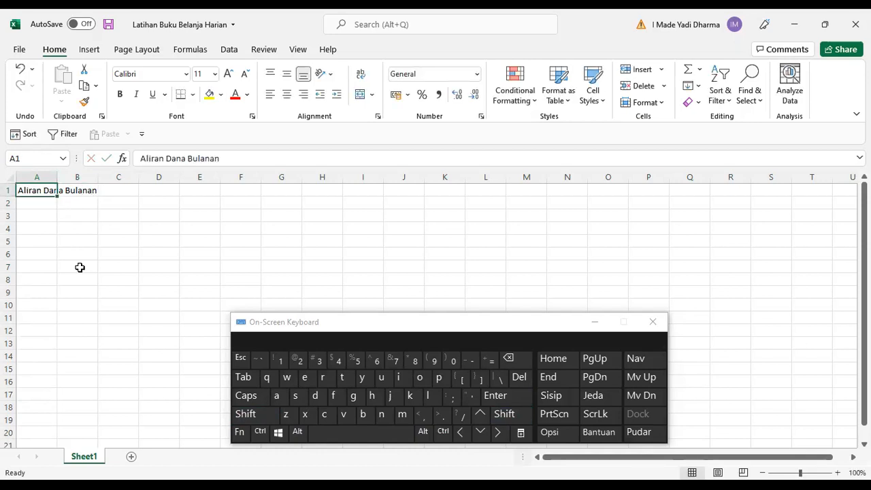
key(Return)
key(Up)
Edit cell A1 in place so the title reads "Pencatatan Aliran Dana Bulanan".
click(242, 433)
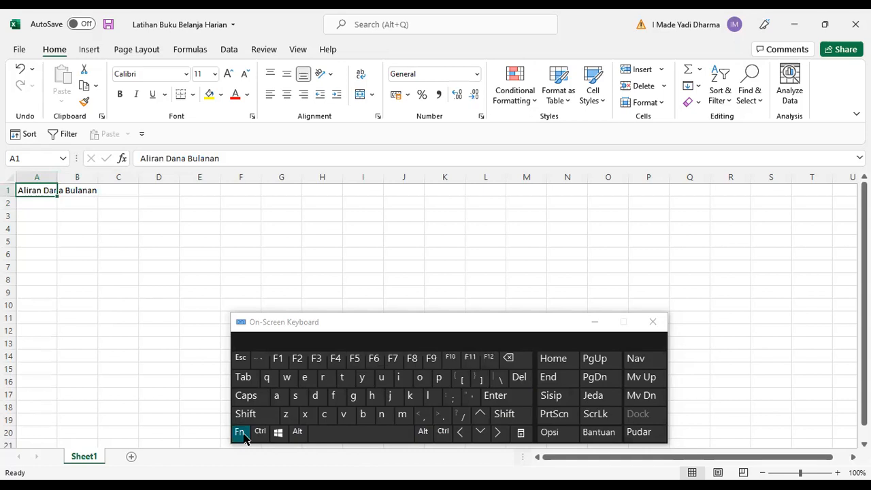
click(297, 359)
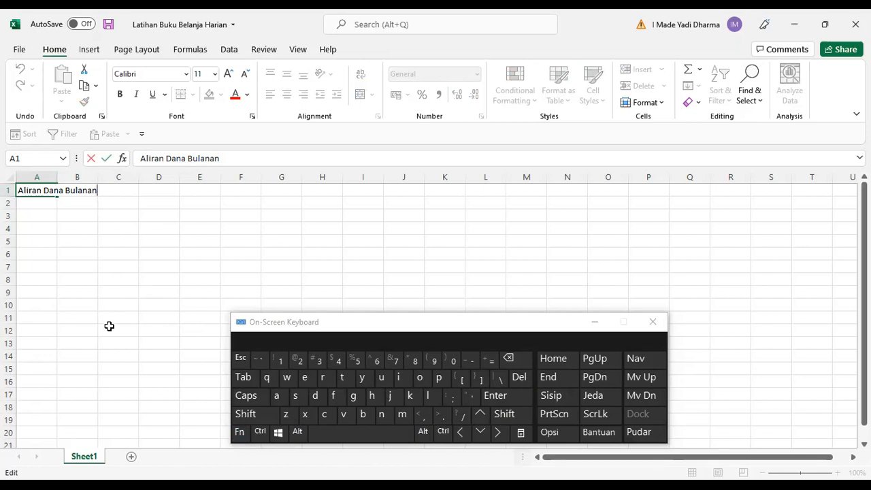
click(456, 433)
click(459, 432)
click(458, 432)
click(460, 433)
click(443, 432)
click(462, 434)
click(462, 434)
click(443, 431)
click(463, 434)
text(Pencatatan)
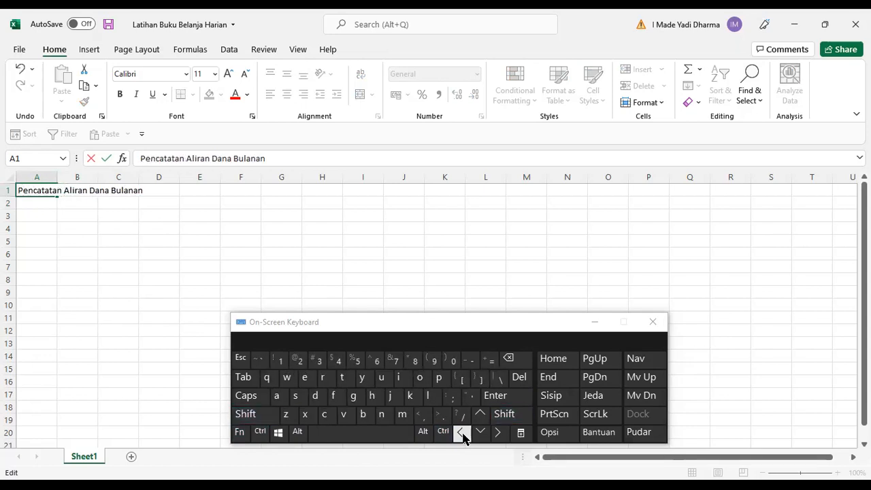
key(Return)
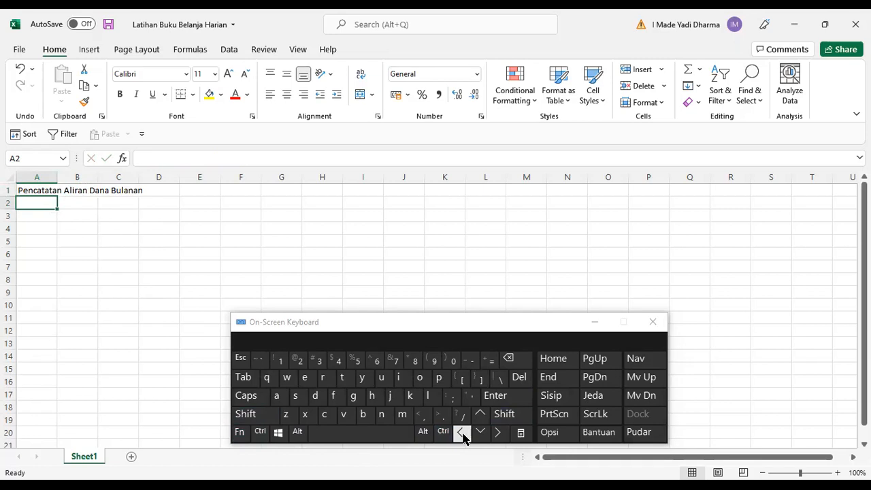
Enter the column header "No." in cell A2.
key(Up)
key(Right)
key(Left)
key(Down)
text(No)
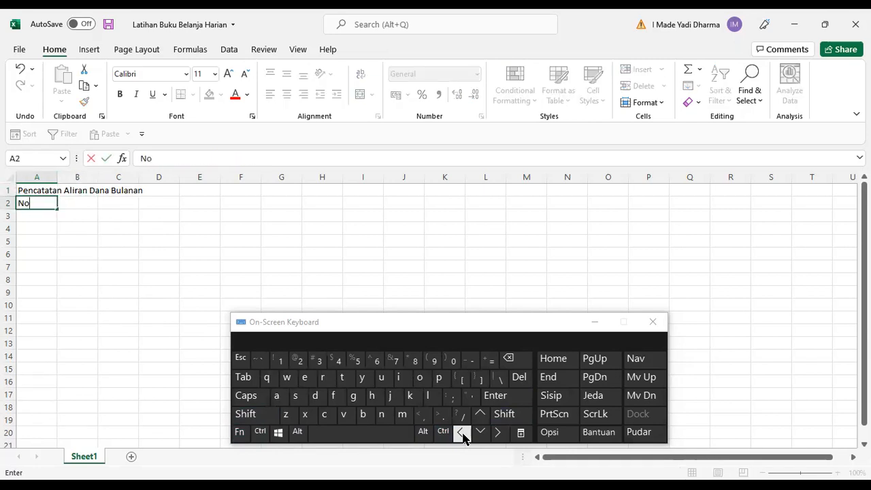
text(.)
key(Right)
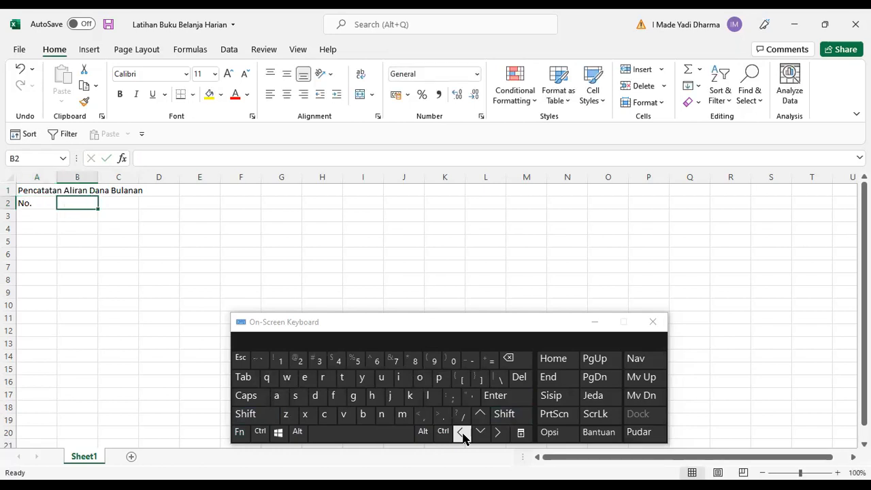
Enter the headers "Tanggal" in B2 and "Nama Transaksi" in C2.
text(Tanggal)
key(Right)
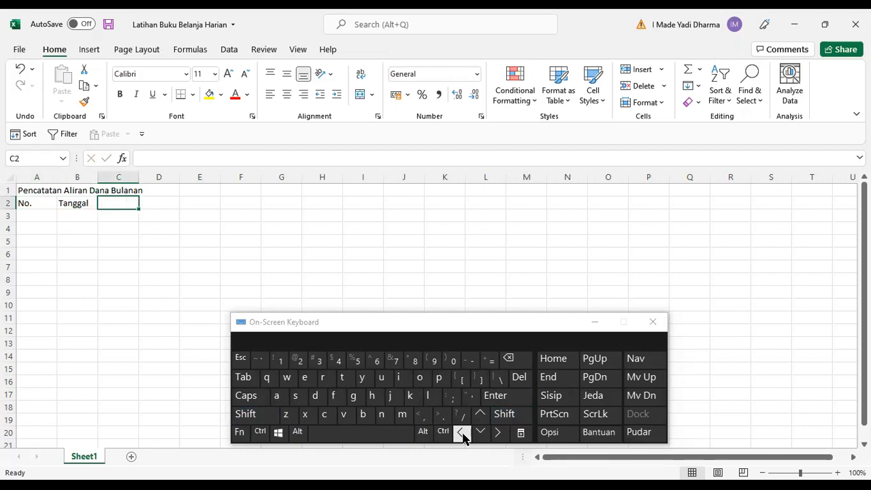
text(Nama)
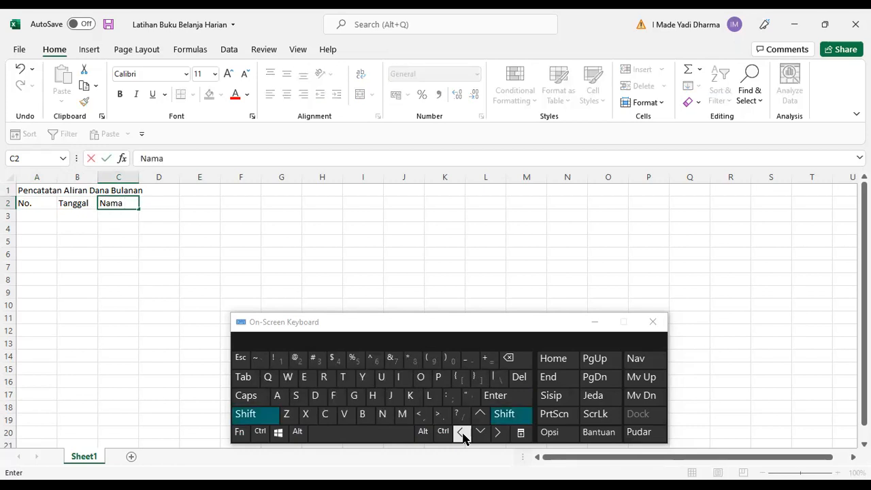
text( Transaksi)
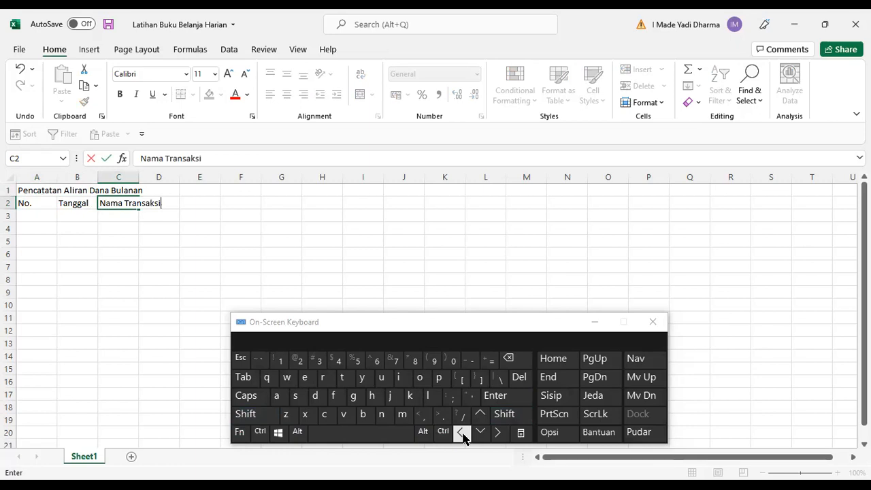
key(Tab)
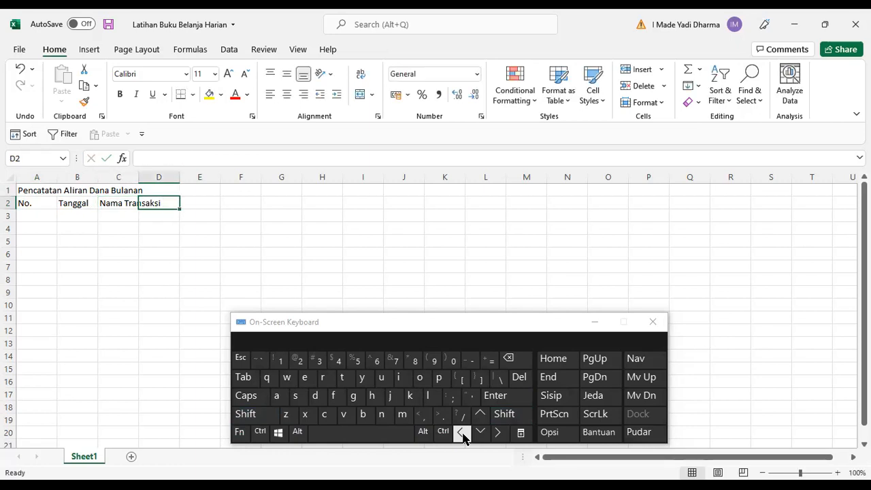
Enter the headers "Uang Masuk", "Uang Keluar" and "Saldo" in D2 through F2.
key(shift)
text(Uang Masuk)
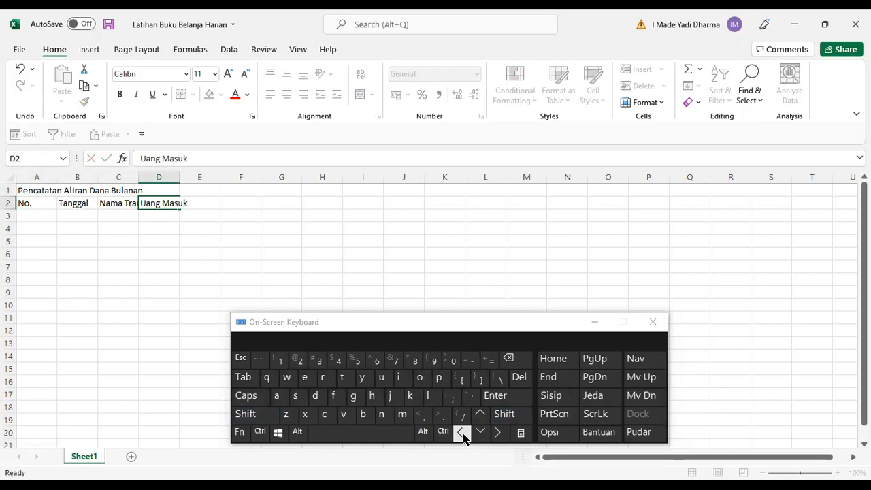
key(Tab)
text(Uang Keluar)
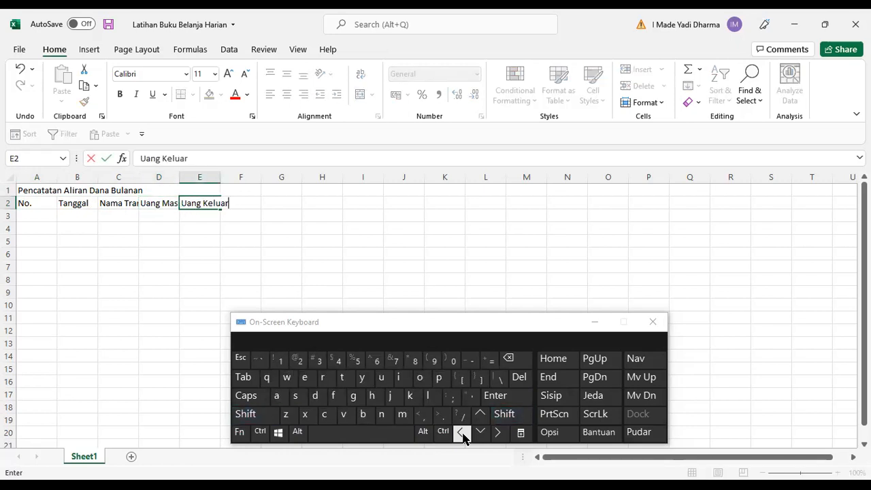
key(Tab)
text(Saldo)
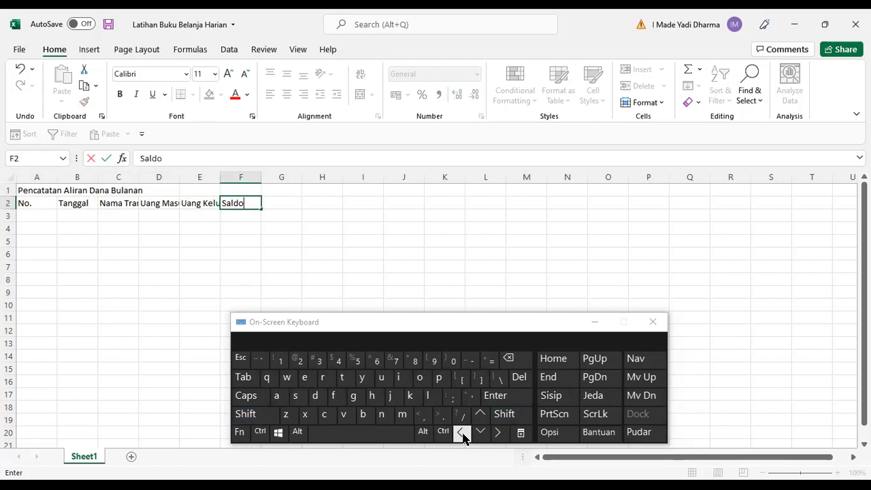
key(Tab)
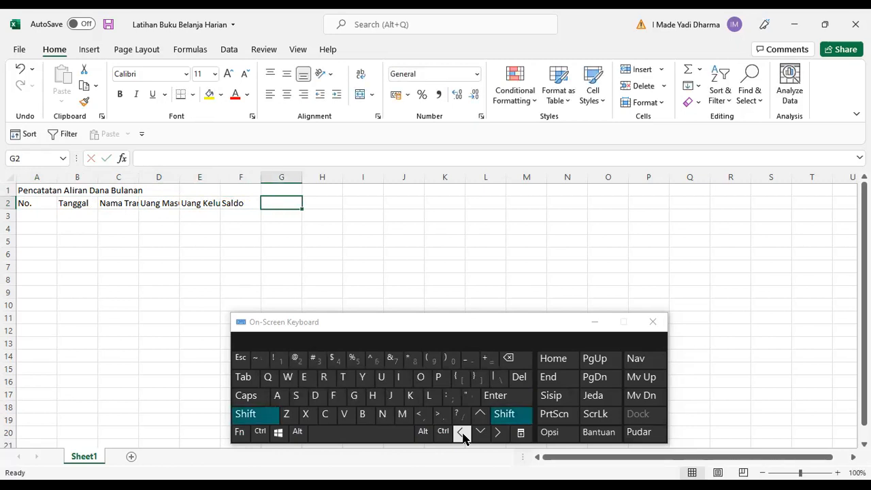
Enter the column header "Keterangan" in cell G2.
text(Keterangan)
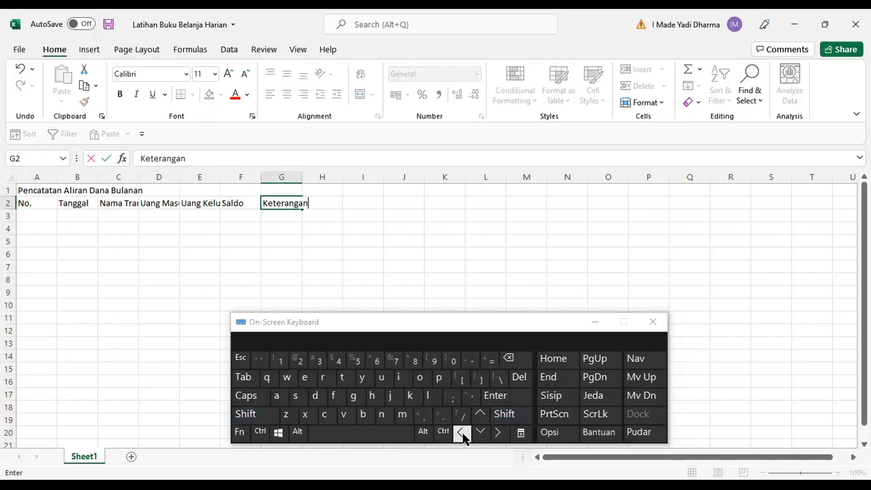
key(Return)
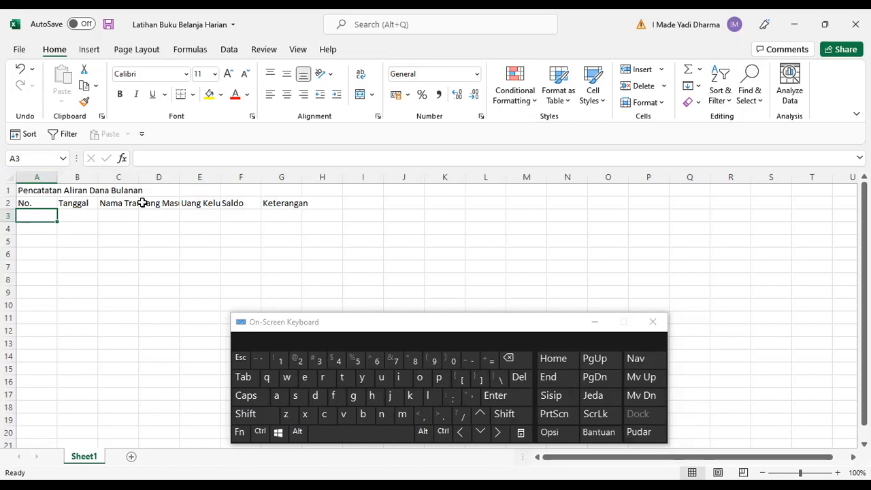
Widen columns C, D and E so the headers Nama Transaksi, Uang Masuk and Uang Keluar fit.
click(120, 202)
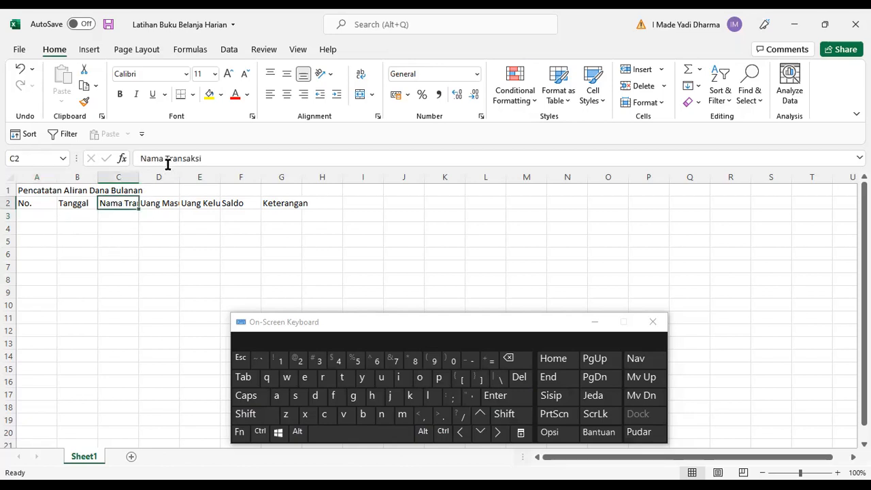
click(131, 240)
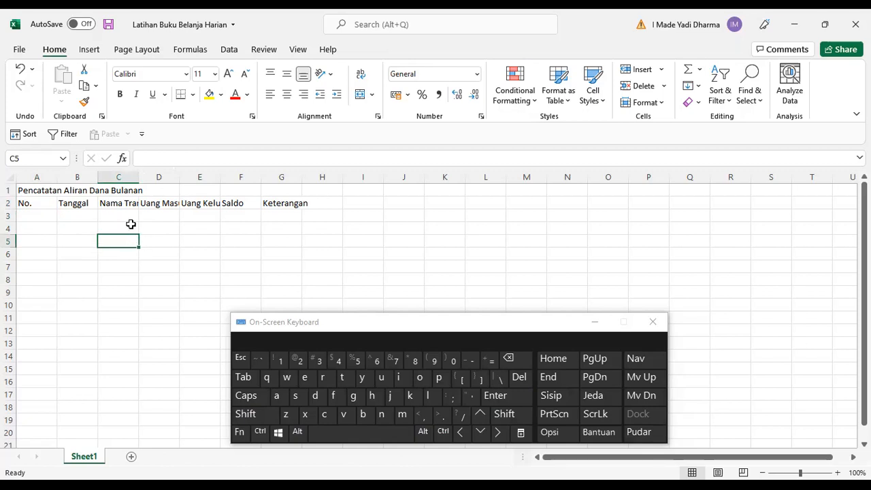
drag(137, 180, 164, 179)
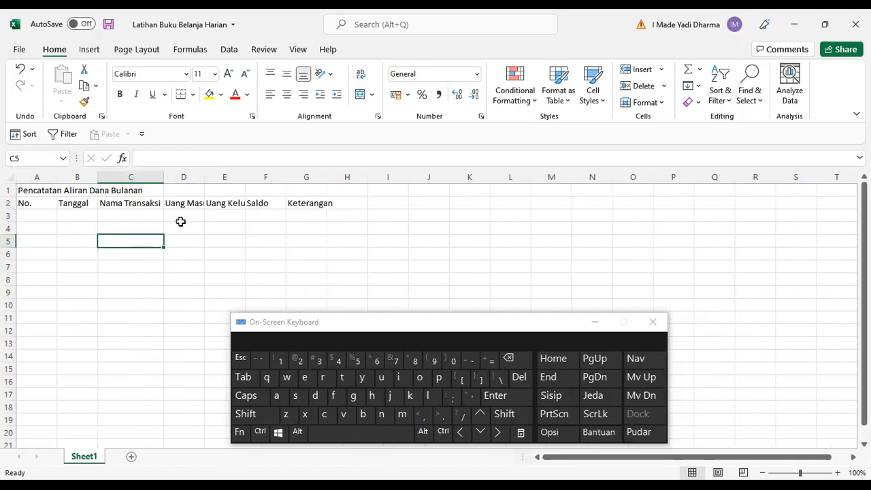
double_click(204, 177)
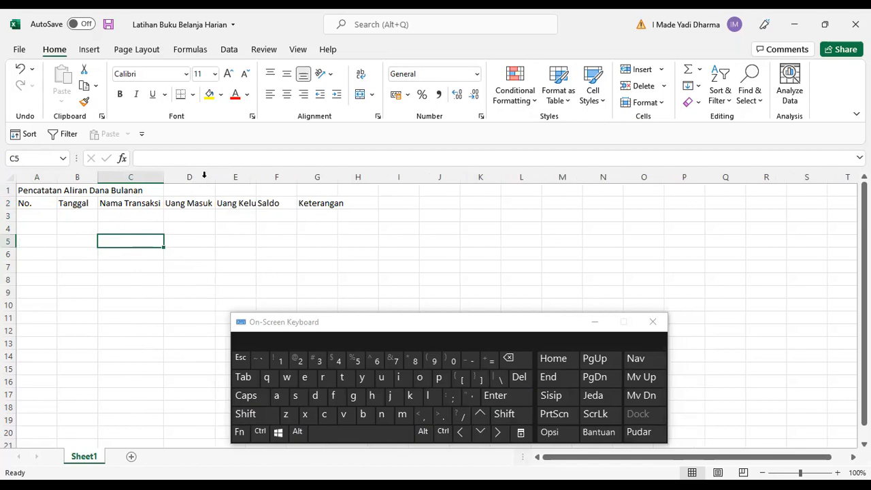
double_click(256, 178)
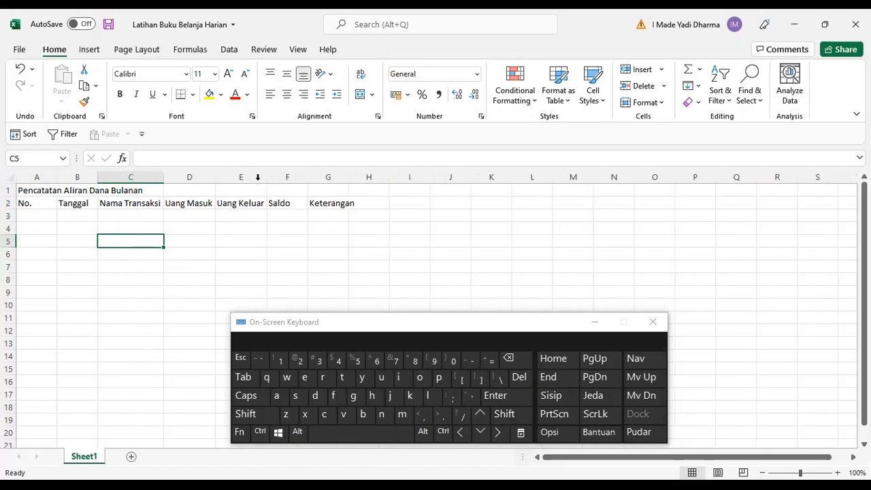
Select the whole sheet and autofit all column widths.
click(171, 242)
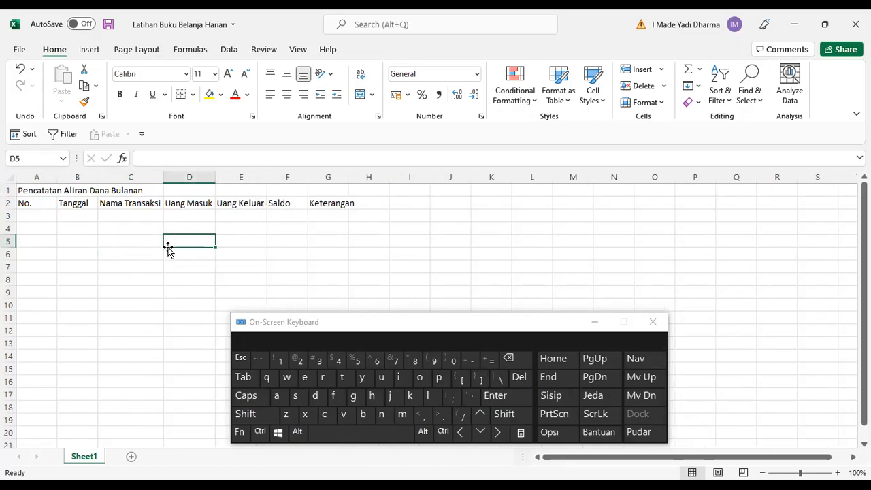
click(260, 431)
click(276, 396)
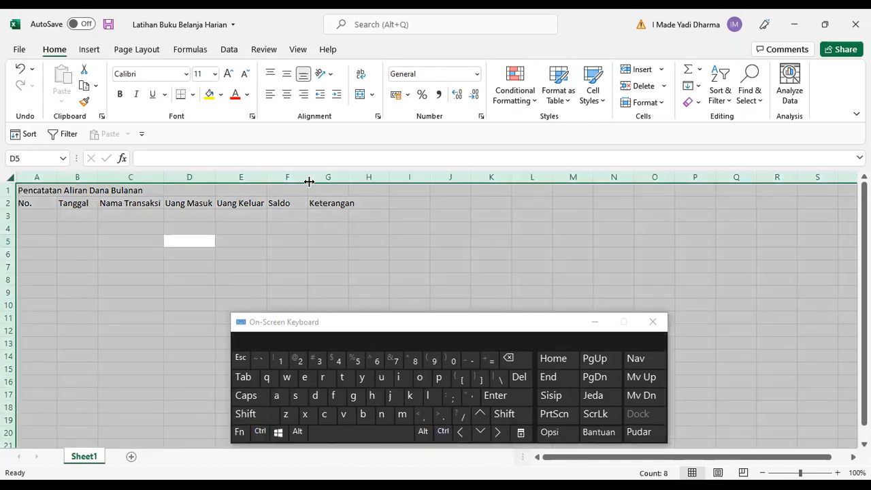
double_click(309, 177)
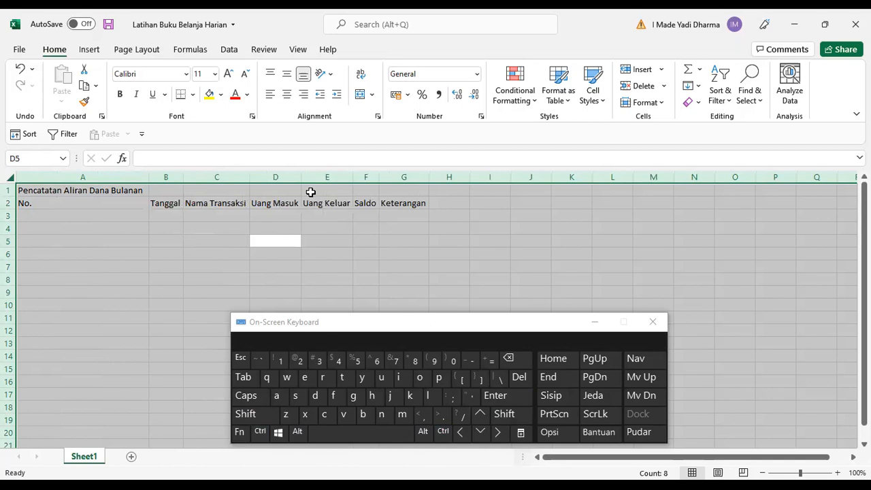
click(339, 253)
click(99, 200)
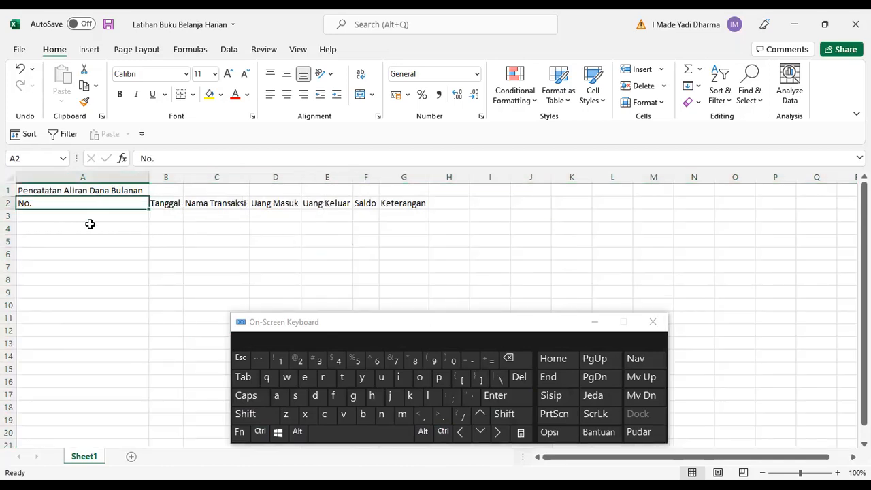
Enter the row numbers 1 in A3 and 2 in A4.
click(73, 220)
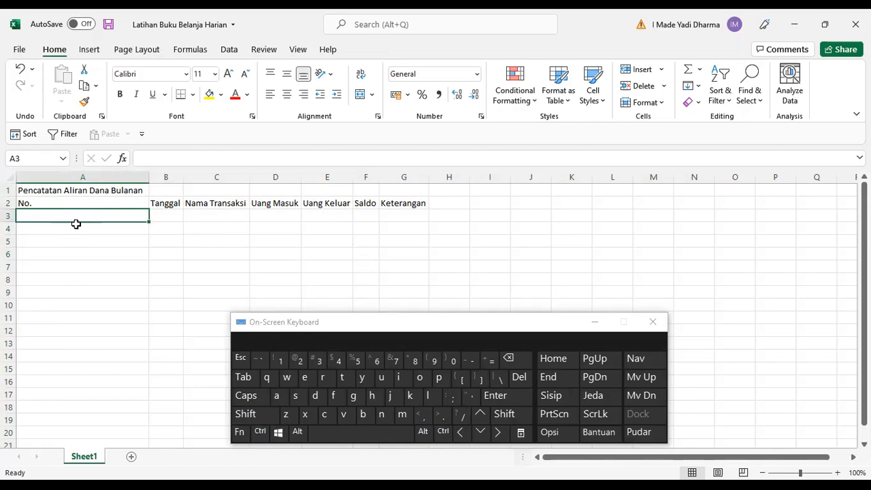
click(279, 358)
click(504, 398)
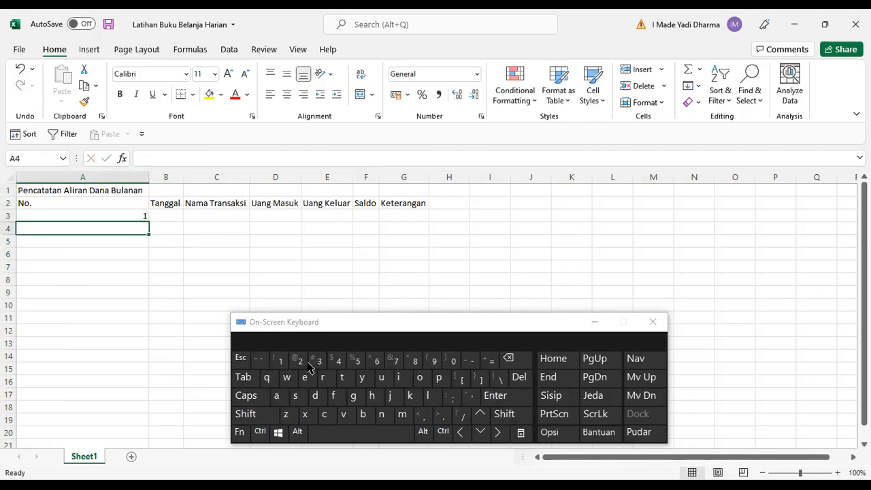
click(297, 359)
click(494, 398)
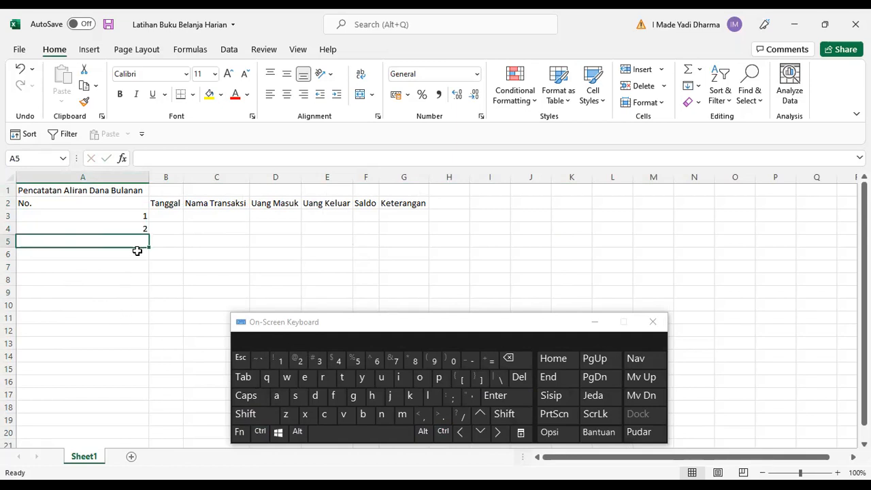
click(141, 216)
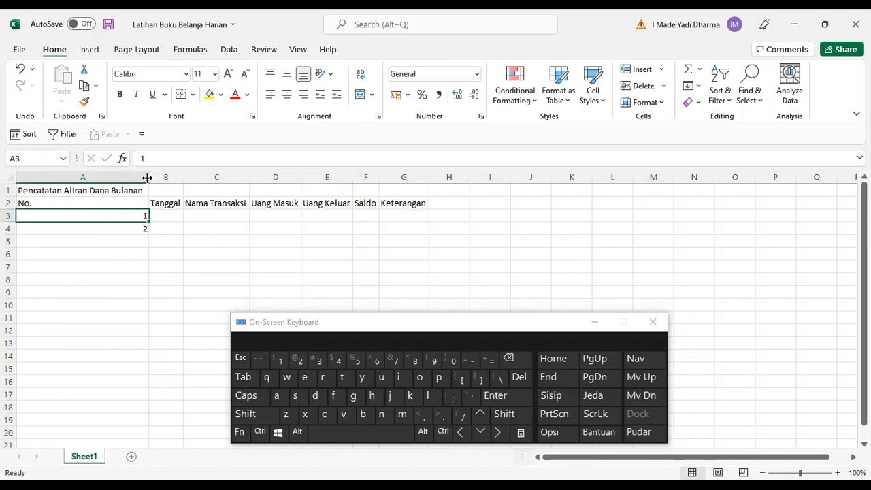
click(118, 278)
click(117, 194)
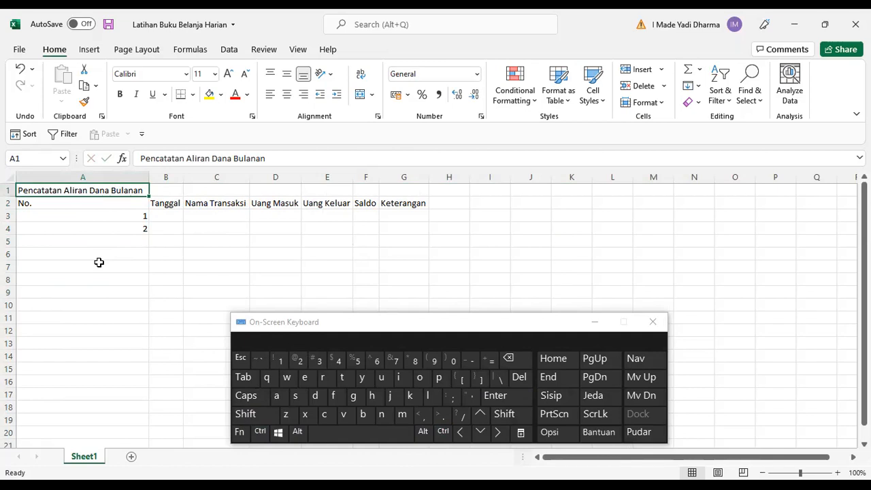
click(109, 229)
click(114, 192)
click(139, 281)
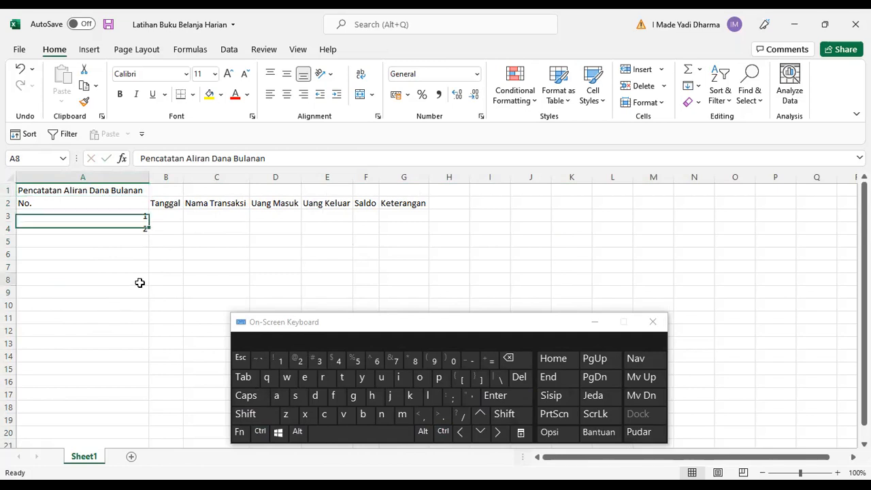
click(117, 190)
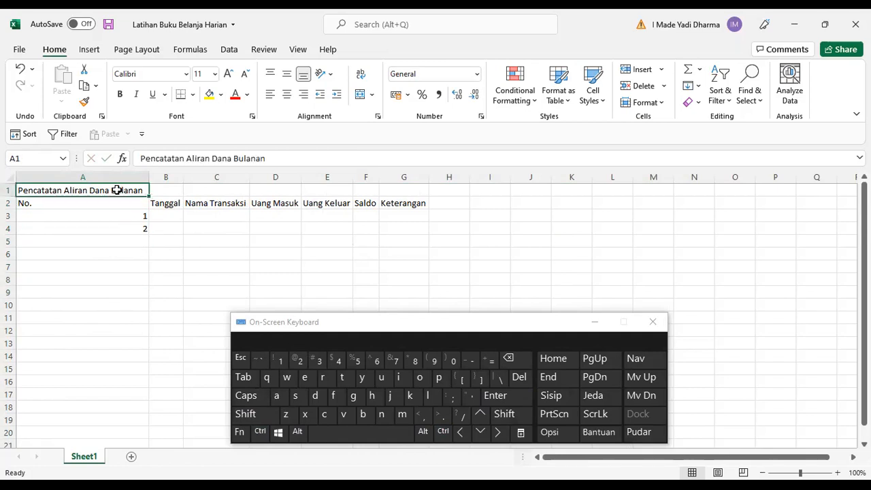
click(113, 231)
click(129, 189)
drag(129, 189, 411, 155)
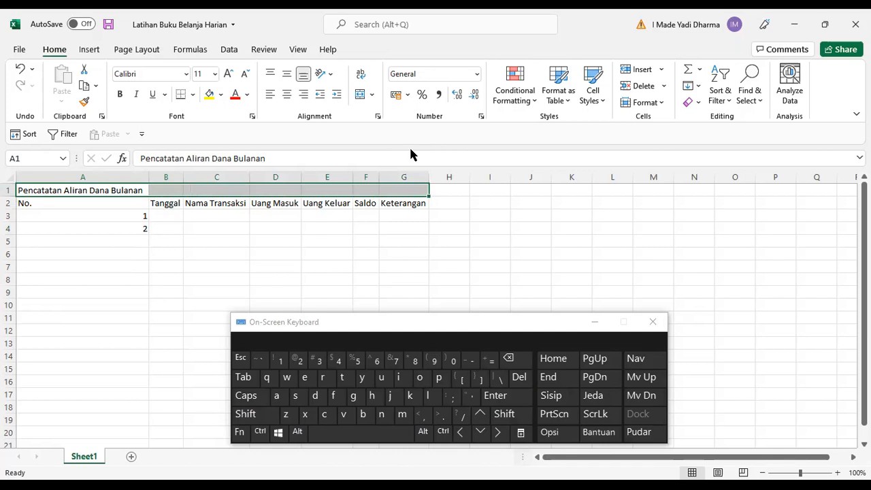
click(372, 238)
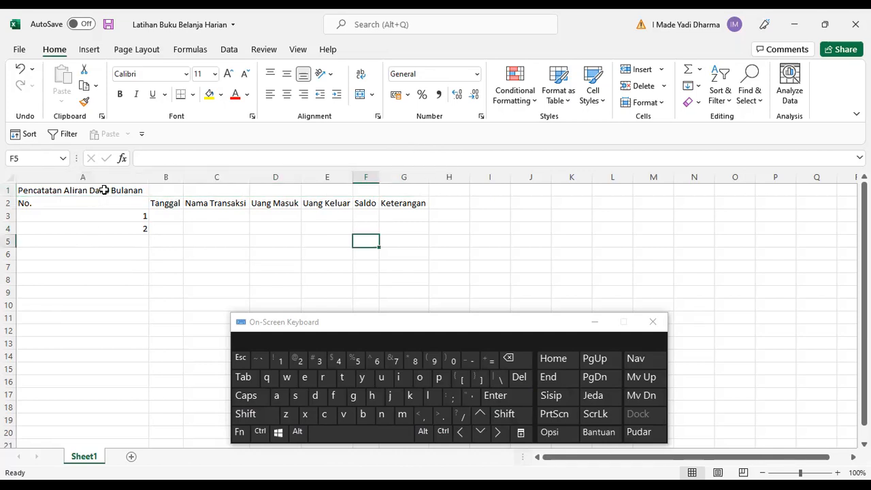
Select A1 through G1 and merge and center the title across them.
click(104, 191)
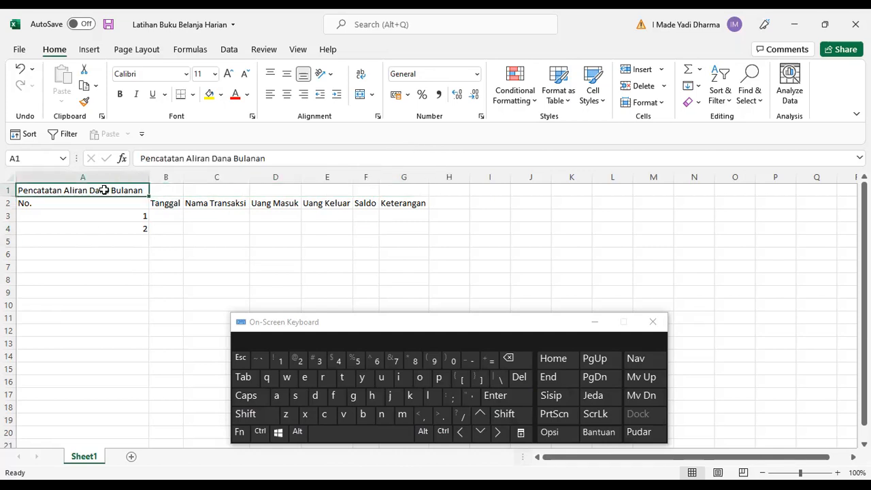
key(shift)
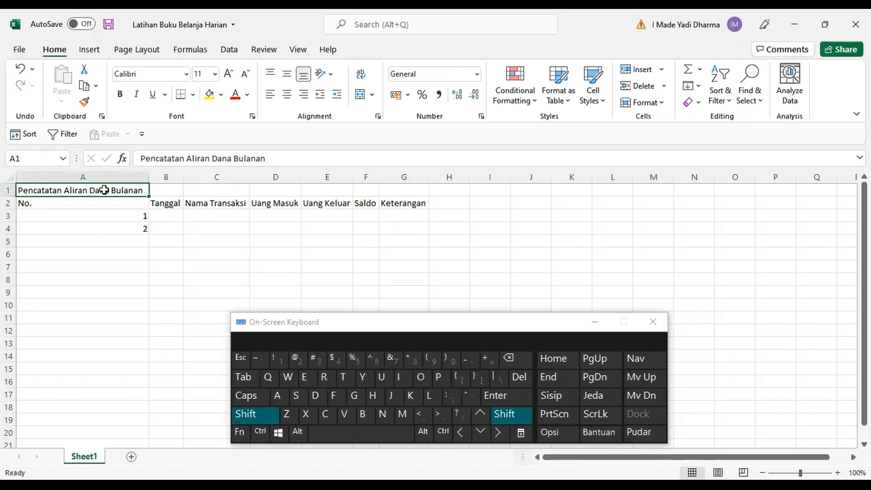
key(shift+Right)
key(shift+Right)
key(shift+Right)
key(shift+Right)
key(shift+Right)
key(shift+Right)
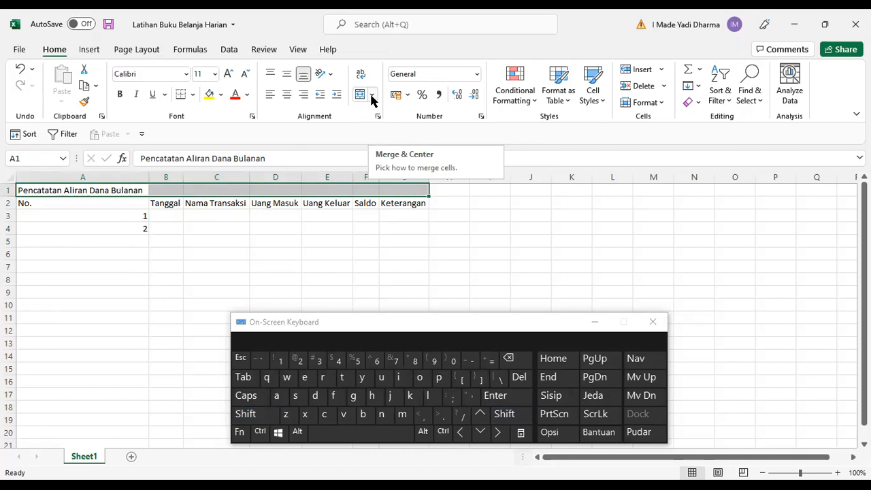
right_click(238, 194)
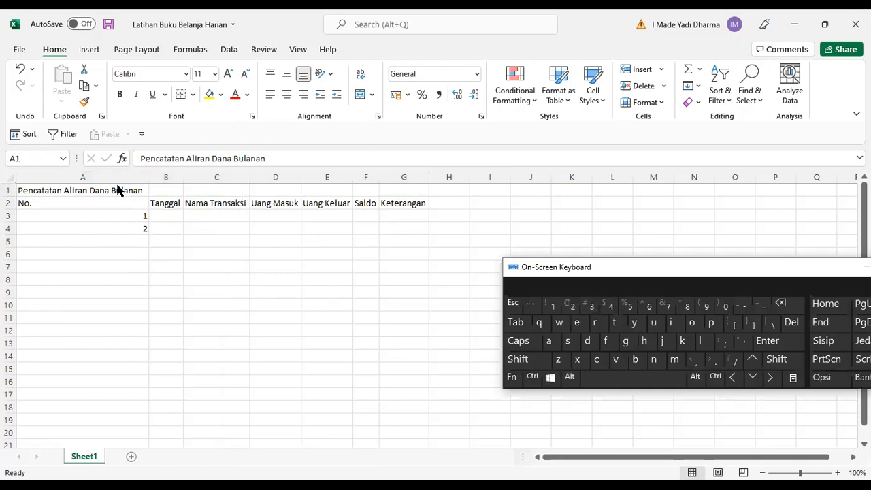
click(117, 188)
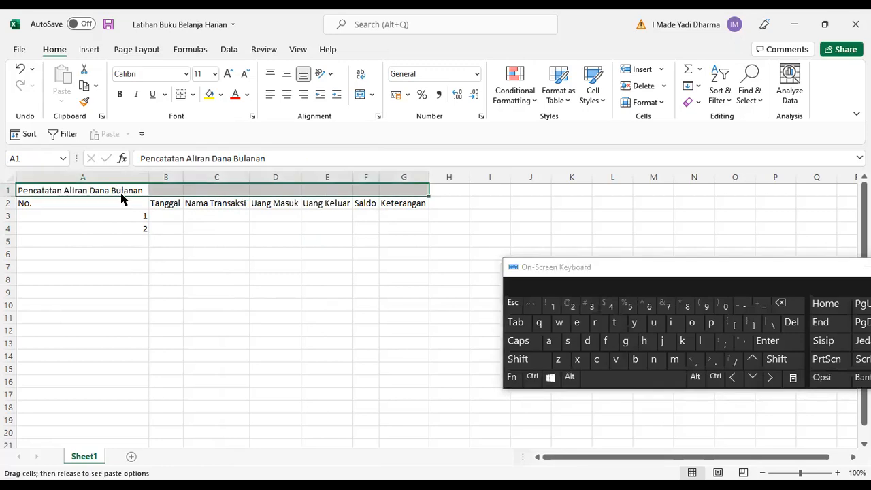
right_click(126, 193)
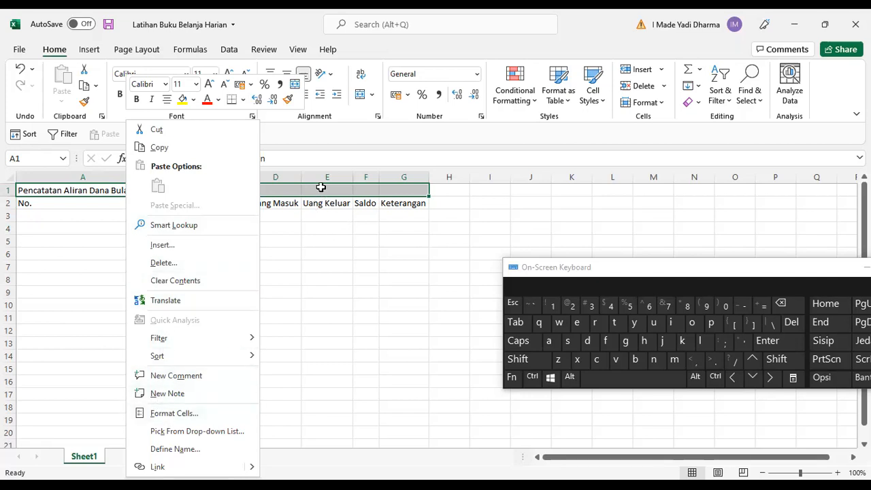
click(363, 97)
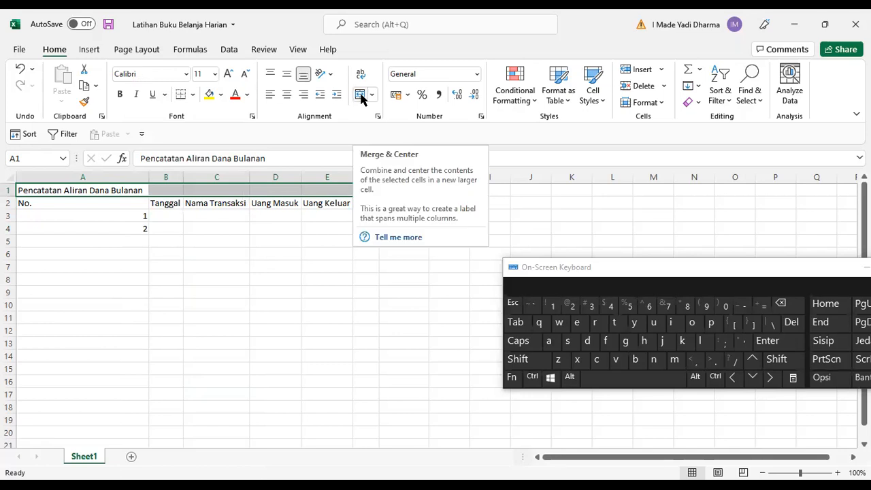
click(361, 96)
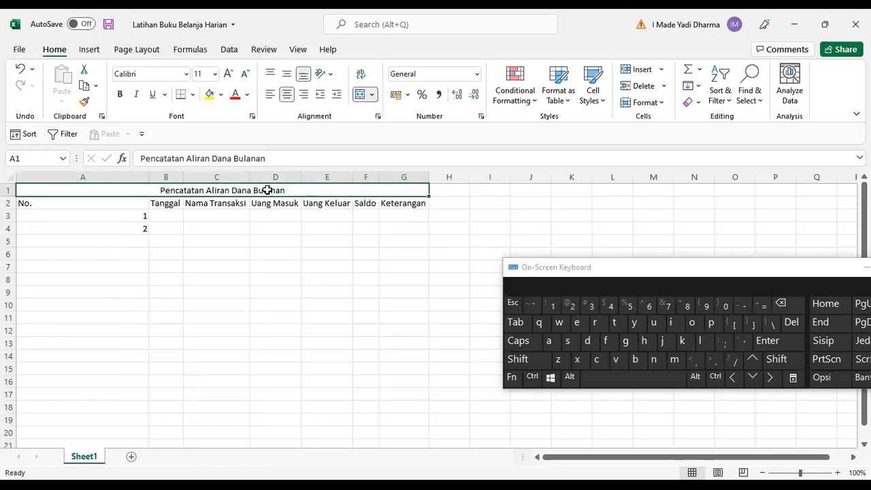
Autofit column A's width to its contents.
double_click(147, 175)
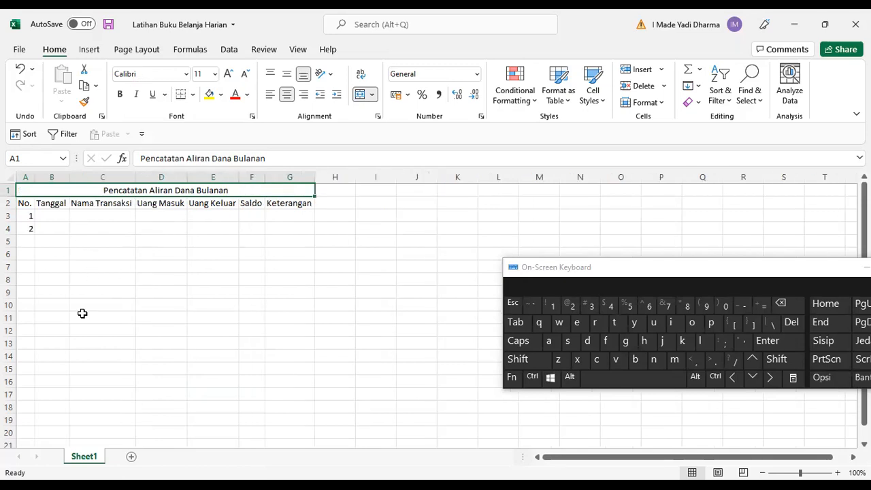
click(30, 204)
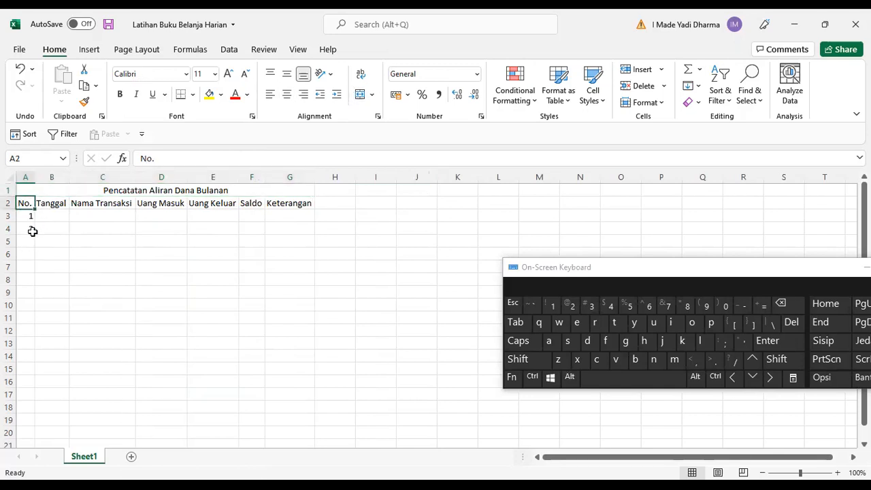
click(25, 177)
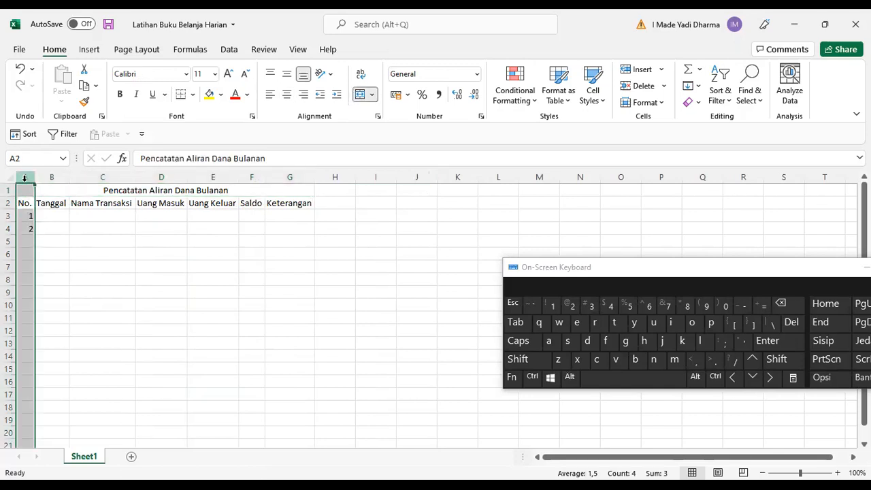
click(75, 188)
click(103, 245)
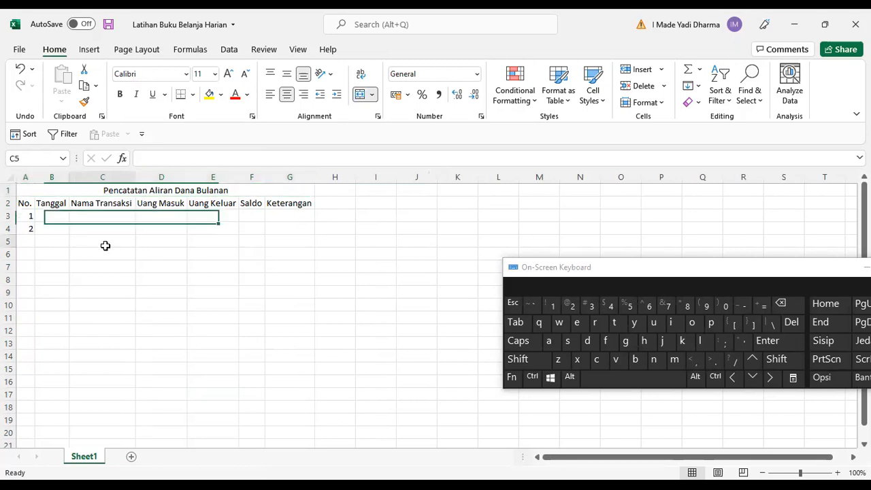
Make the title and header rows 1 and 2 bold.
drag(138, 189, 136, 208)
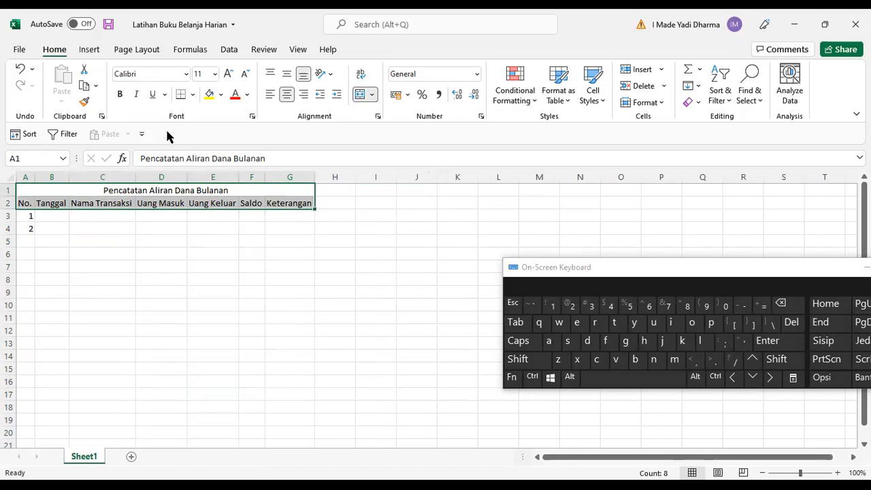
click(121, 97)
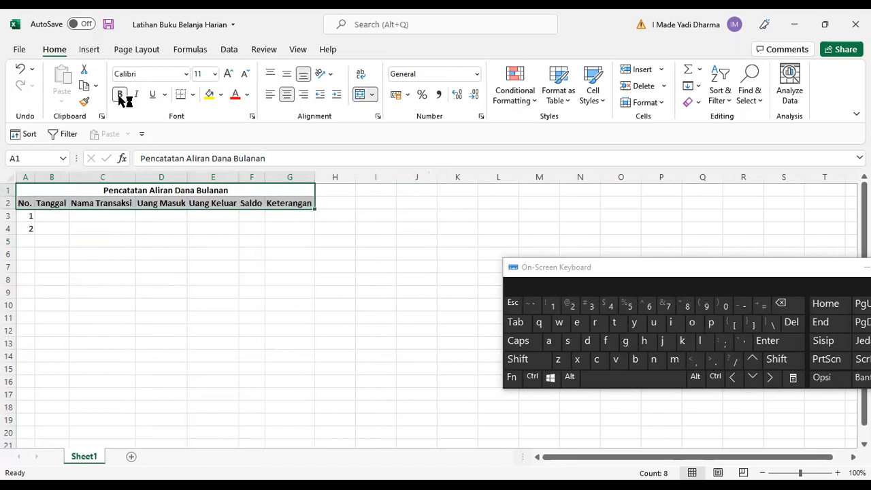
click(157, 188)
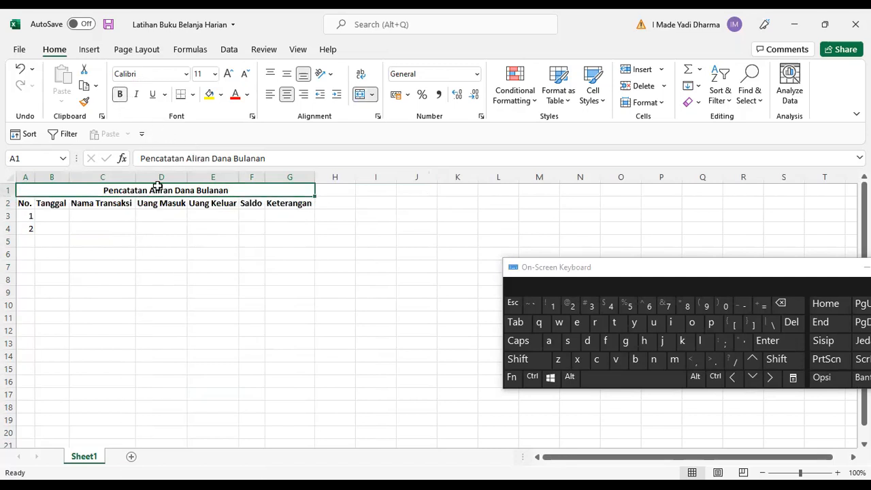
Enlarge the merged title's font size to 14.
click(230, 74)
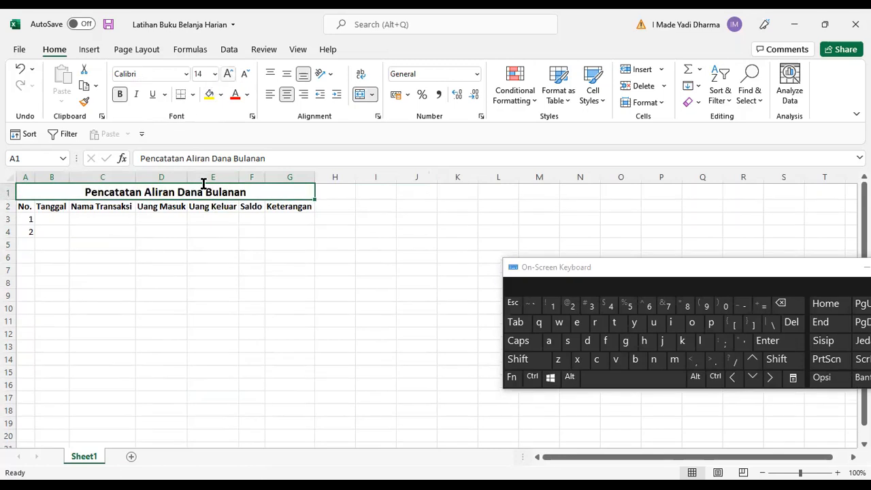
click(193, 267)
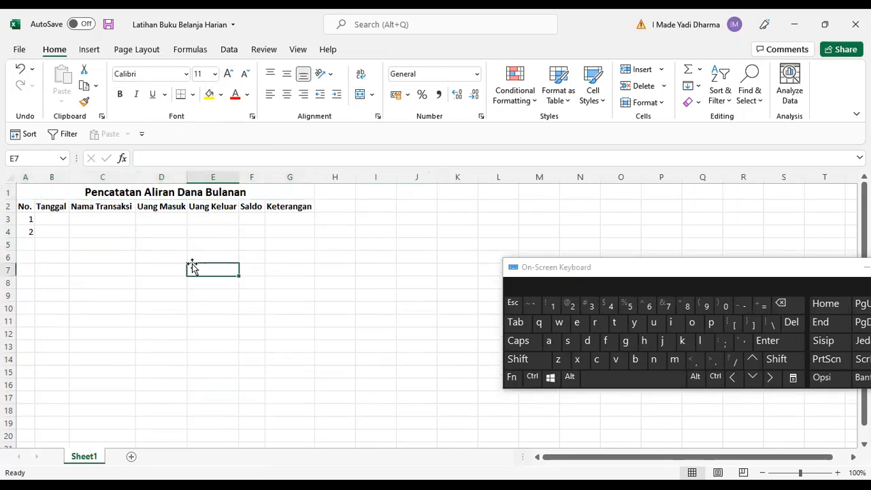
Enter the date 01/12/21 in B3 for the first transaction.
click(41, 219)
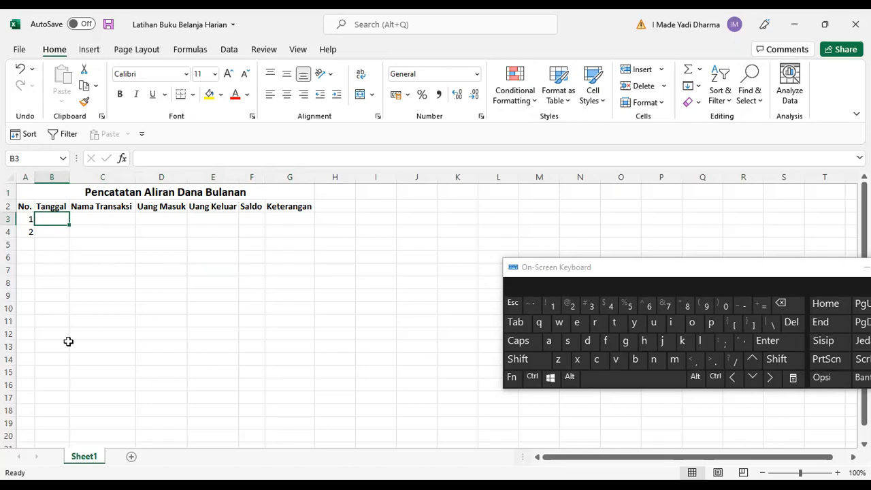
text(01)
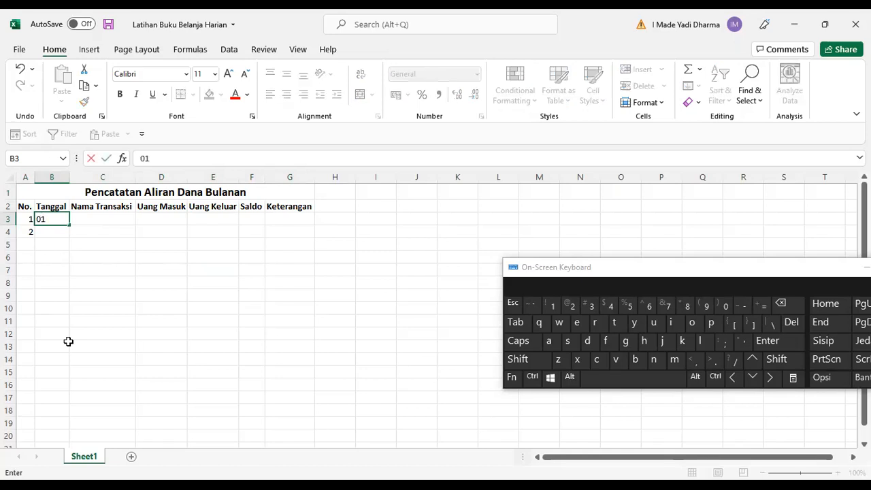
text(/12/21)
key(Tab)
Enter the transaction name Uang Gaji in C3.
text(Ga)
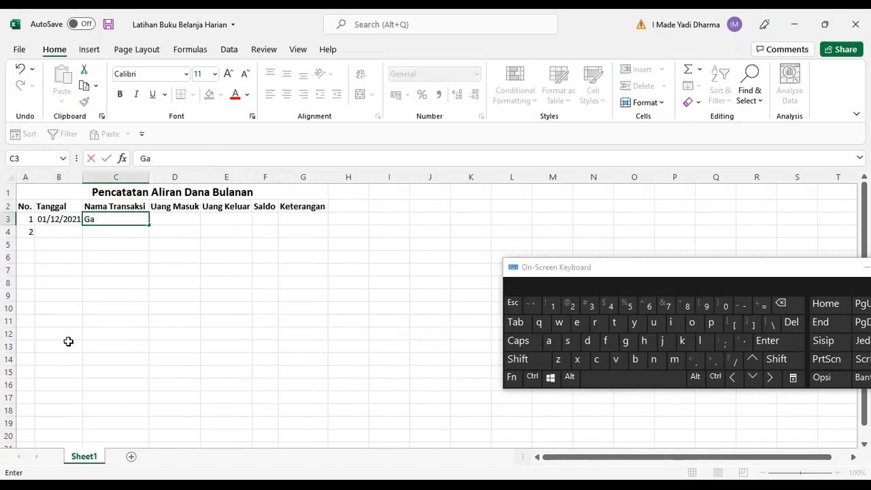
text(ji)
key(BackSpace)
key(BackSpace)
key(BackSpace)
key(BackSpace)
text(Uang Gaji)
key(Tab)
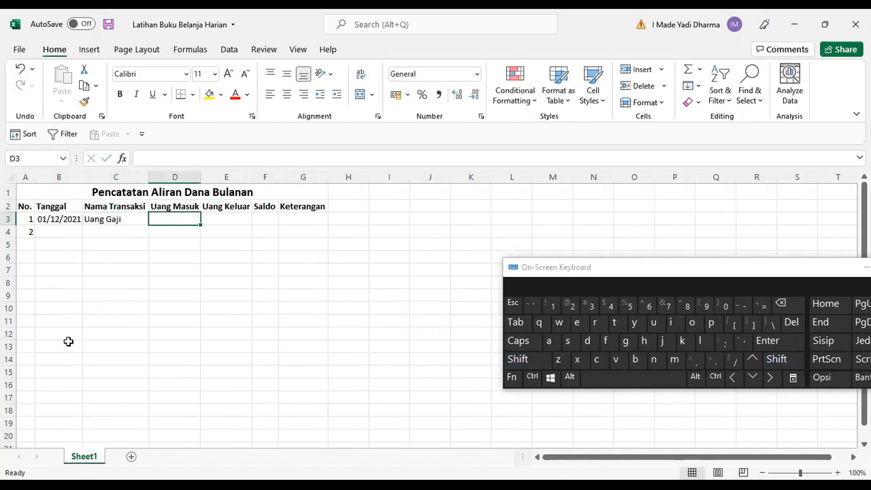
Enter 5000000 as the Uang Masuk amount in D3.
text(5)
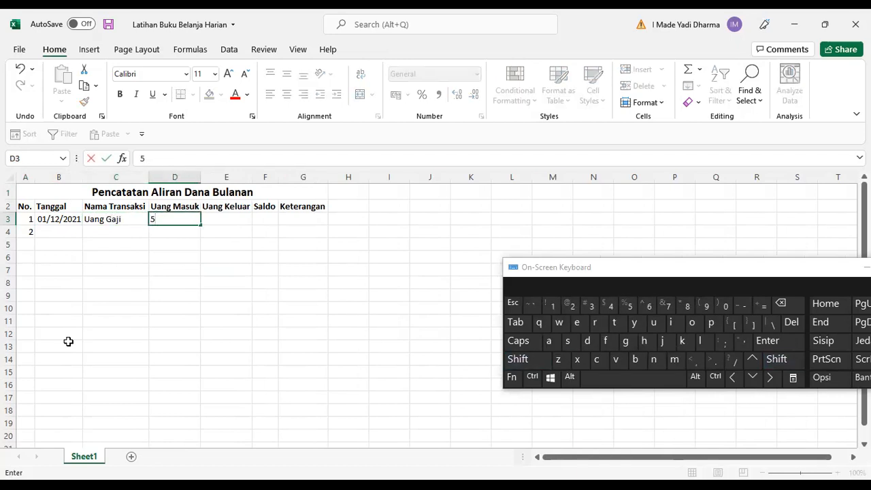
text(000000)
key(Return)
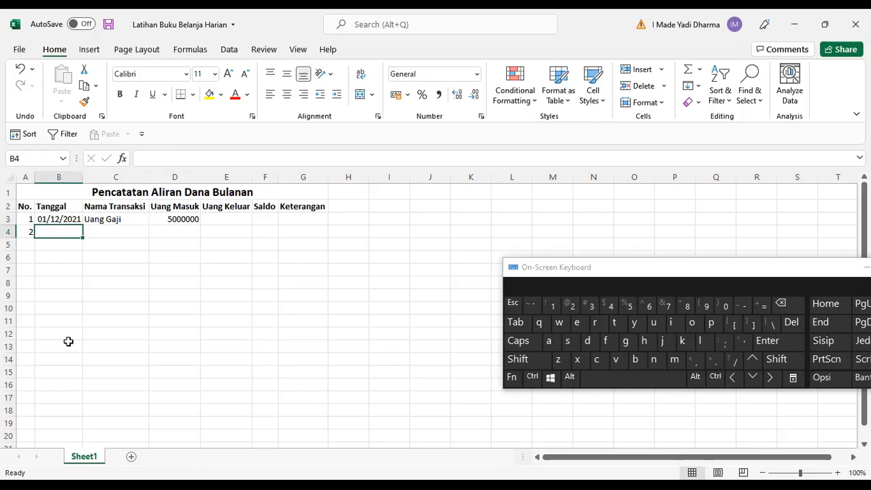
Format D3 as Currency, then Comma Style with the decimal places removed.
click(186, 219)
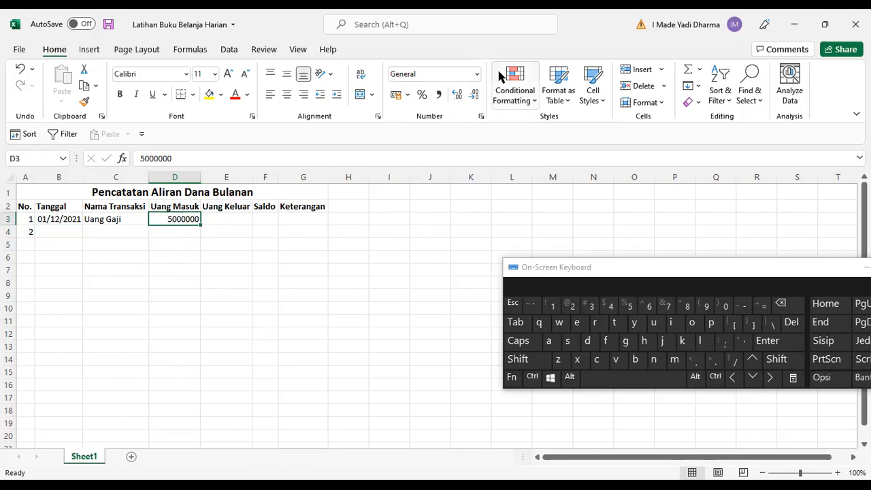
click(477, 75)
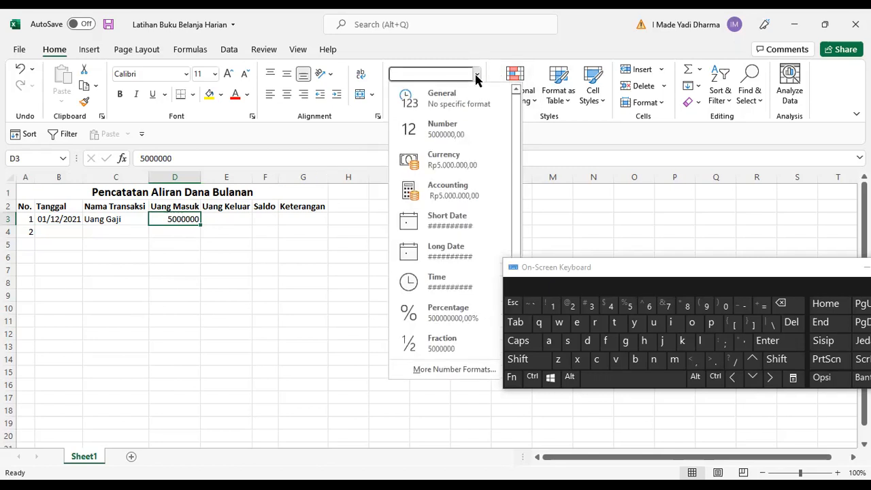
click(460, 167)
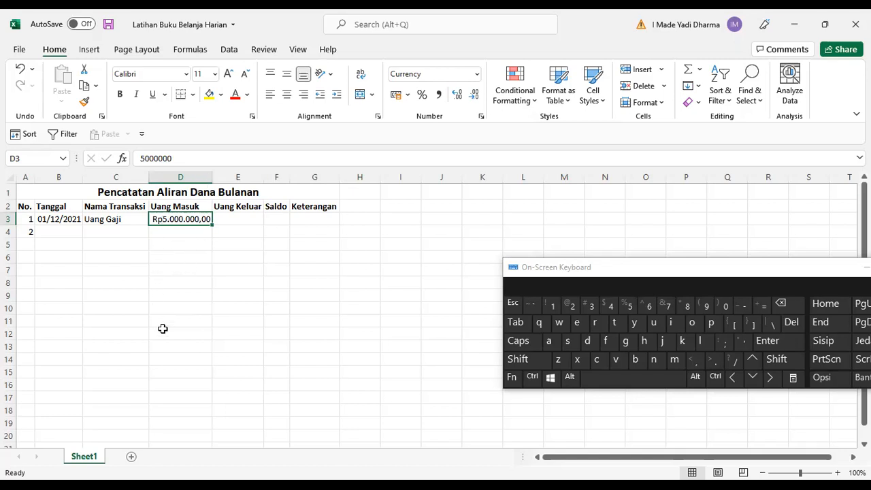
click(441, 96)
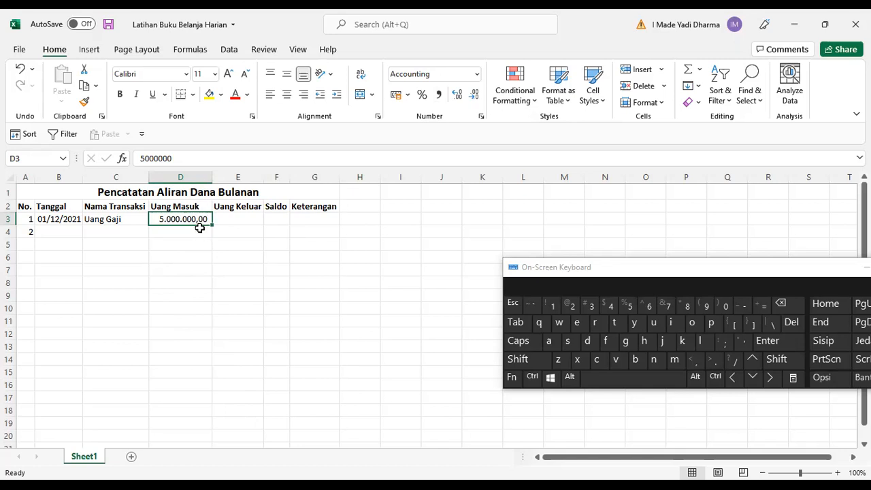
click(474, 95)
click(474, 96)
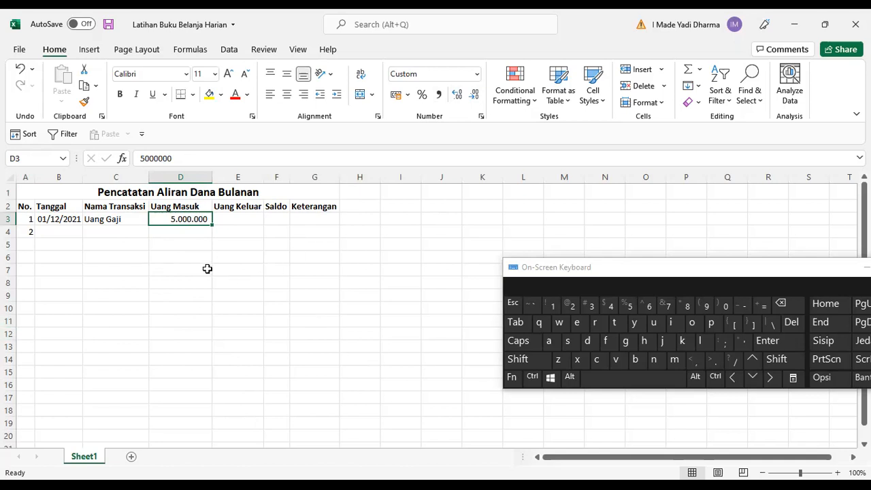
Enter Belanja Bulanan in C4 and 1500000 as its Uang Keluar amount in E4.
click(72, 233)
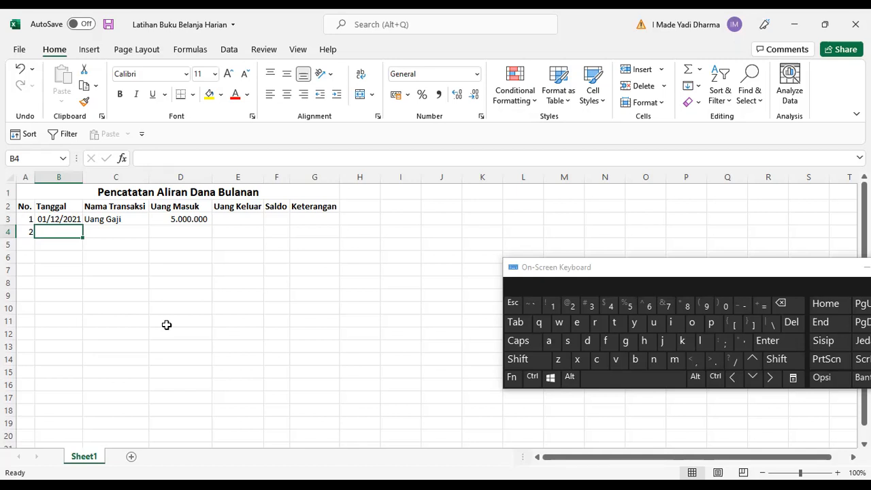
key(Tab)
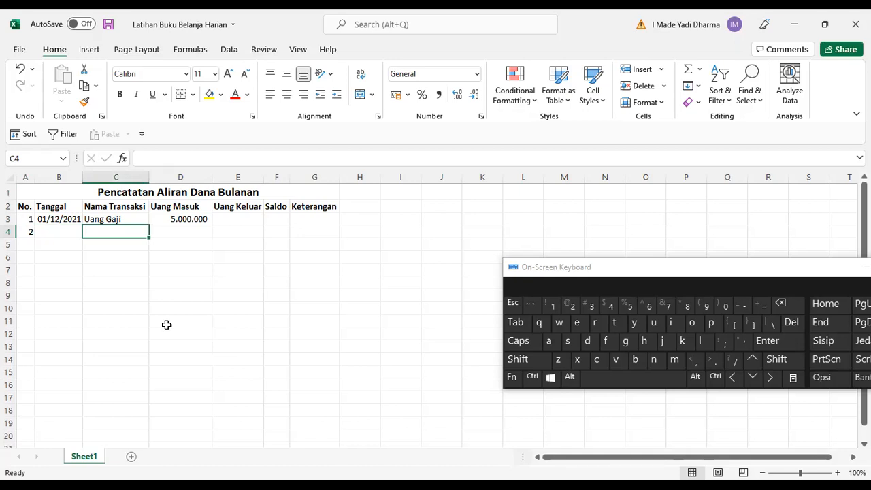
text(Be)
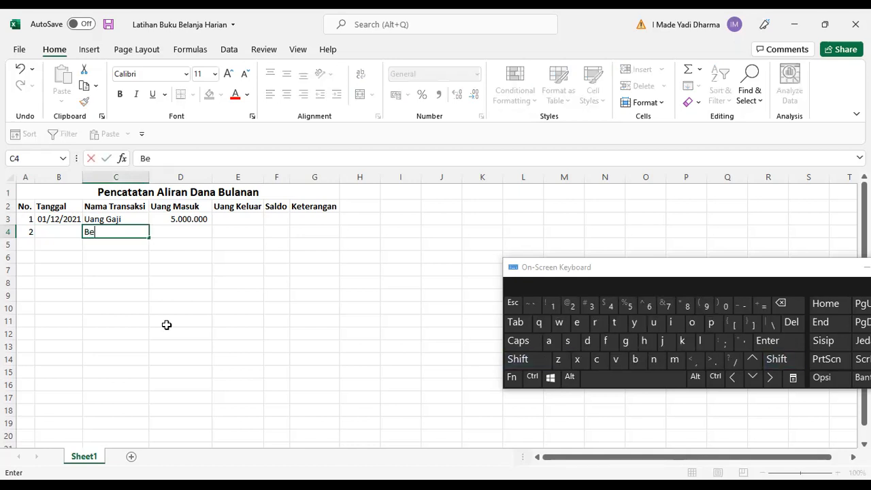
text(lanja Bulanan)
key(Tab)
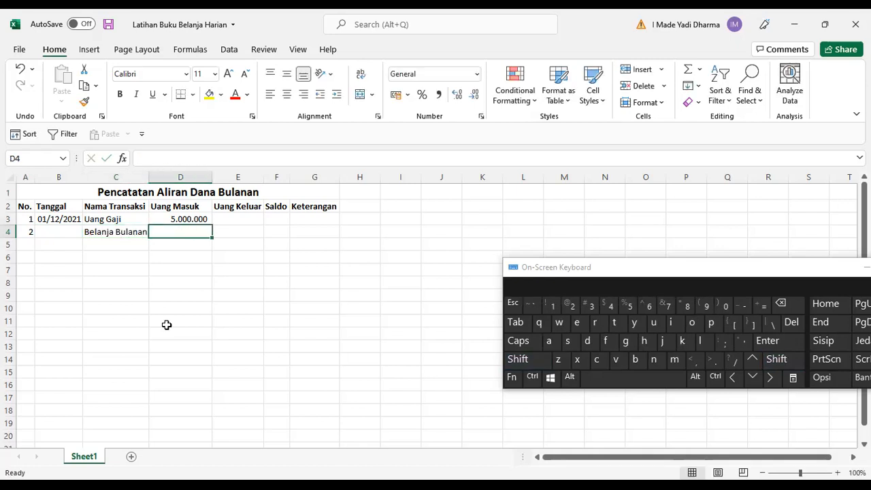
key(Tab)
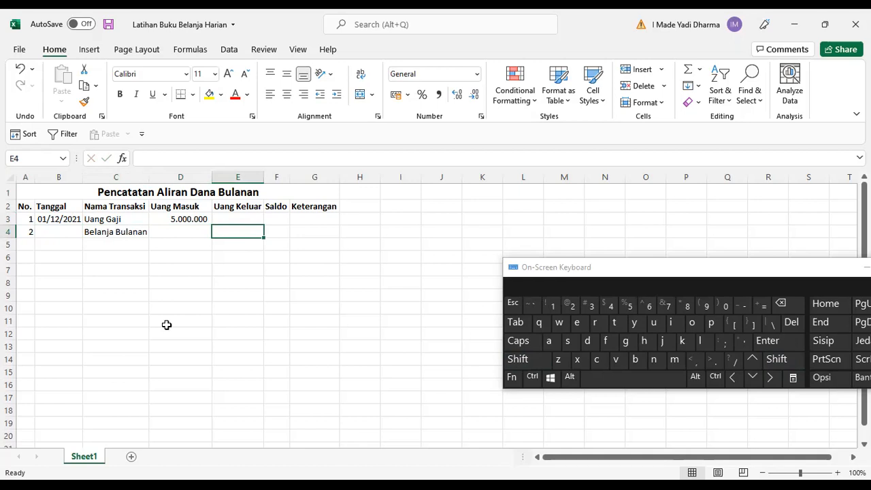
text(1500000)
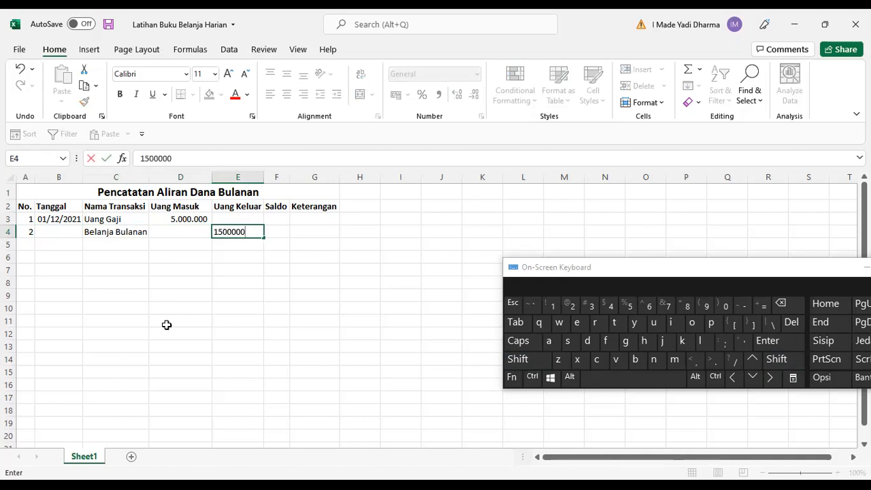
key(Return)
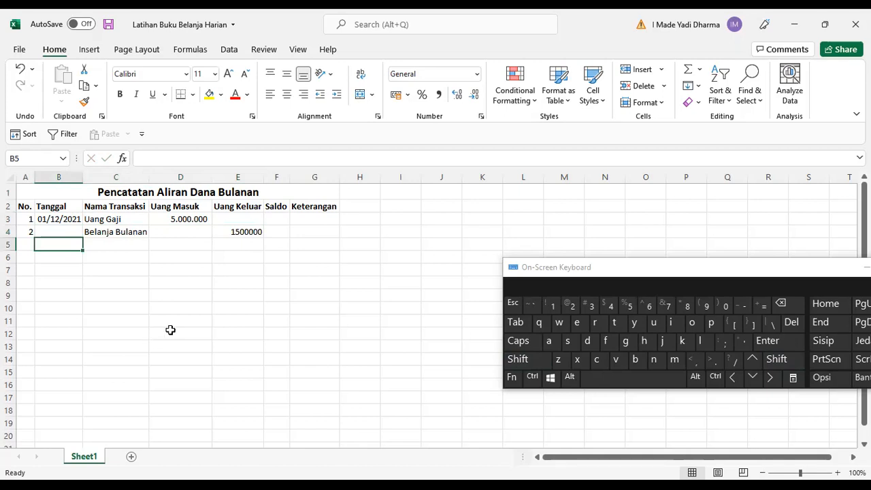
Format E4 with Comma Style and remove its decimal places.
click(240, 225)
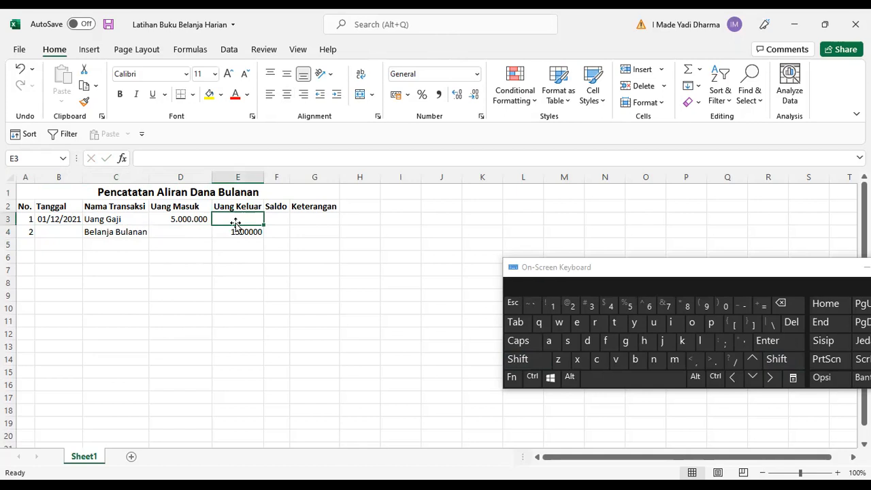
click(183, 222)
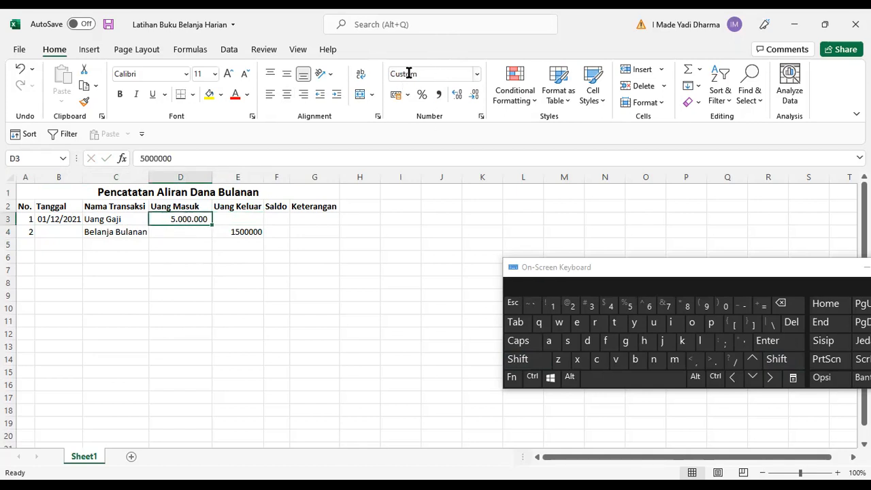
click(245, 230)
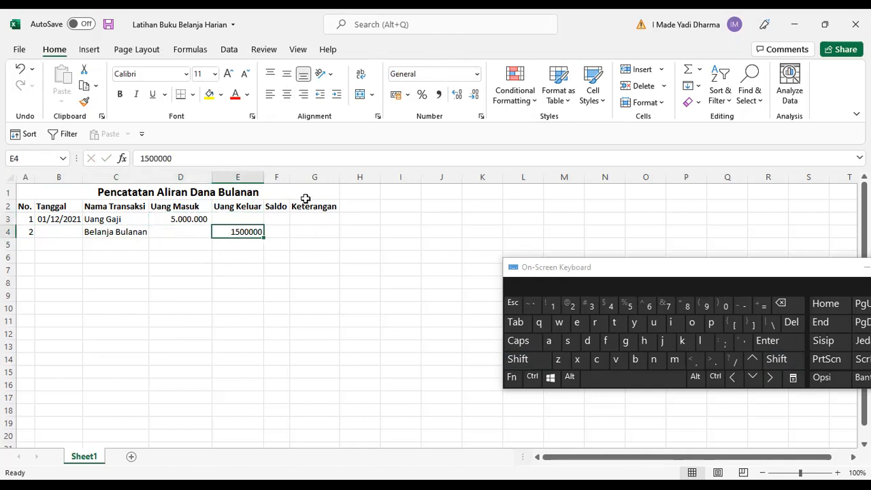
click(439, 97)
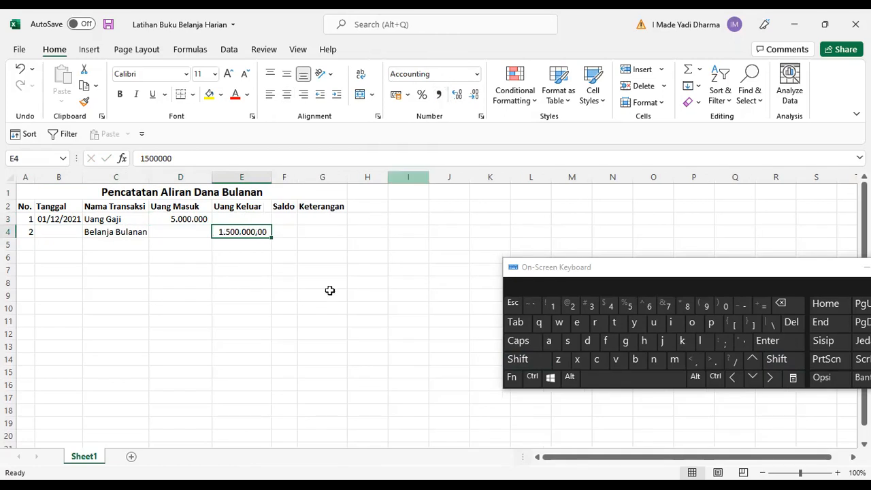
double_click(477, 96)
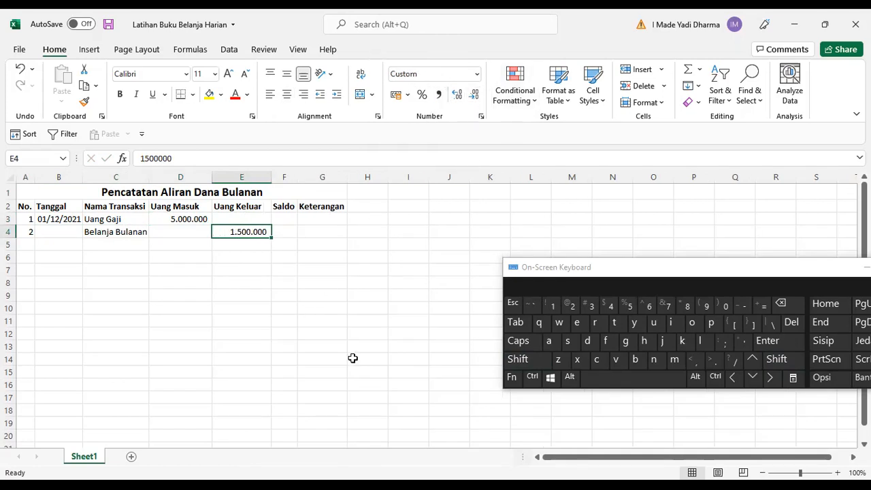
click(236, 286)
click(252, 231)
click(237, 280)
click(228, 320)
click(214, 374)
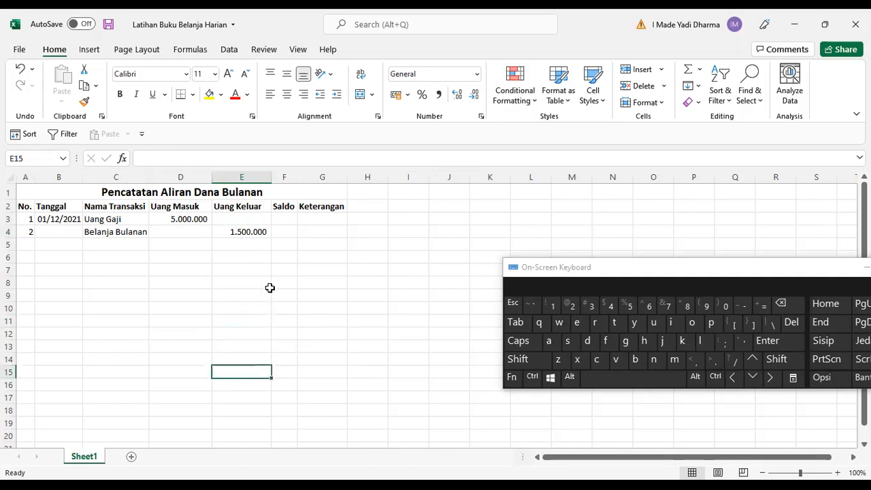
Apply Comma Style with no decimal places to columns D through F.
click(185, 177)
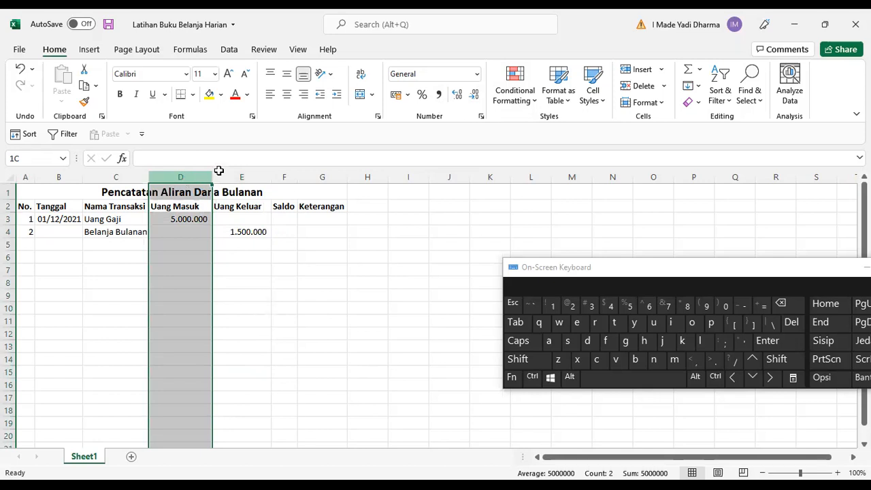
shift+click(284, 177)
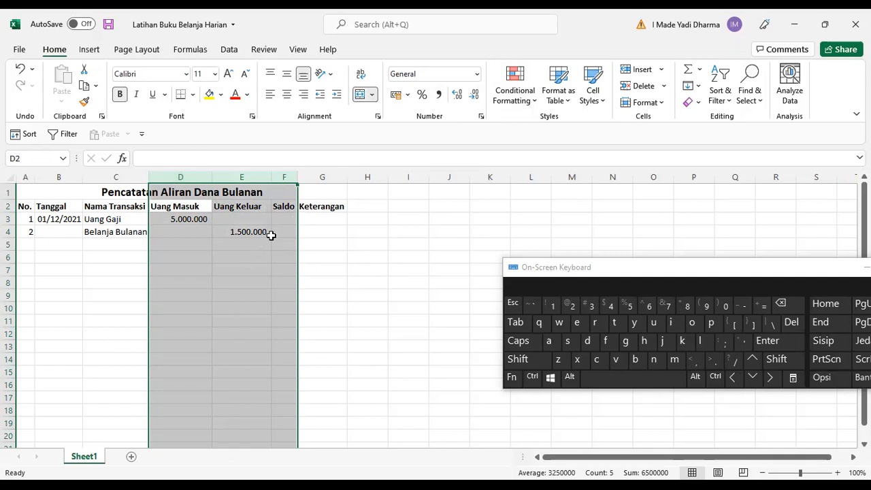
click(439, 96)
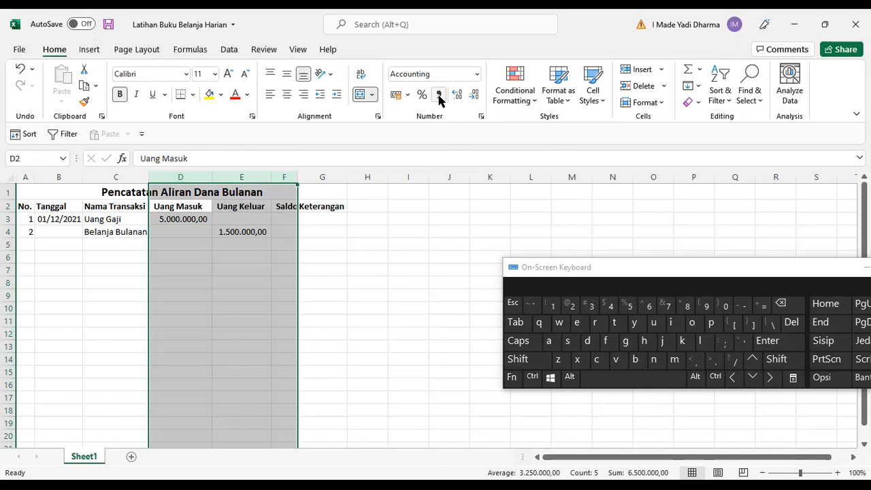
click(475, 97)
click(475, 96)
drag(258, 258, 259, 270)
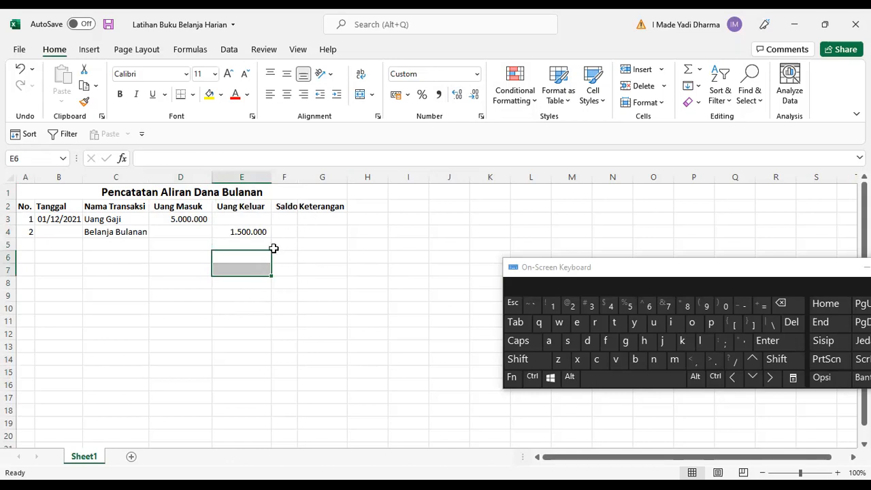
Enter the dates 2/12/2021 in B4 and 3/12/2021 in B5.
click(68, 231)
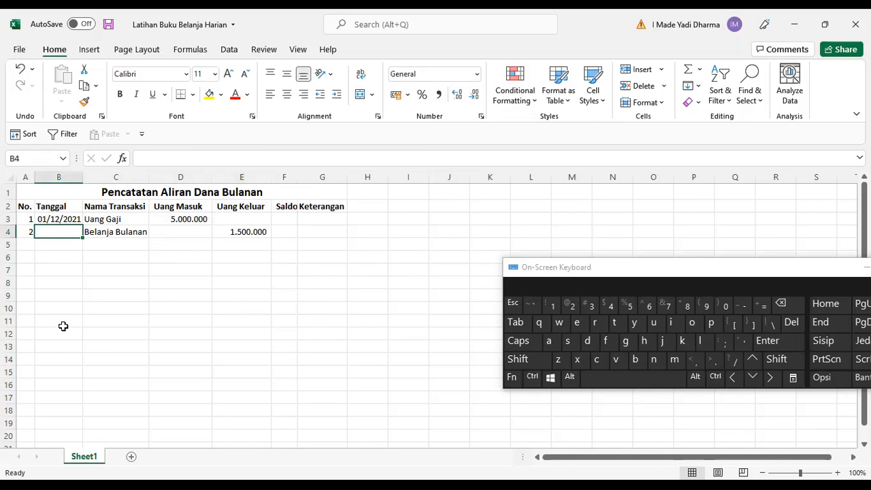
text(2/12)
text(/2021)
key(Return)
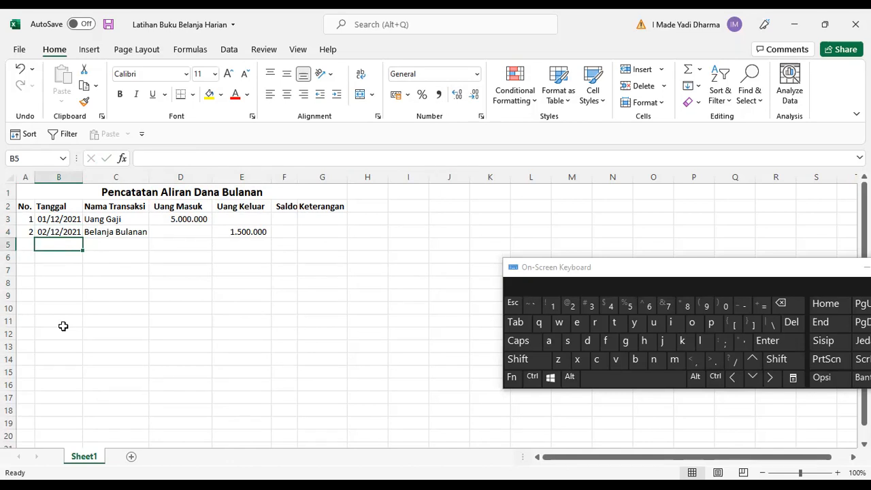
text(3/12/2021)
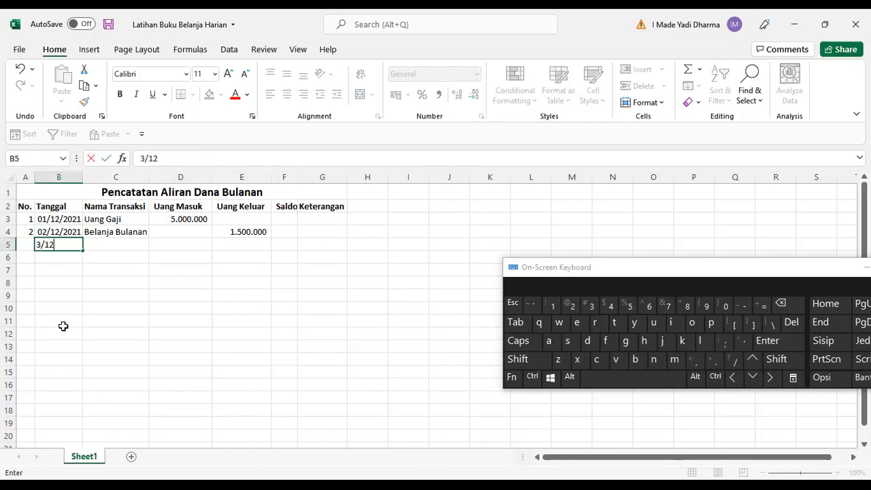
key(Tab)
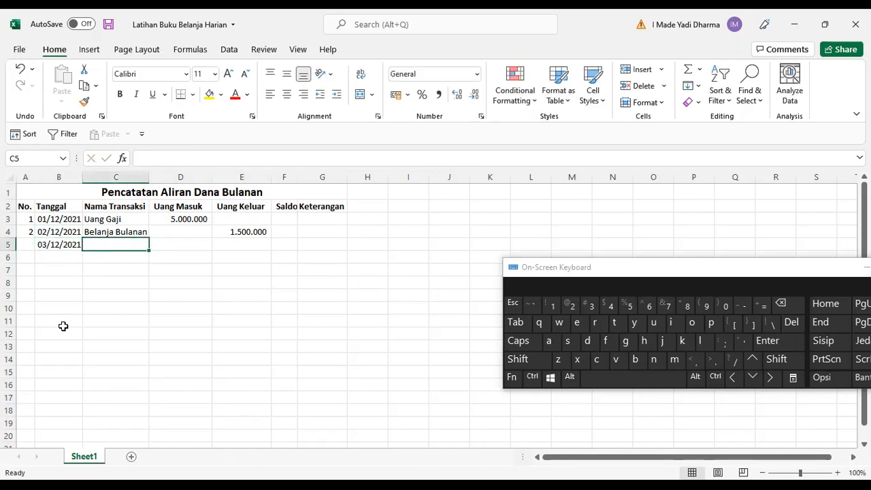
Enter Beli Pakaian as the transaction name in C5 and 450000 as its Uang Keluar amount in E5.
text(Beli)
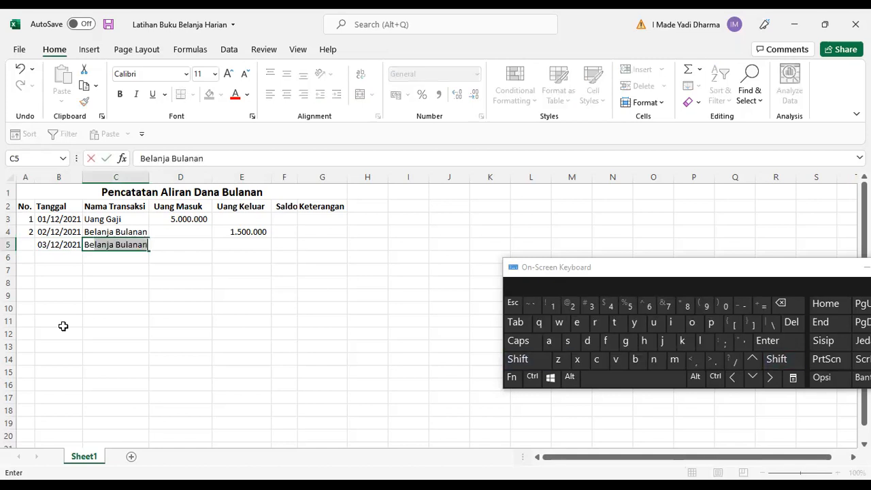
text( Pakaian)
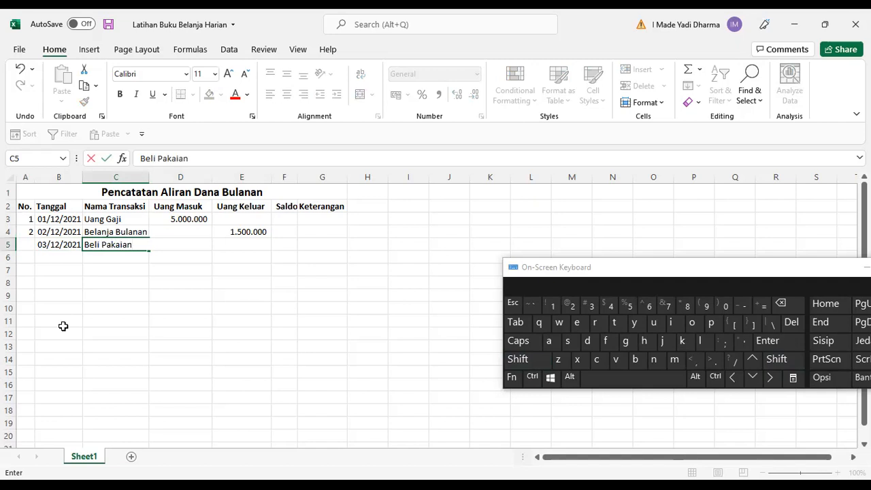
key(Tab)
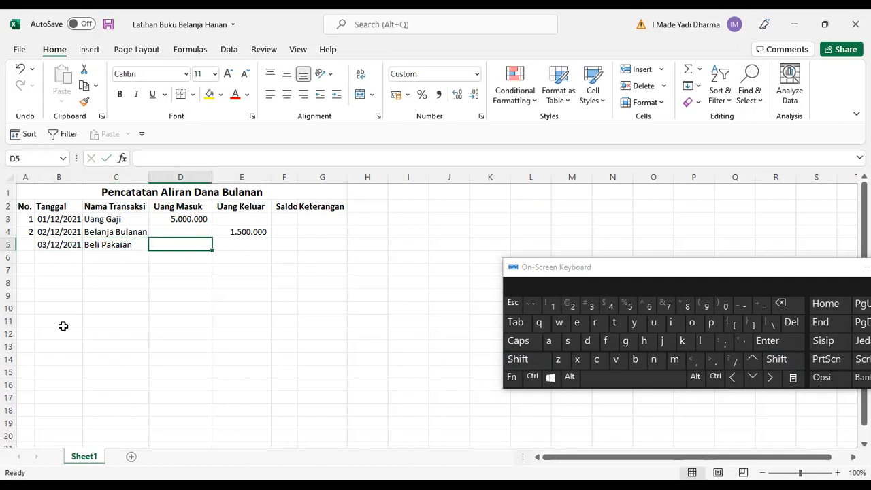
key(Tab)
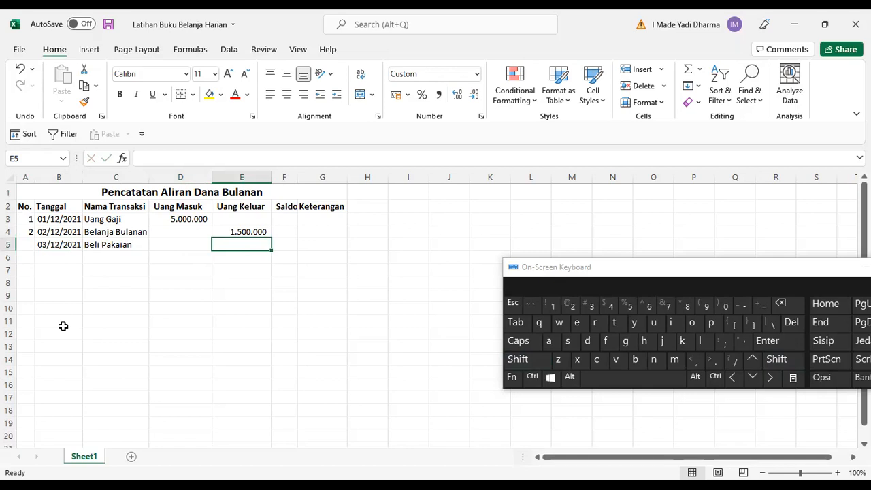
text(450000)
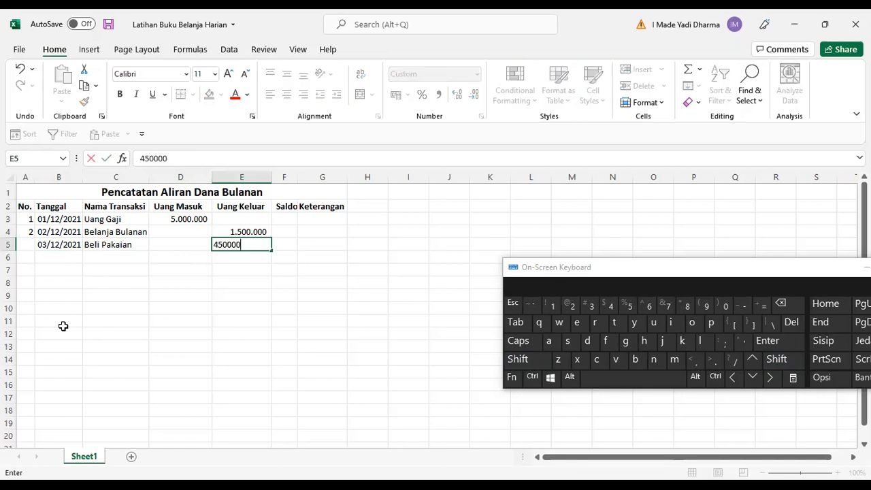
key(Return)
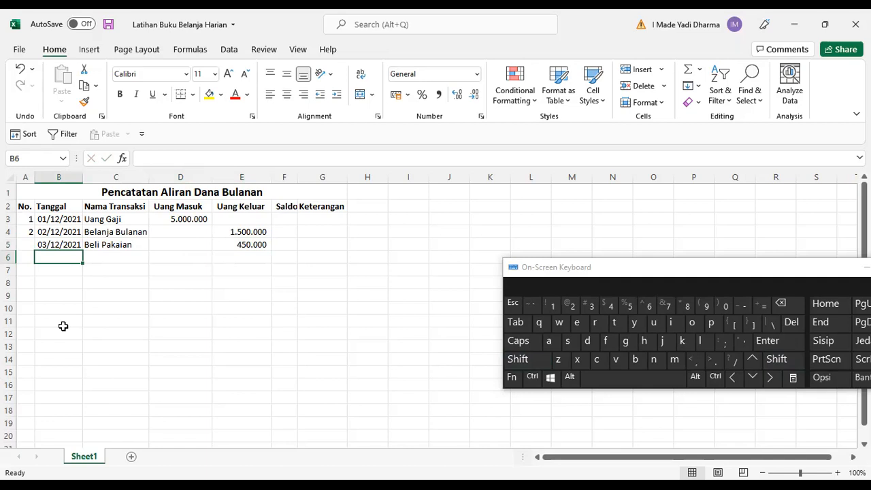
Fill row 6 with the date 8/12/21, the name Mendapat Tips dari Pelanggan, and 100000 as Uang Masuk.
text(8/12/21)
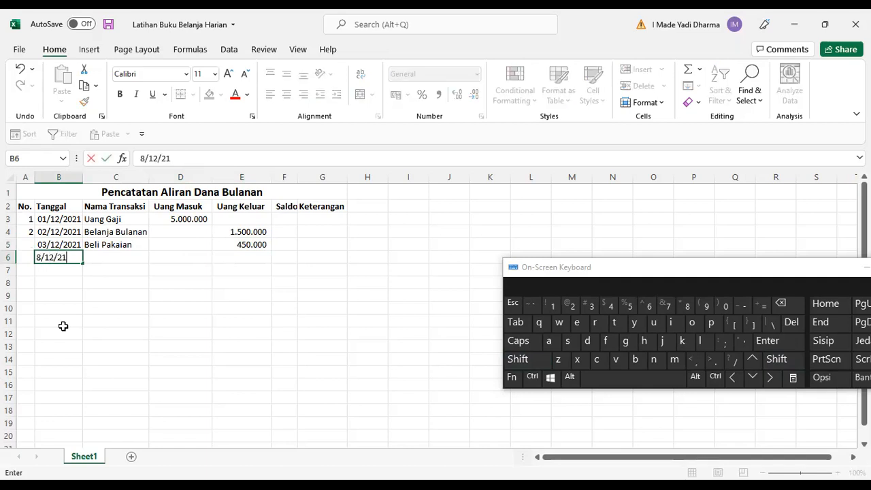
key(Tab)
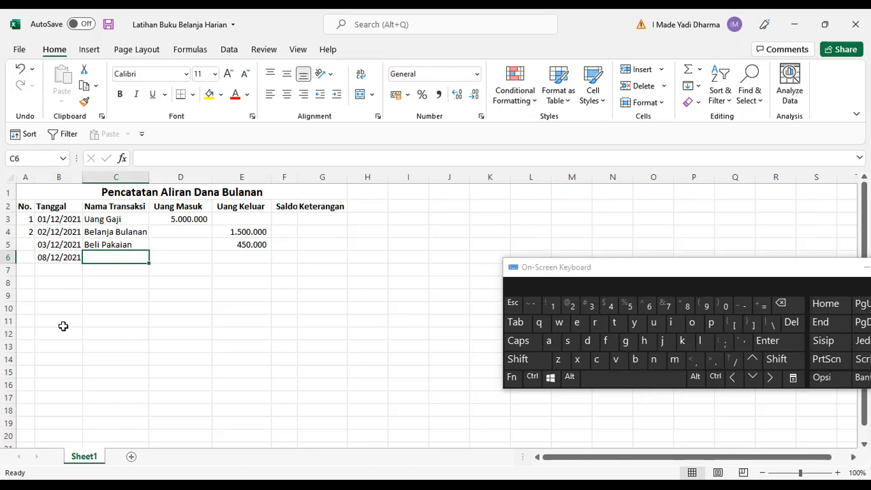
text(Me)
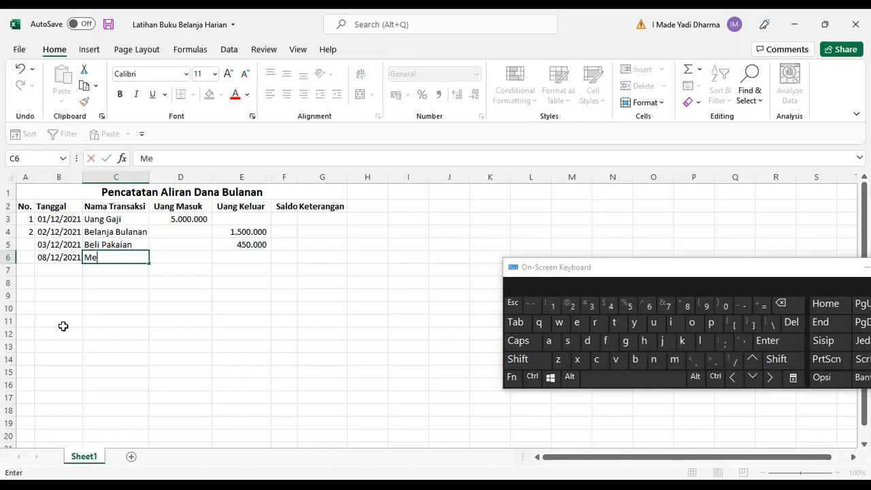
text(ndapat Tips dar)
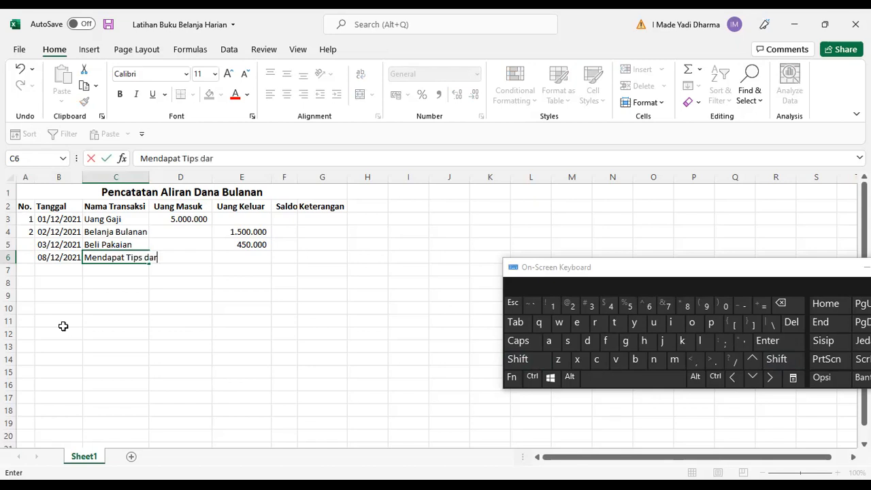
text(i Pelanggan)
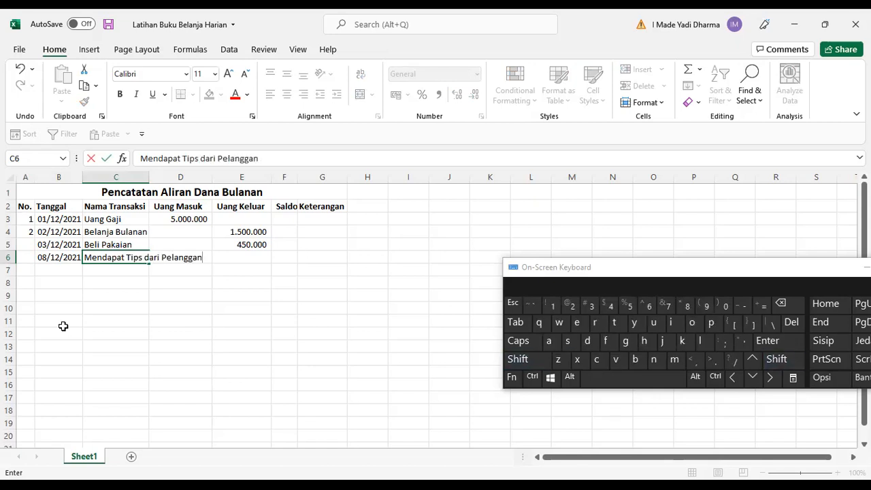
key(Tab)
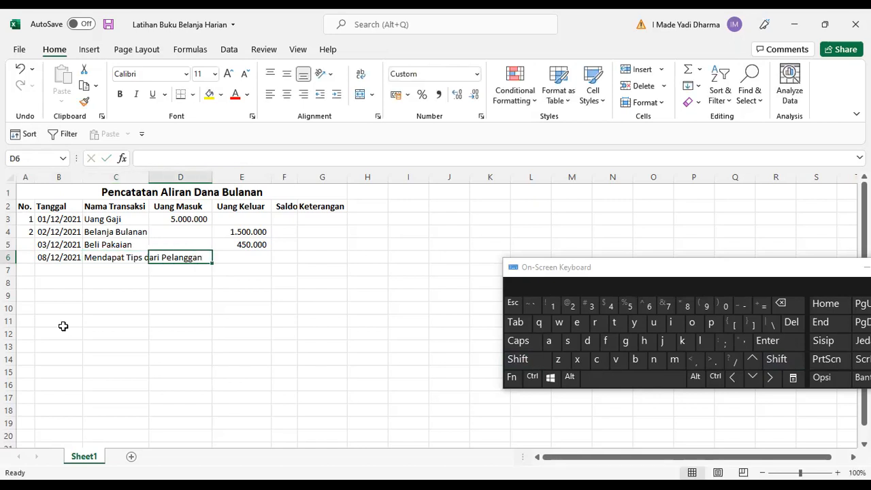
text(100000)
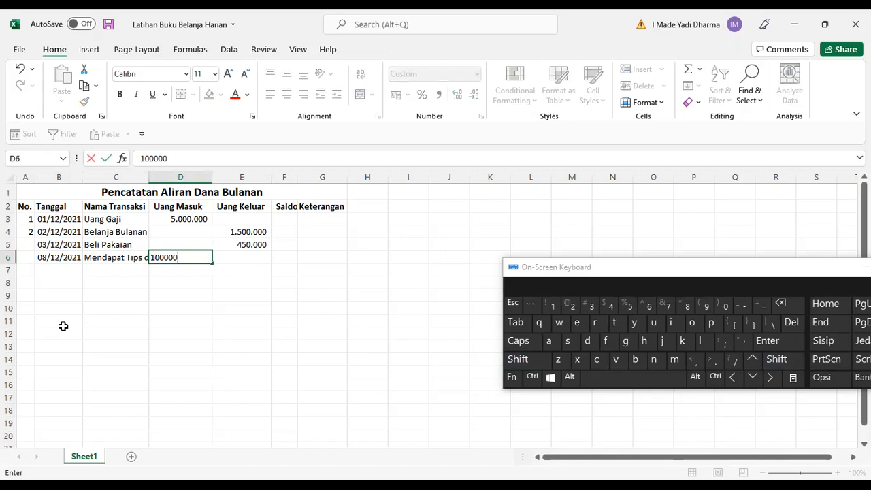
key(Tab)
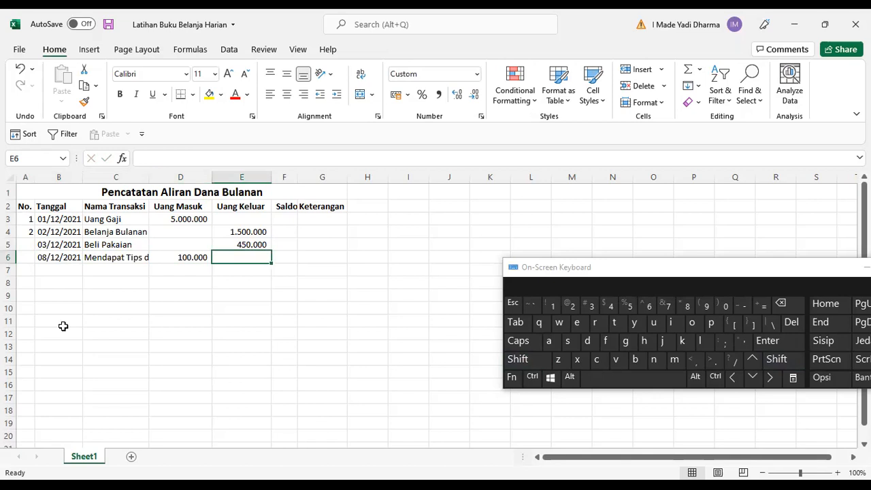
Enter the formula =D3-E3 in F3 to calculate the first Saldo.
key(Right)
key(Up)
key(Up)
key(Up)
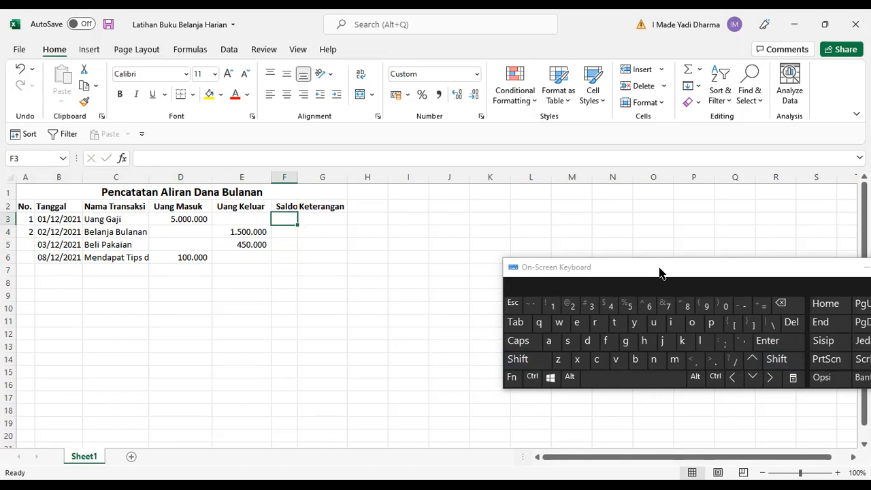
drag(660, 267, 382, 310)
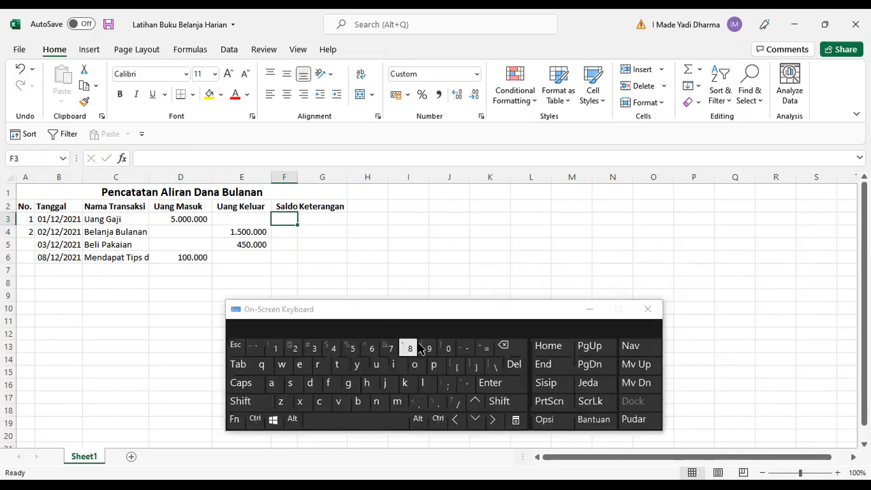
click(488, 347)
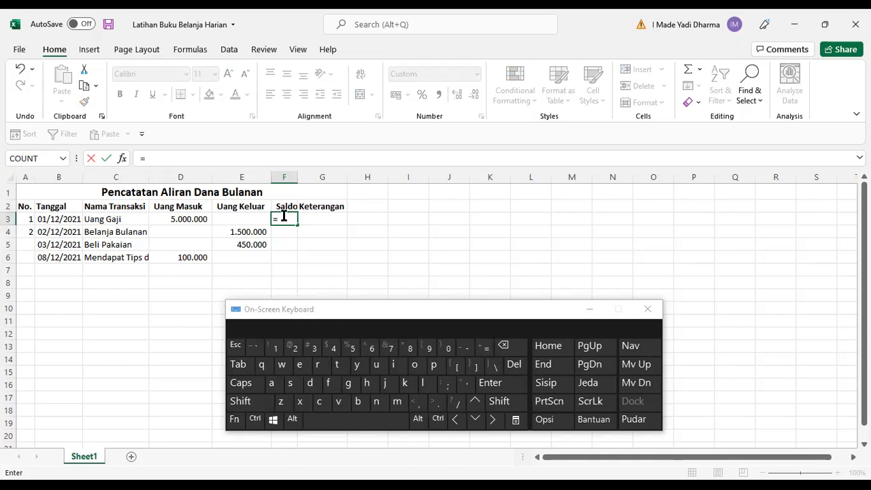
click(189, 218)
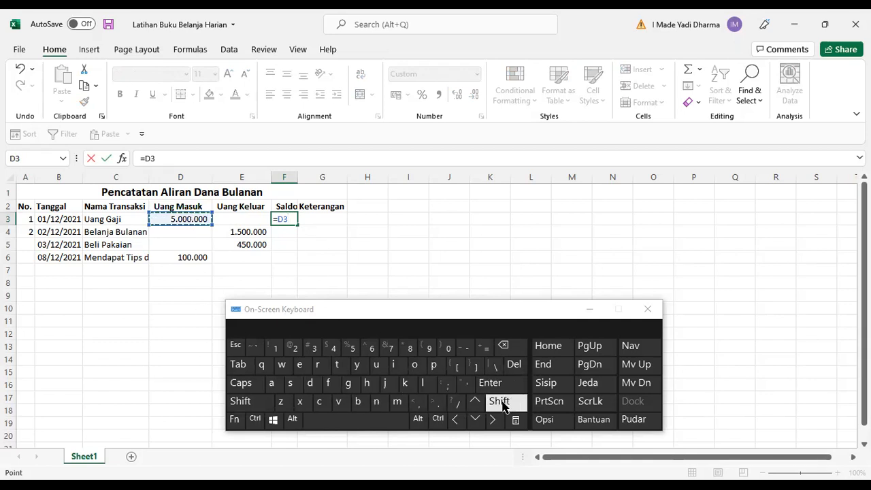
click(465, 349)
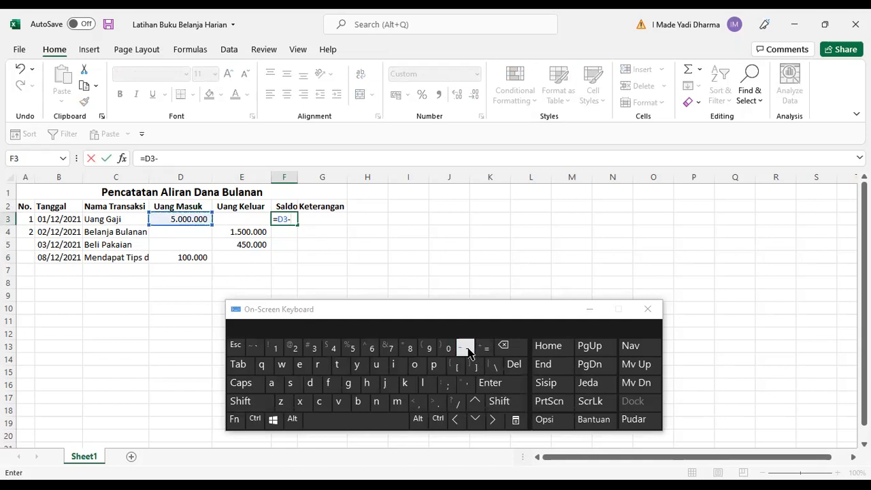
click(253, 219)
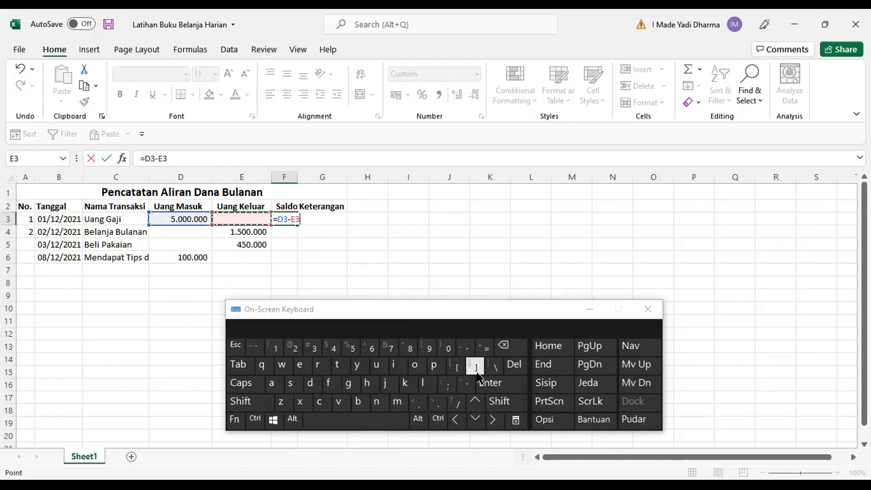
click(501, 385)
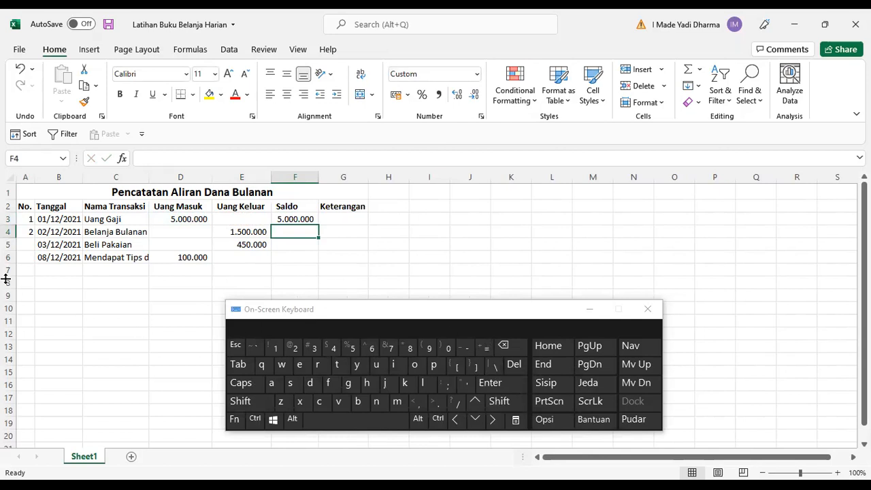
Enter the formula =F3+D4-E4 in F4 to carry the Saldo forward.
click(486, 348)
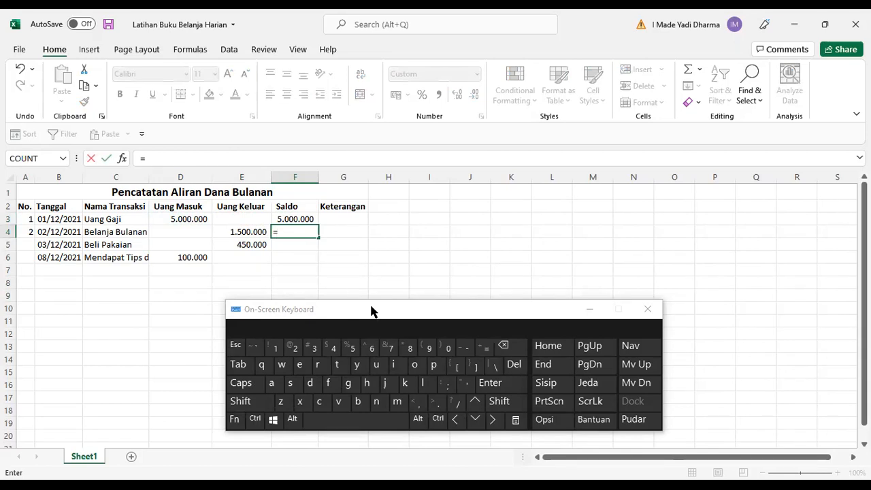
click(305, 219)
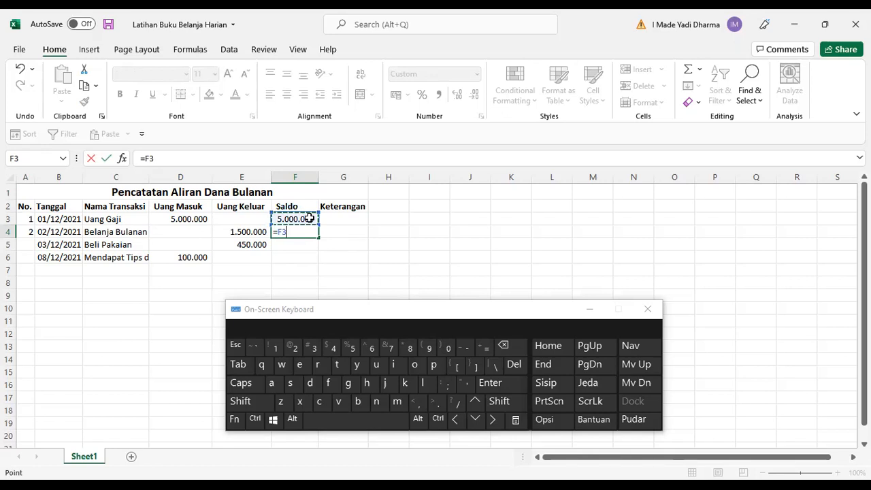
click(499, 400)
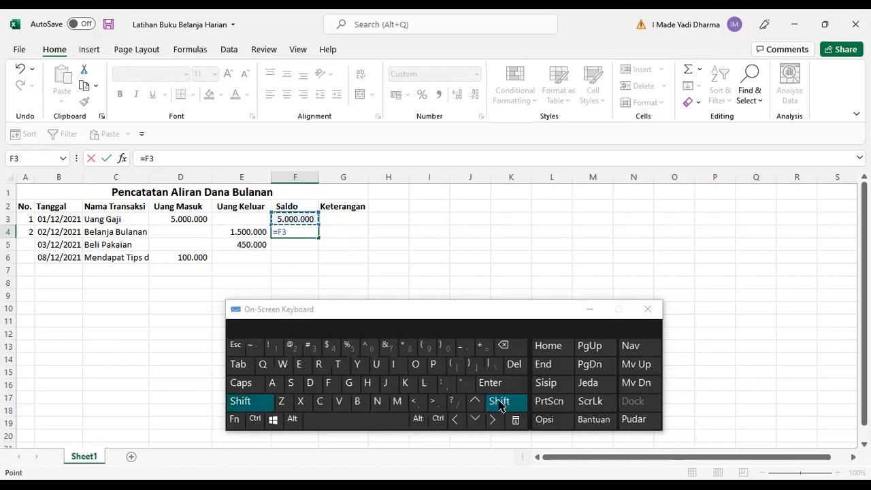
click(483, 348)
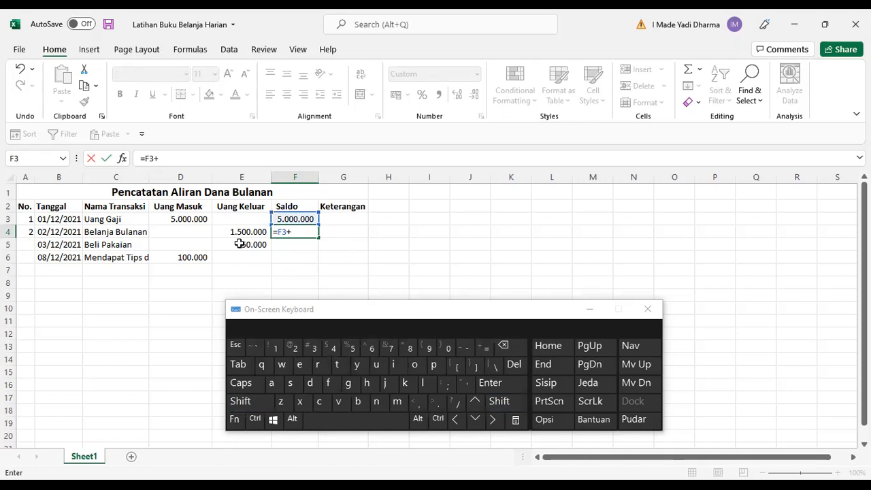
click(191, 230)
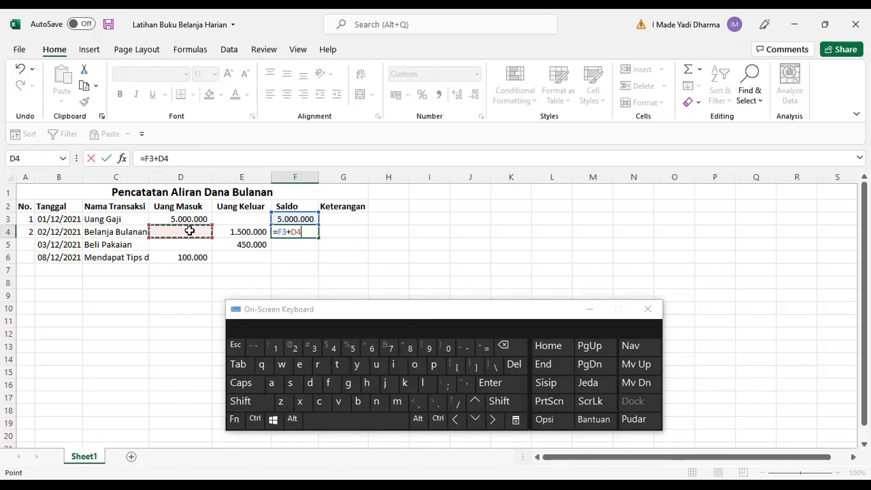
click(466, 348)
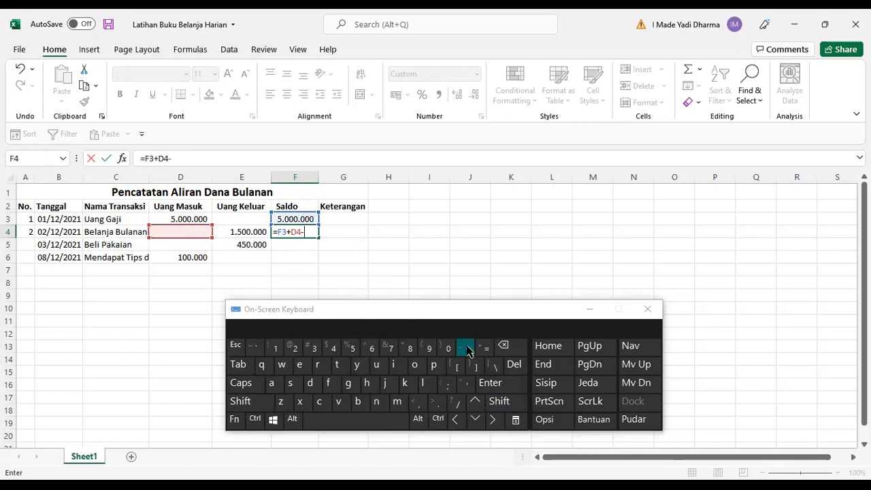
click(249, 232)
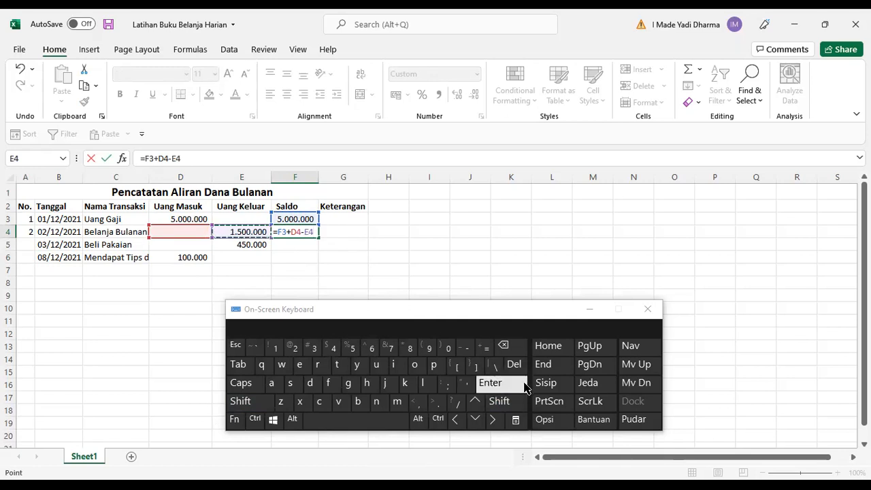
click(490, 383)
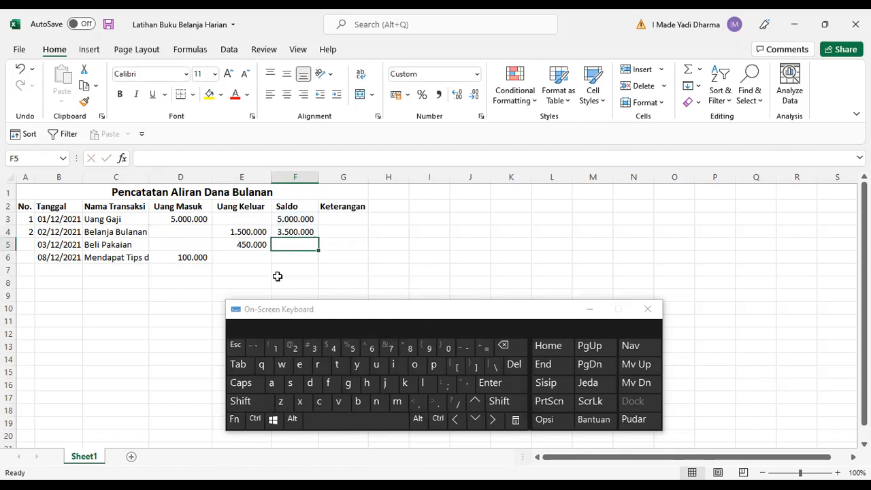
click(294, 233)
click(297, 244)
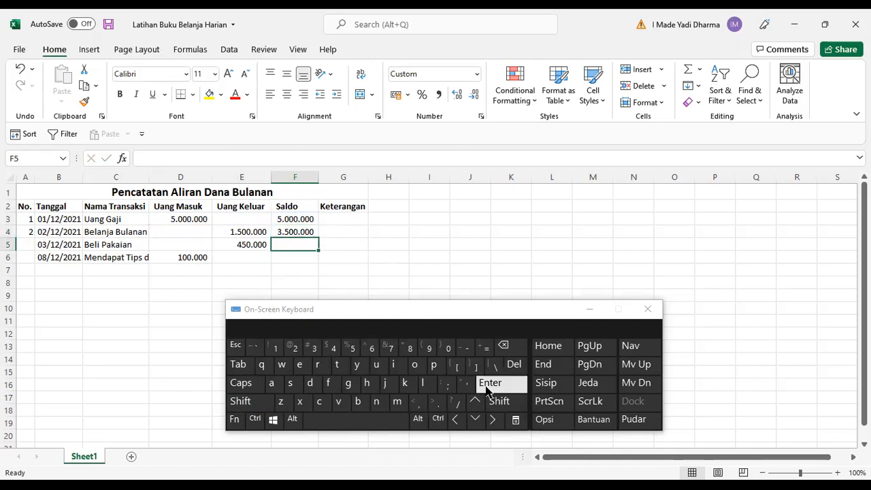
click(488, 352)
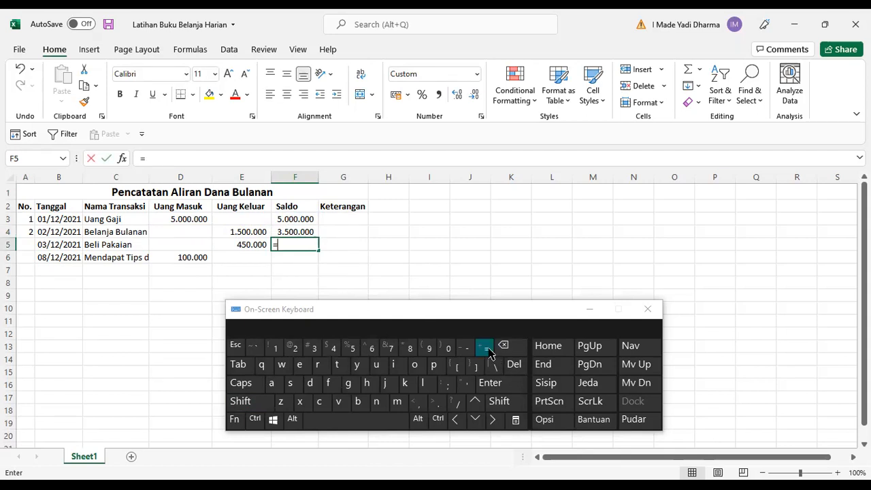
click(312, 233)
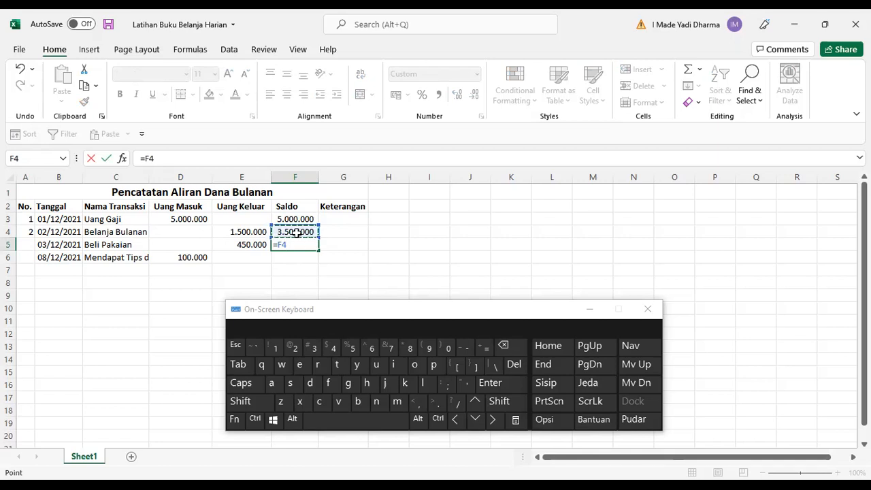
click(499, 401)
click(485, 347)
click(192, 229)
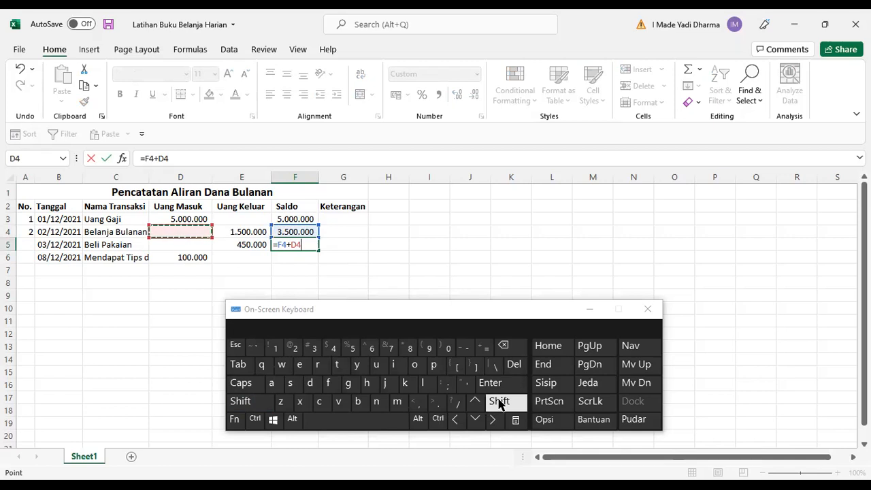
click(463, 348)
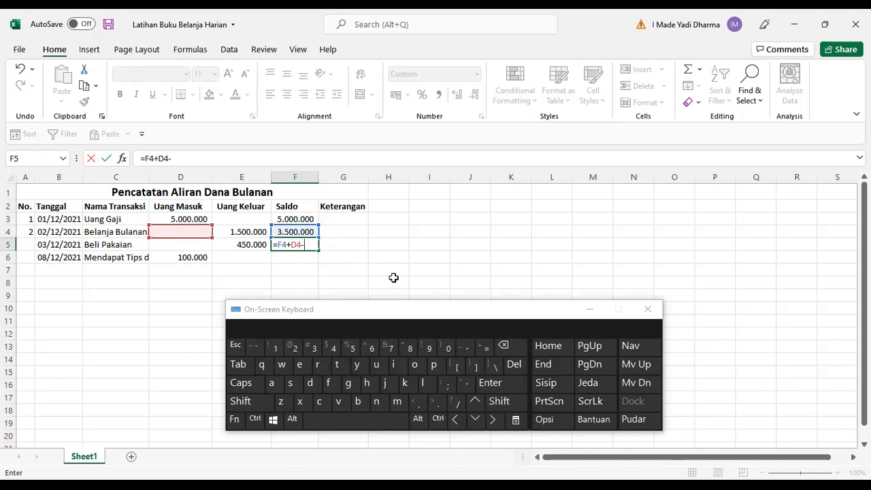
click(248, 233)
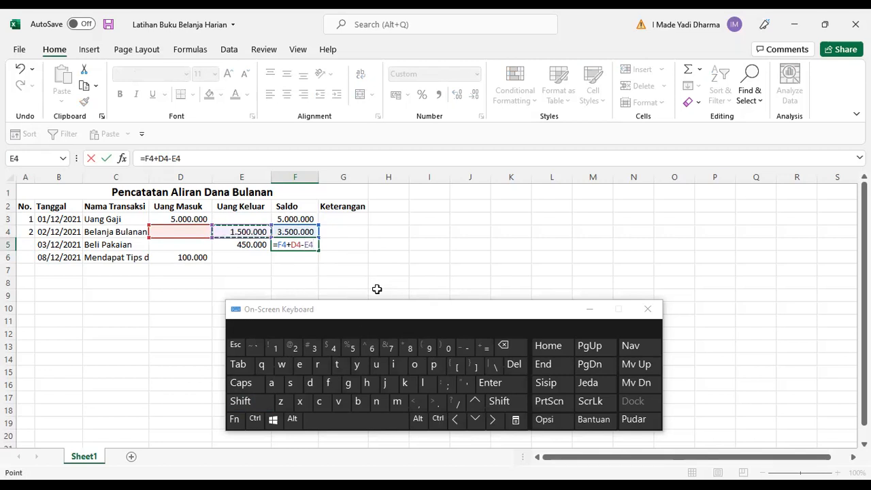
key(Escape)
Enter the formula =F4+D5-E5 in F5 to carry the Saldo forward.
click(484, 347)
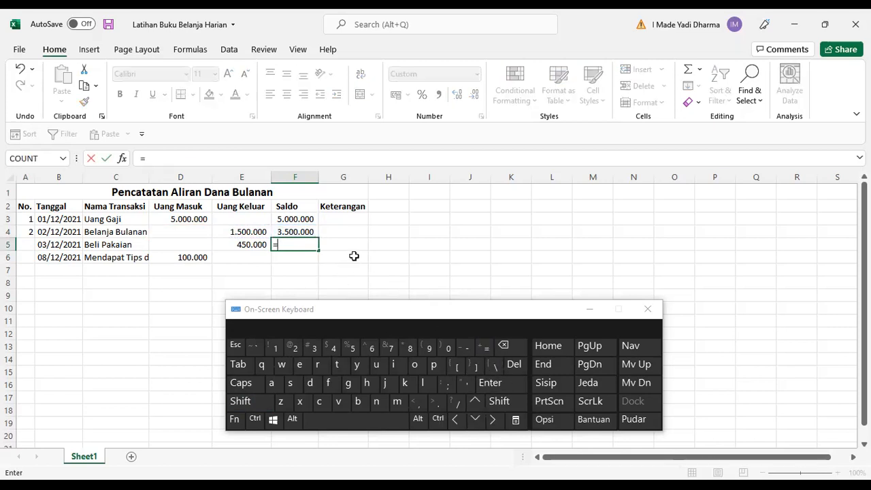
click(300, 232)
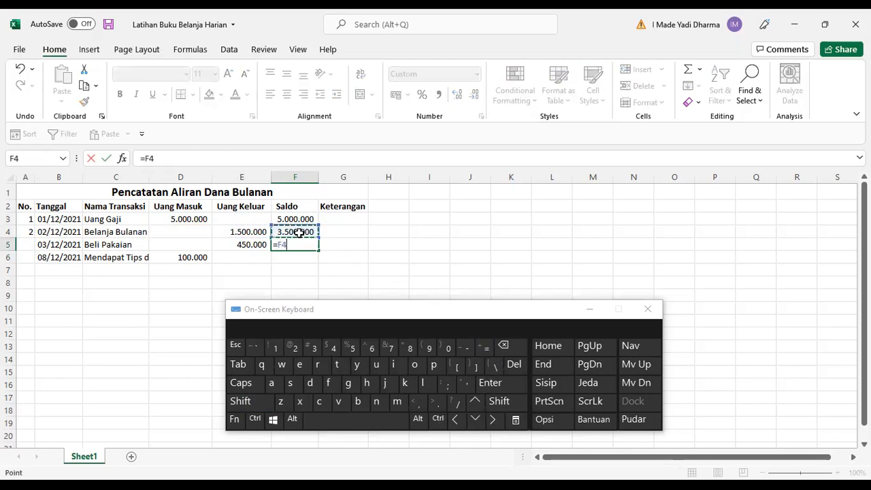
click(499, 401)
click(484, 347)
click(196, 245)
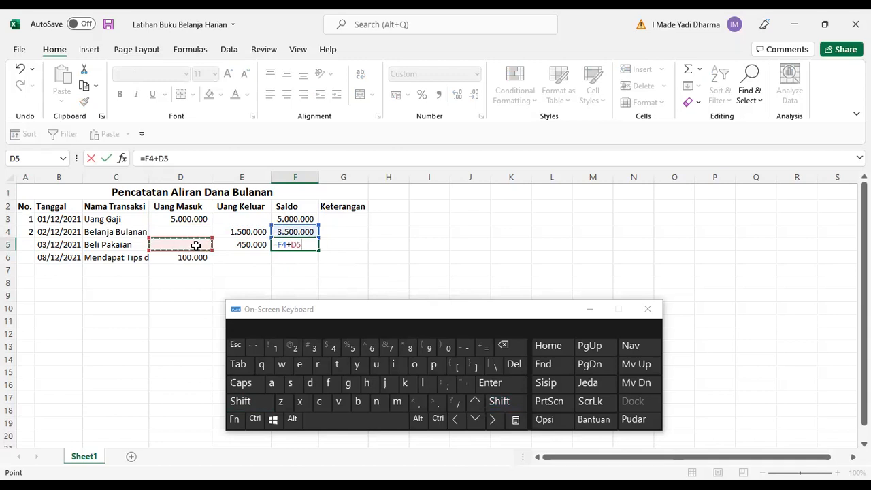
click(467, 347)
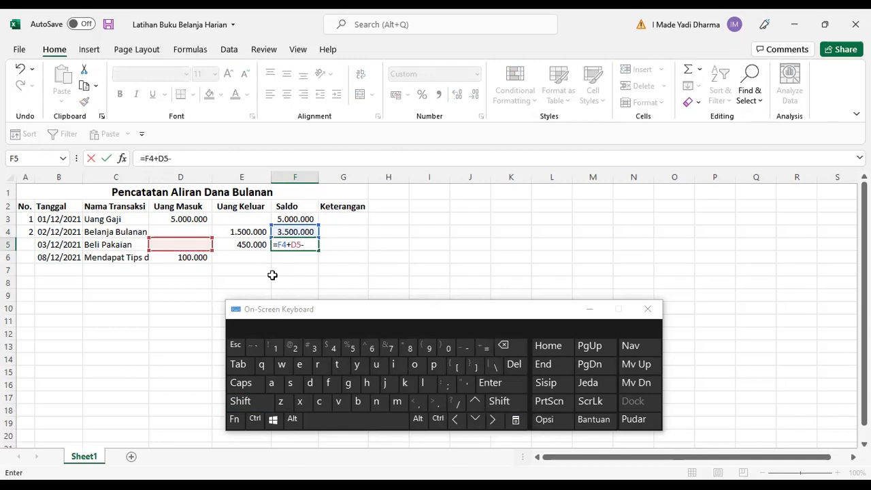
click(249, 246)
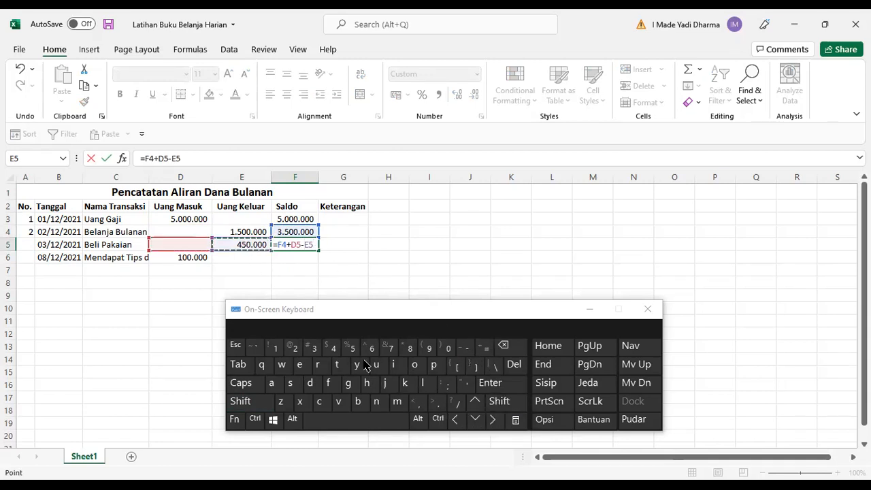
click(501, 389)
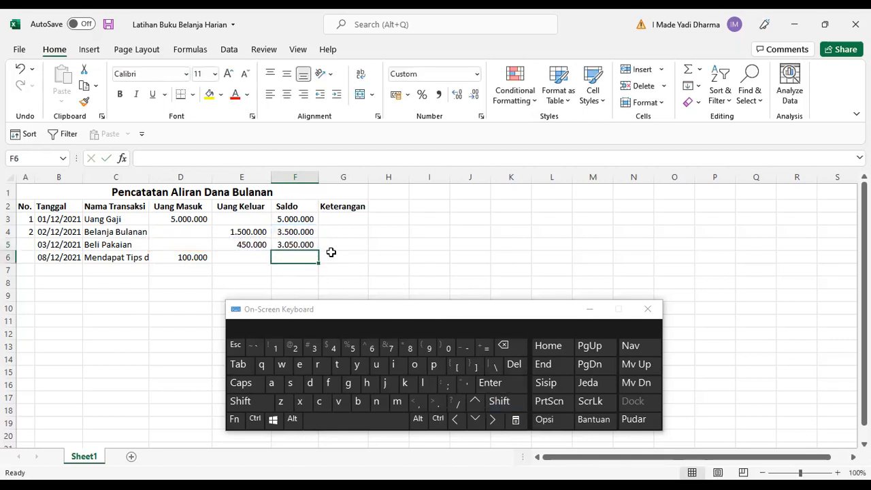
Inspect the Saldo formulas in F4 and F5 in cell edit mode.
click(292, 232)
click(232, 421)
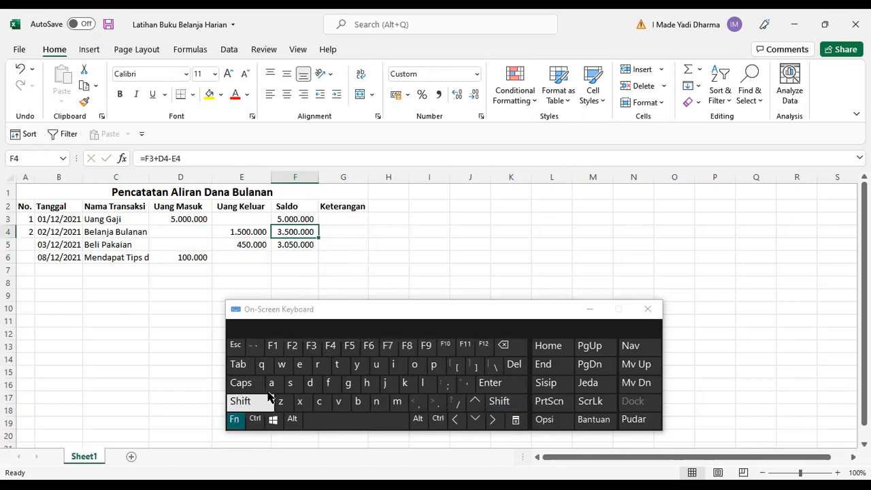
click(293, 347)
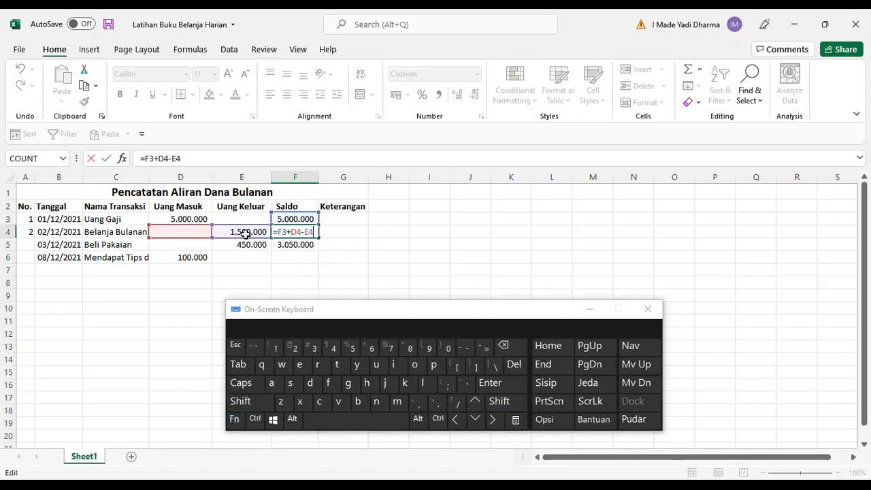
click(233, 346)
click(291, 249)
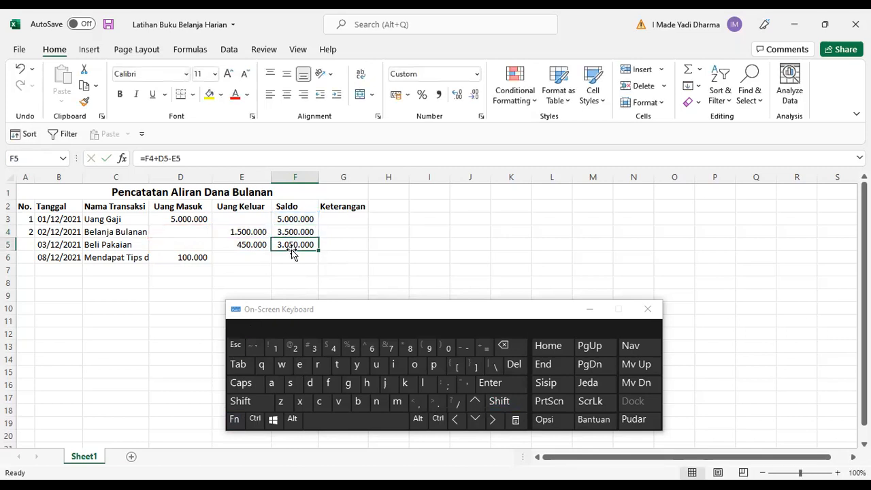
click(233, 421)
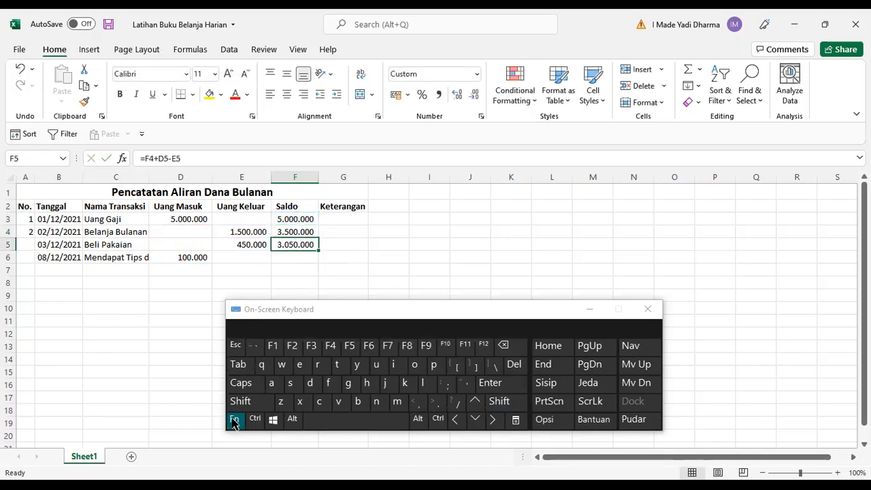
click(292, 346)
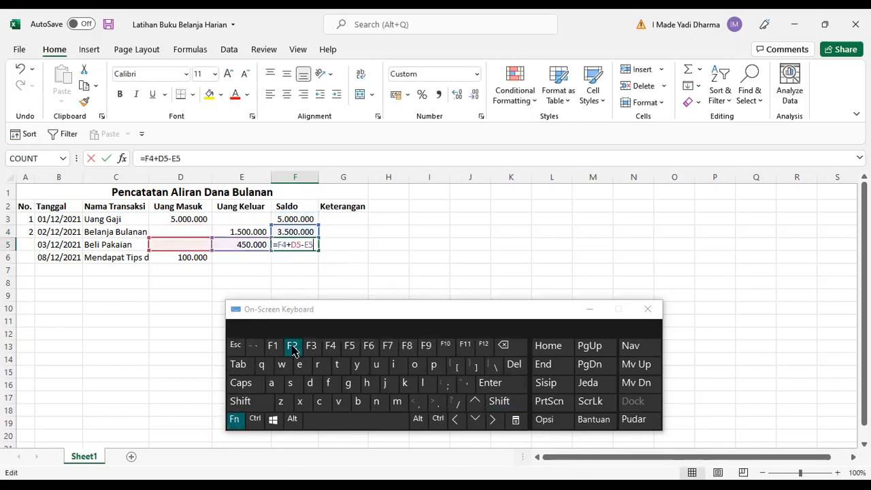
click(234, 346)
Copy the F5 Saldo formula and paste it down the column into F6:F21.
scroll(340, 266, down, 1)
drag(295, 216, 294, 282)
click(389, 224)
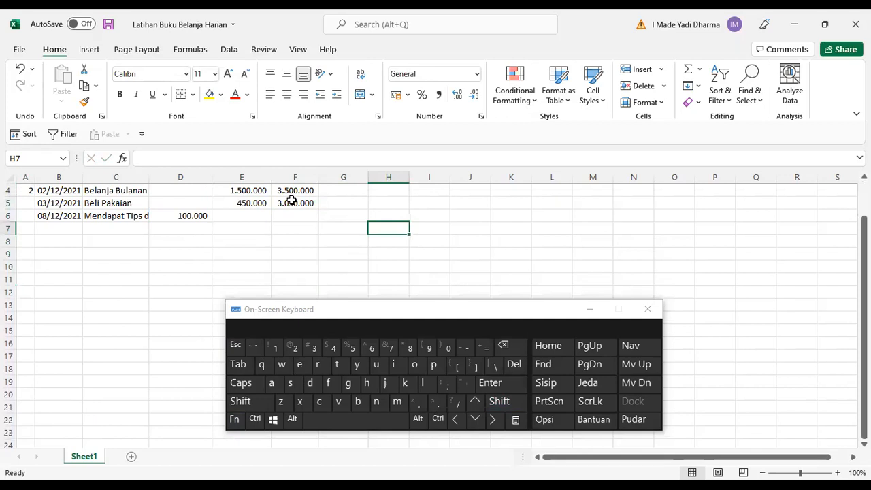
click(292, 203)
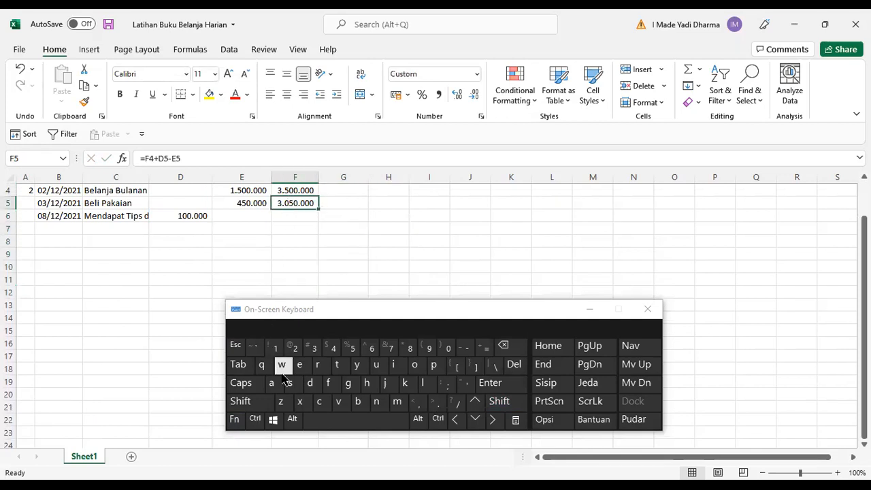
click(255, 420)
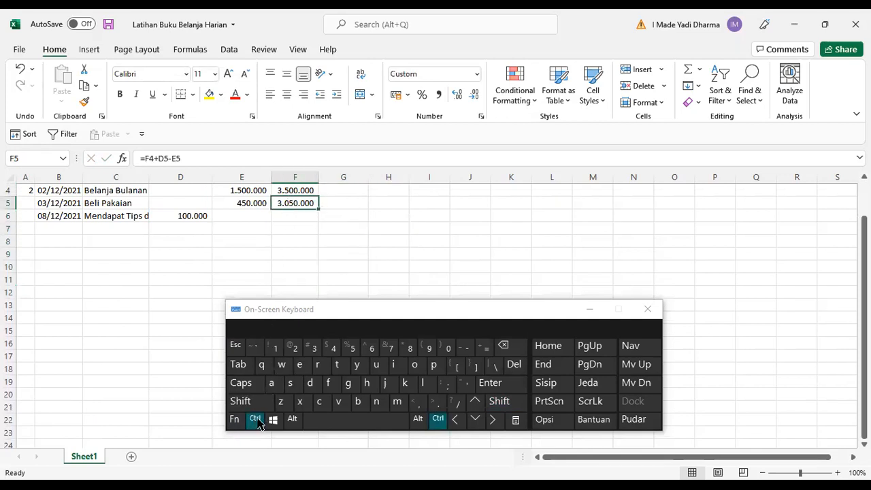
click(319, 403)
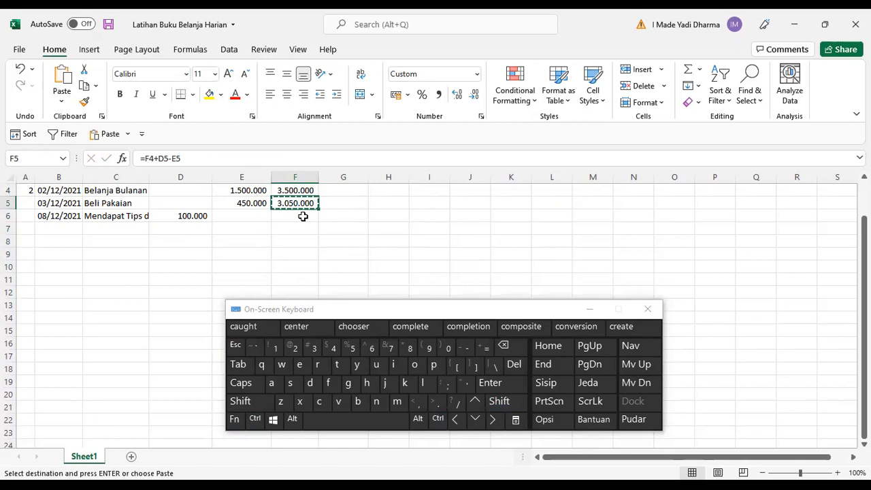
click(476, 420)
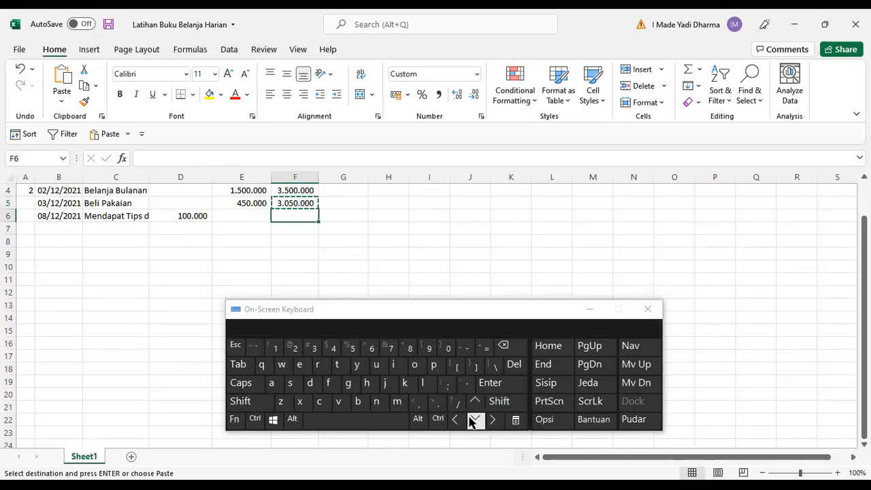
click(500, 402)
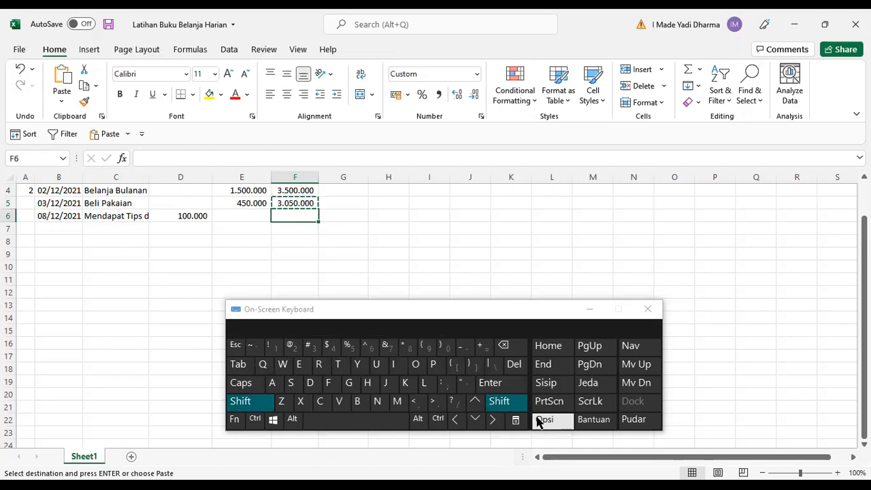
click(476, 420)
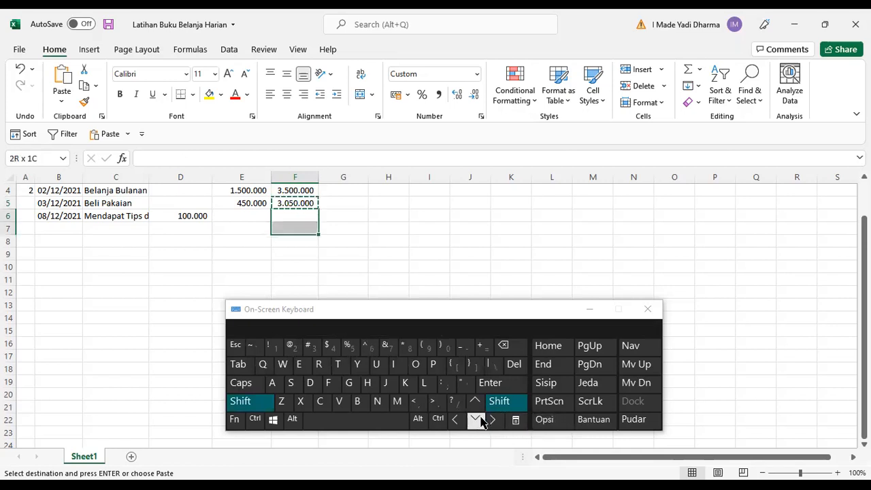
key(shift+Down)
key(shift+Down)
key(shift+Down)
key(shift+Down)
key(shift+Down)
key(shift+Down)
key(shift+Down)
key(shift+Down)
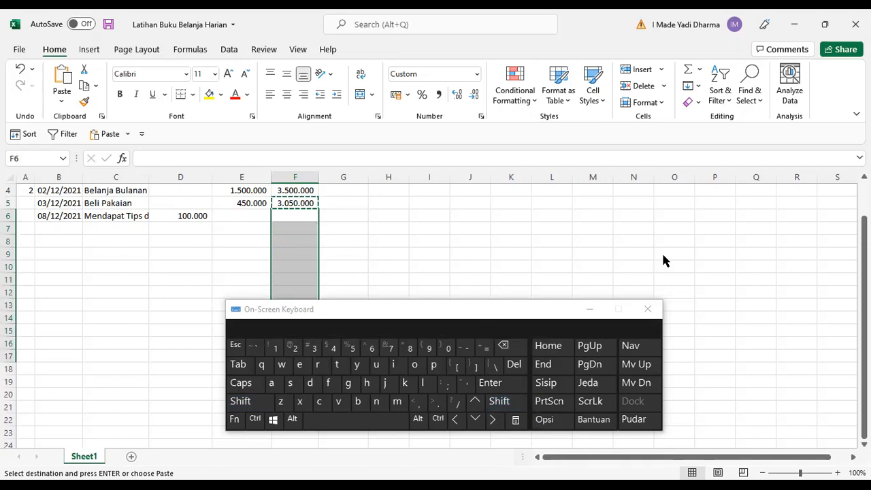
drag(380, 311, 560, 256)
click(679, 347)
click(654, 365)
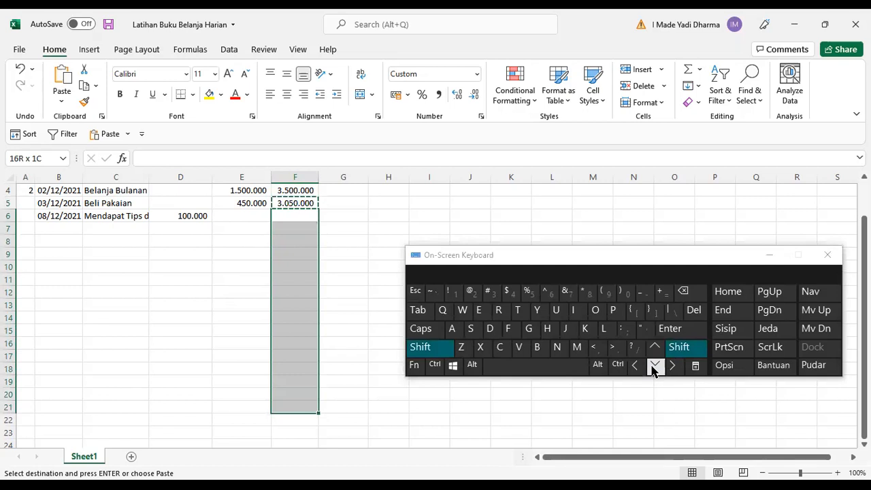
click(691, 332)
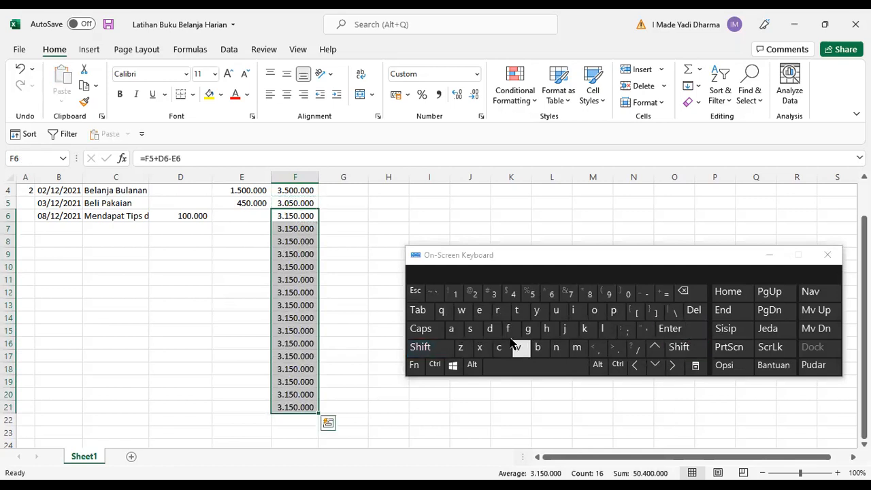
Inspect the copied Saldo formula in F6 in cell edit mode.
click(348, 238)
click(306, 216)
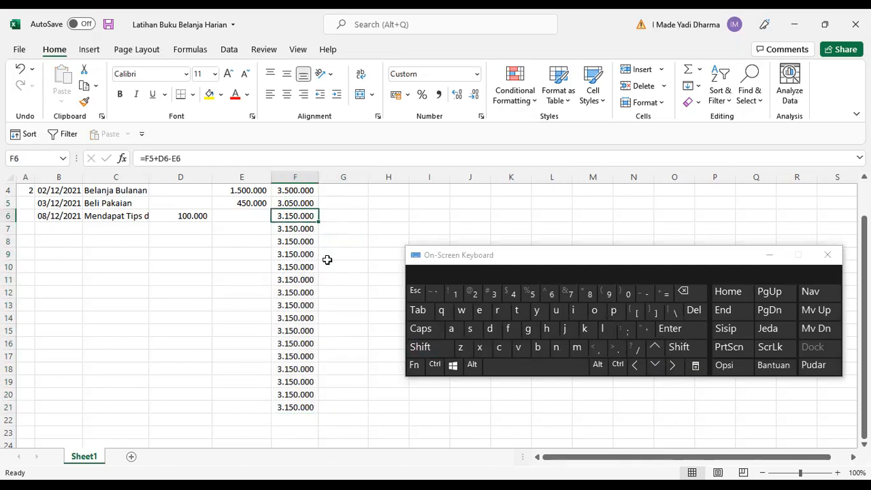
scroll(327, 259, up, 1)
click(416, 368)
click(472, 292)
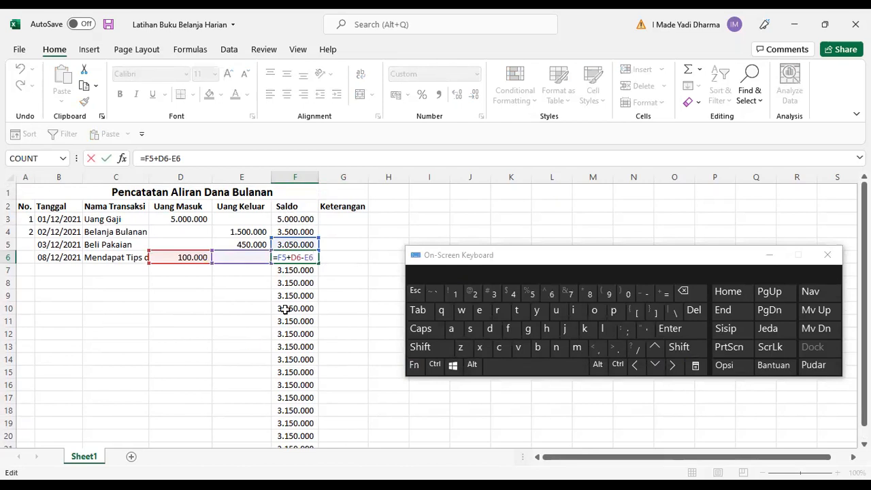
key(Escape)
click(349, 311)
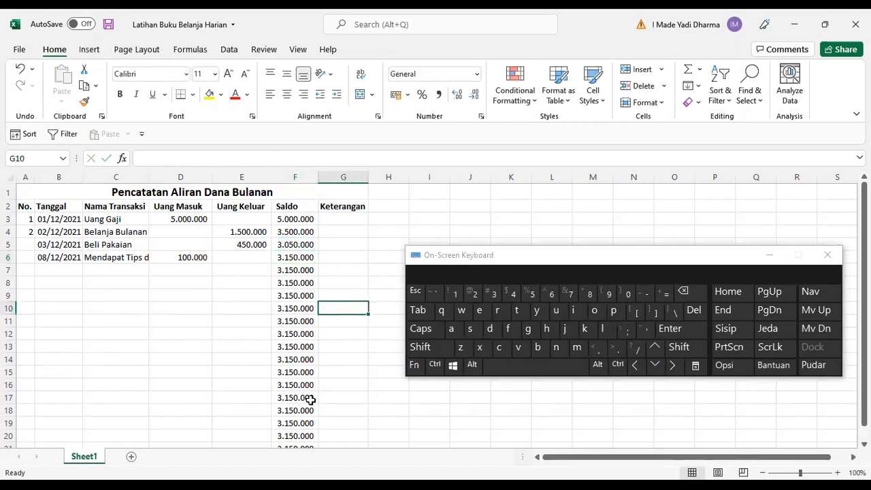
Clear the Saldo formulas from F5 down to F21.
scroll(310, 400, down, 1)
drag(307, 406, 313, 241)
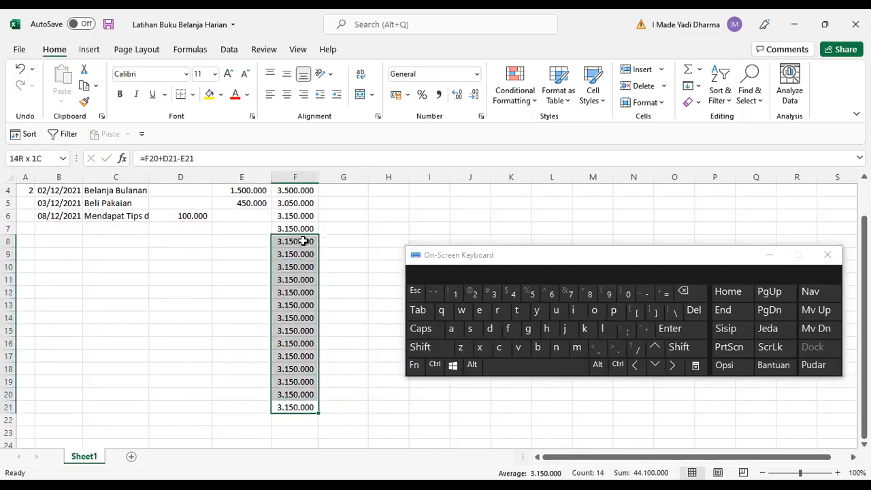
click(694, 309)
scroll(313, 312, up, 1)
drag(295, 246, 294, 270)
click(694, 309)
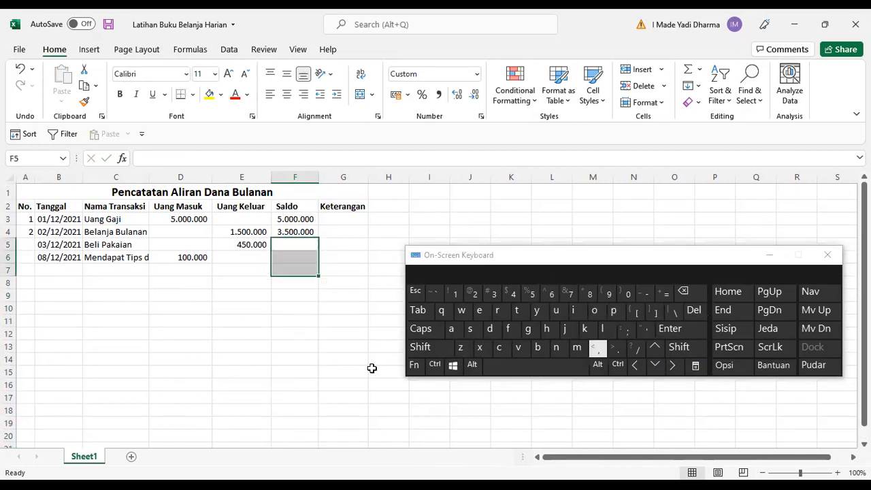
Open the F4 Saldo formula in cell edit mode to review it.
click(262, 334)
click(304, 233)
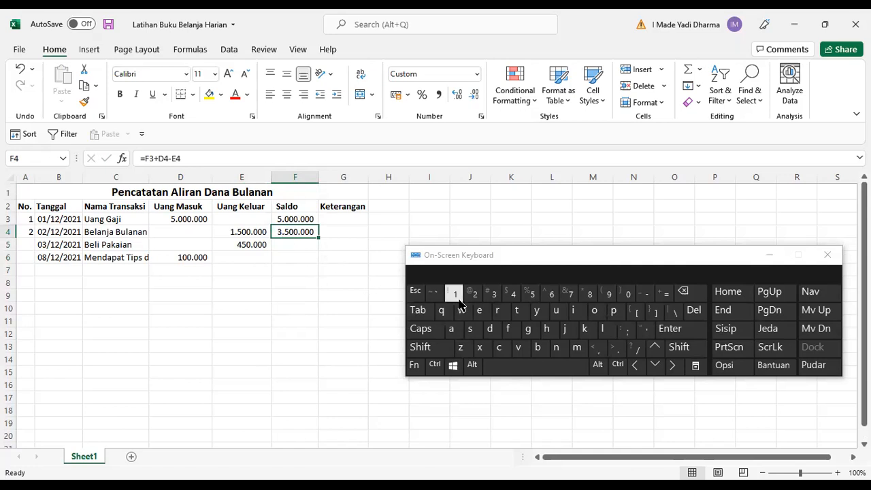
click(427, 366)
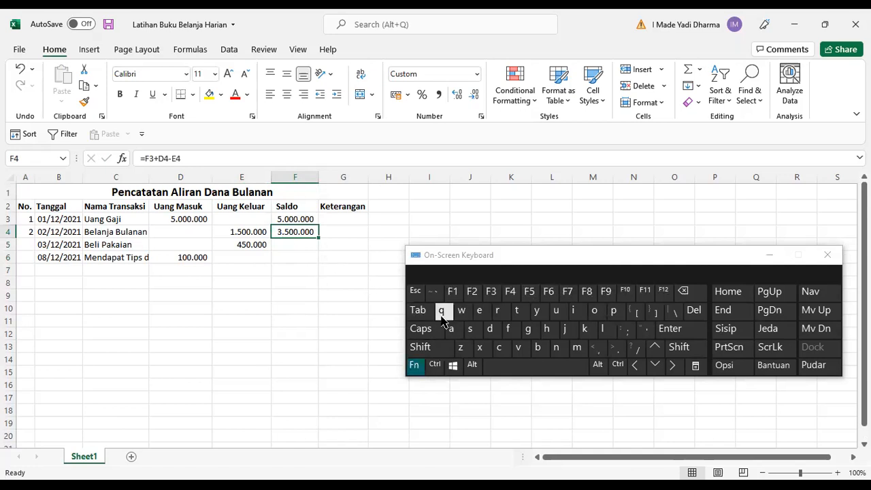
click(473, 293)
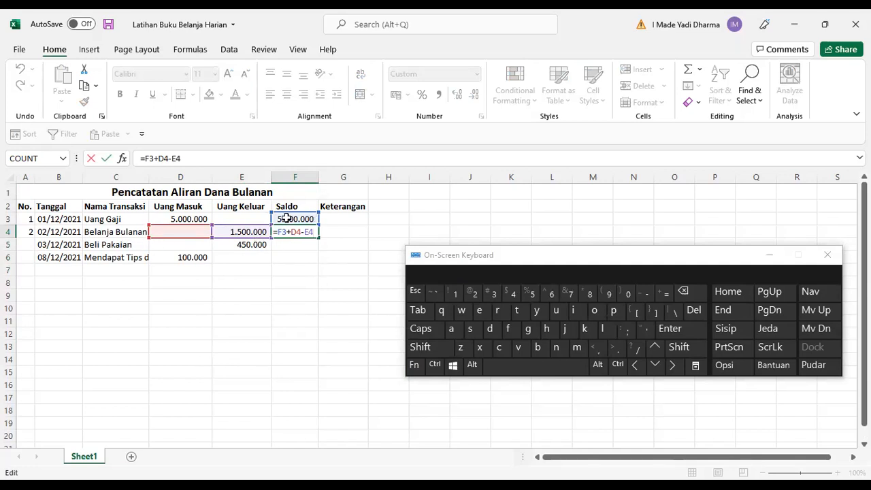
click(418, 294)
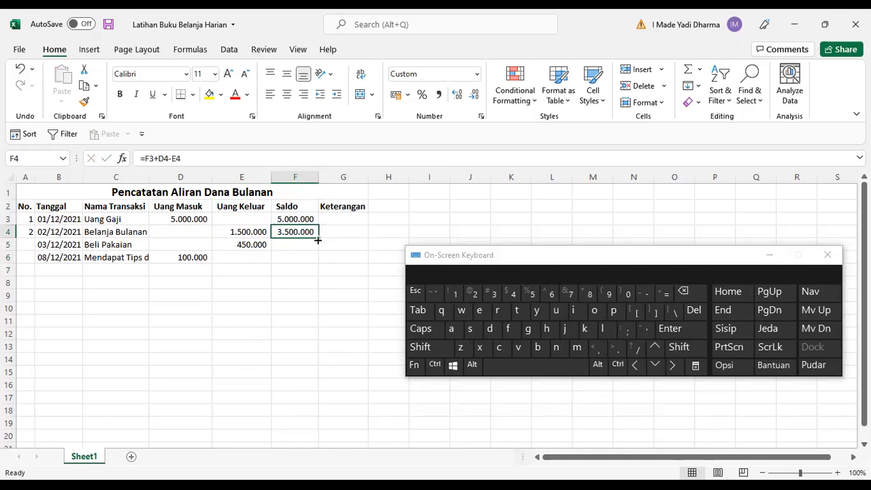
Fill the F4 Saldo formula down column F to row 20.
drag(317, 241, 318, 240)
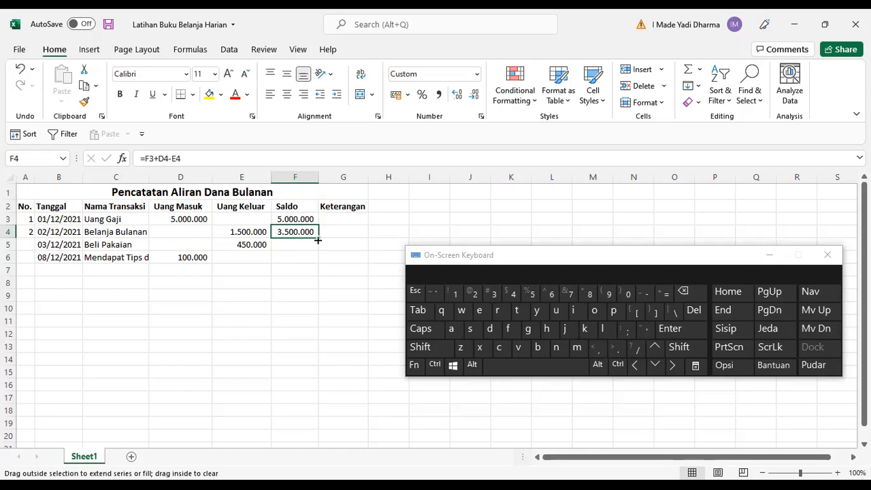
drag(318, 241, 330, 443)
click(294, 251)
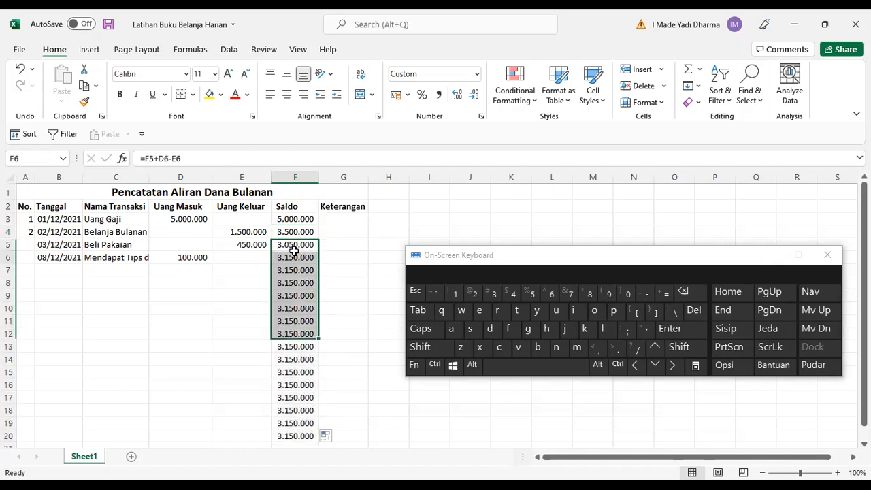
Autofit column C so the full transaction names fit.
click(220, 298)
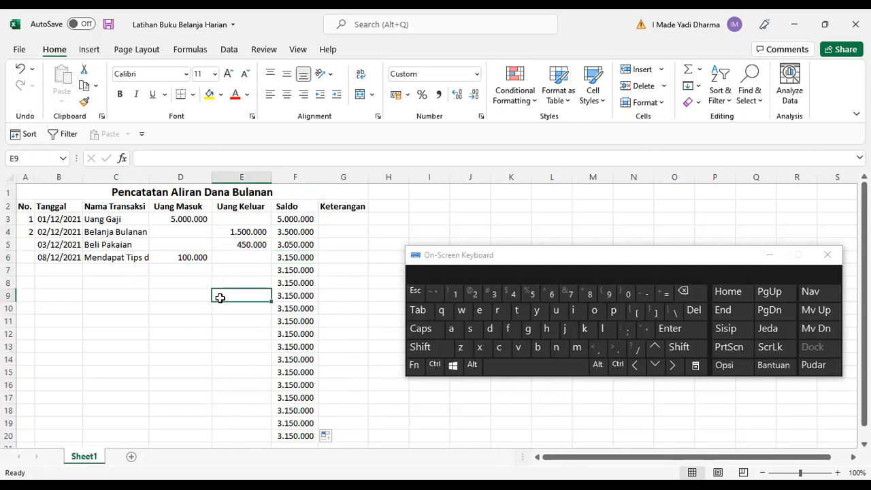
double_click(149, 179)
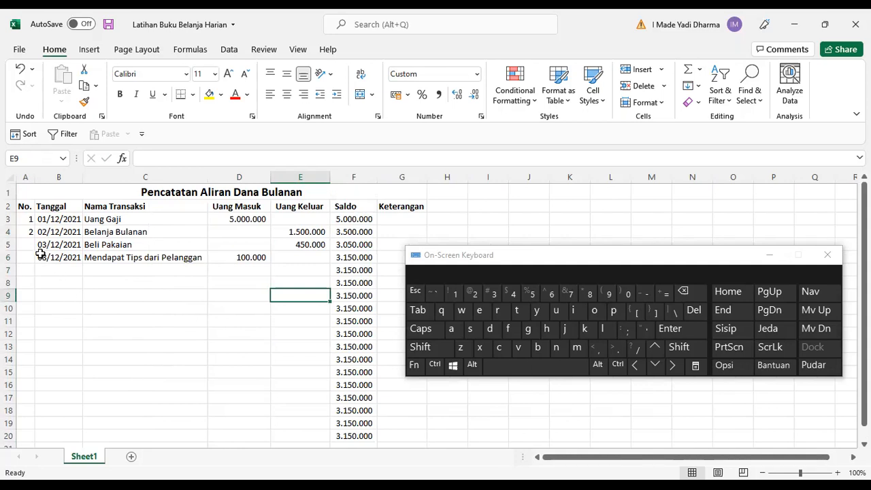
Fill the No. column as a series from A3:A4 down to A20.
click(30, 219)
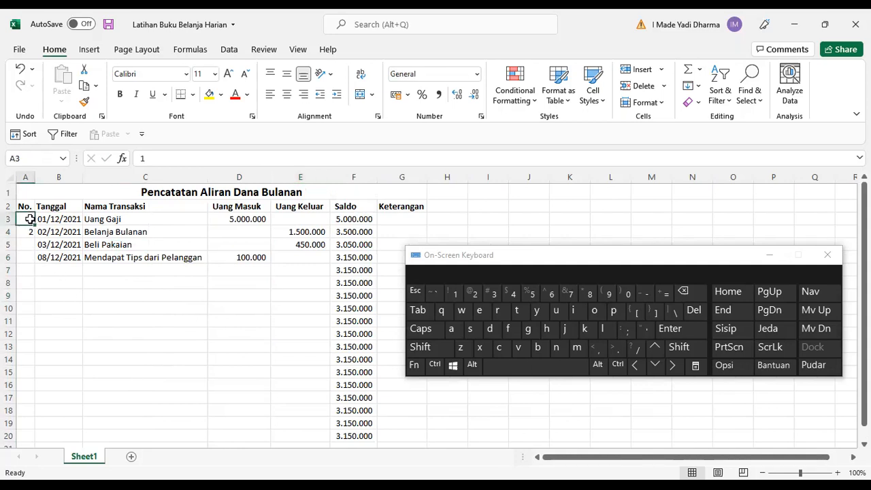
drag(30, 219, 30, 231)
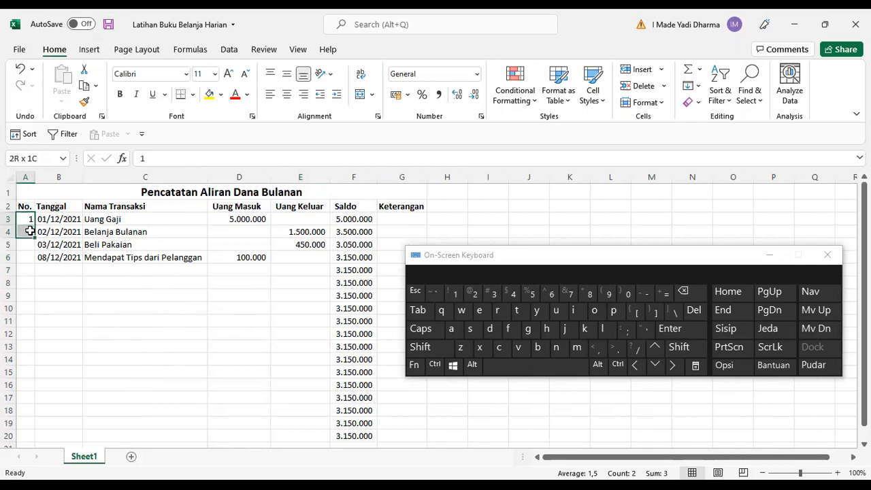
click(84, 322)
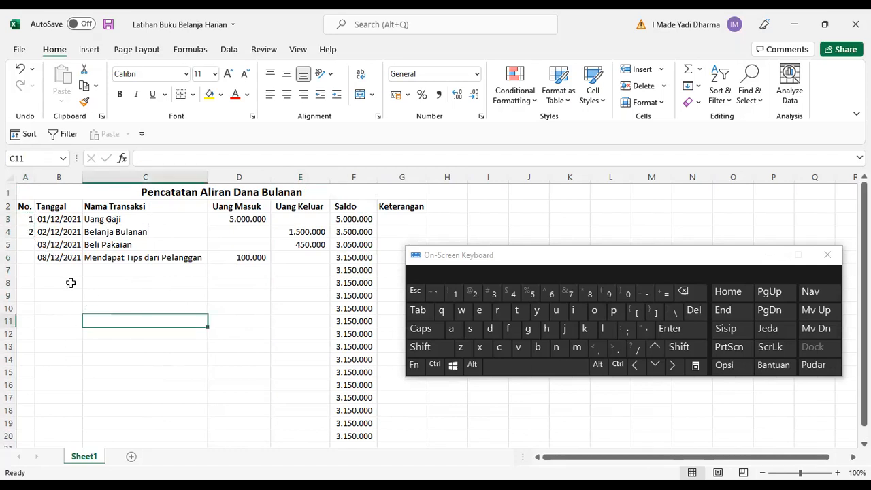
click(30, 218)
drag(27, 221, 26, 231)
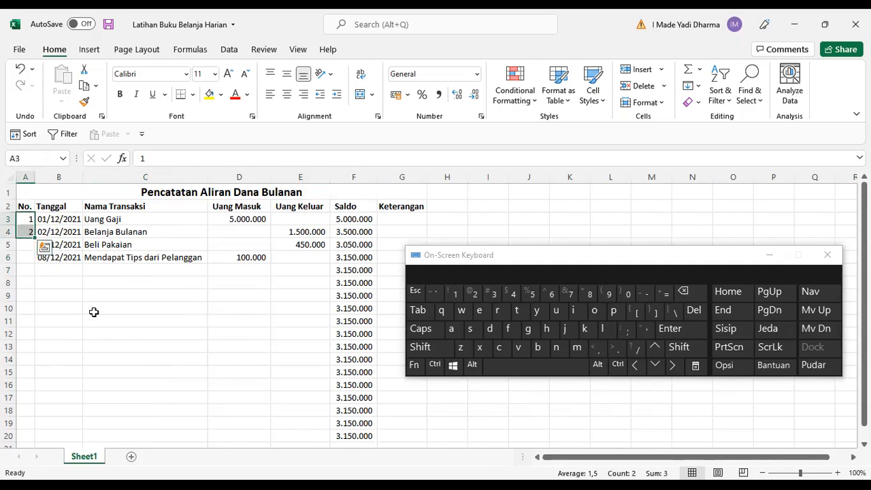
click(103, 310)
click(111, 343)
drag(27, 219, 26, 231)
click(91, 311)
drag(32, 237, 32, 237)
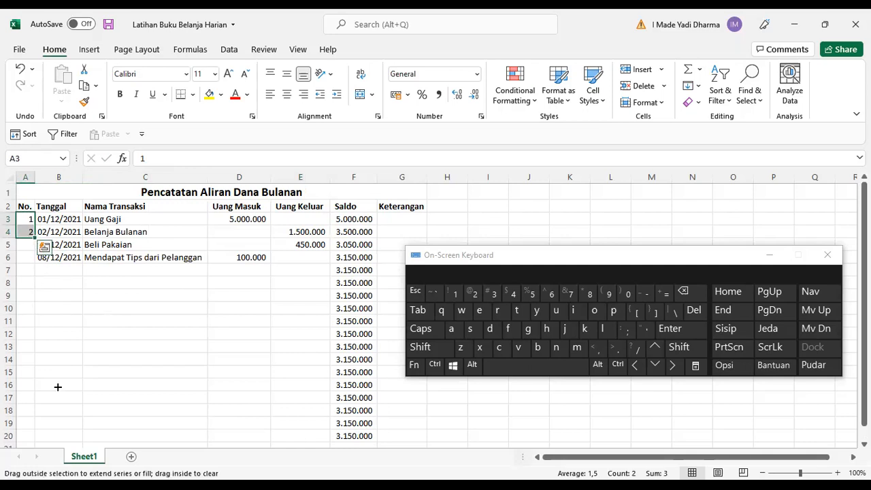
drag(59, 438, 60, 437)
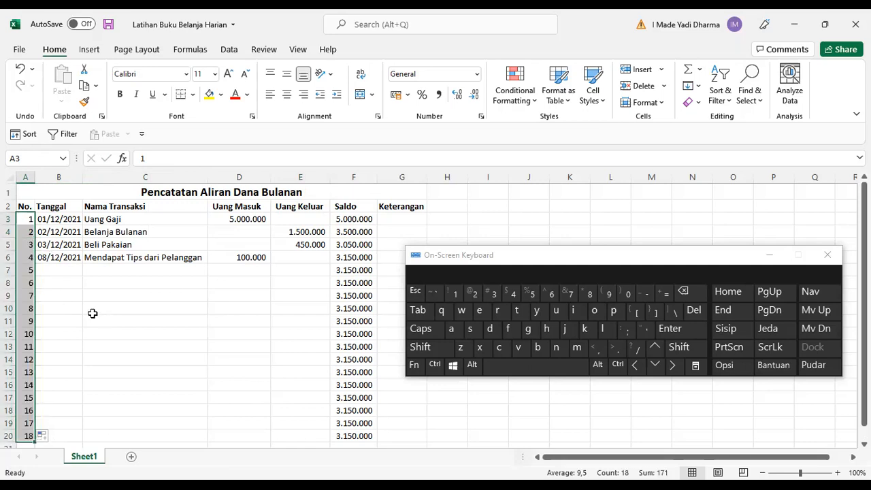
Enter 1 in A23 and 5 in A24 as a practice series.
scroll(91, 341, down, 4)
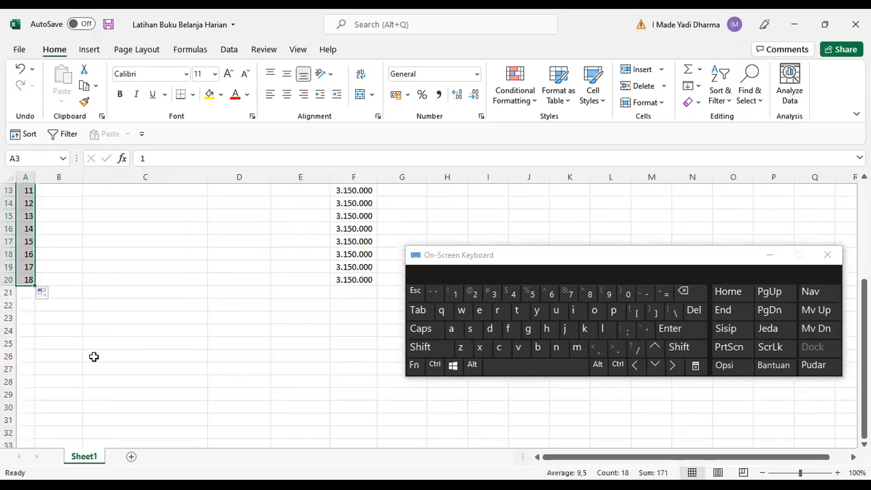
click(32, 317)
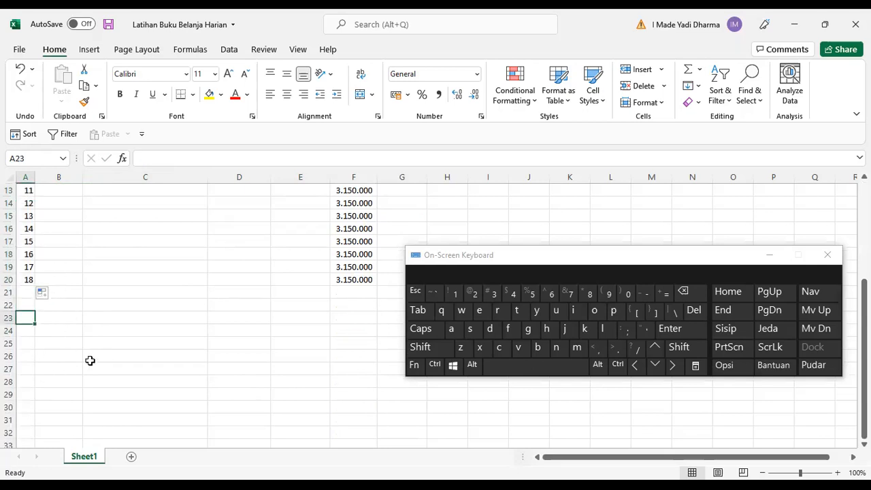
text(1)
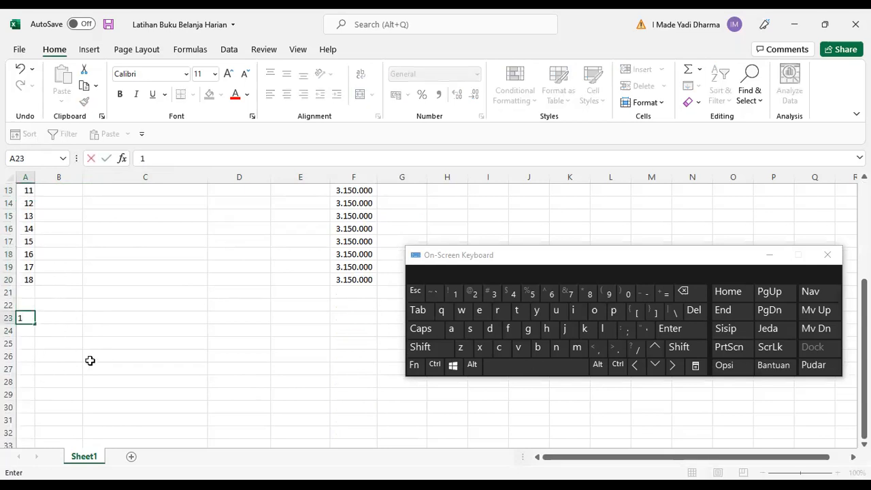
key(Return)
text(5)
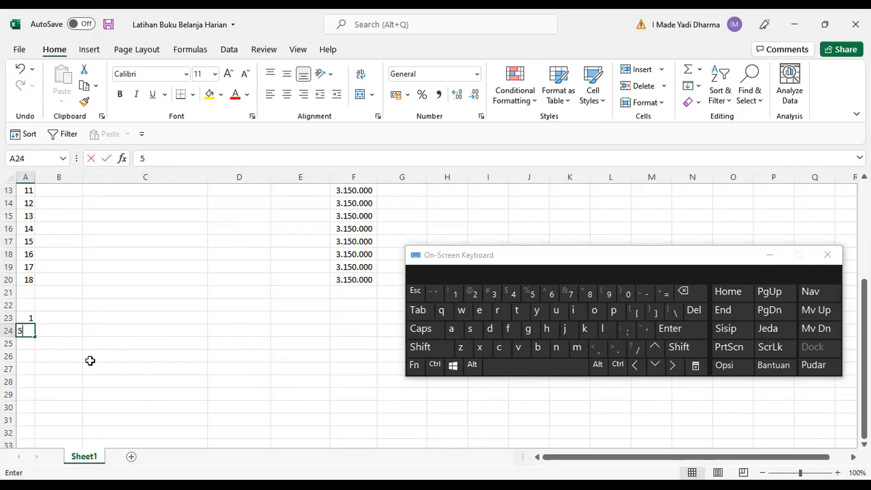
key(Return)
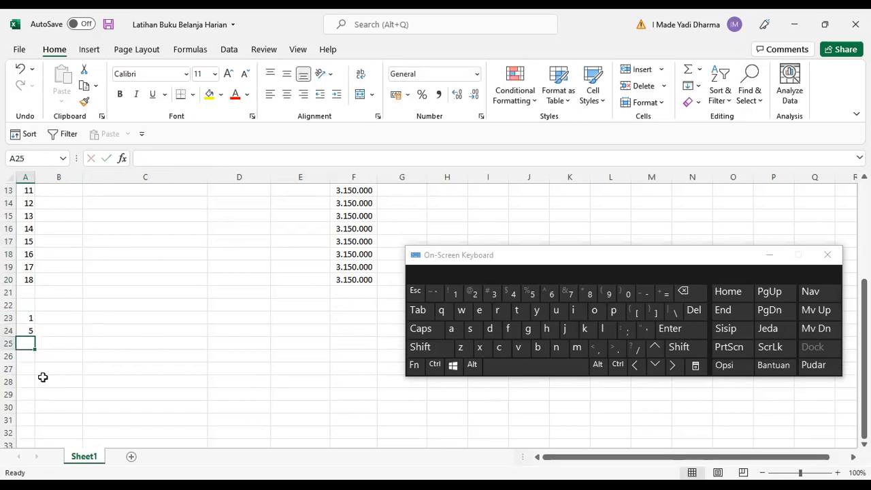
Extend the 1, 5 series with the fill handle down to A27.
drag(26, 317, 34, 337)
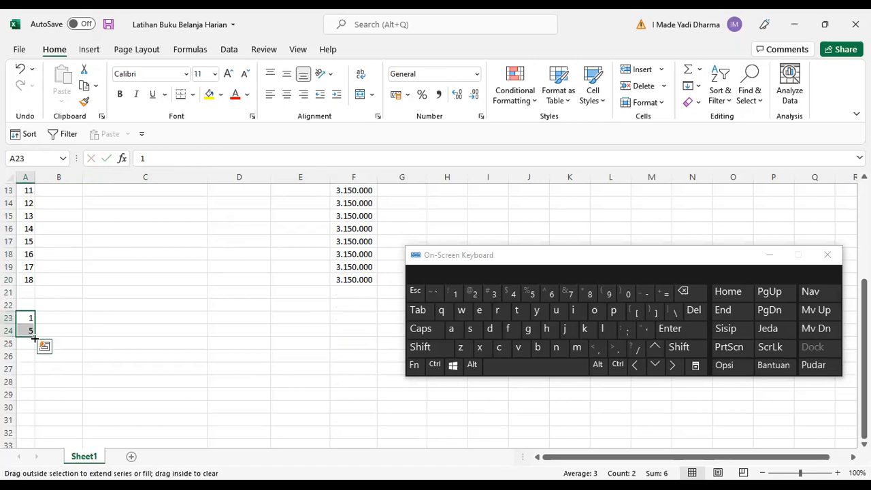
drag(34, 338, 32, 371)
click(90, 328)
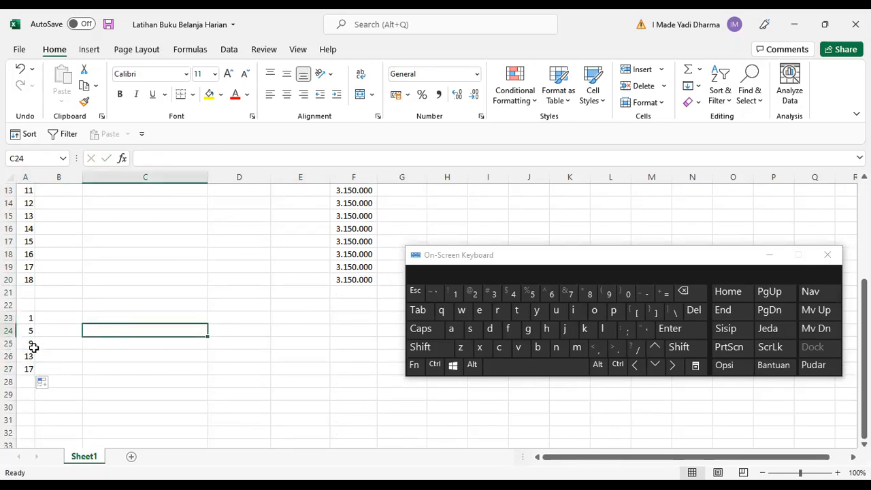
Extend the practice series one more row down to A28.
drag(32, 317, 34, 333)
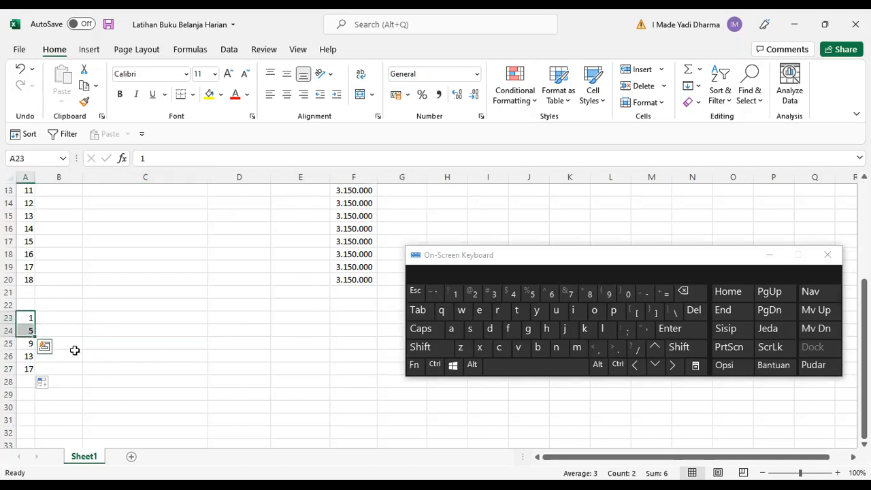
click(30, 332)
click(29, 345)
click(29, 356)
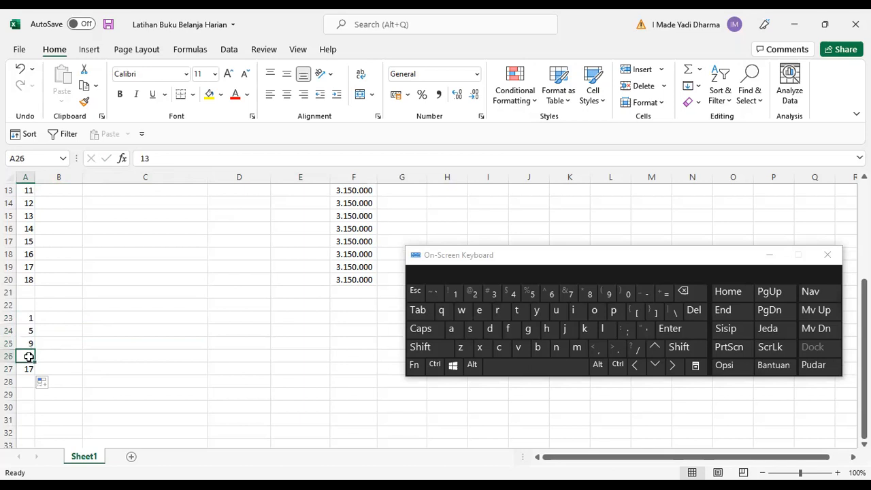
click(30, 370)
drag(30, 318, 32, 356)
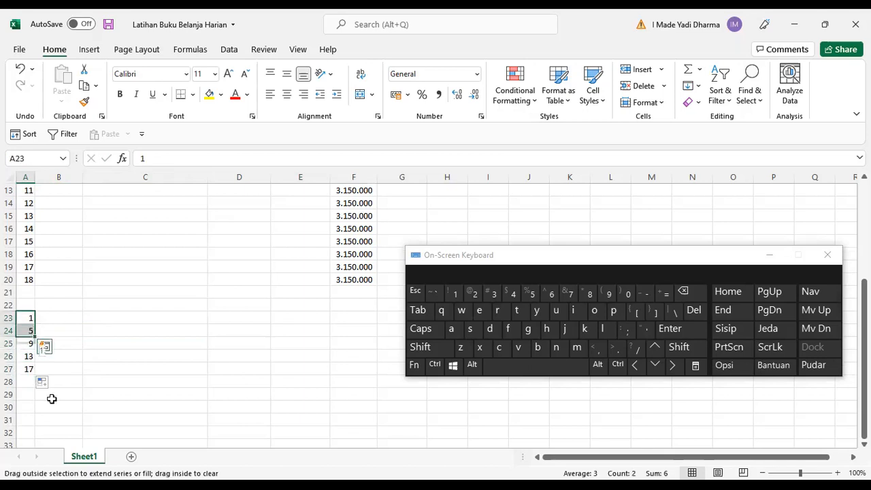
drag(52, 399, 53, 381)
Change A24 to 3.
click(26, 332)
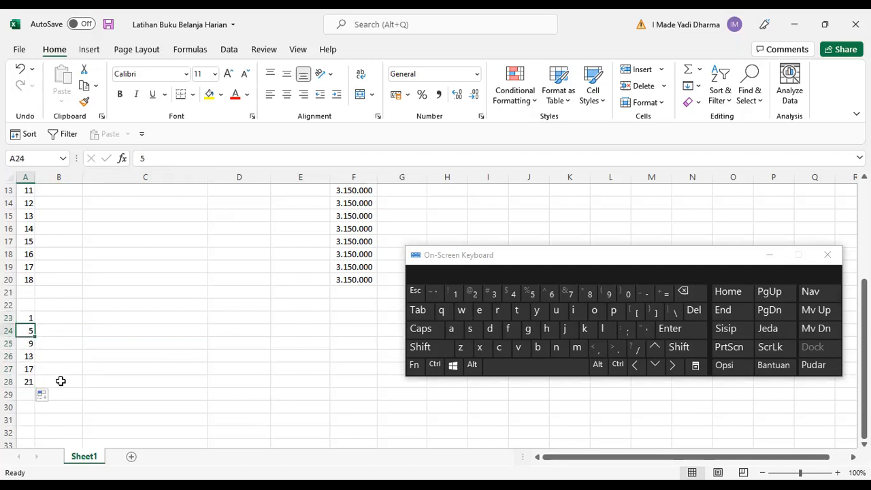
text(3)
key(Return)
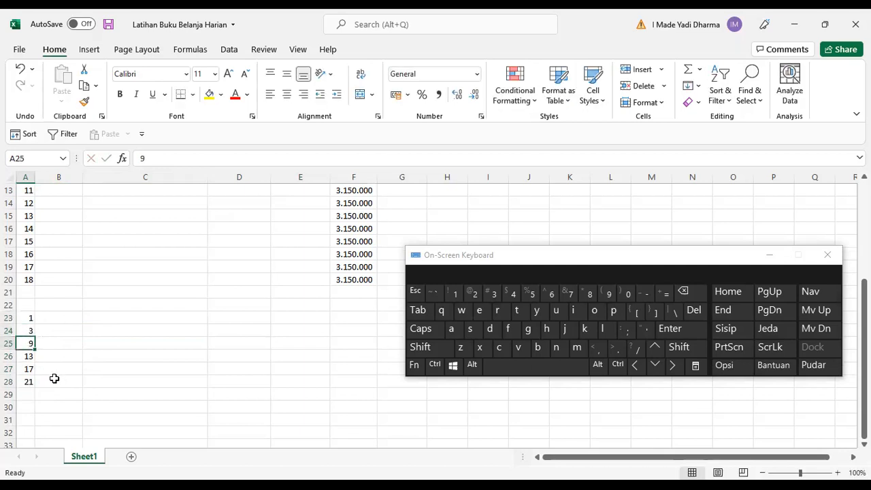
Refill the 1, 3 series from A23:A24 down to A28.
drag(27, 321, 34, 353)
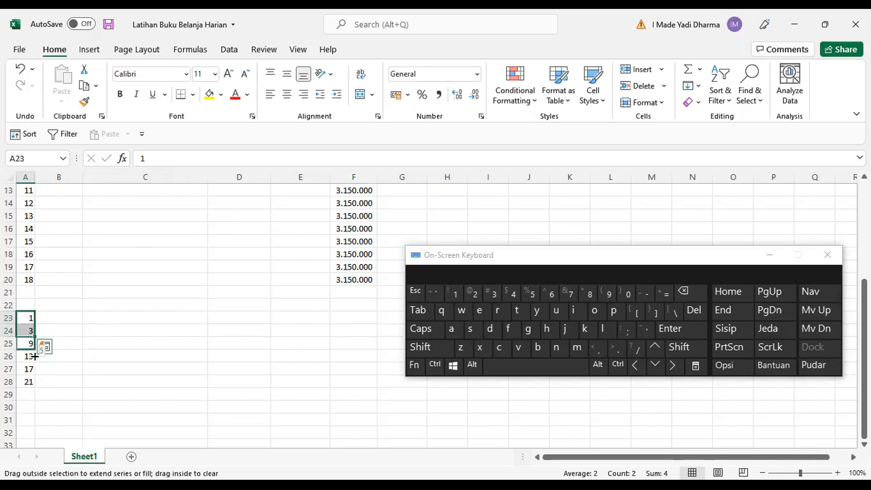
drag(33, 382, 34, 383)
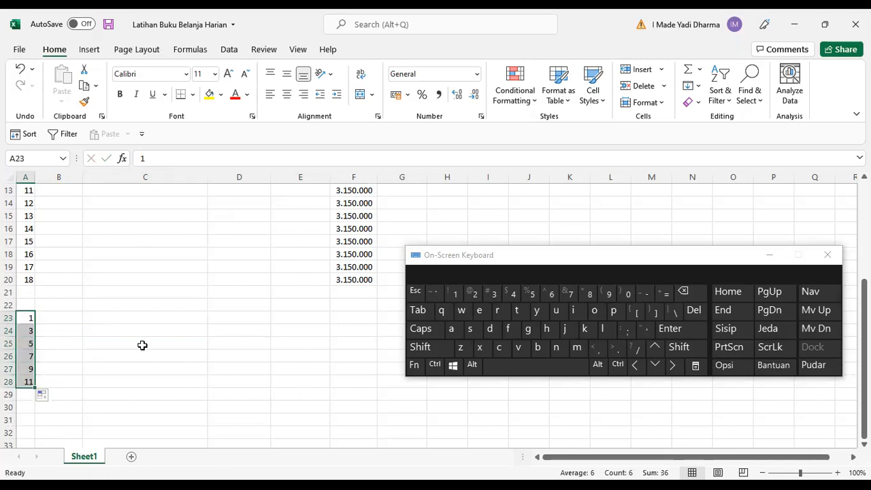
click(79, 335)
Clear the practice series from A22:A28.
drag(28, 309, 26, 376)
key(Delete)
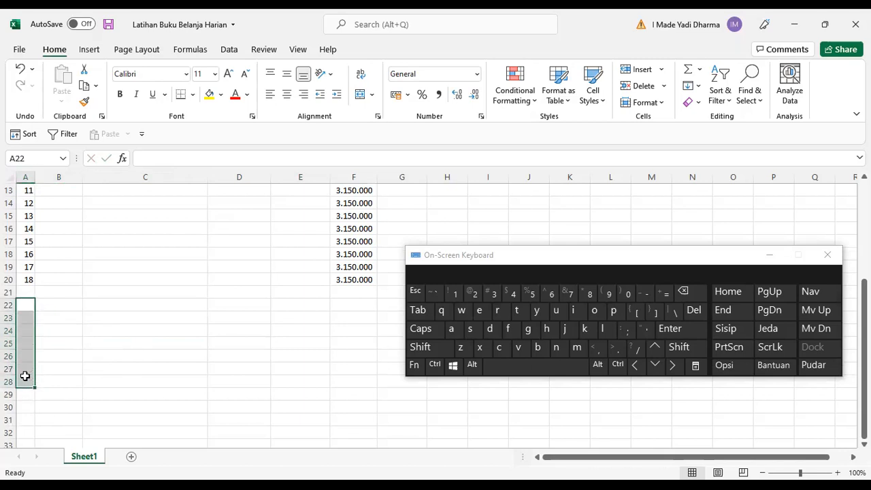
Review the No. column numbering and the Saldo formulas in column F.
scroll(132, 323, up, 3)
click(110, 291)
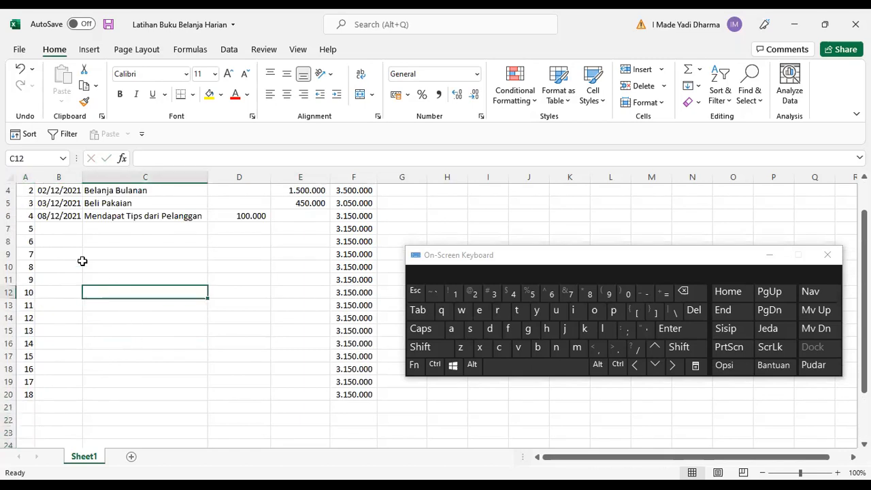
scroll(46, 233, up, 1)
click(27, 220)
drag(27, 219, 27, 232)
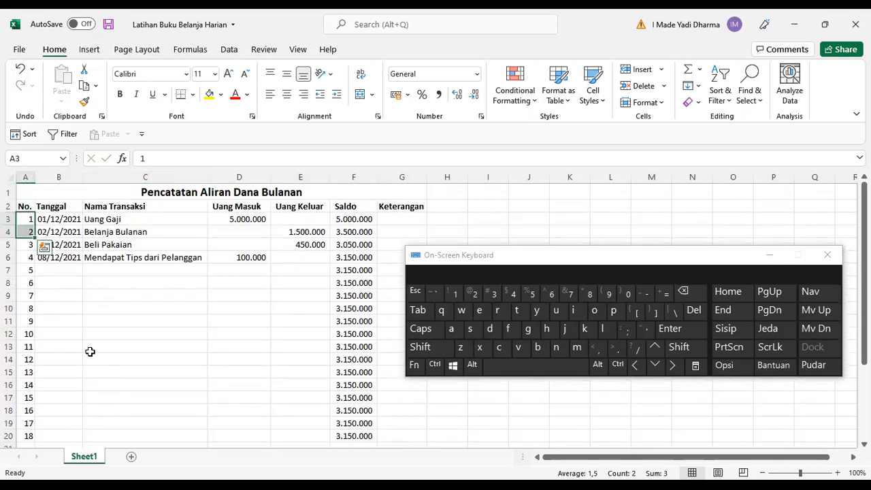
scroll(107, 329, down, 2)
scroll(107, 329, up, 2)
click(107, 309)
click(23, 217)
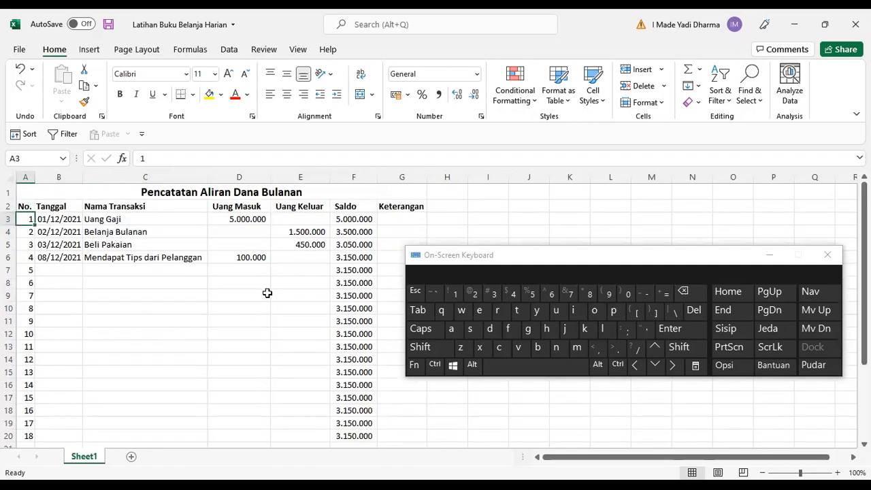
click(356, 246)
click(355, 307)
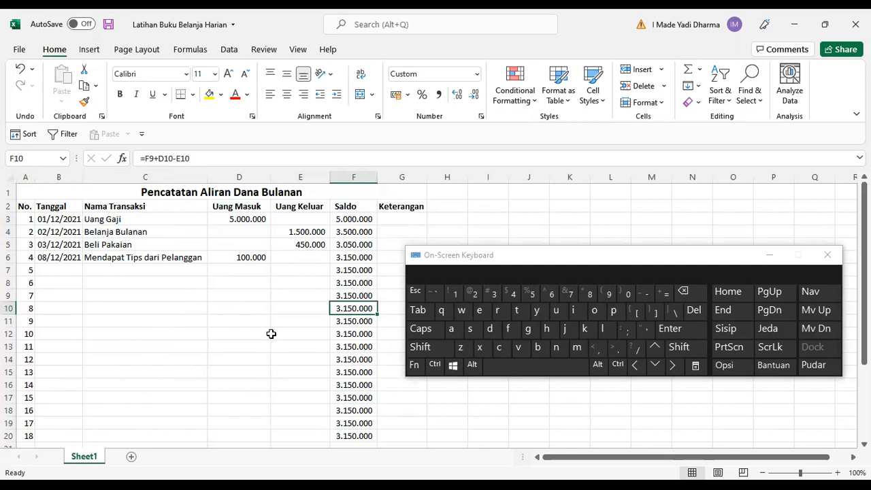
Rename the worksheet to Pencatatan Harian.
double_click(91, 456)
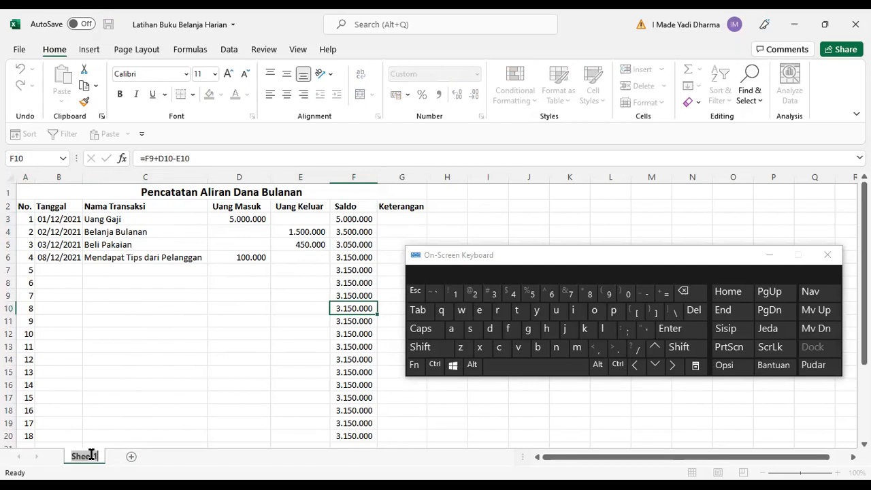
click(117, 435)
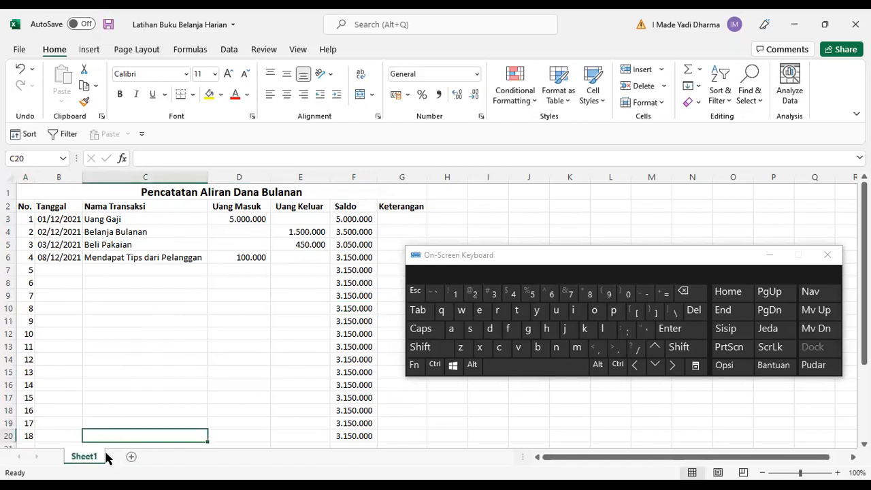
double_click(83, 455)
text(Pencatatan har)
key(BackSpace)
key(BackSpace)
key(BackSpace)
text(Harian)
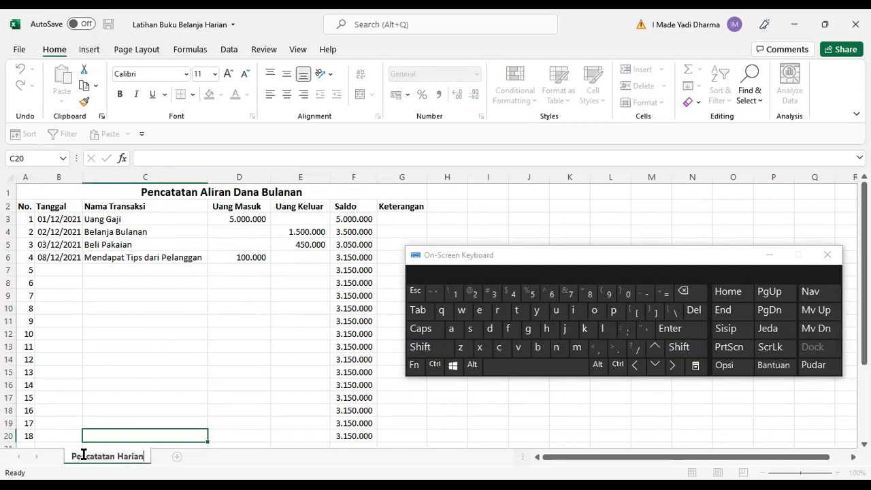
key(Return)
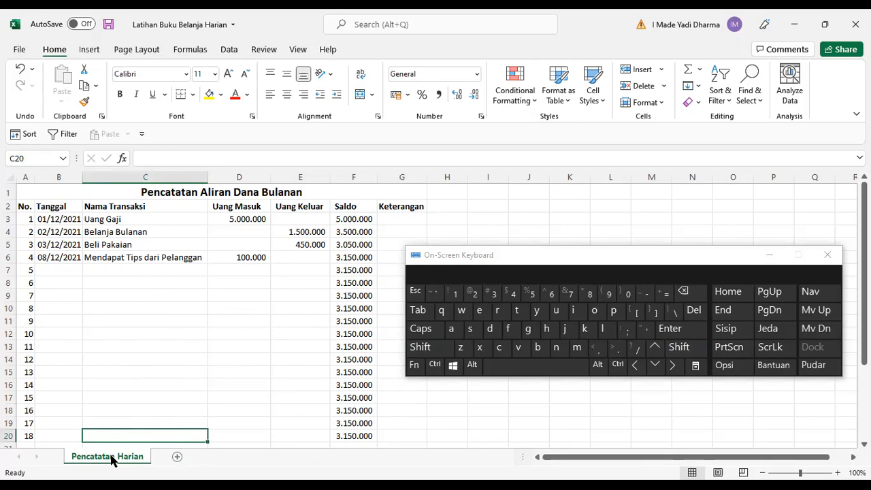
Add a new worksheet and name it Perencanaan Belanja Bulanan.
click(178, 457)
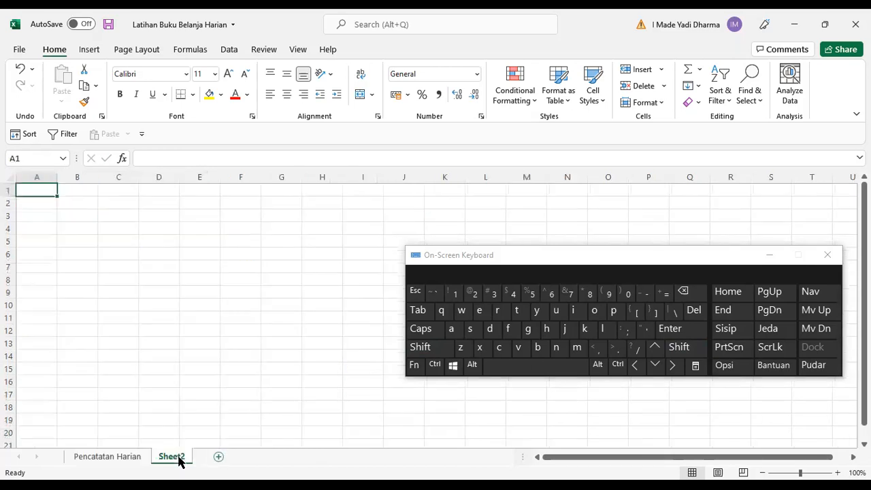
double_click(179, 457)
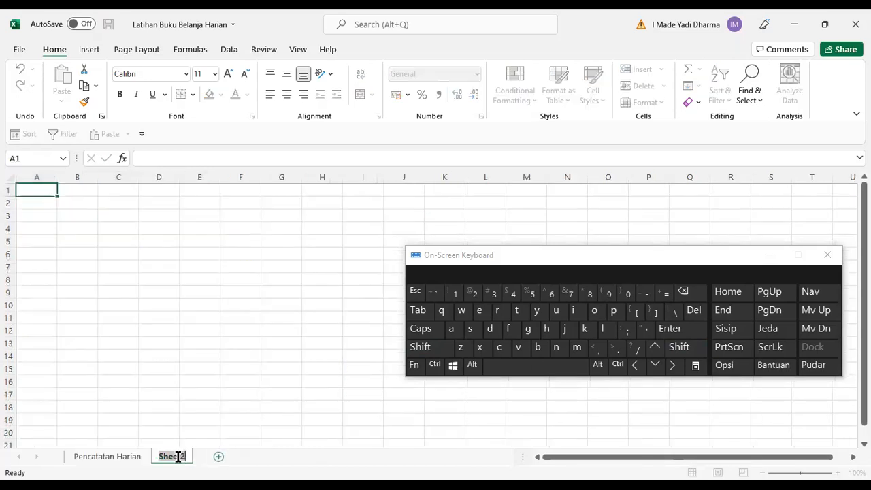
text(Pere)
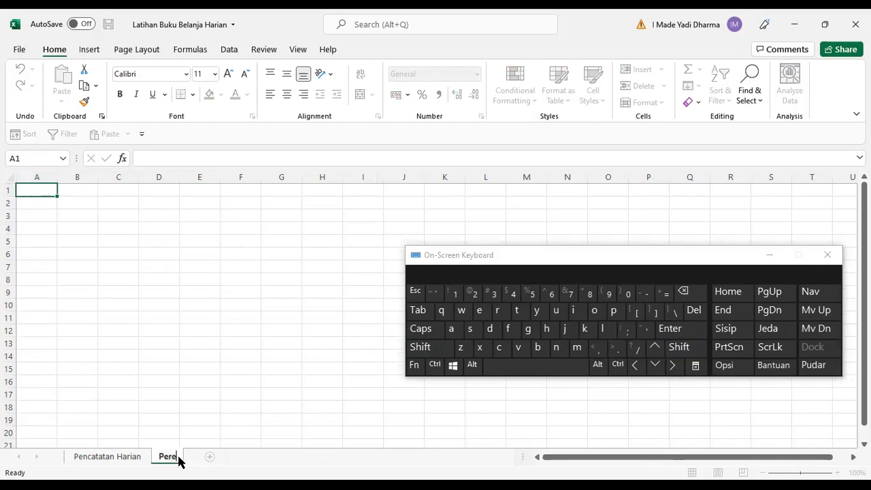
text(ncanaan)
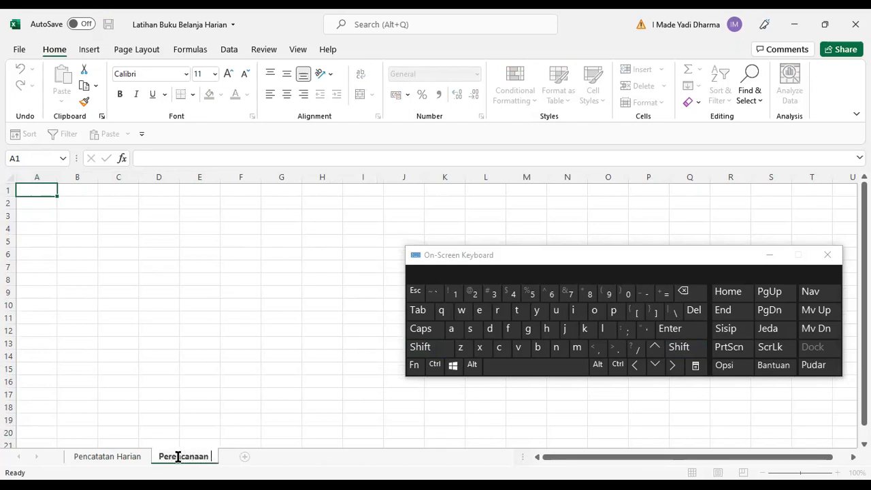
text( Belanja Bulanan)
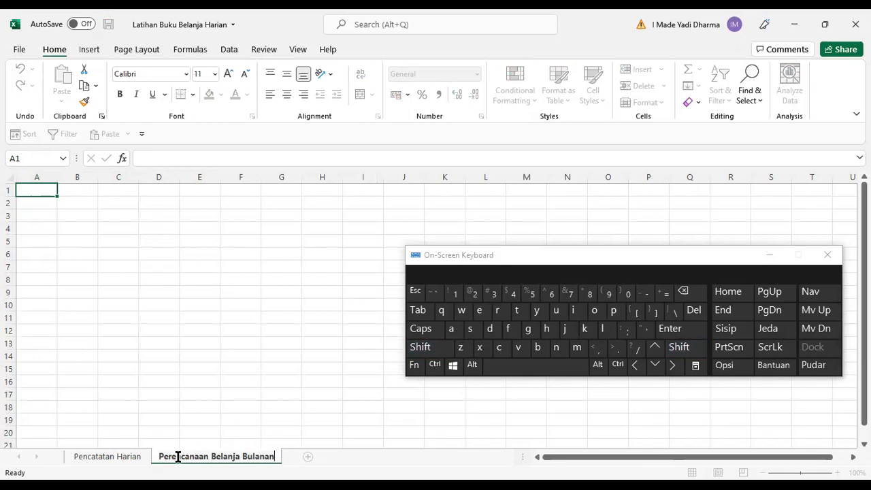
key(Return)
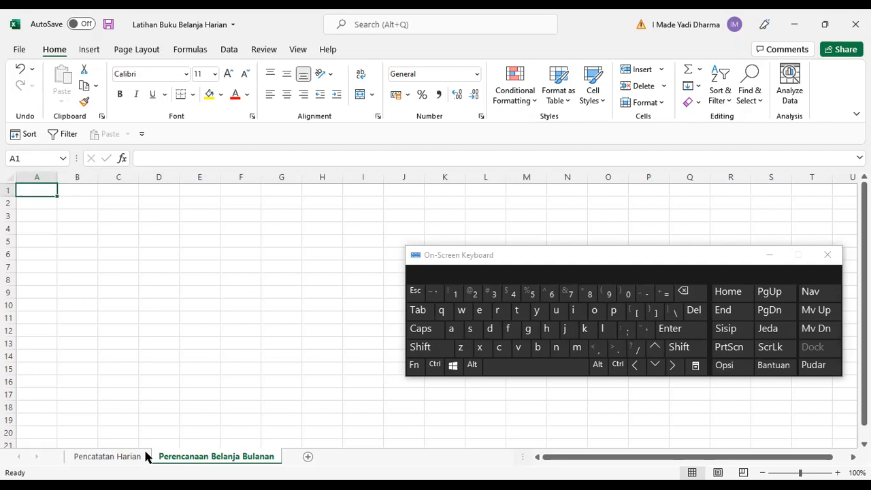
Copy the title and header rows A1:G2 from the Pencatatan Harian sheet.
click(113, 460)
click(220, 296)
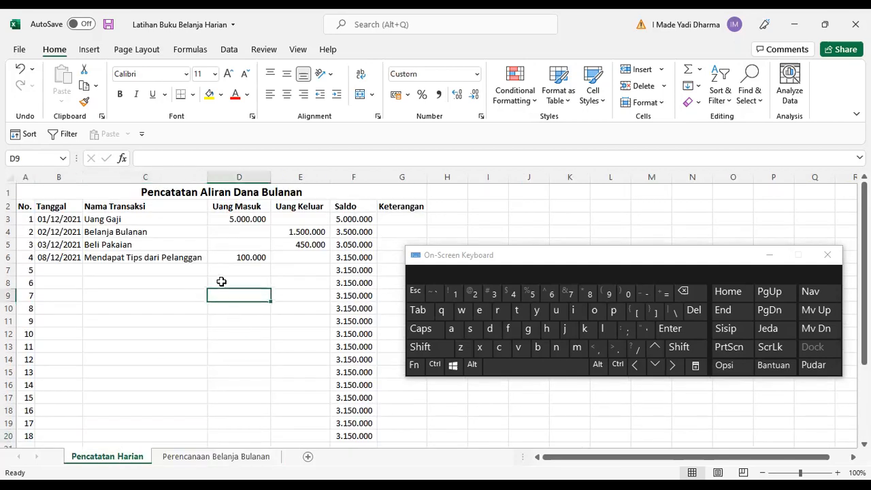
click(37, 188)
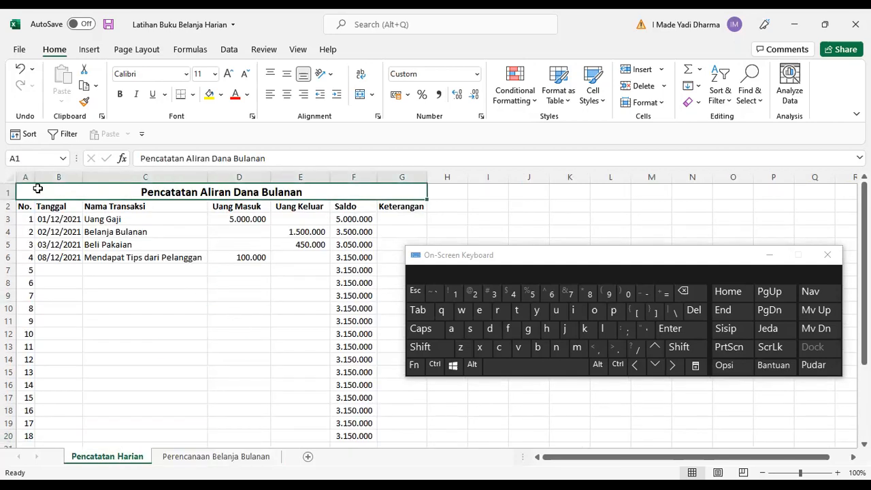
drag(37, 188, 35, 202)
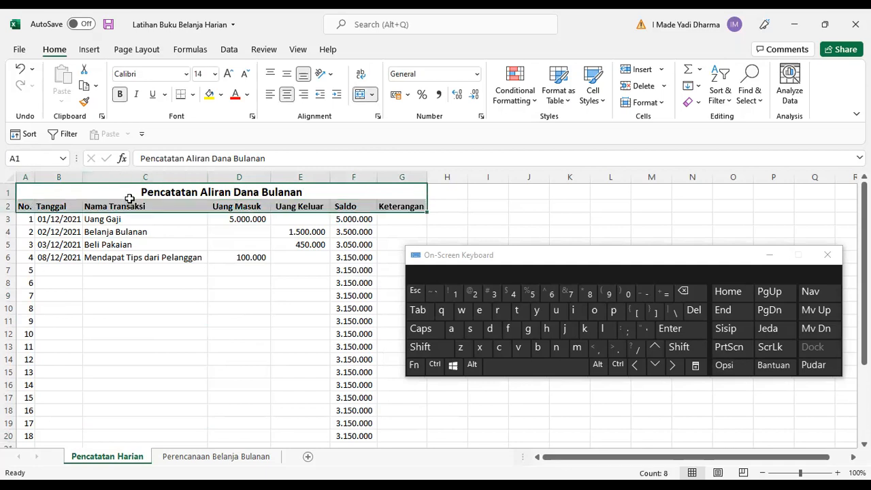
click(434, 365)
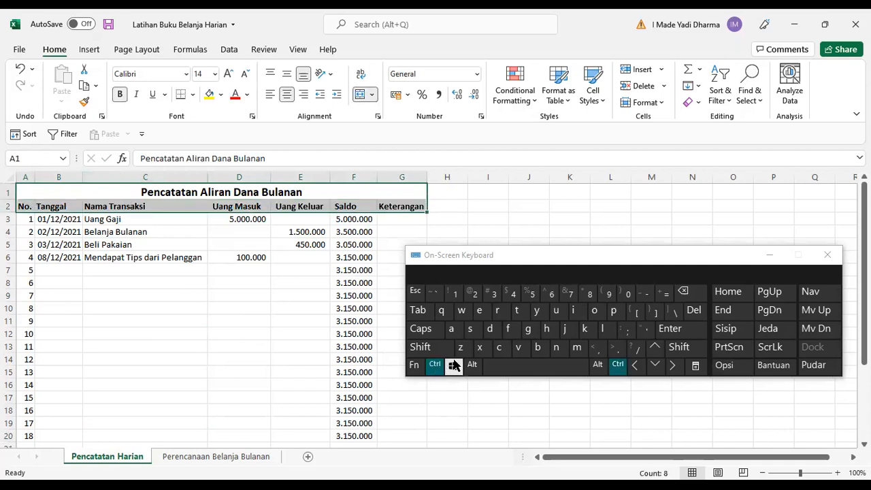
click(501, 348)
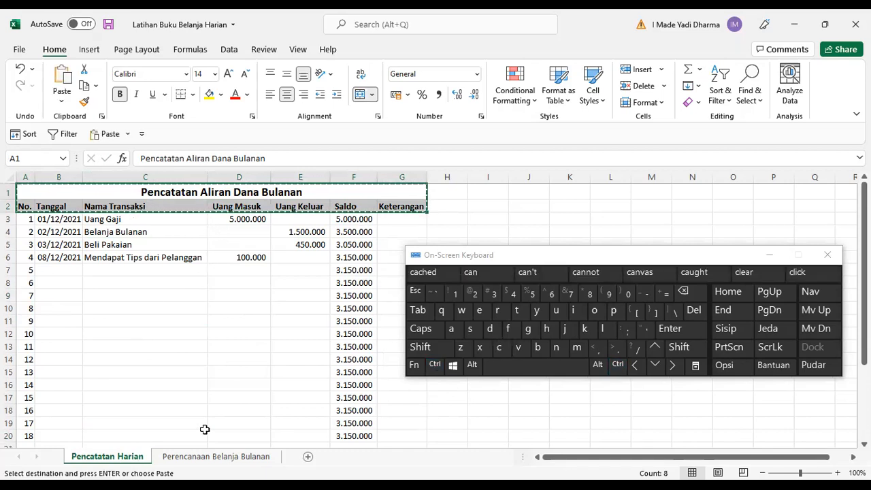
Paste the copied title and headers at A1 of the Perencanaan Belanja Bulanan sheet.
click(218, 457)
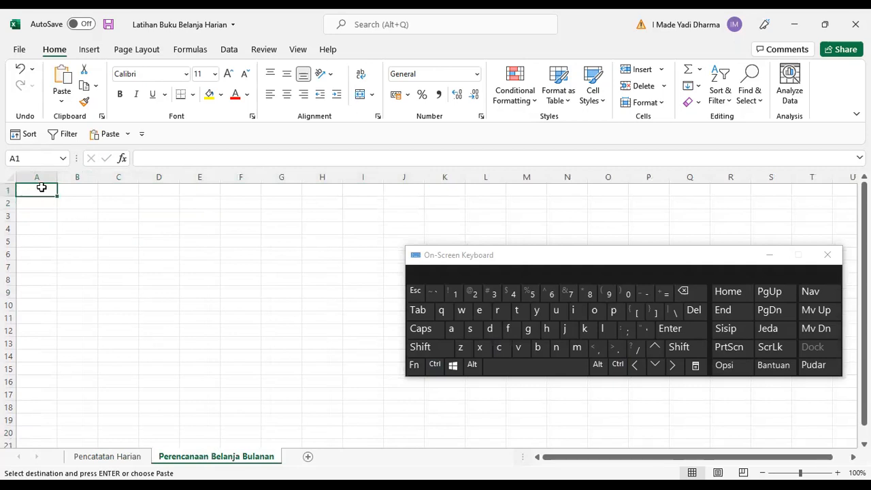
click(435, 365)
click(520, 349)
click(199, 270)
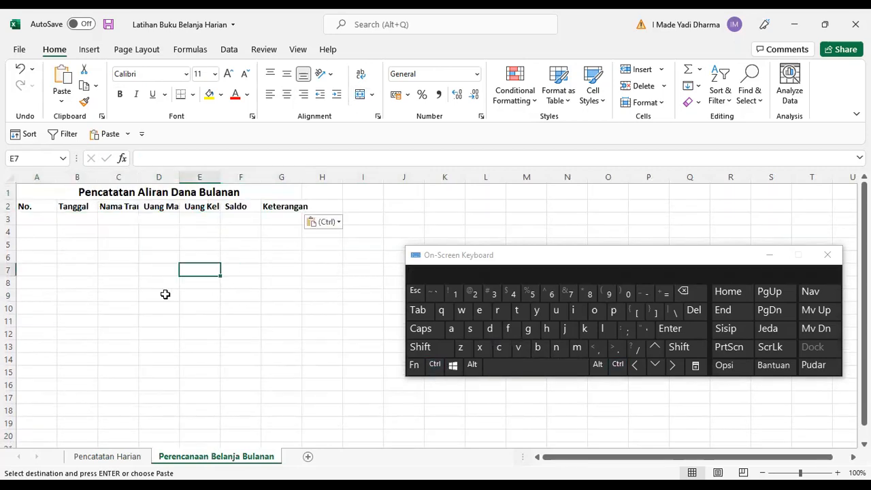
Select the whole sheet and autofit all column widths to the pasted headers.
click(80, 218)
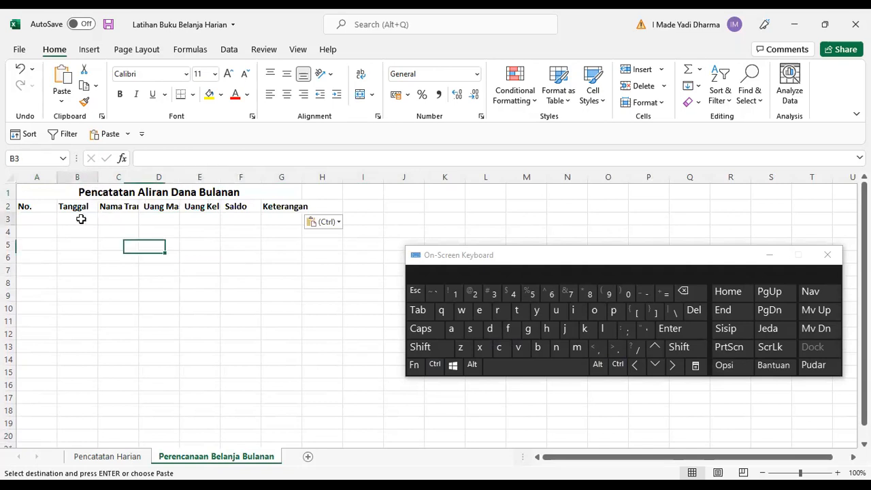
click(87, 177)
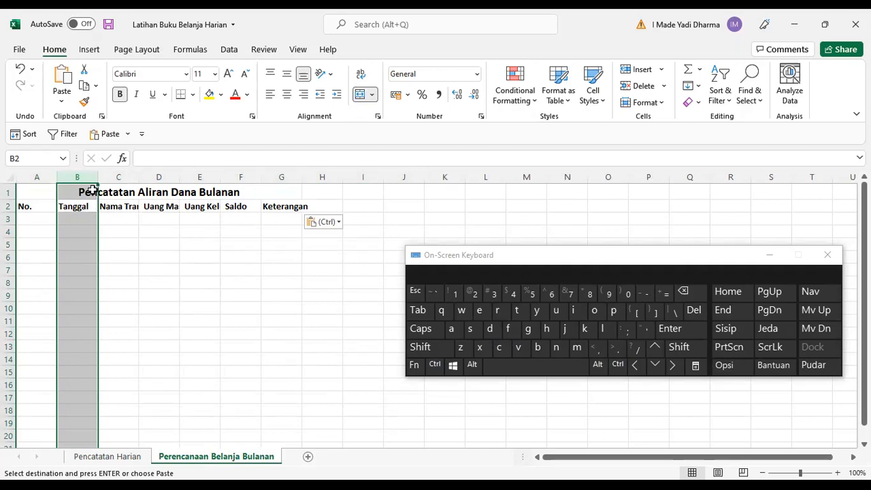
click(9, 177)
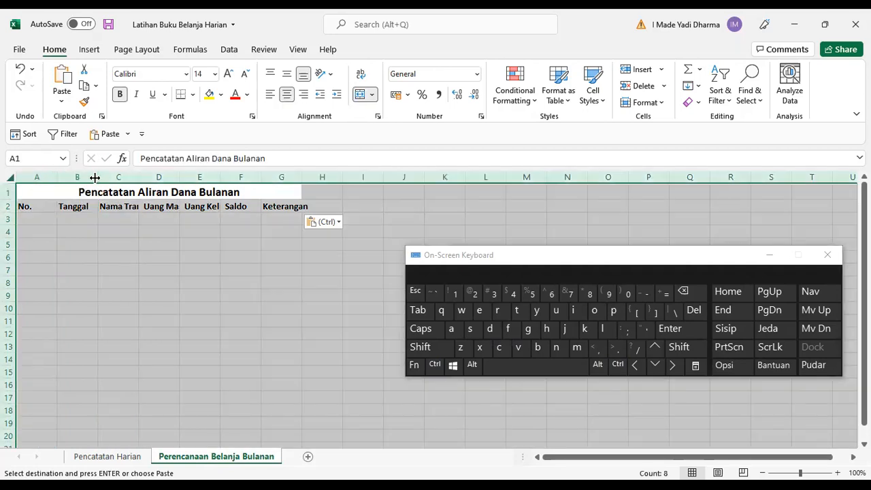
click(130, 244)
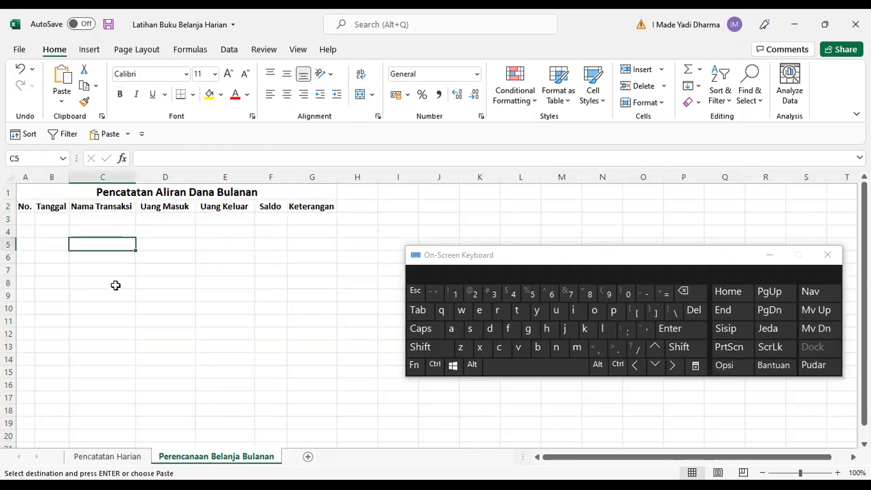
Change the first word of the title in A1 to Perencanaan, making it Perencanaan Aliran Dana Bulanan.
click(27, 221)
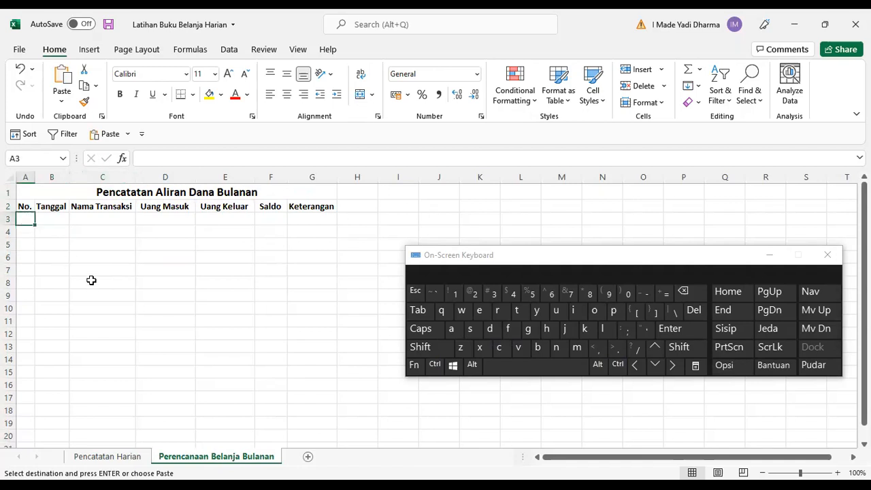
click(117, 197)
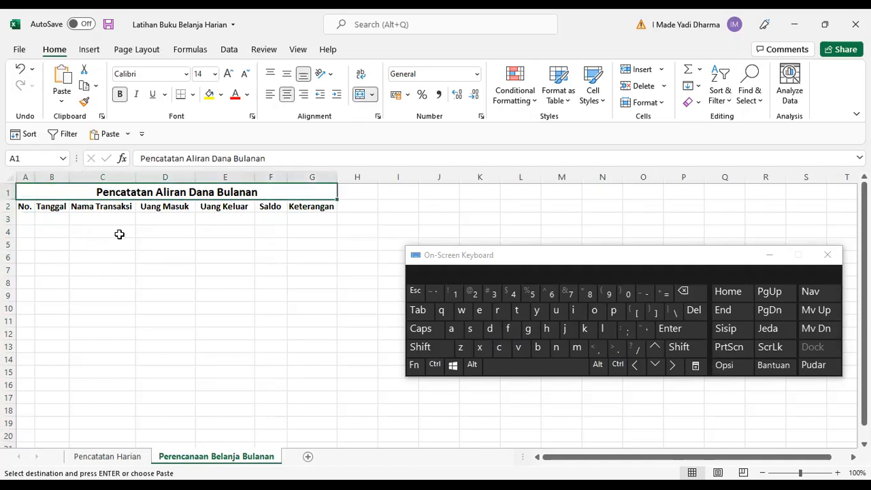
double_click(163, 158)
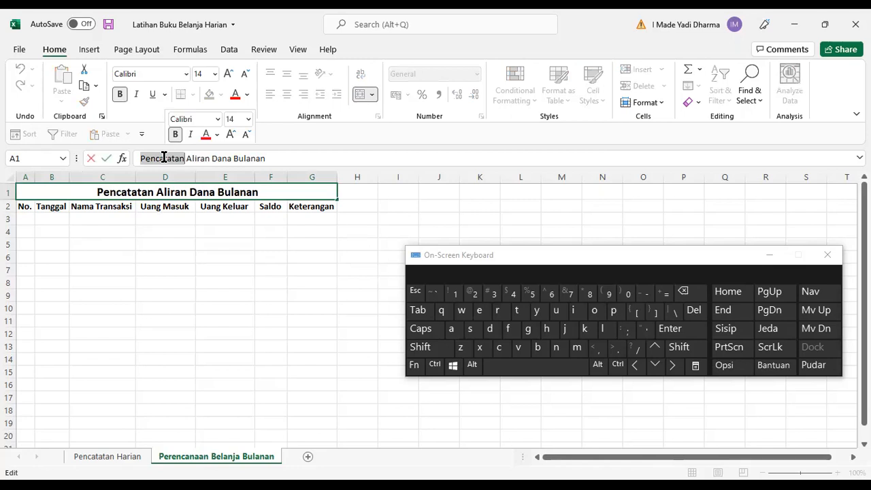
text(Perencanaan)
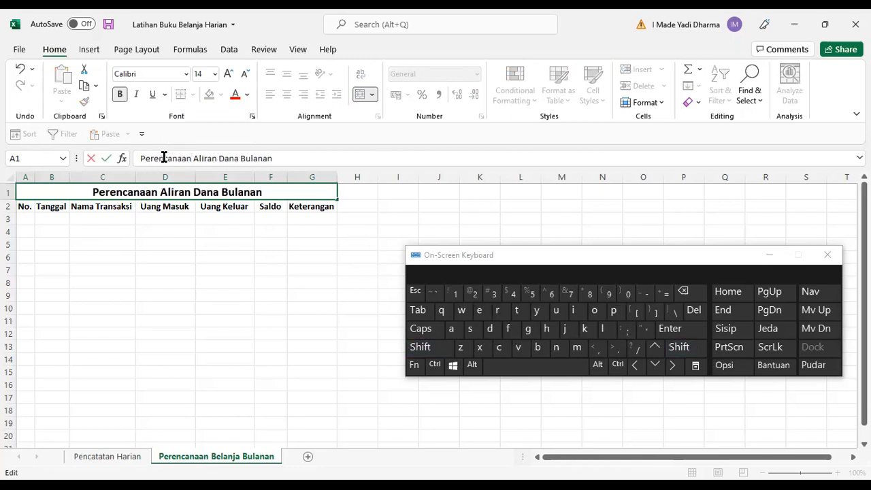
key(Return)
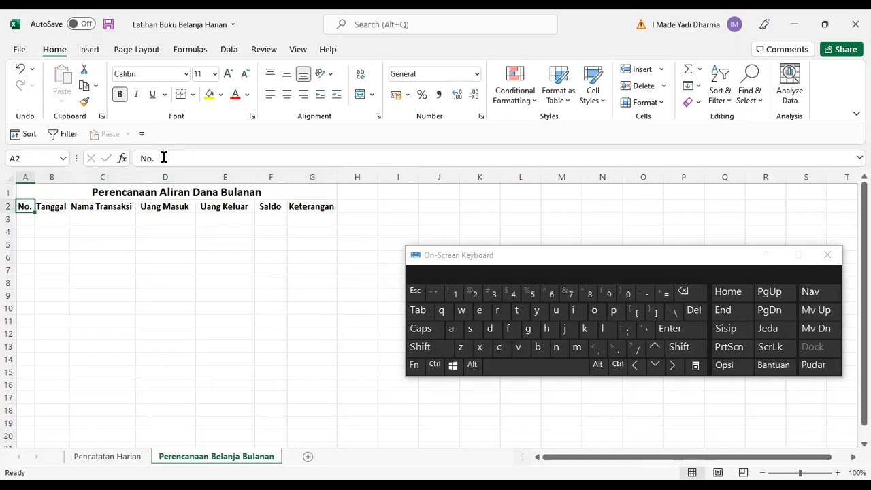
Edit the end of the title to read Perencanaan Aliran Dana Bulan Desember 2021.
click(272, 194)
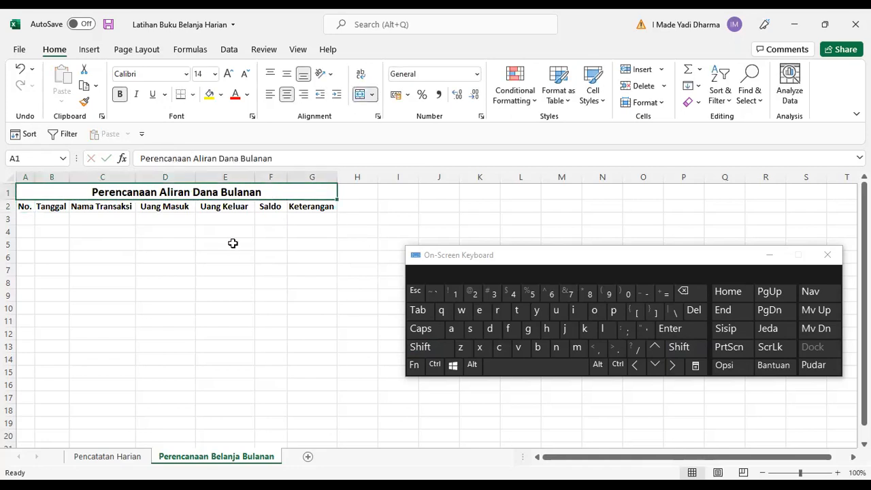
key(F2)
key(shift+Left)
key(shift+Left)
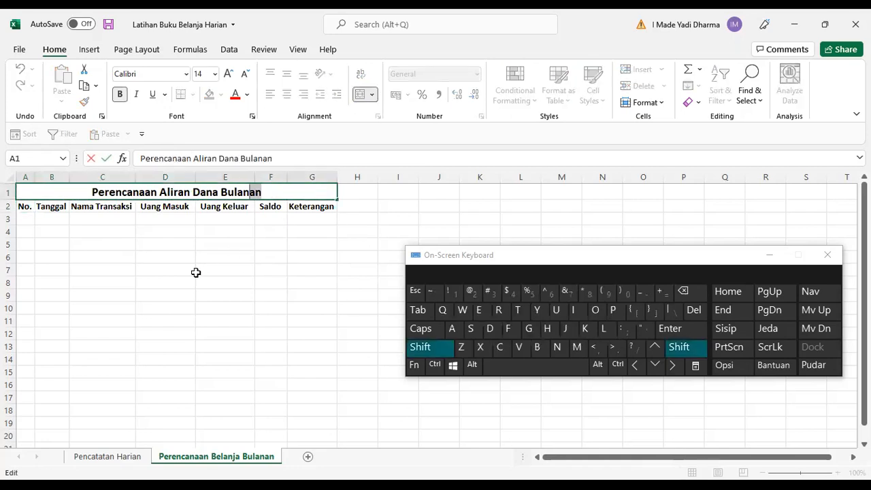
key(BackSpace)
text(D)
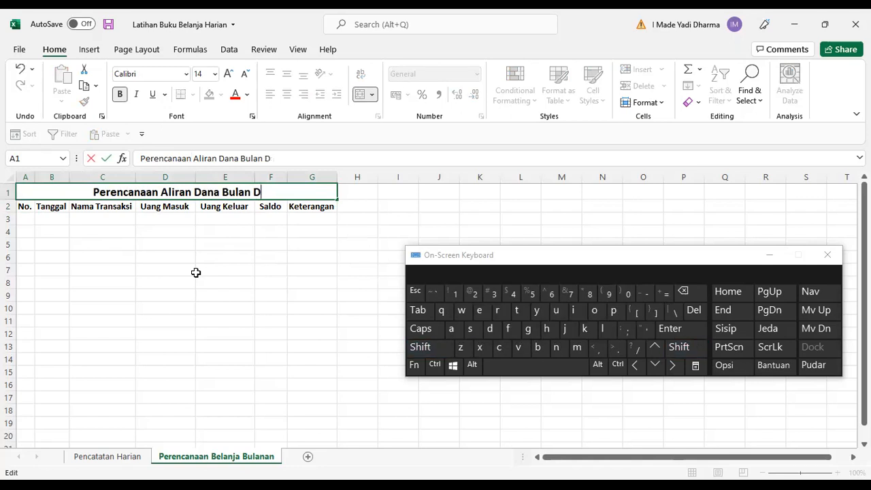
text(esember 2021)
key(Return)
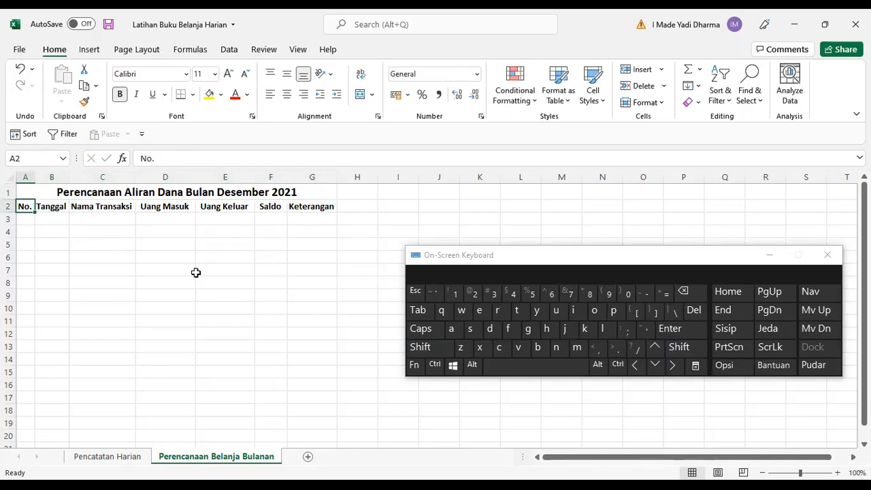
Fill the first row with date 1/12/2021, transaction Terima Gaji and Uang Masuk 5000000.
key(Right)
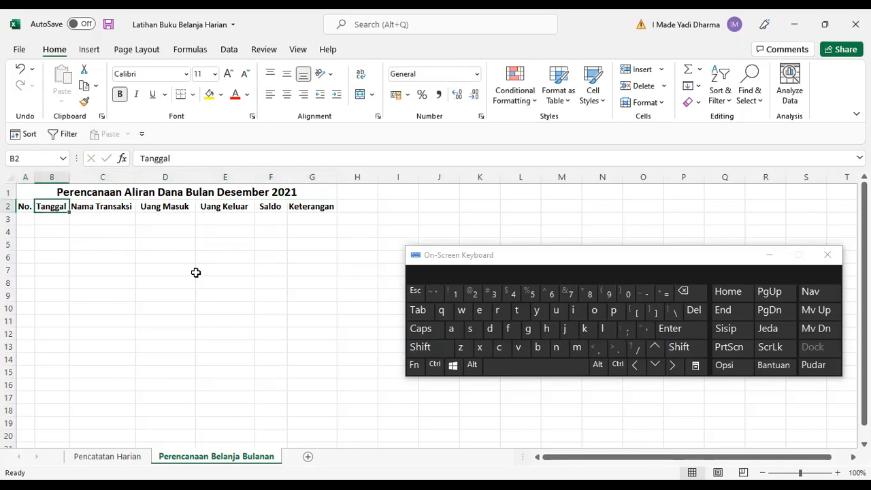
key(Down)
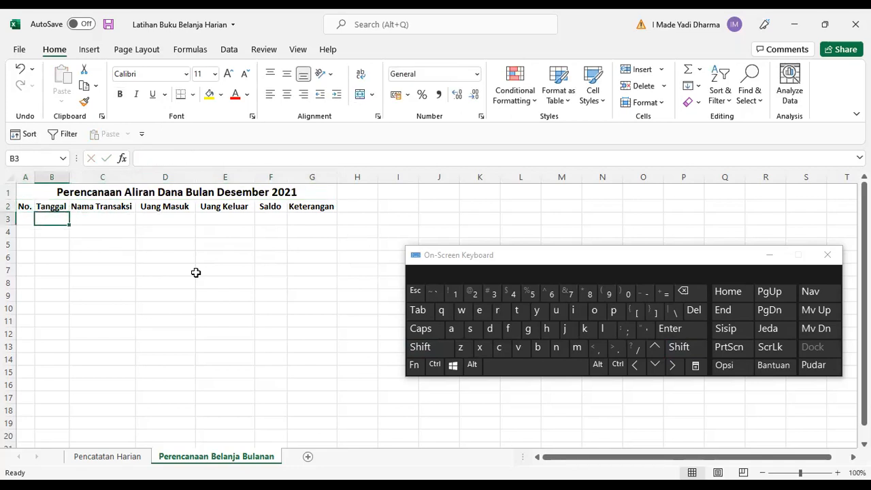
text(1)
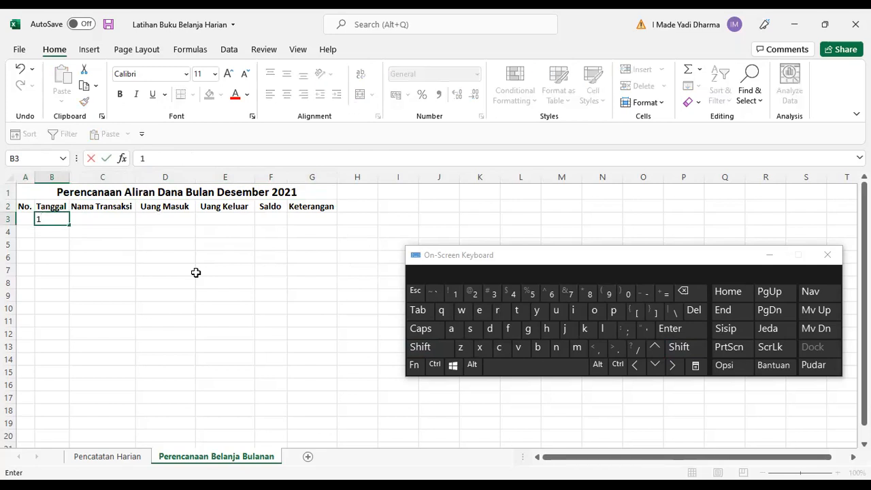
text(/12/2021)
key(Tab)
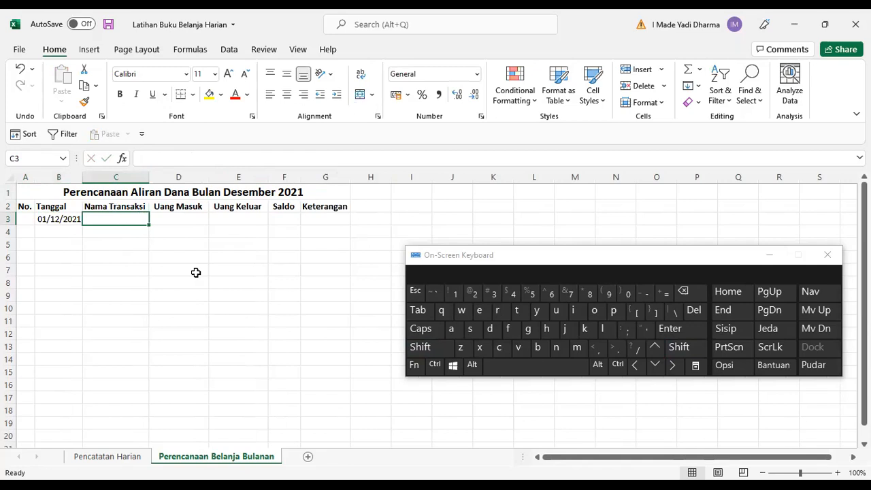
text(Gaji)
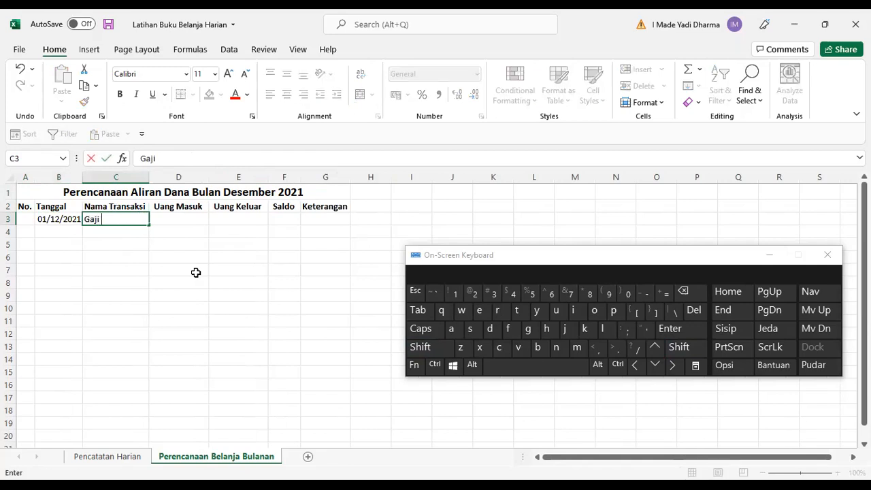
key(BackSpace)
text(Terima Ga)
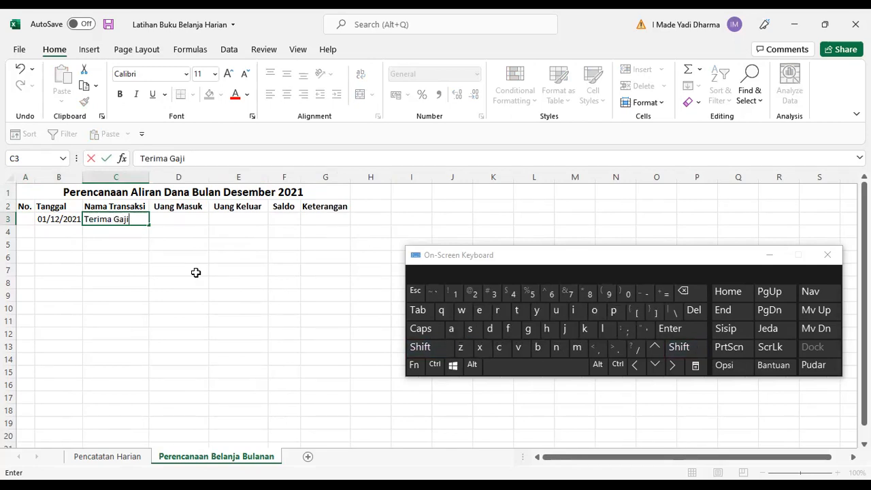
key(Tab)
text(500000)
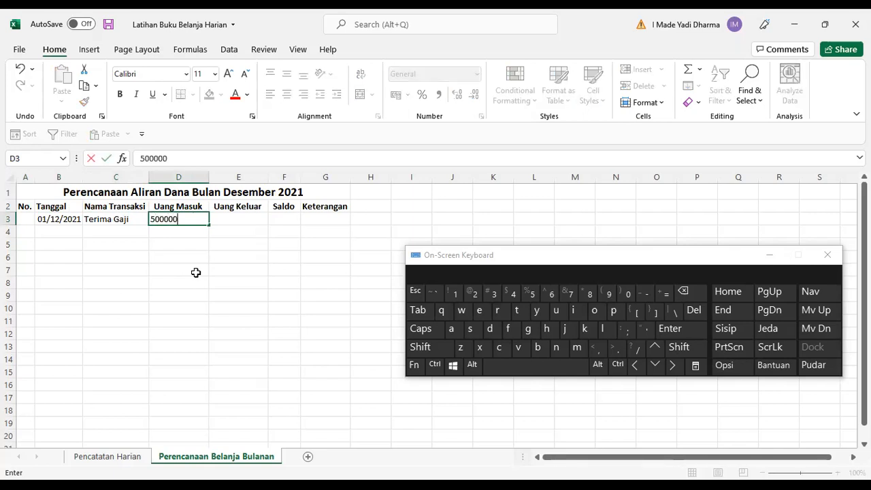
text(0)
key(Tab)
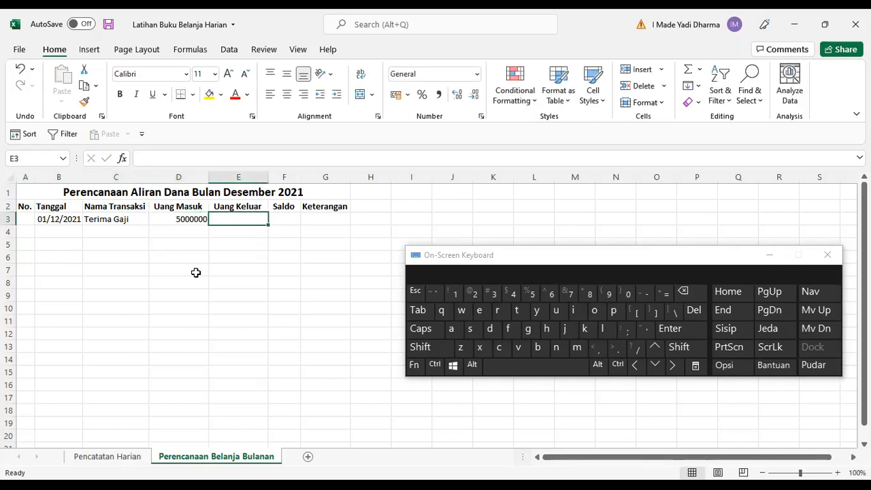
Format columns D to F with thousands separators and no decimal places.
click(182, 177)
shift+click(284, 177)
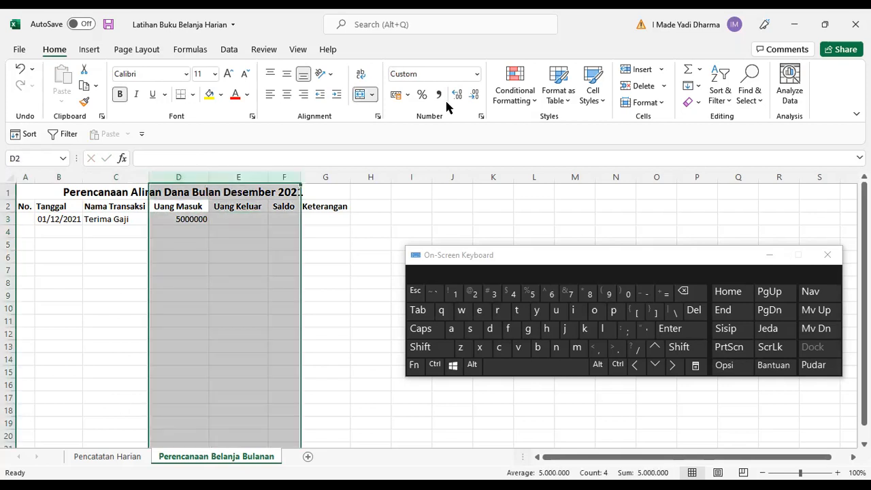
click(440, 97)
click(474, 94)
click(474, 94)
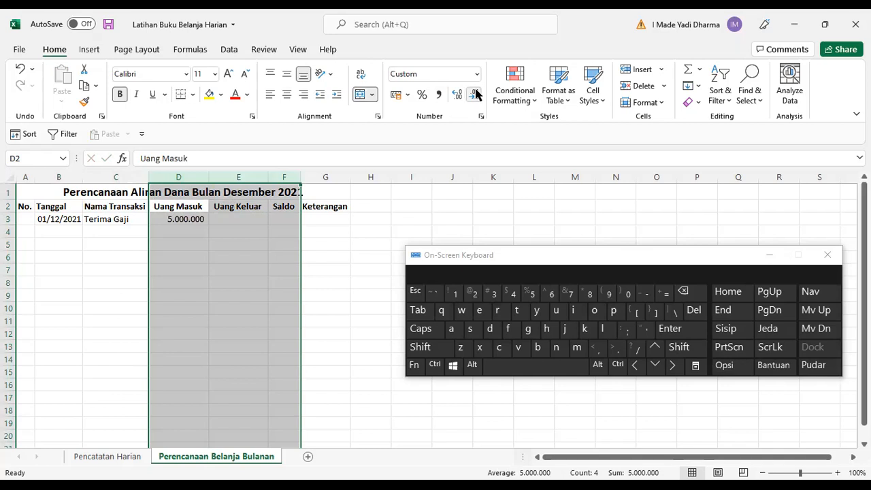
click(249, 220)
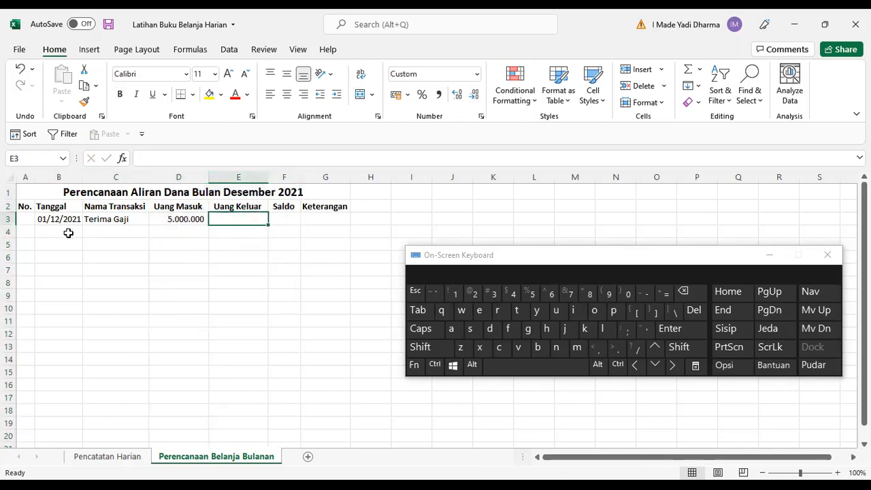
click(110, 232)
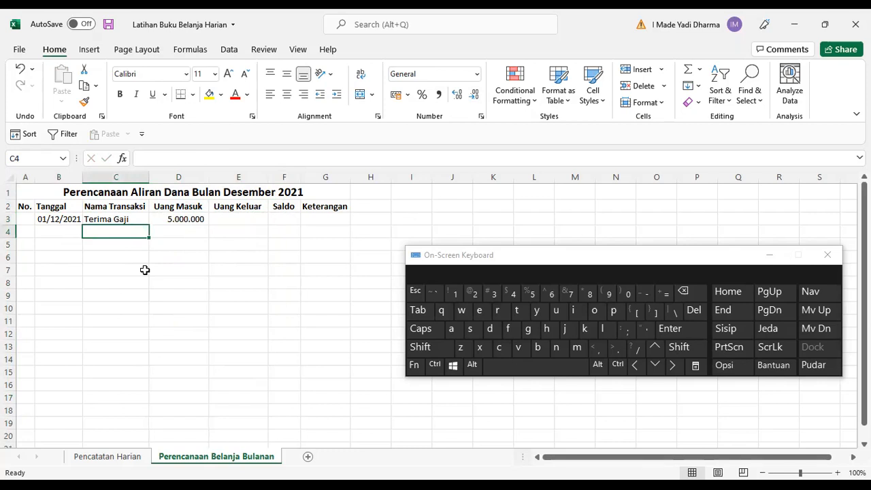
text(Ke)
key(BackSpace)
key(BackSpace)
text(B)
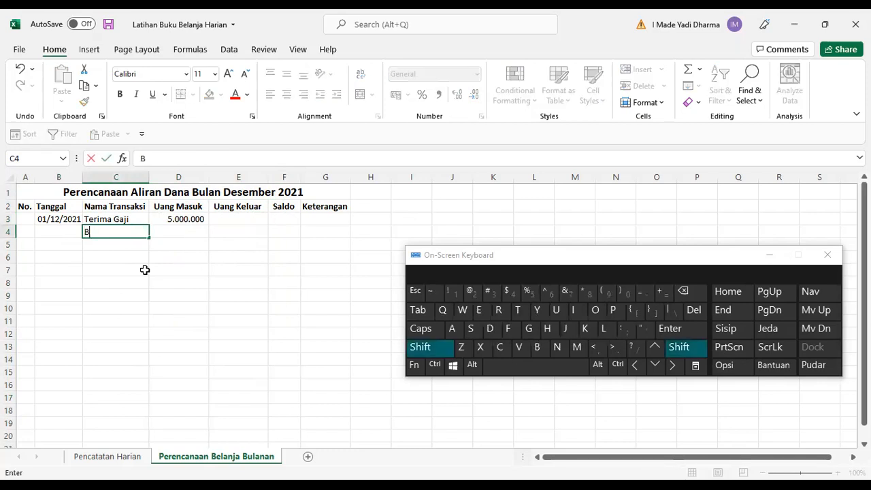
text(elanja)
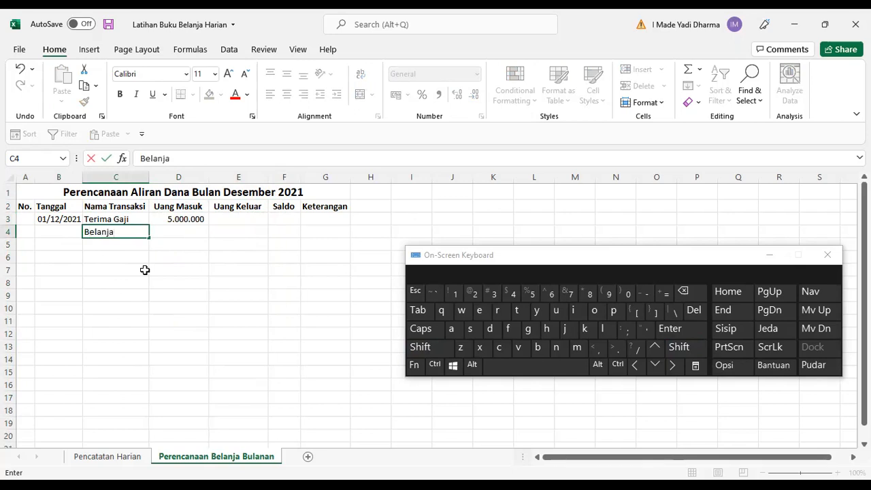
text( Bulanan)
key(Tab)
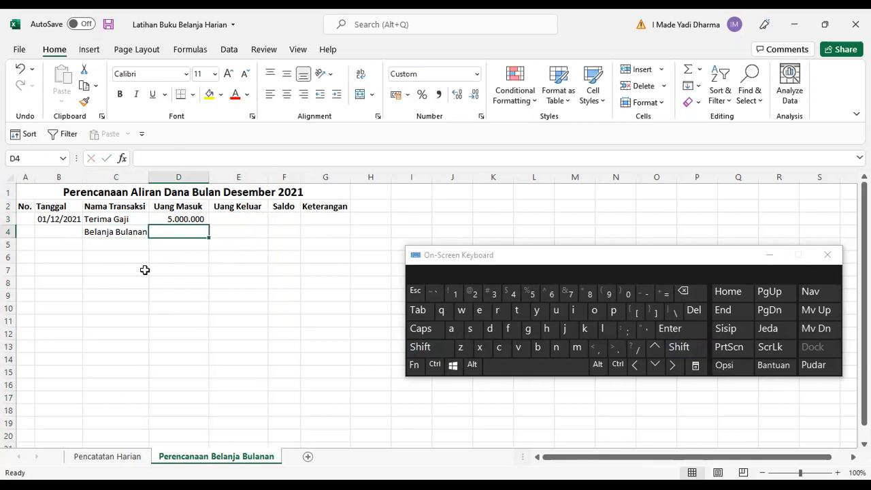
key(Left)
key(Delete)
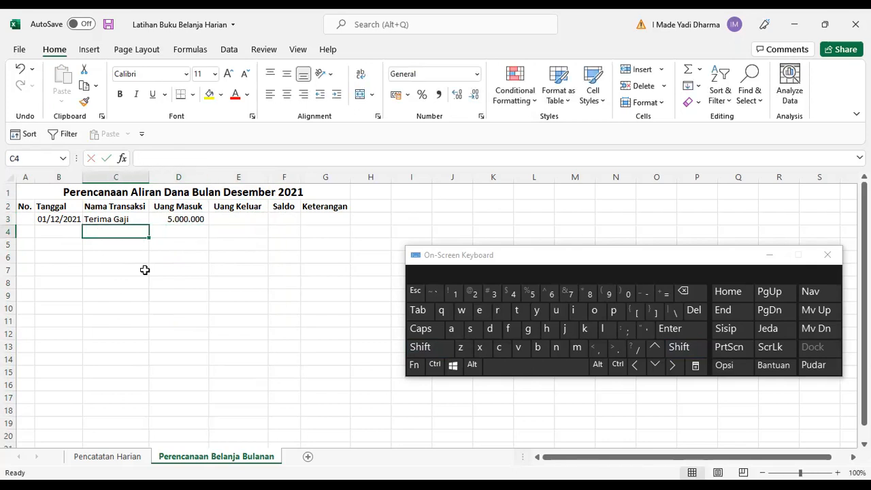
Enter Beras as the transaction name in C4.
key(shift)
text(Beras)
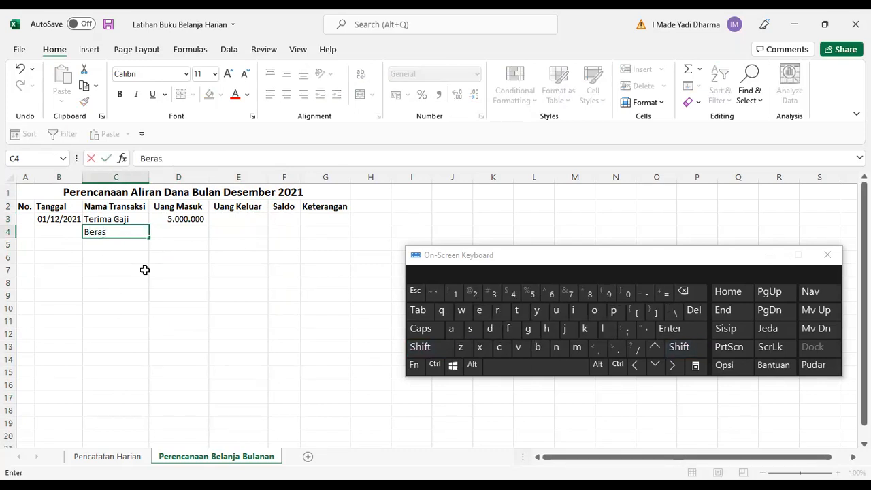
key(Tab)
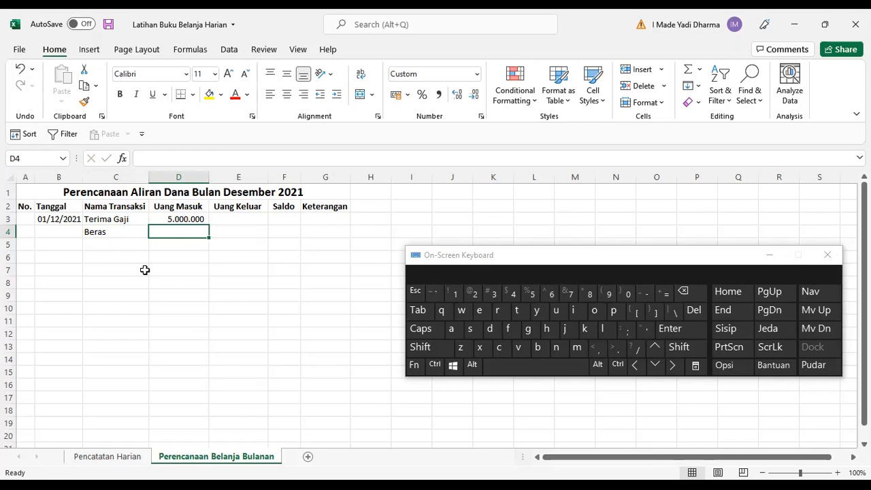
Enter 0,5 in cell I4 beside the Beras row as the rice portion.
key(Tab)
key(Tab)
key(Tab)
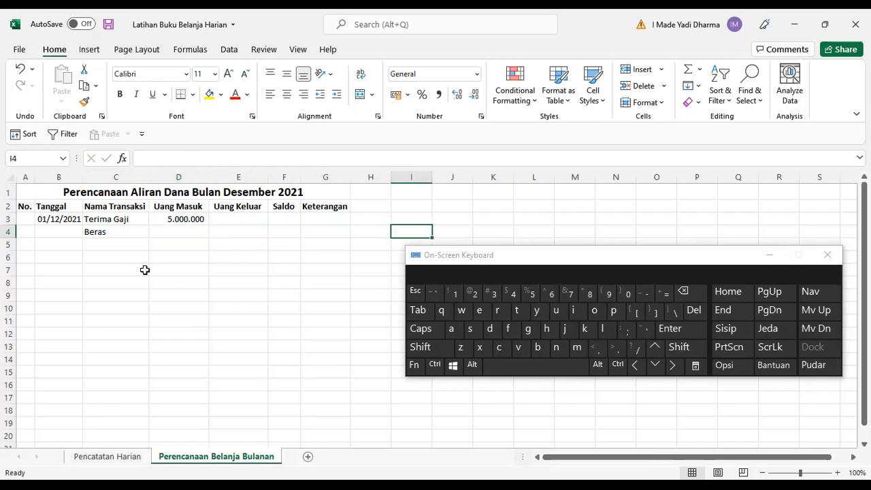
key(Left)
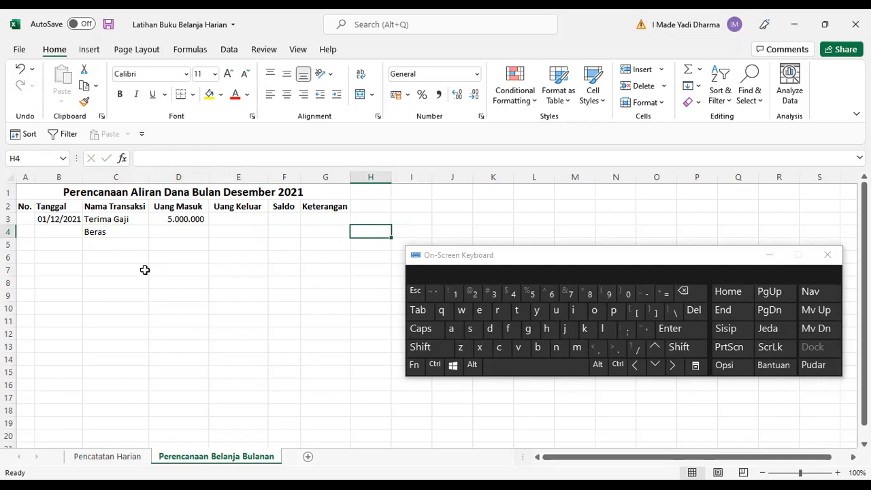
key(Left)
key(Left)
key(Left)
key(Left)
key(Left)
key(Right)
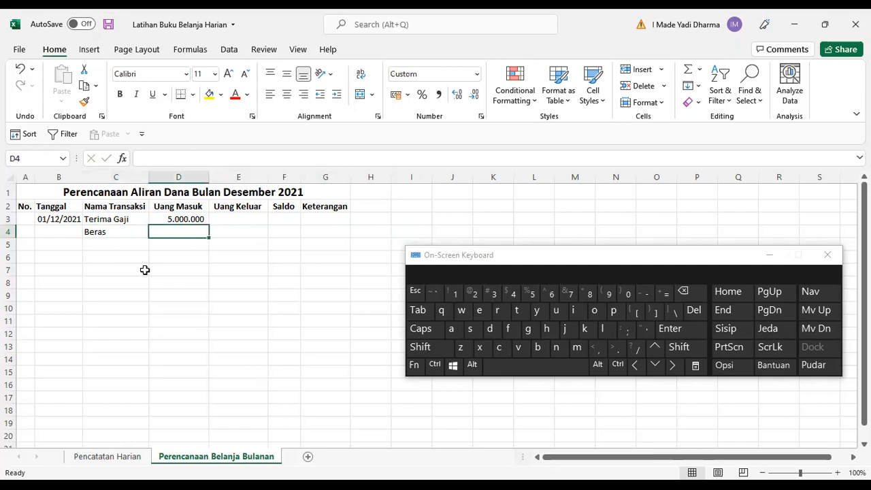
key(Right)
key(Right)
key(Right)
key(Right)
key(Right)
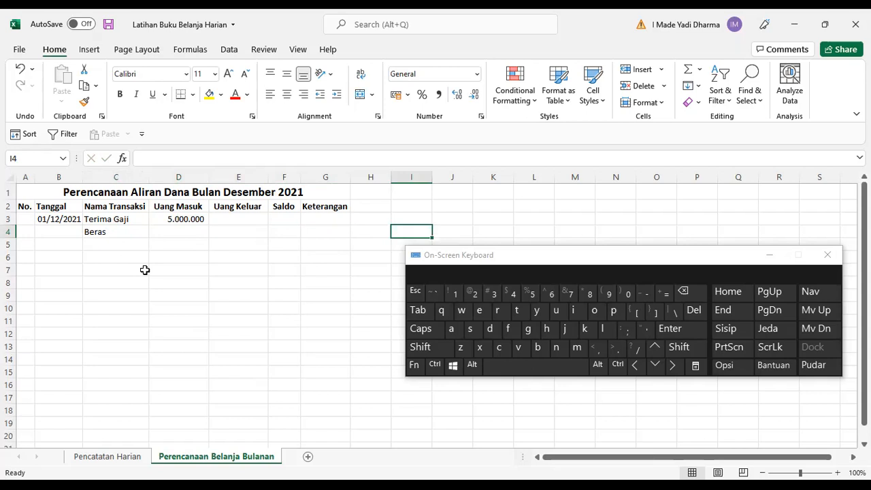
text(5)
key(BackSpace)
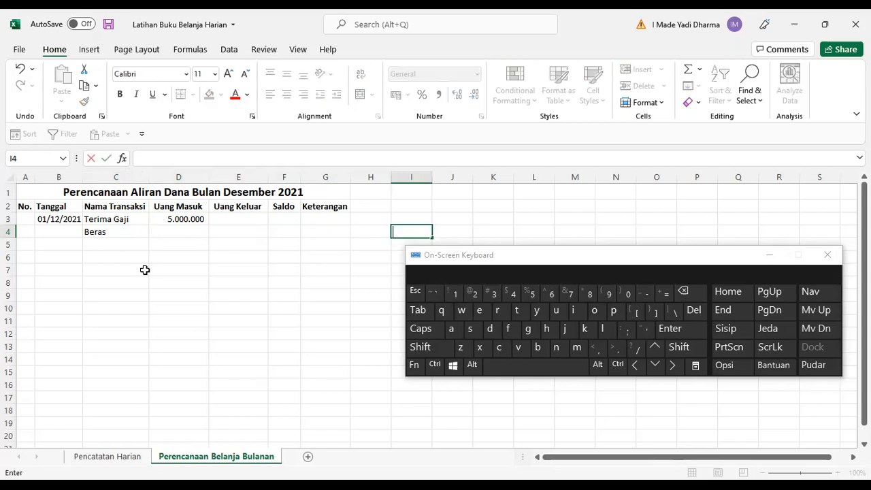
text(/)
key(BackSpace)
text(5)
key(BackSpace)
text(0,5)
key(Tab)
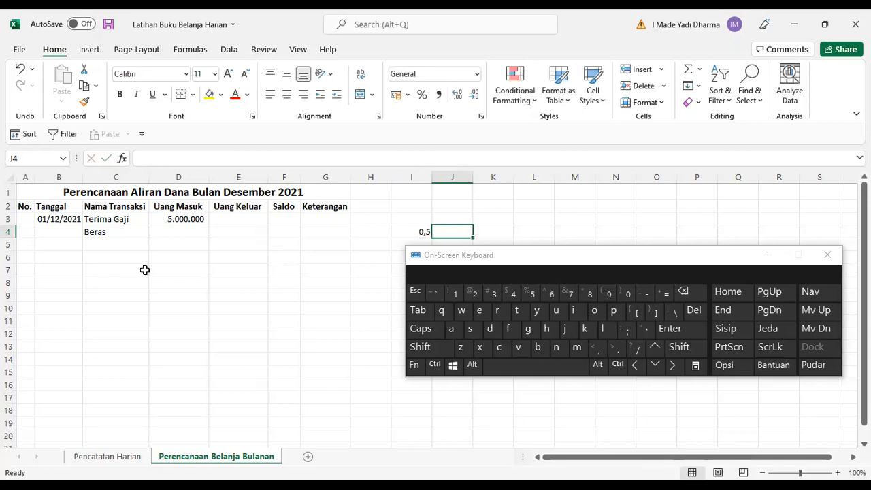
Label cell I3 as Makan Harian.
key(Up)
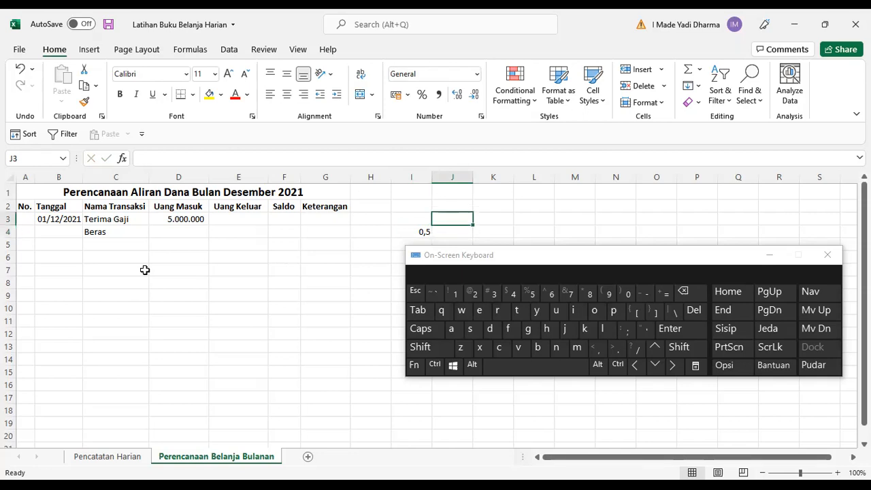
key(Left)
text(Makan)
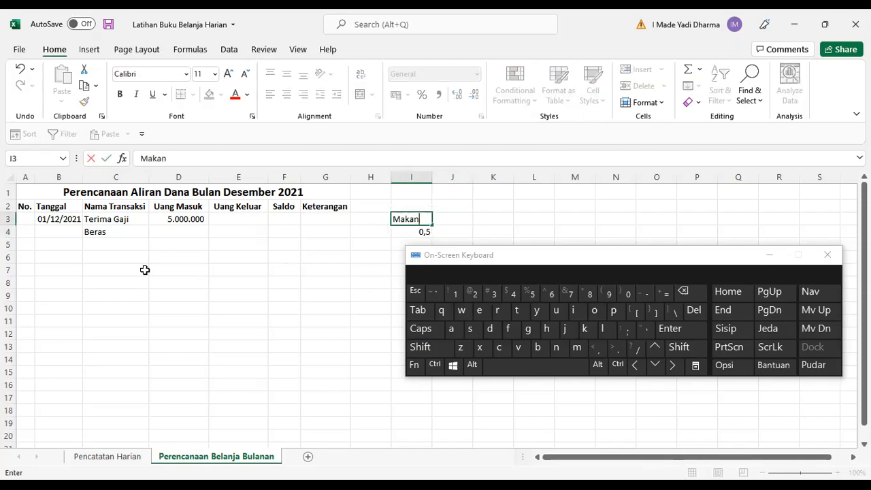
text( Harian)
key(Right)
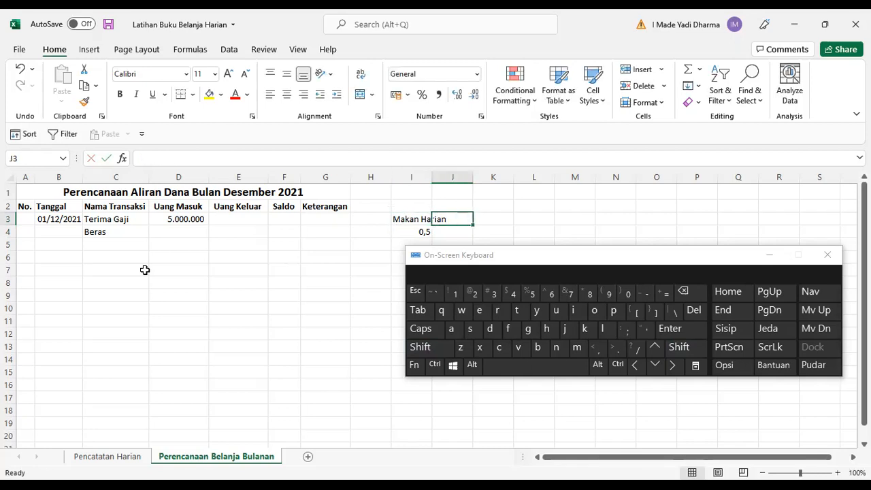
Label J3 as J orang and enter 3 in J4.
key(Down)
key(Up)
text(J orang)
key(Return)
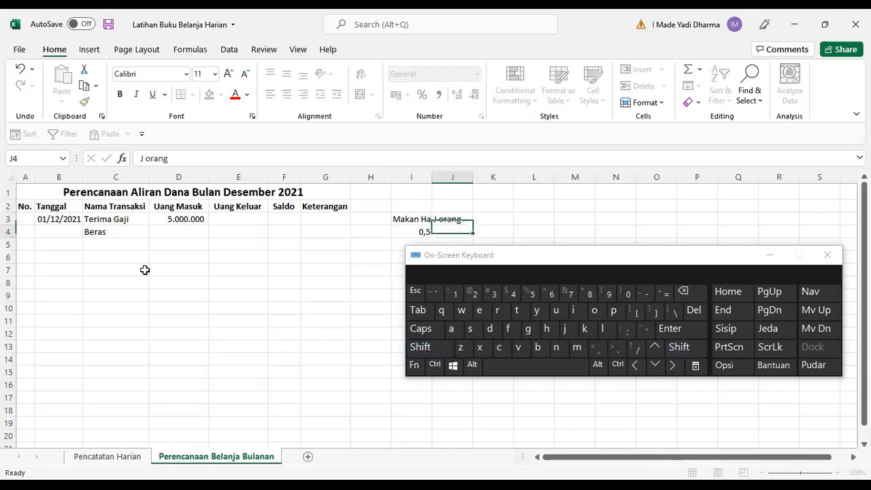
text(3)
key(Tab)
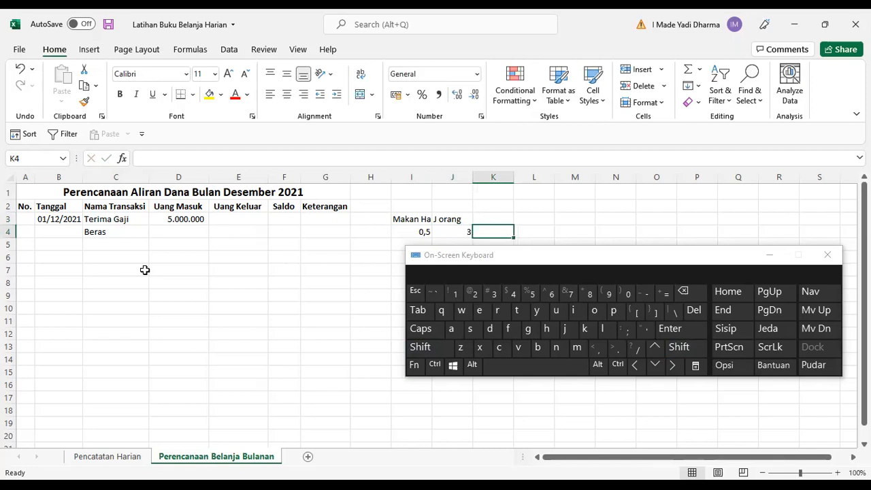
Compute K4 as a formula multiplying I4 by J4.
text(=)
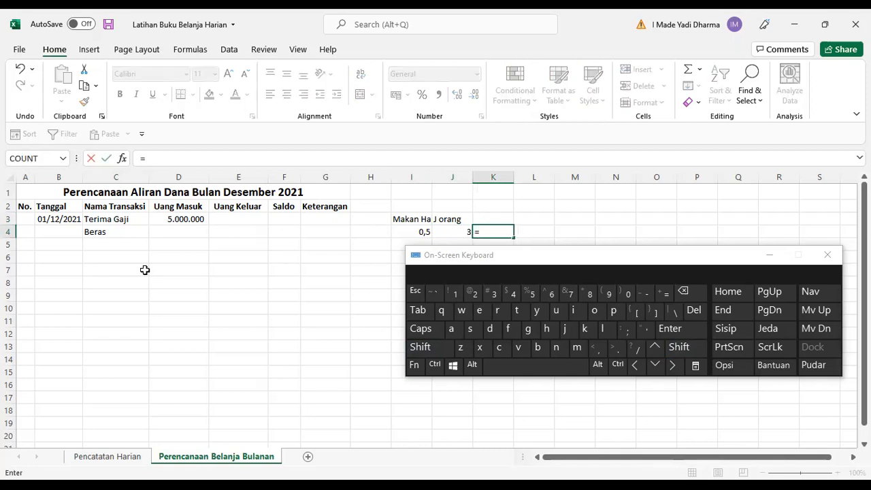
key(Left)
key(Left)
text(*)
key(Left)
key(Return)
key(Up)
key(Right)
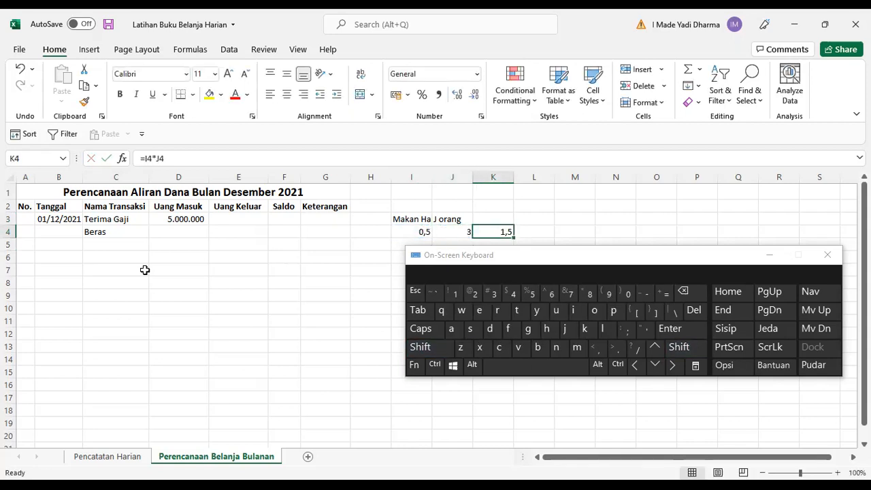
Label cell K3 as Kg / Hari.
key(Up)
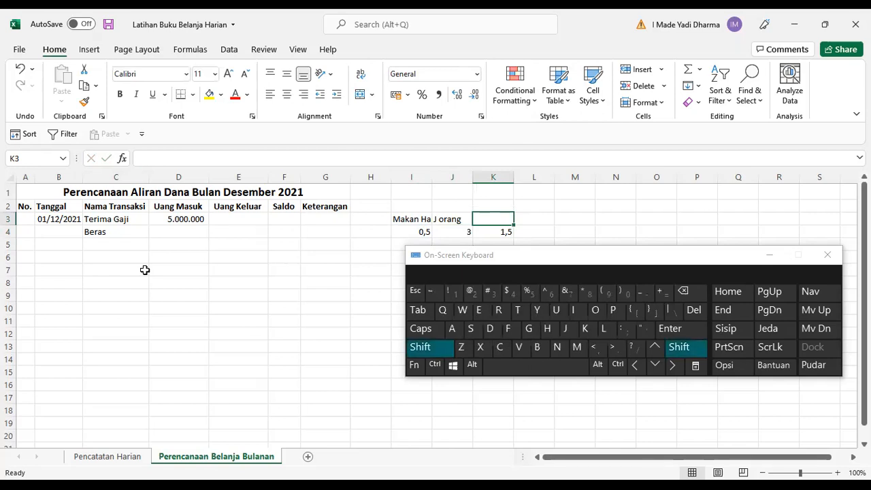
text(Kg / Hari)
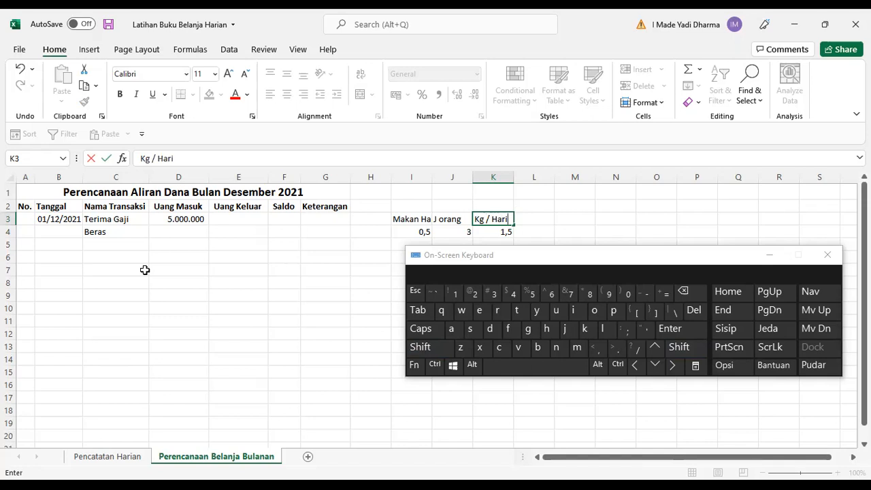
key(Tab)
Enter 31 in L4 and label L3 as Hari / Bulan.
key(Down)
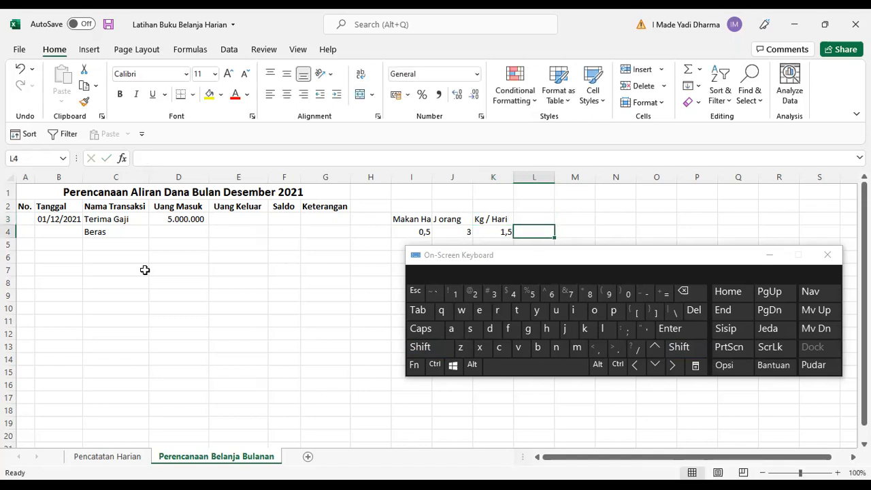
text(31)
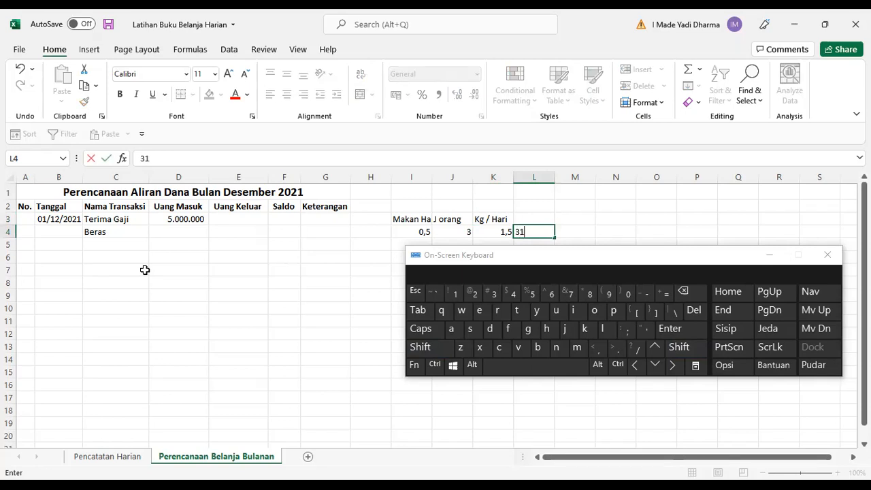
key(Tab)
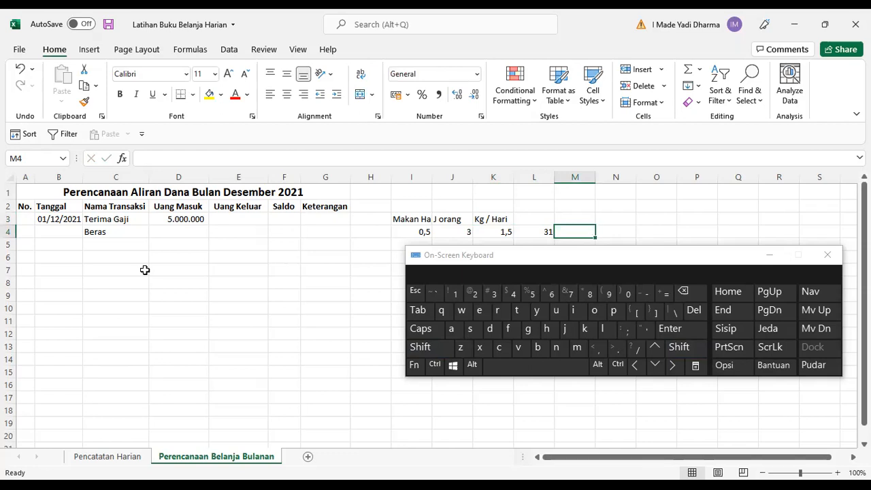
key(Left)
key(Up)
text(Ha)
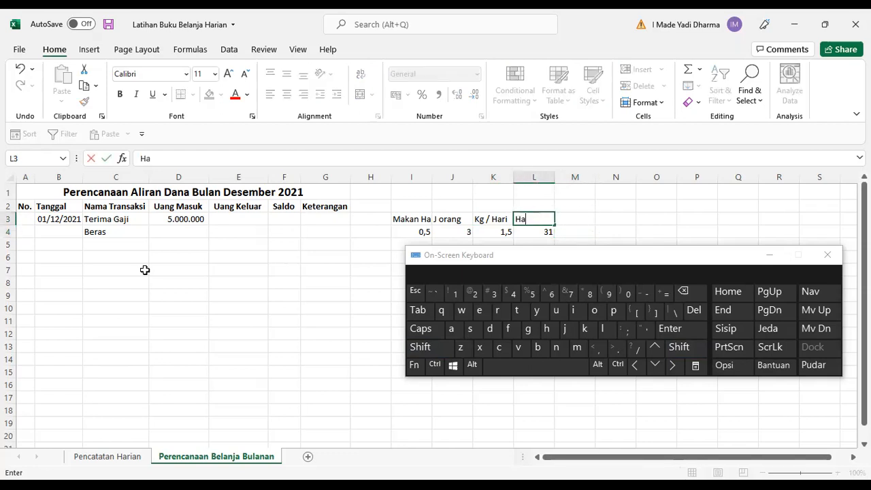
text(ri / Bulan)
key(Tab)
Label cell M3 as T. Keb. Beras.
key(Down)
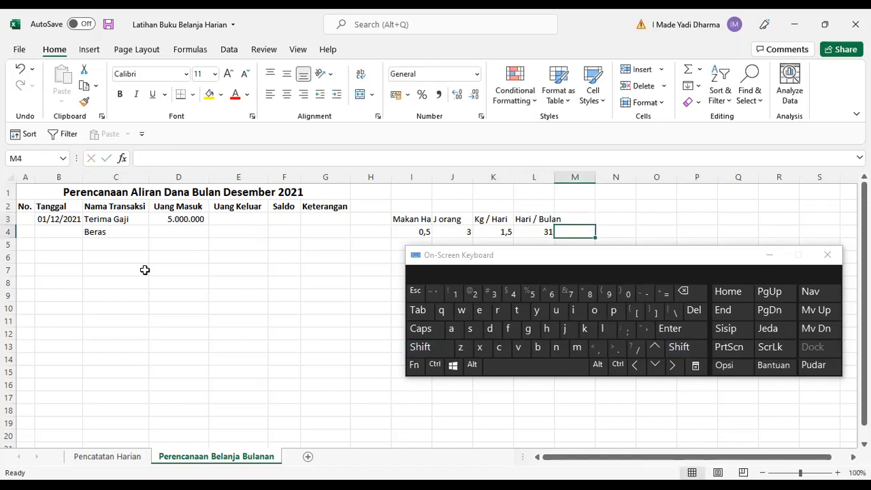
key(Up)
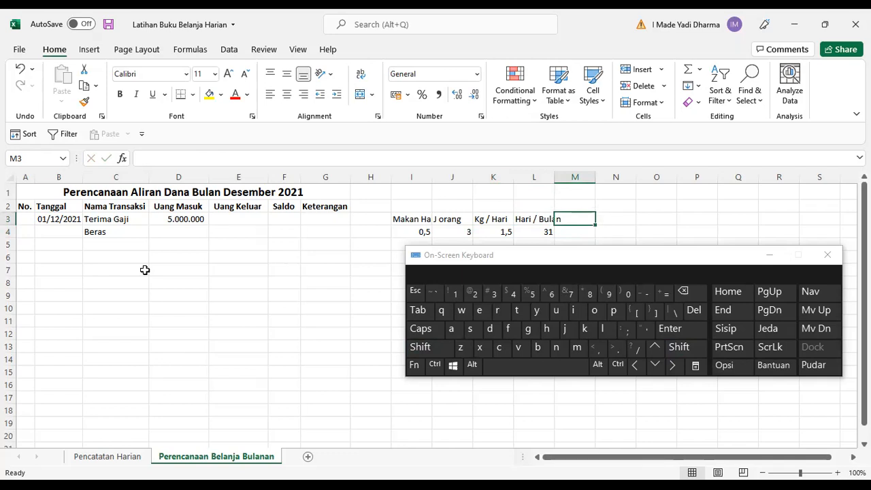
text(T. )
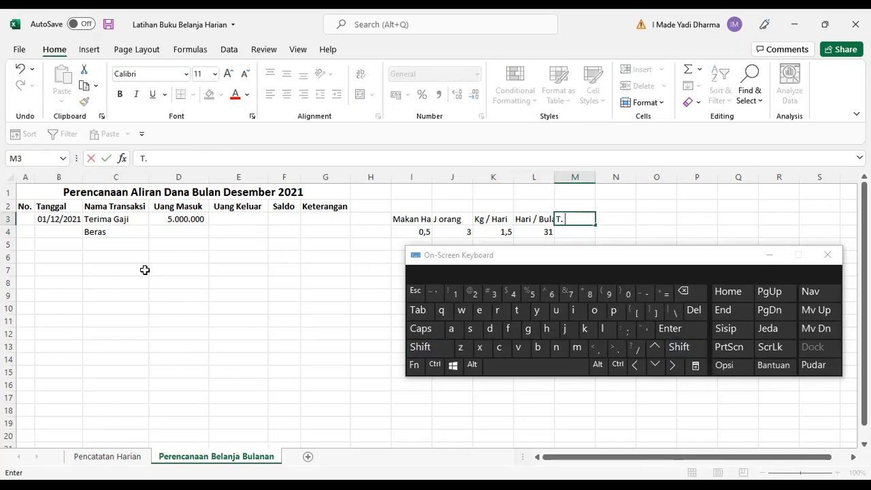
text(Keb. Beras)
key(Return)
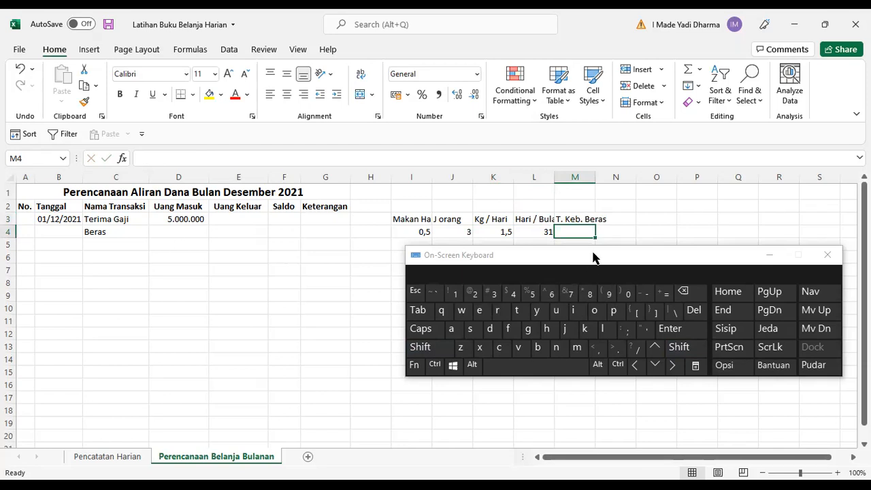
Compute M4 as a formula multiplying L4 by K4.
drag(594, 254, 559, 330)
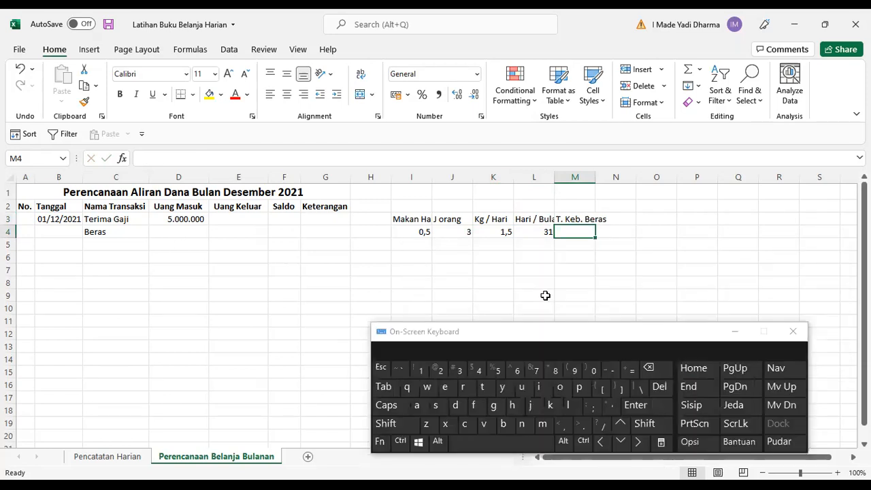
text(=)
key(Left)
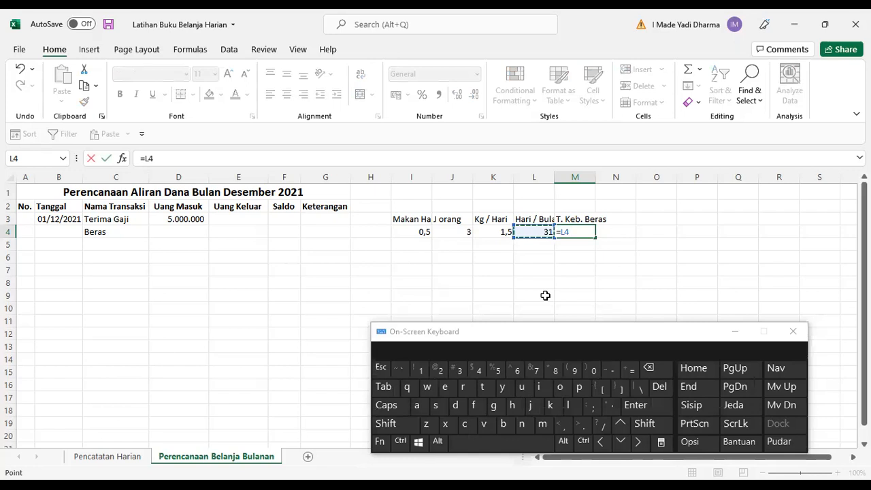
text(*)
key(Left)
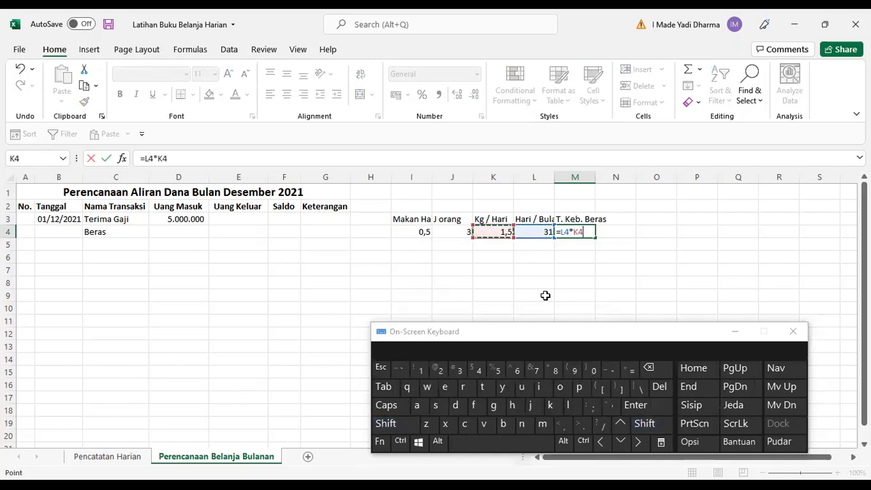
key(Return)
key(Up)
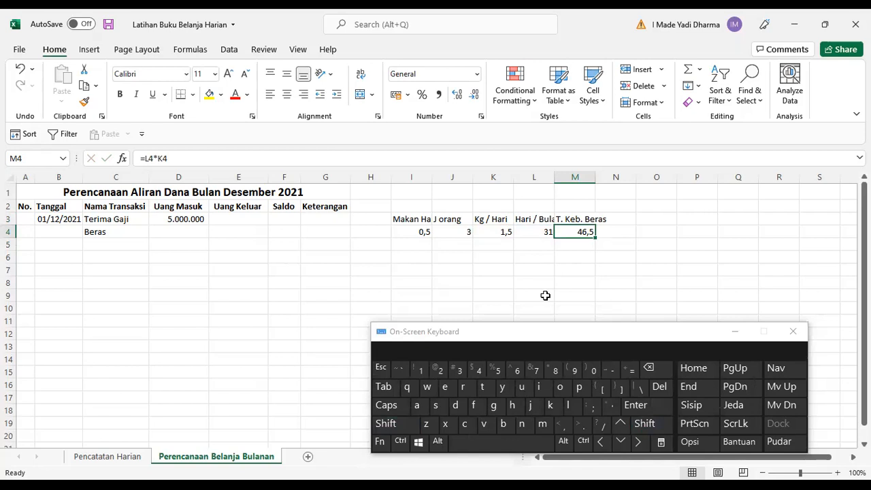
Inspect the formula in M4 and the input values along row 4.
key(Left)
key(Left)
key(Left)
key(Left)
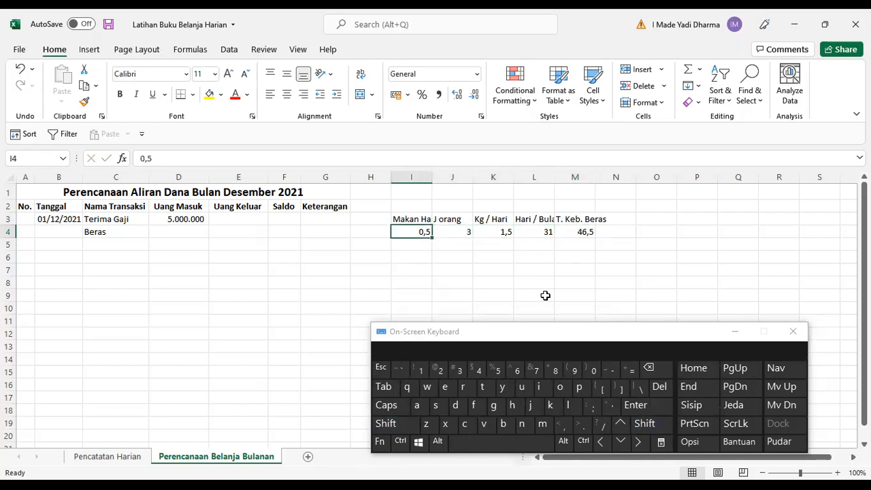
key(Right)
key(Right)
key(Right)
key(Right)
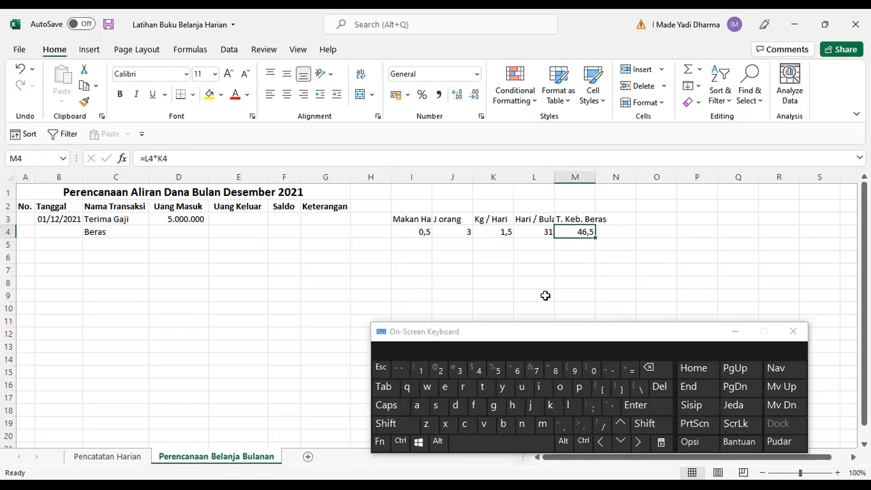
key(Left)
key(Right)
key(F2)
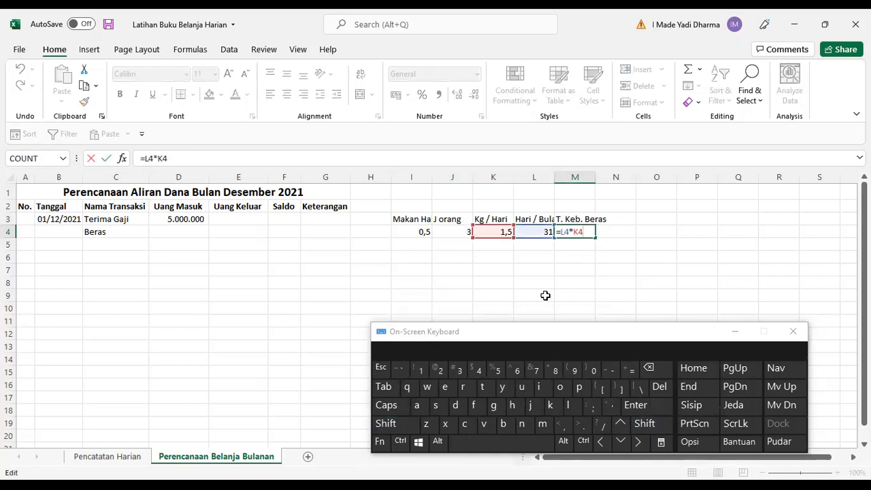
key(Escape)
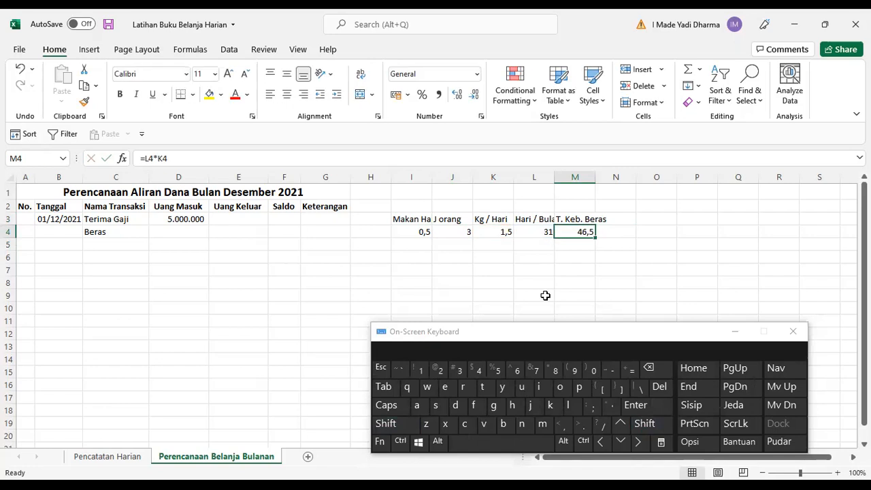
key(F2)
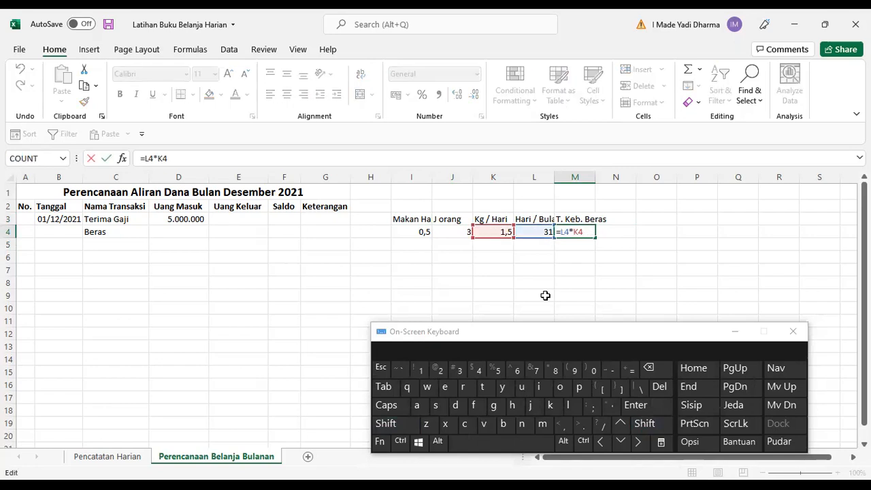
key(Escape)
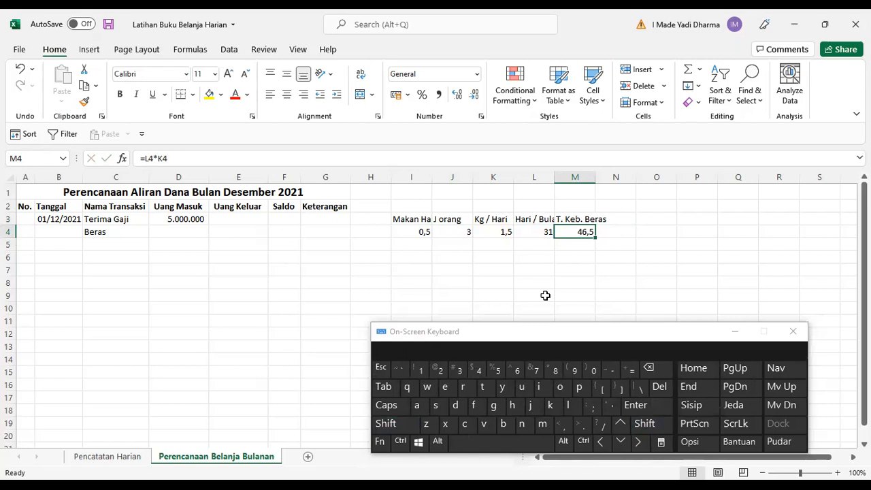
Change the Makan Harian value in I4 to 0,25.
key(Left)
key(Left)
key(Right)
key(Right)
key(Left)
key(Left)
key(Left)
key(Left)
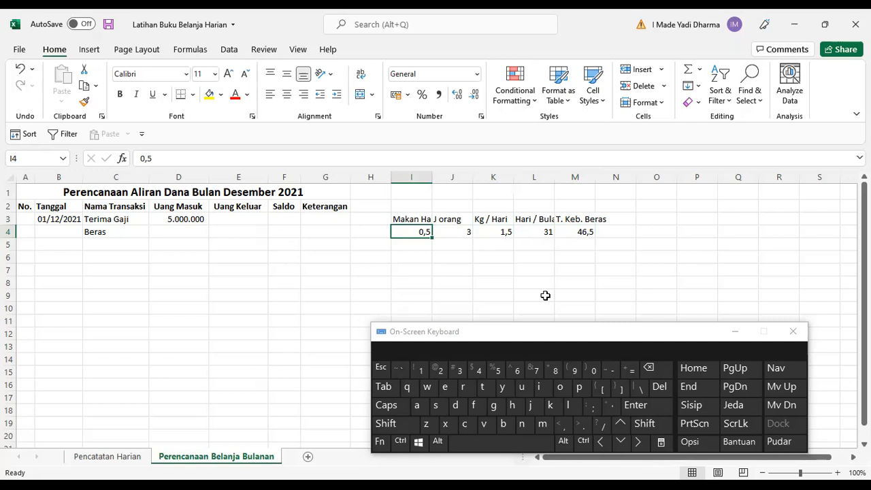
key(Right)
key(Left)
text(0,25)
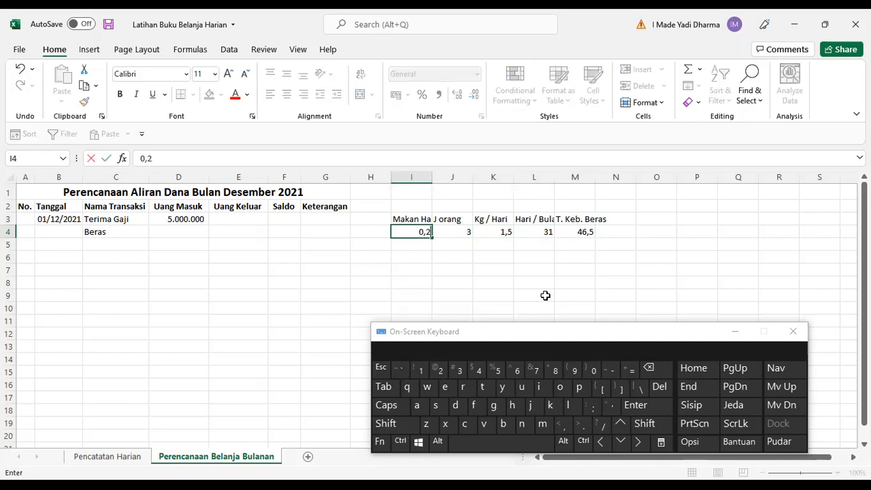
key(Return)
Review the recalculated values across the helper cells in row 4.
key(Right)
key(Right)
key(Right)
key(Right)
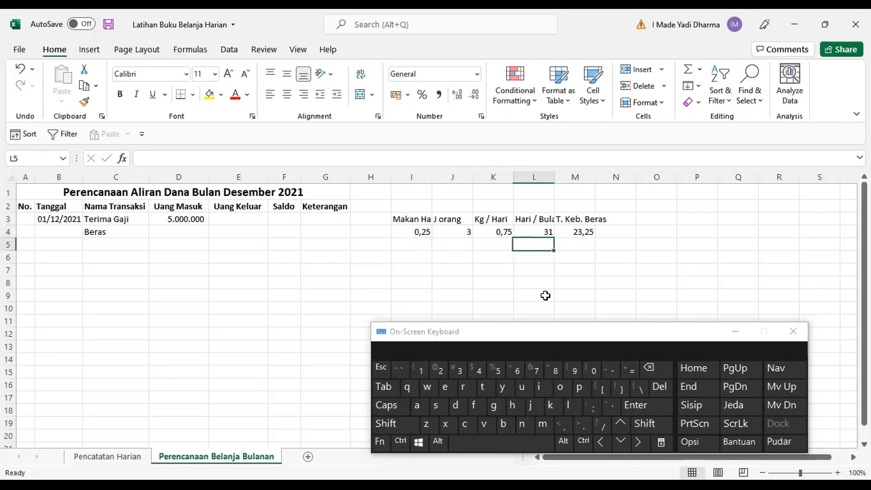
key(Up)
key(Left)
key(Left)
key(Left)
key(Left)
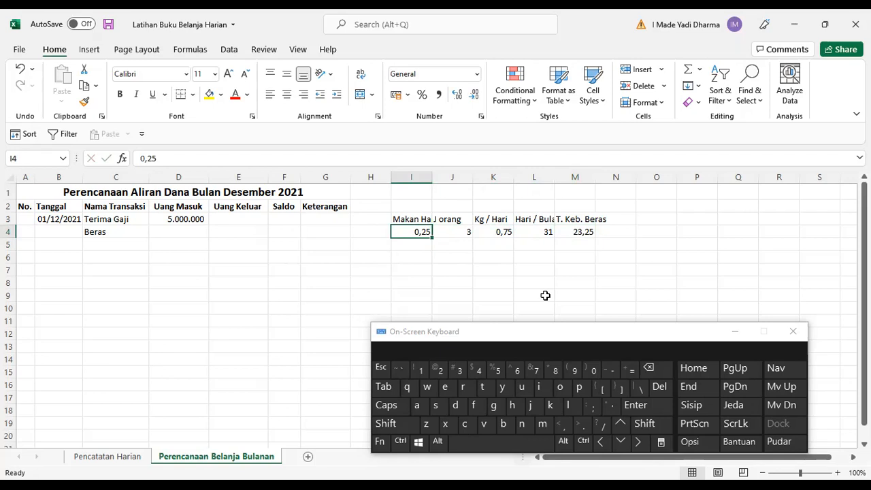
key(Left)
key(Right)
key(Right)
key(Right)
key(Right)
key(Right)
key(Right)
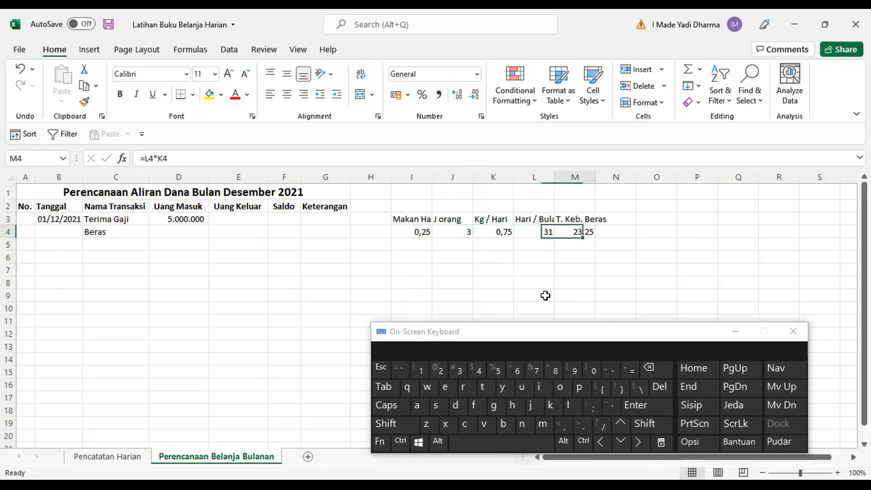
key(Left)
key(Left)
key(Left)
key(Left)
key(Left)
key(Right)
key(Right)
key(Right)
key(Right)
key(Left)
key(Left)
key(Left)
key(Right)
key(Right)
key(Right)
key(Left)
key(Left)
key(Left)
key(Left)
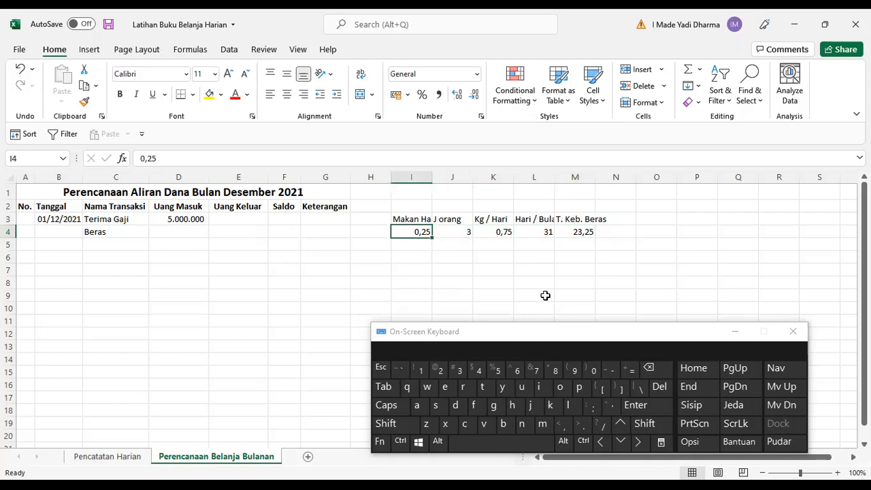
key(Right)
key(Right)
key(Right)
key(Right)
key(Right)
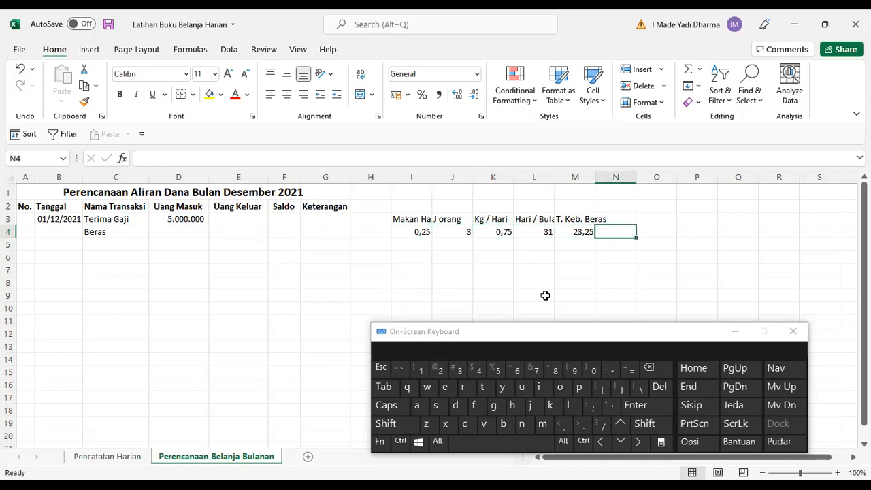
Label cell N3 as Harga Beras.
key(Up)
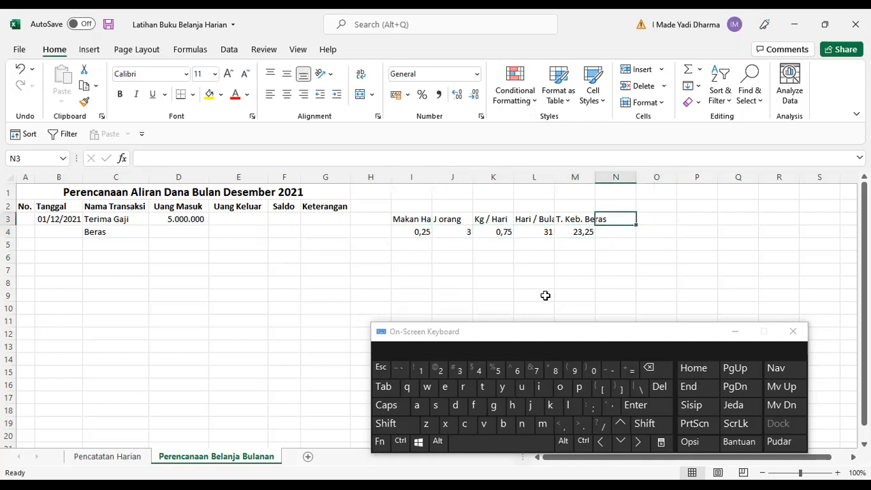
text(Hara)
key(BackSpace)
text(ga Beras)
key(Return)
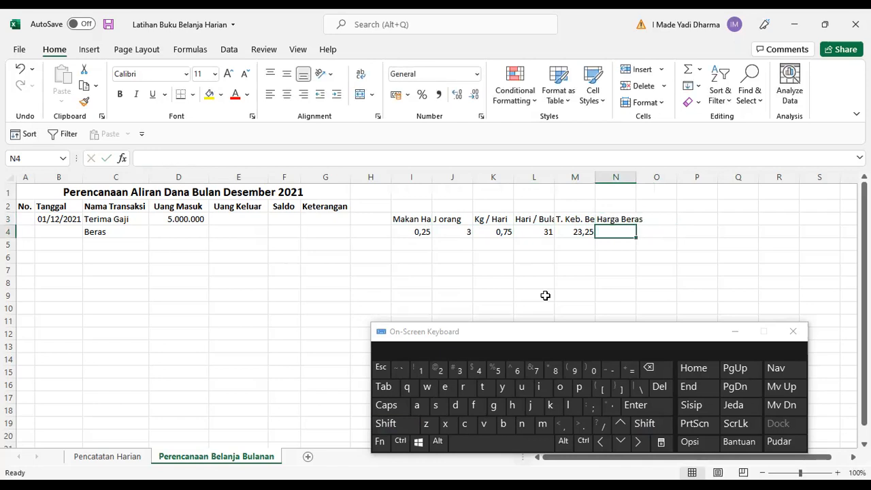
Enter 10000 in N4 and format it with a thousands separator and no decimal places.
text(10)
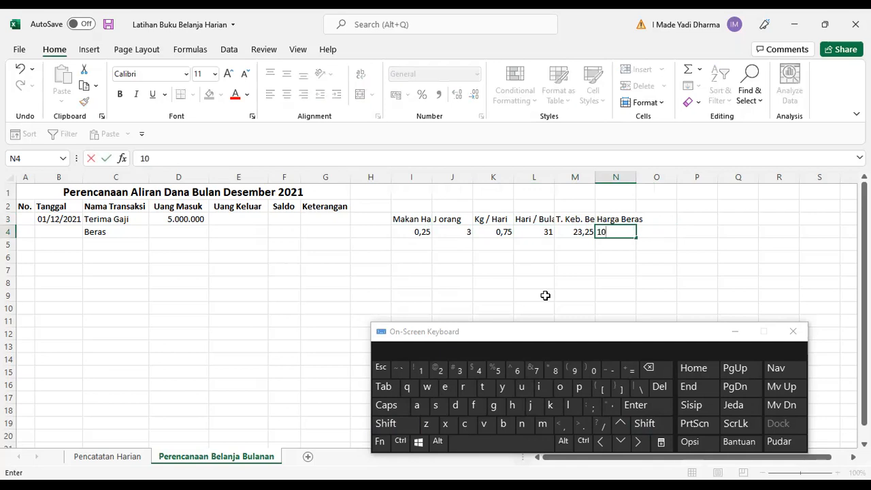
text(.)
text(000)
key(BackSpace)
key(BackSpace)
key(BackSpace)
key(BackSpace)
key(BackSpace)
key(BackSpace)
text(10000)
key(Tab)
key(Left)
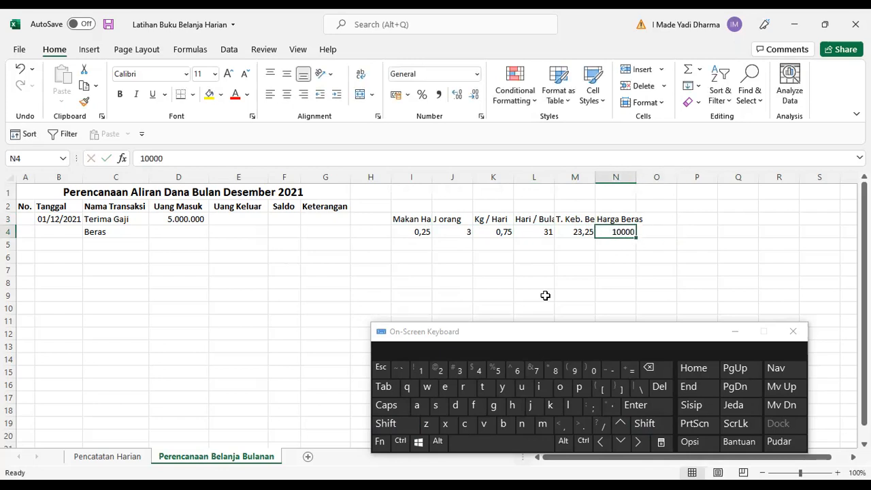
click(437, 97)
click(474, 96)
click(474, 93)
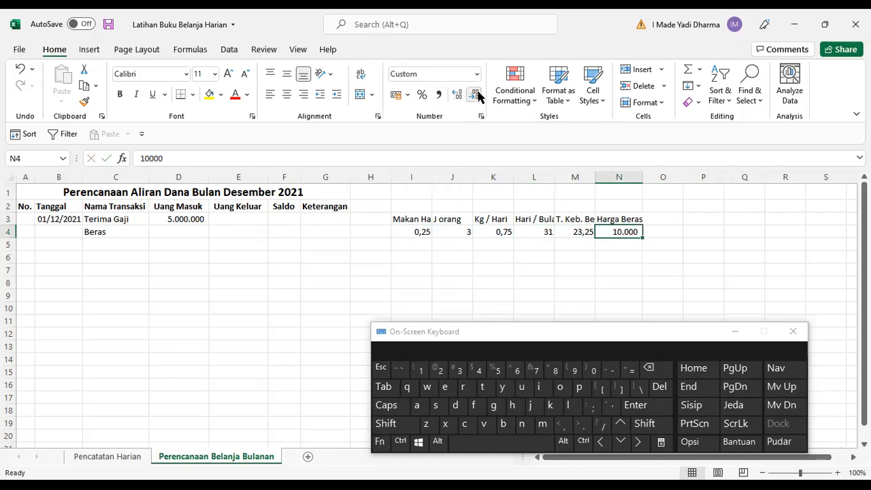
Label cell O3 as Harga.
click(668, 235)
key(Up)
text(Ke)
key(BackSpace)
key(BackSpace)
text(Harga)
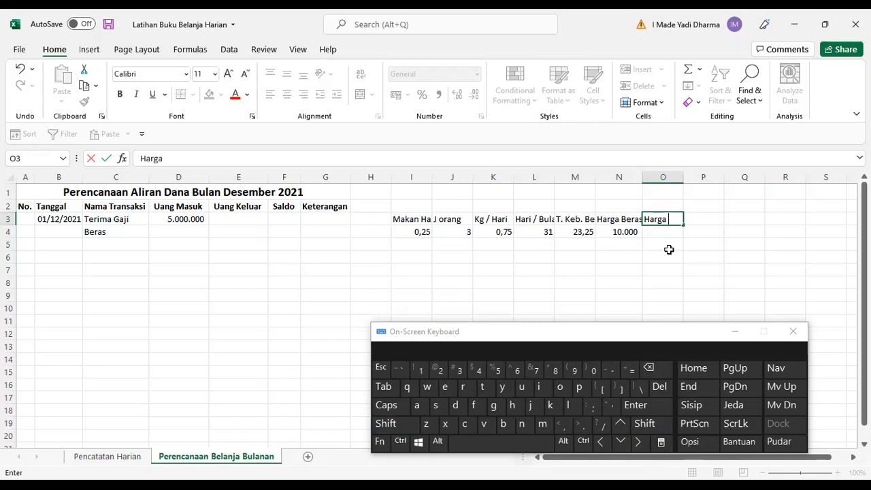
key(Home)
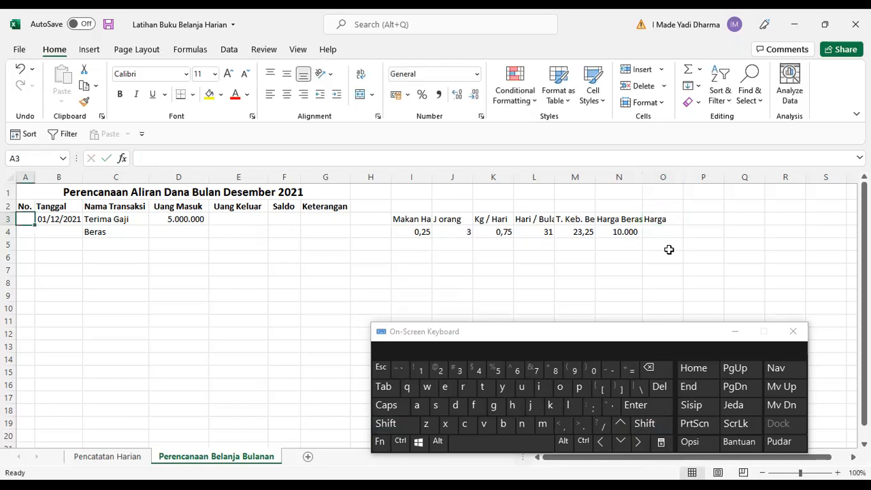
Compute O4 as a formula multiplying N4 by M4.
key(ctrl+Right)
key(ctrl+Right)
key(ctrl+Right)
key(ctrl+Right)
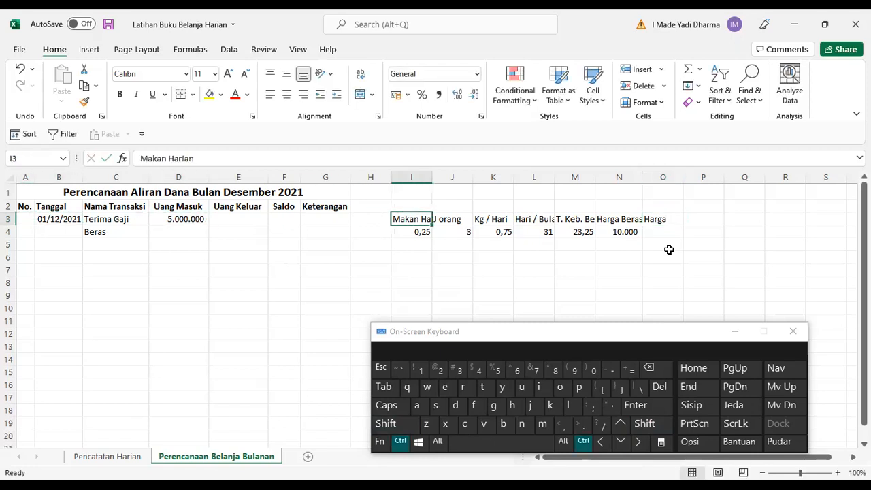
key(Down)
text(=)
key(Left)
text(*)
key(Left)
key(Left)
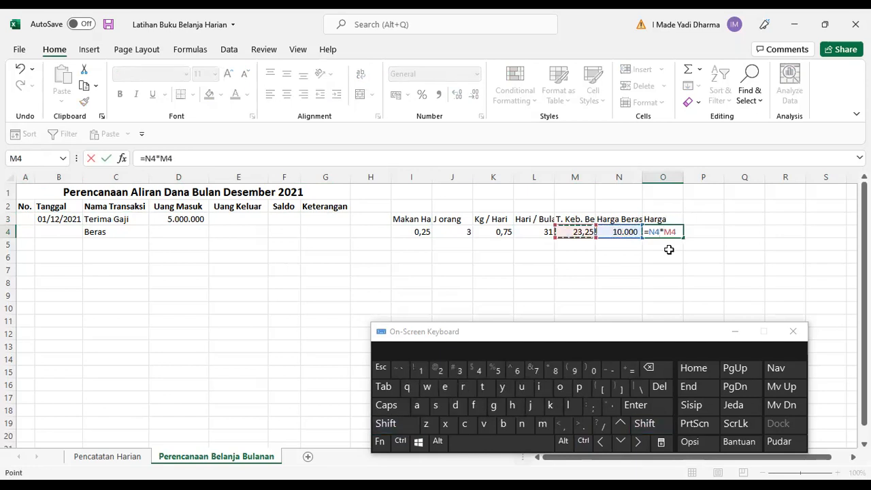
key(Return)
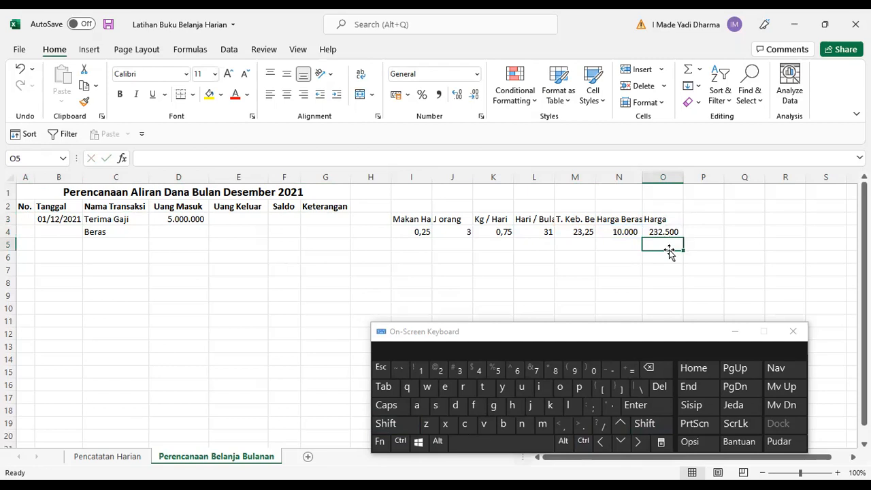
Review the values along row 4 back to the Beras entry.
key(Up)
key(Left)
key(Left)
key(Left)
key(Left)
key(Left)
key(Right)
key(Right)
key(Right)
key(Right)
key(Right)
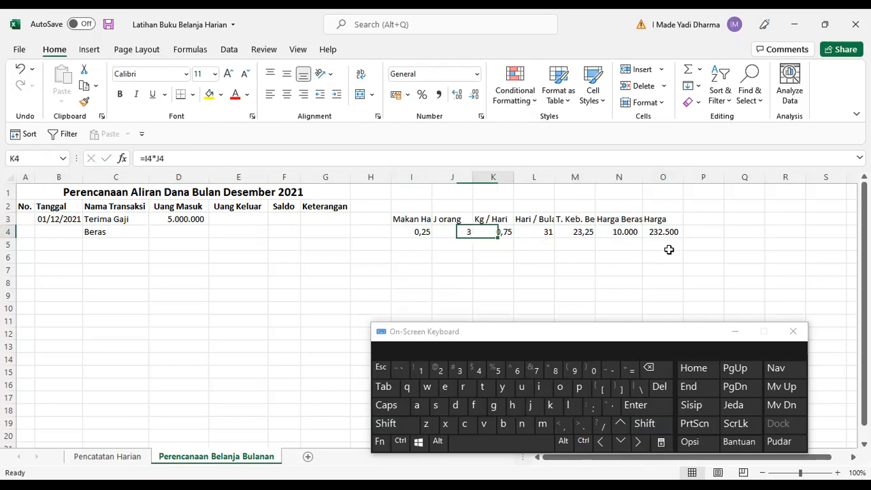
key(Left)
key(Left)
key(Left)
key(Left)
key(Left)
key(Left)
key(Left)
key(Left)
key(Left)
key(Left)
key(Left)
key(Left)
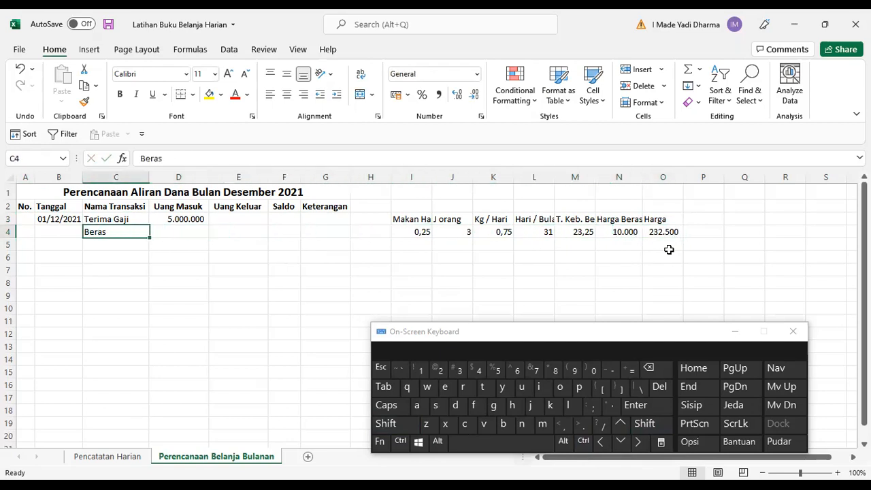
Enter 250.000 as the Beras amount in D4 under Uang Masuk.
key(Right)
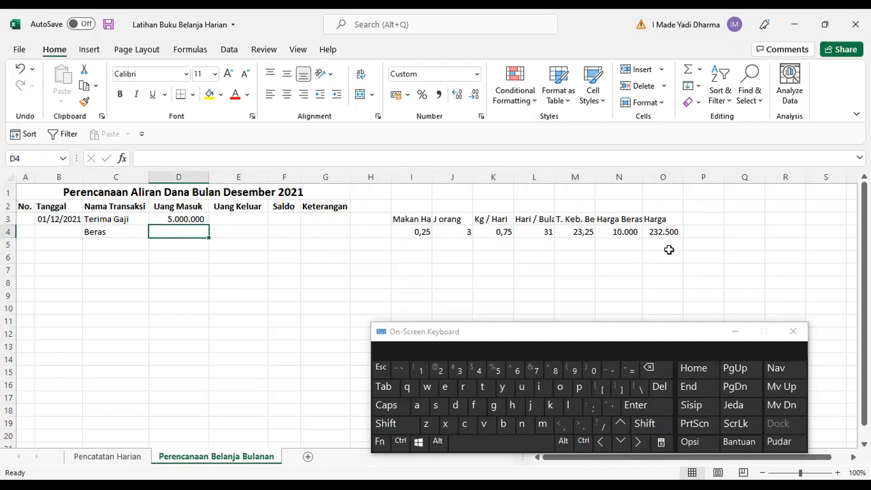
text(250)
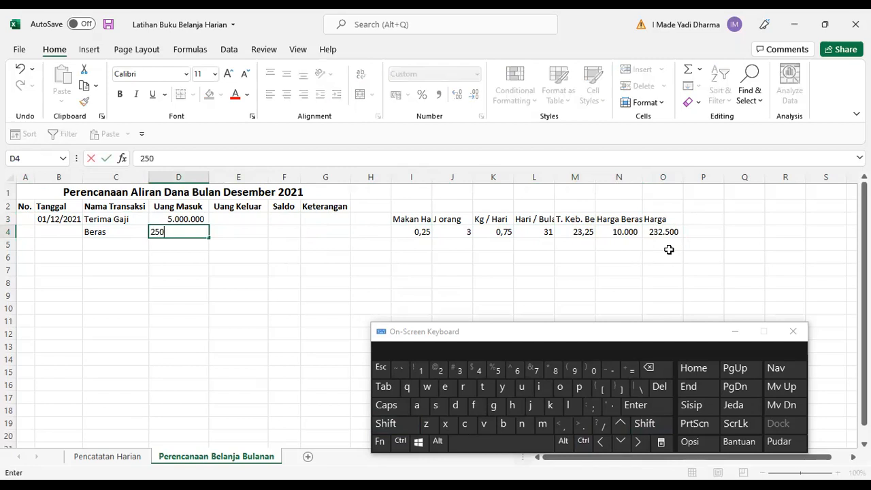
text(.000)
key(Right)
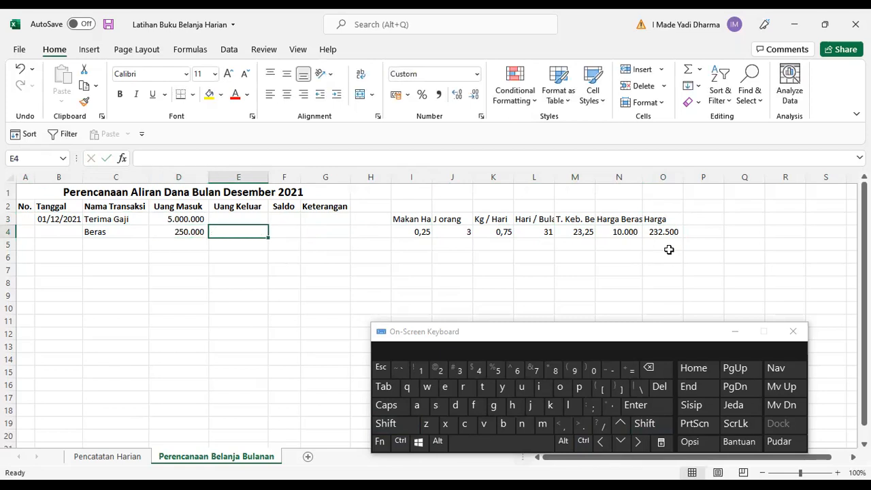
Clear D4 and enter 250000 in E4 as the Beras Uang Keluar amount.
key(Left)
key(Delete)
key(Right)
text(250000)
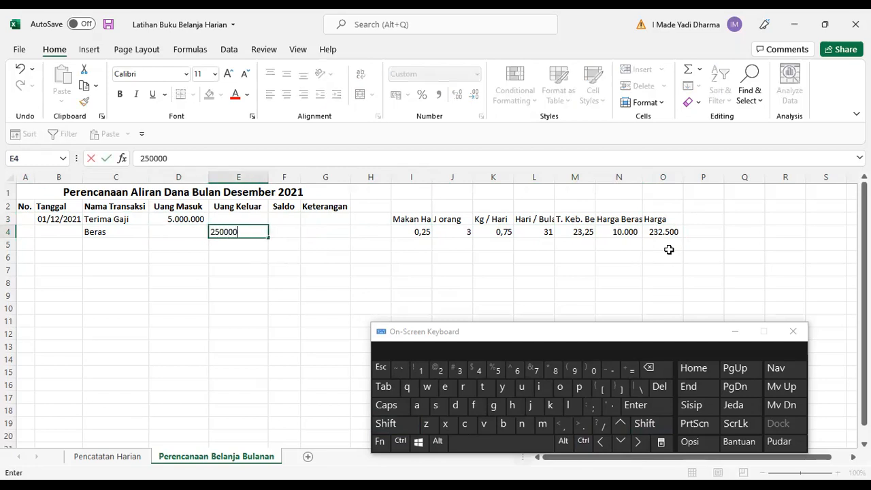
key(Right)
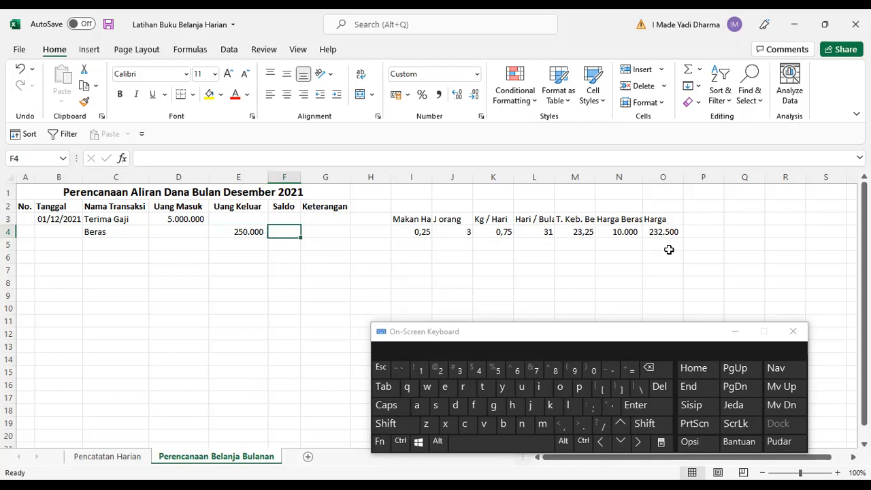
key(Left)
key(Left)
key(Left)
key(Left)
key(Right)
key(Down)
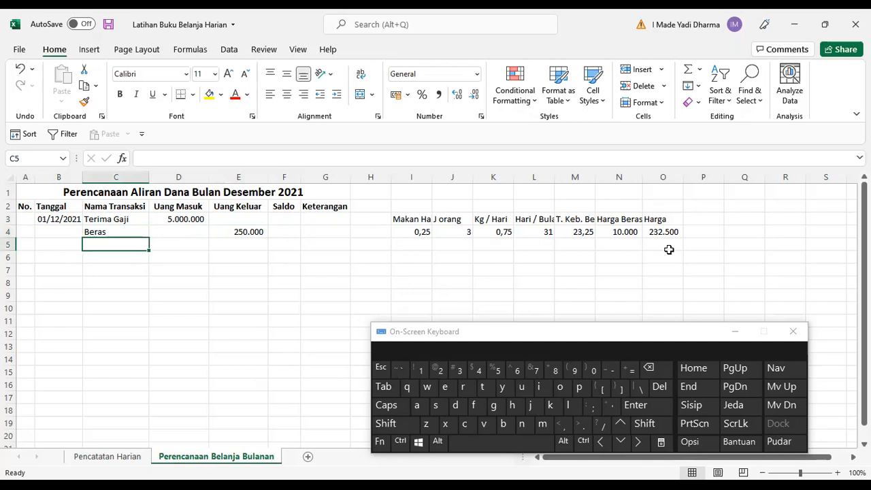
Add the Air transaction with an Uang Keluar amount of 50000.
text(Air)
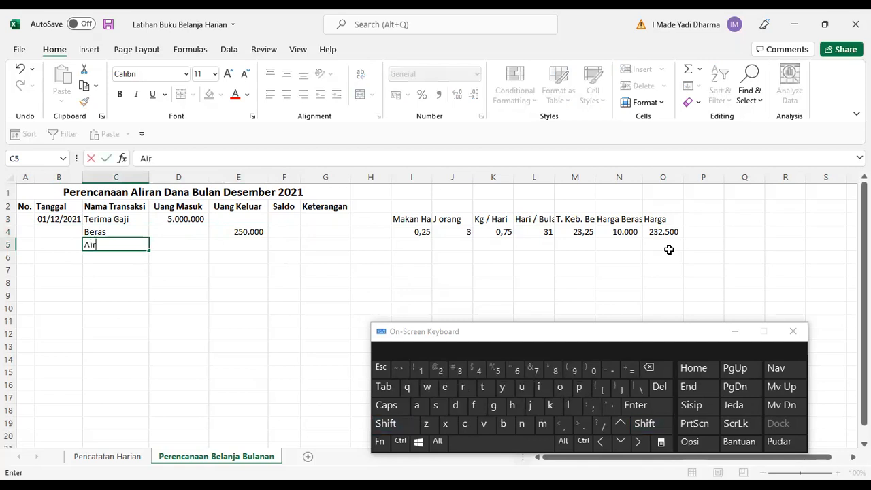
key(Right)
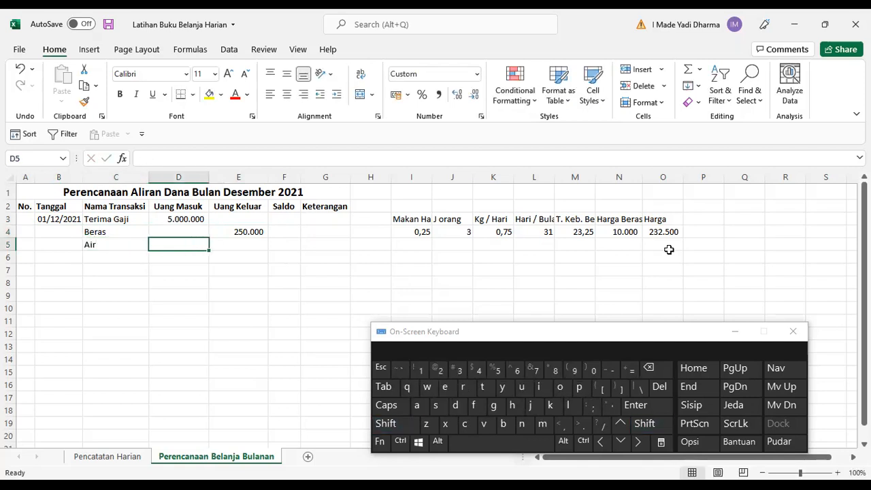
key(Right)
text(50000)
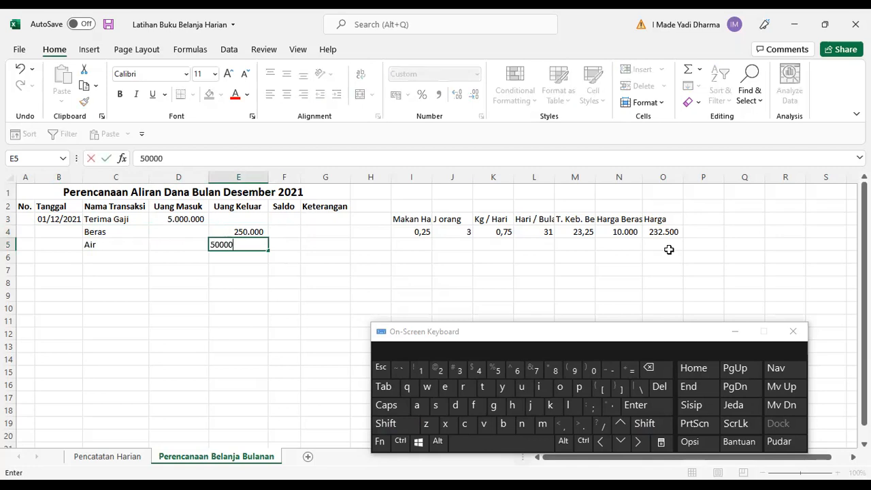
key(Return)
Add the Listrik transaction with an Uang Keluar amount of 200.000.
text(Li)
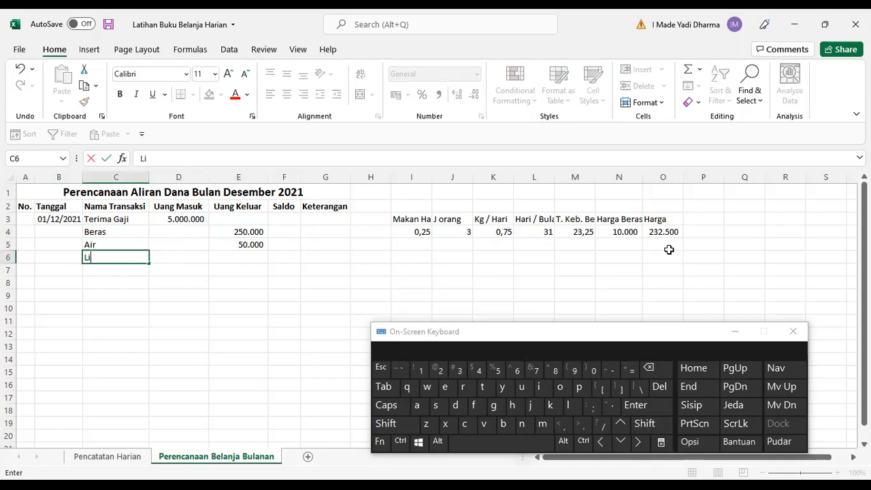
text(strik)
key(Tab)
key(Tab)
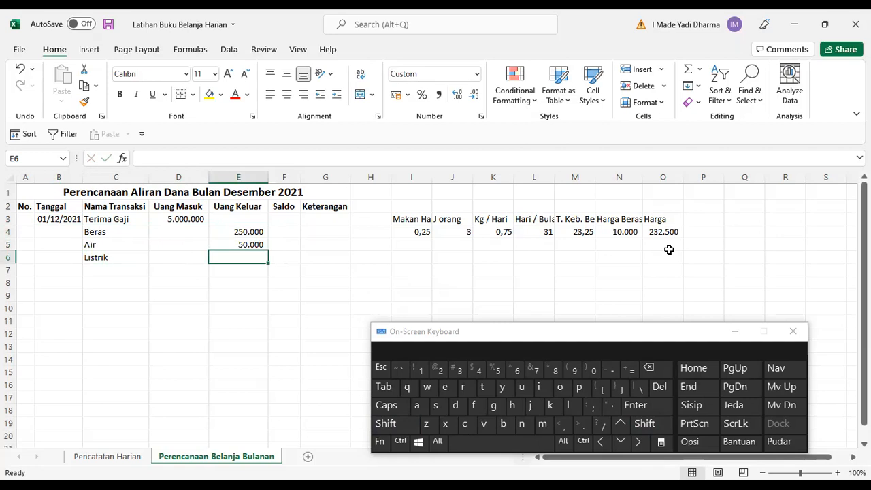
text(200.000)
key(Tab)
key(Return)
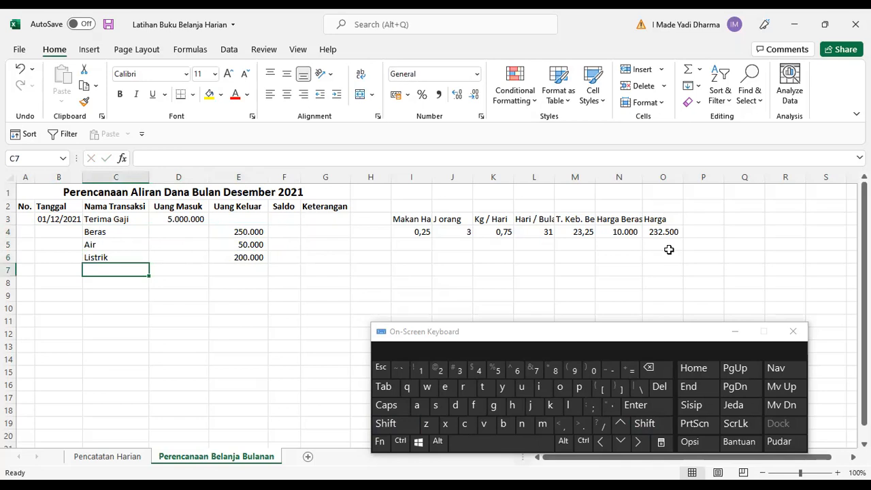
Add the Iuran RT transaction with an Uang Keluar amount of 20.000.
text(Iuran )
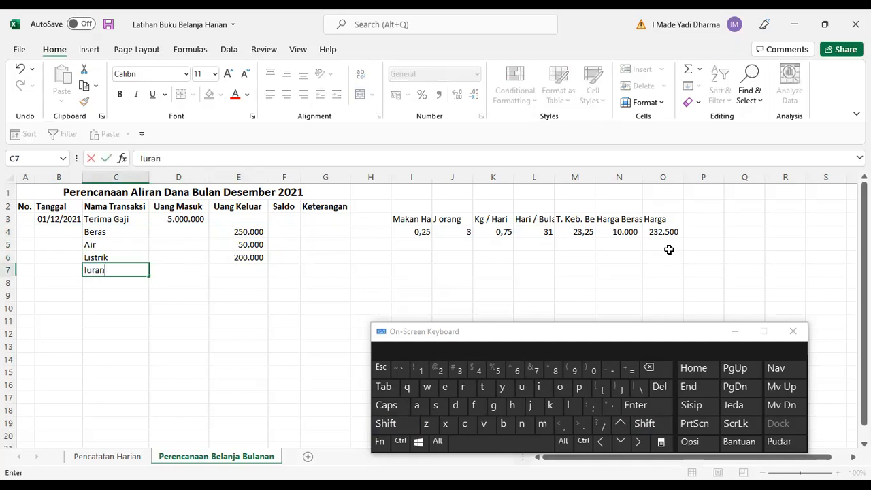
text(RT)
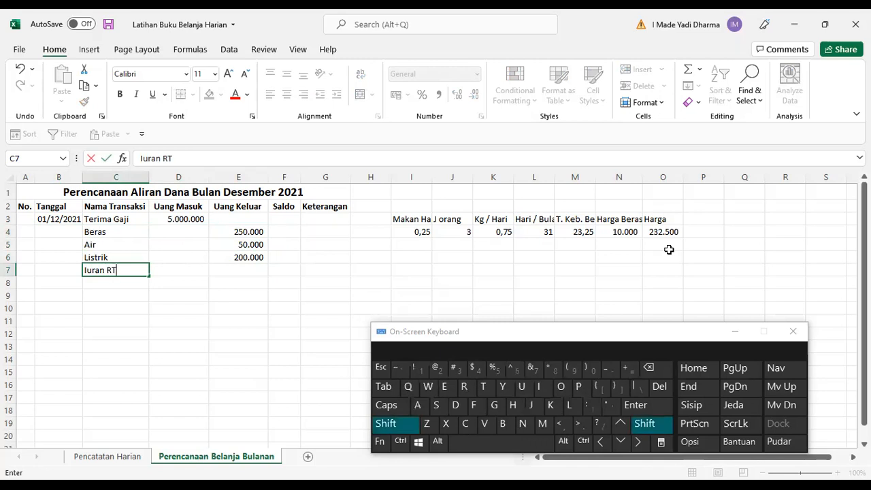
key(Tab)
key(Tab)
text(2)
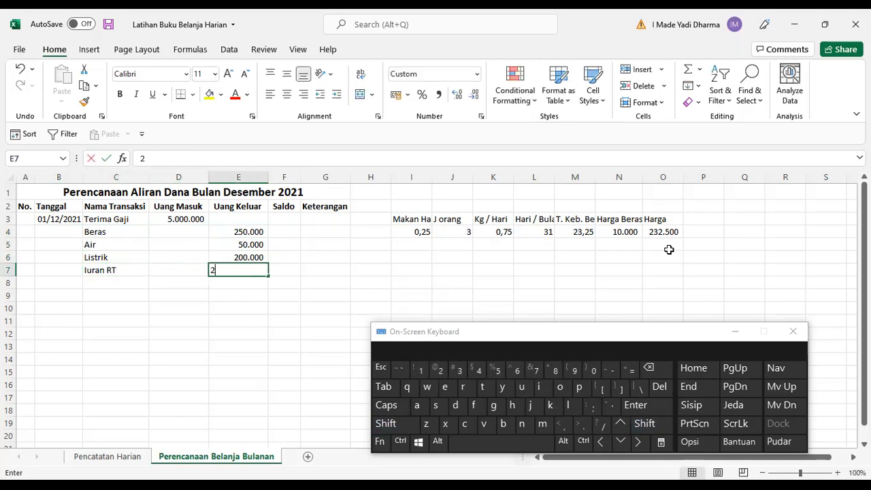
text(0)
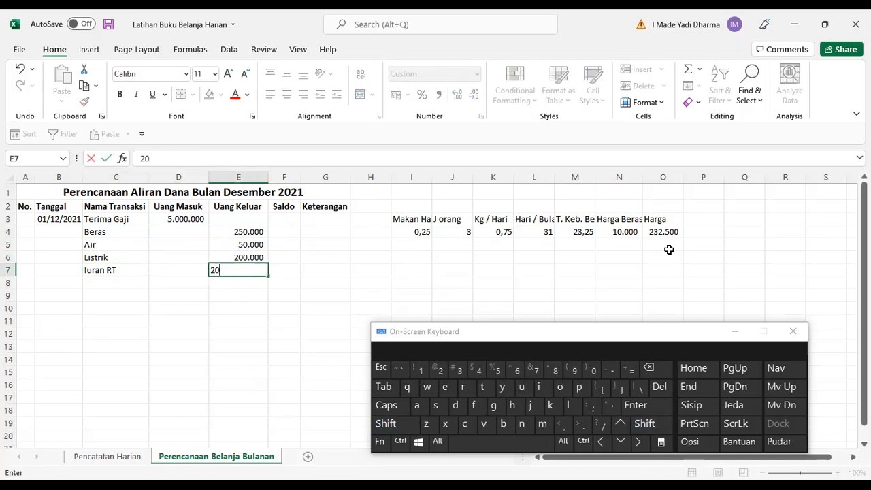
text(.0000)
key(Tab)
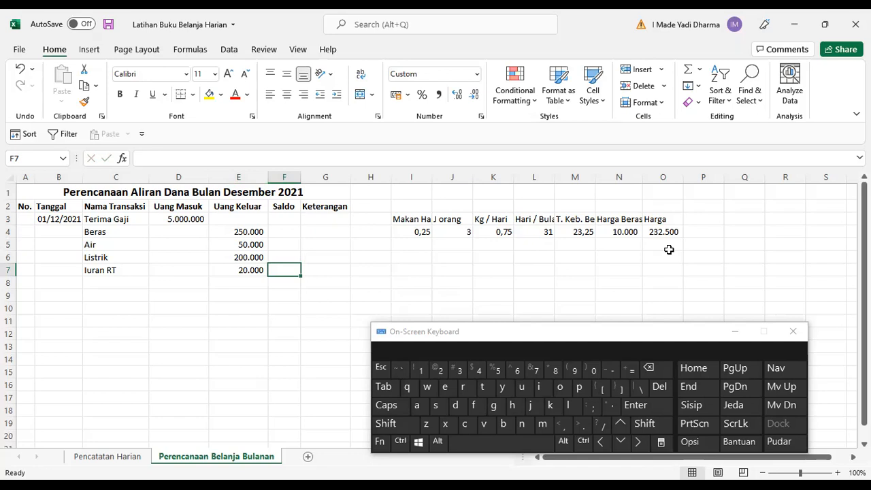
Add the Pulsa HP transaction in the next row with an Uang Keluar amount of 25.000.
key(Down)
key(Left)
key(Left)
key(Left)
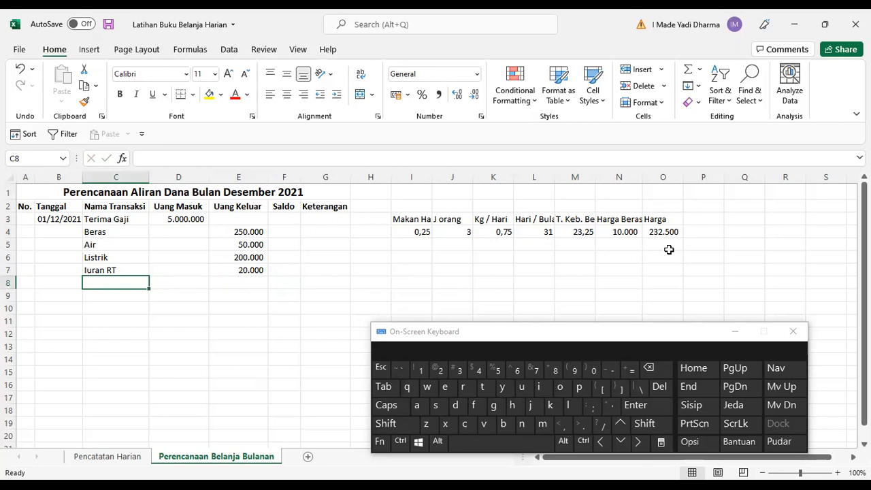
text(P)
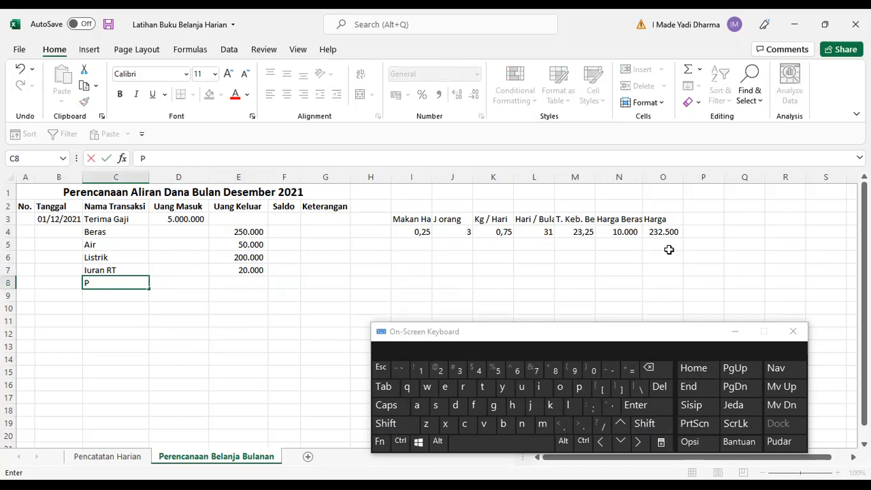
text(ulsa HP)
key(Tab)
key(Tab)
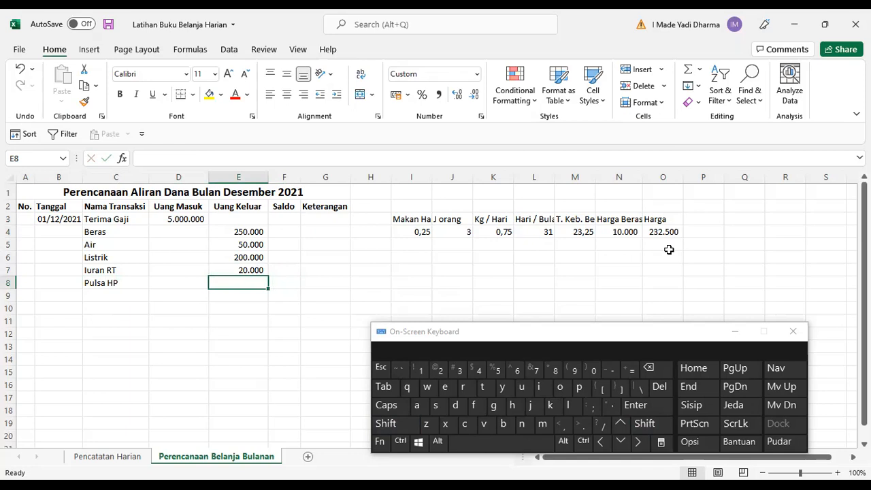
text(25.0)
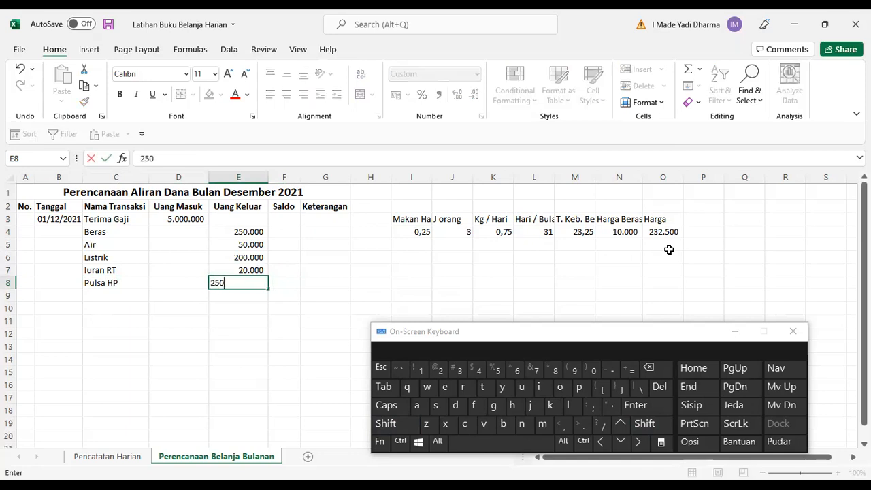
text(00)
key(Return)
Add the Kuota transaction with an Uang Keluar amount of 150.000.
text(K)
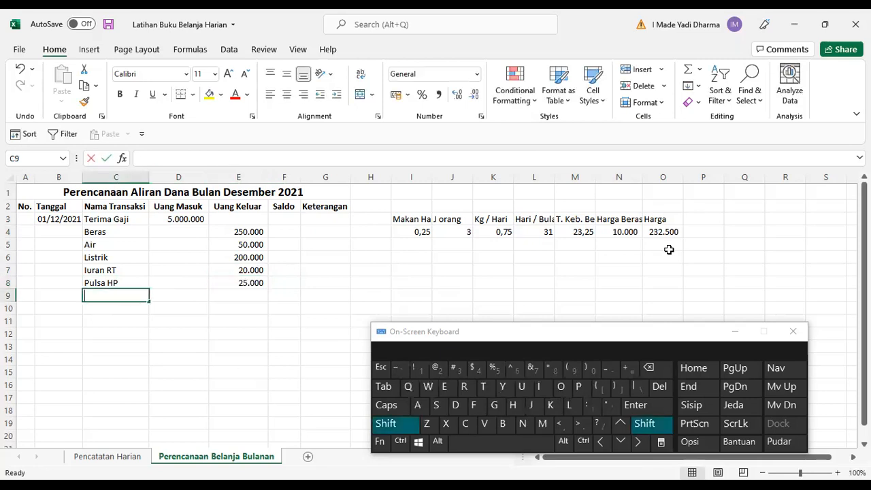
text(uota)
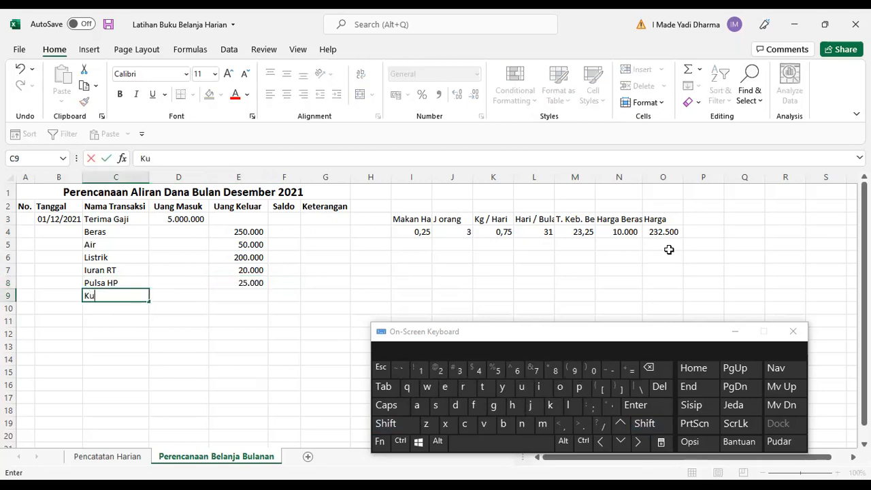
key(Tab)
key(Tab)
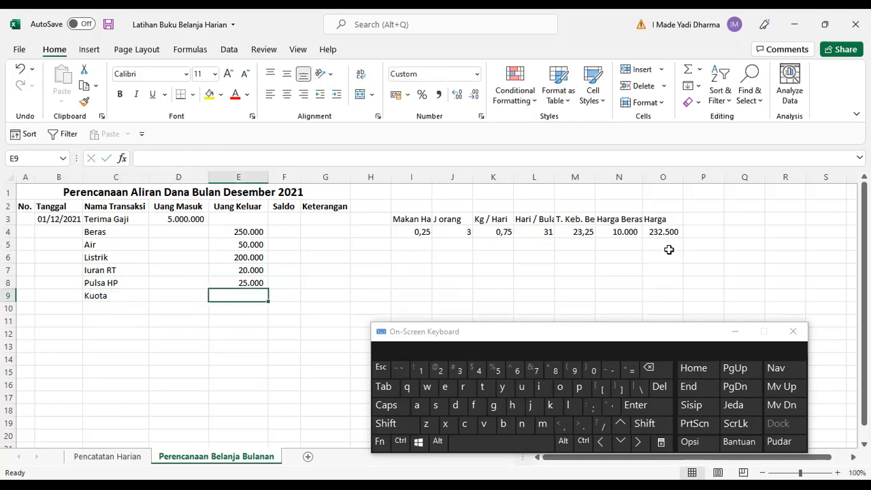
text(150.)
text(0000)
key(Return)
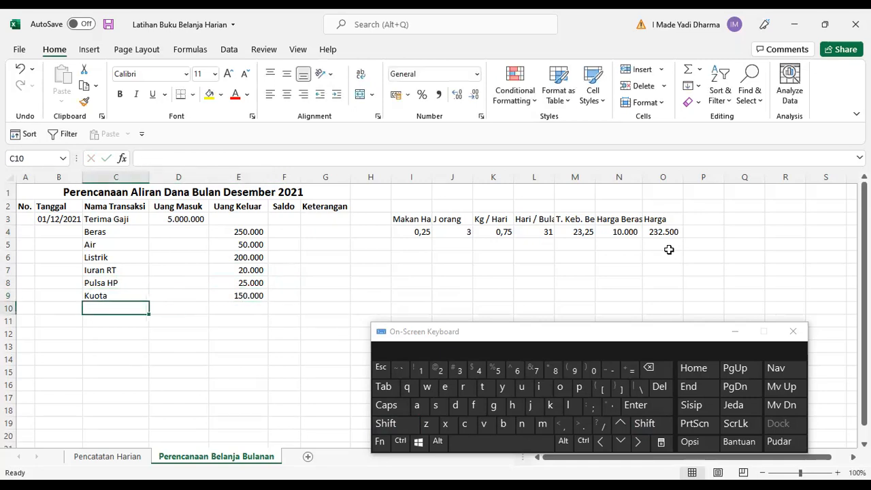
Rename the Kuota transaction to Kuota Data.
key(Up)
key(F2)
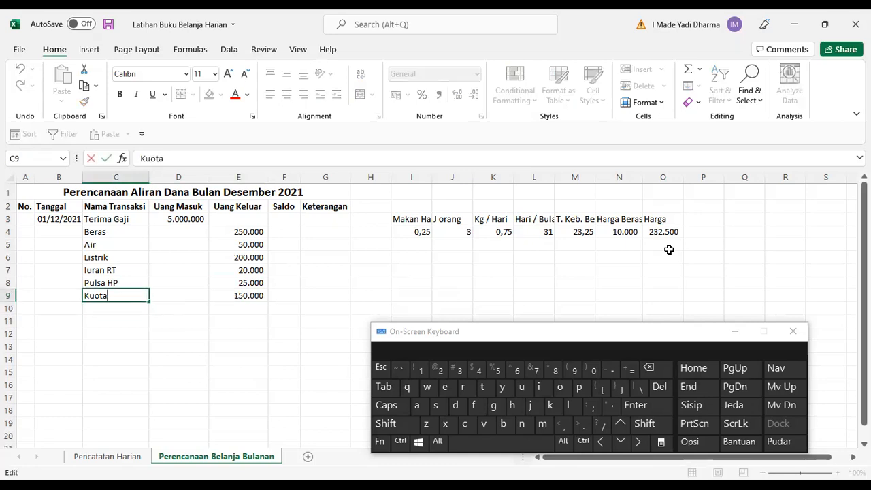
text(Data)
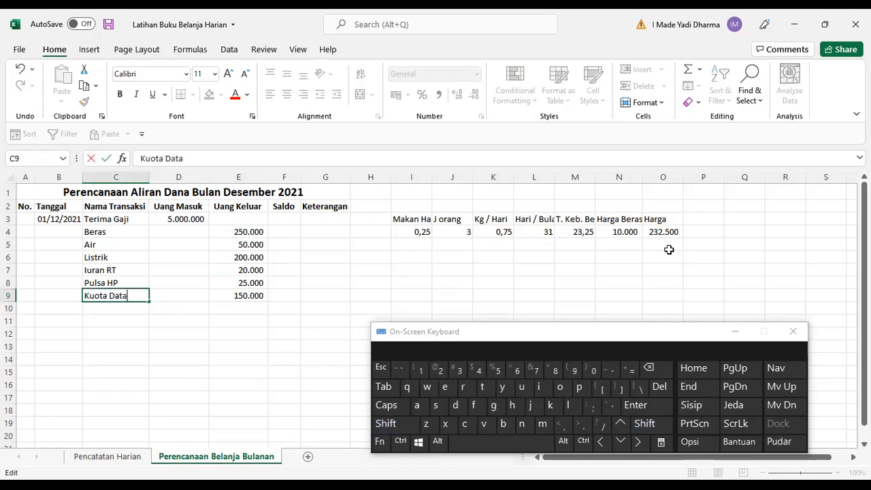
key(Return)
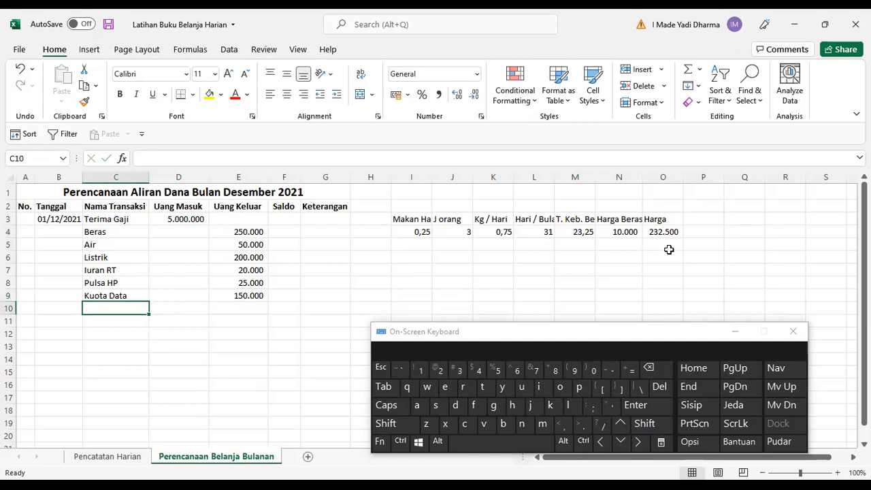
Replace the Kuota Data Uang Keluar amount with the formula =75000*3.
key(Up)
key(Right)
key(Right)
key(Right)
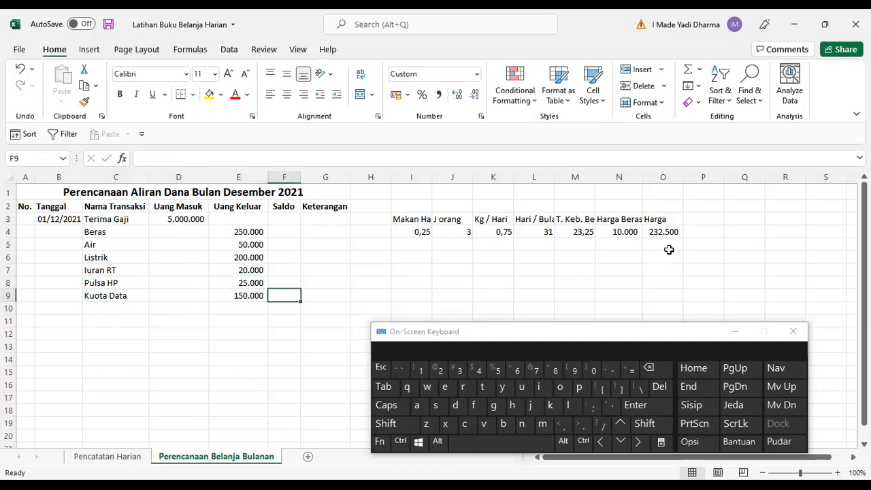
click(466, 236)
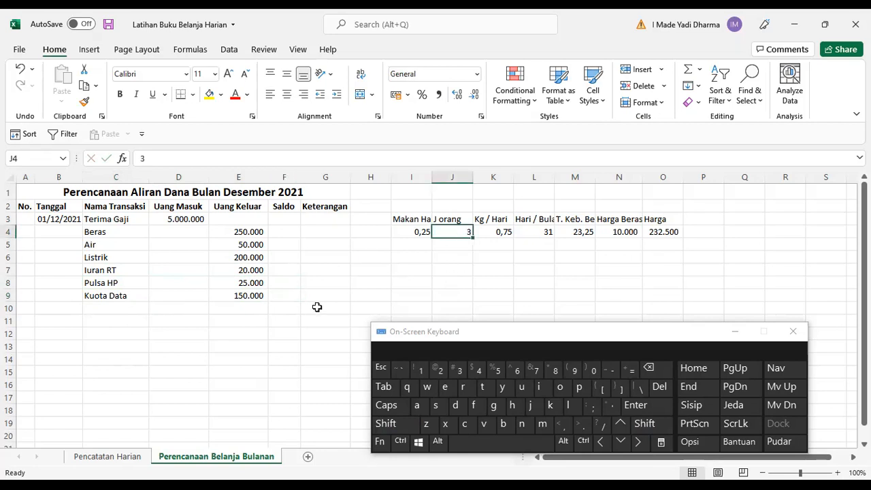
click(249, 298)
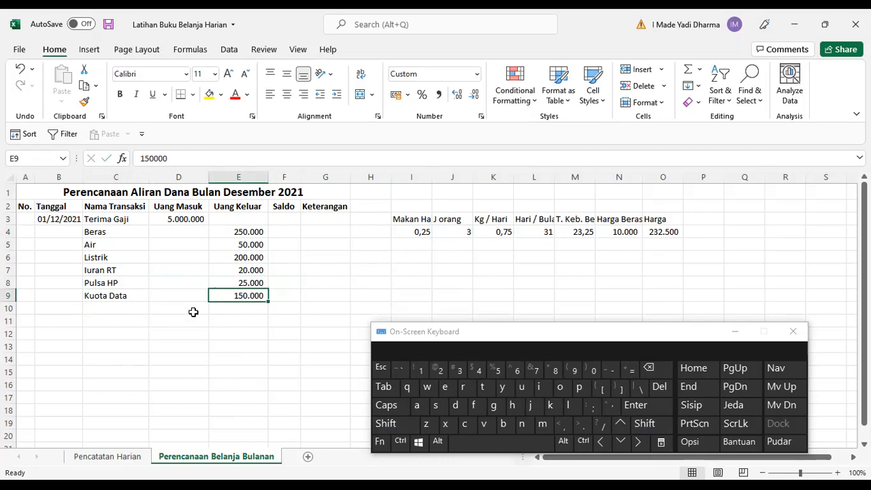
click(240, 306)
click(245, 298)
text(=7)
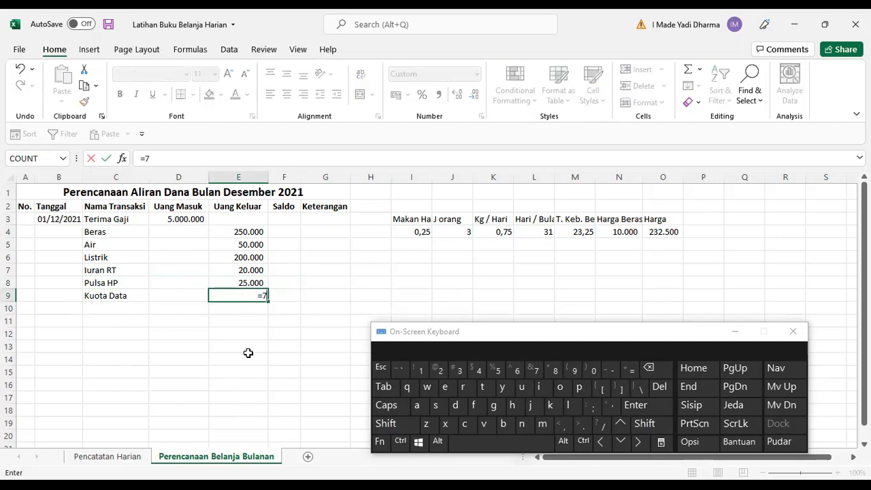
text(5000)
key(shift)
text(*3)
key(Return)
Note "perorang 75.000,-" under Keterangan for Kuota Data and widen the Keterangan column to fit it.
key(Up)
key(Right)
key(Right)
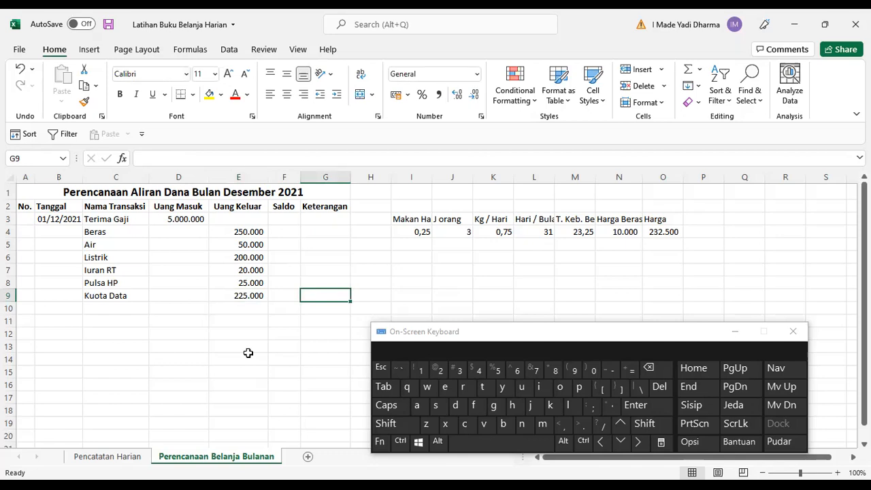
text(perorang )
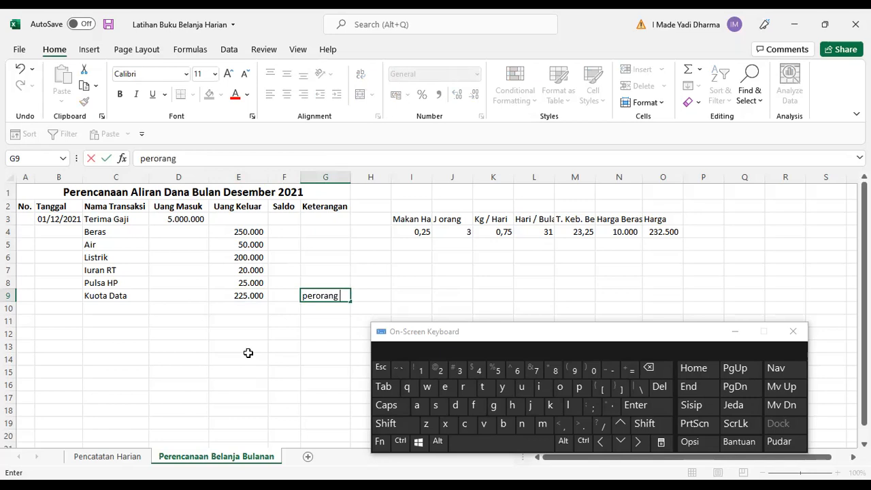
text(75.000,)
key(Return)
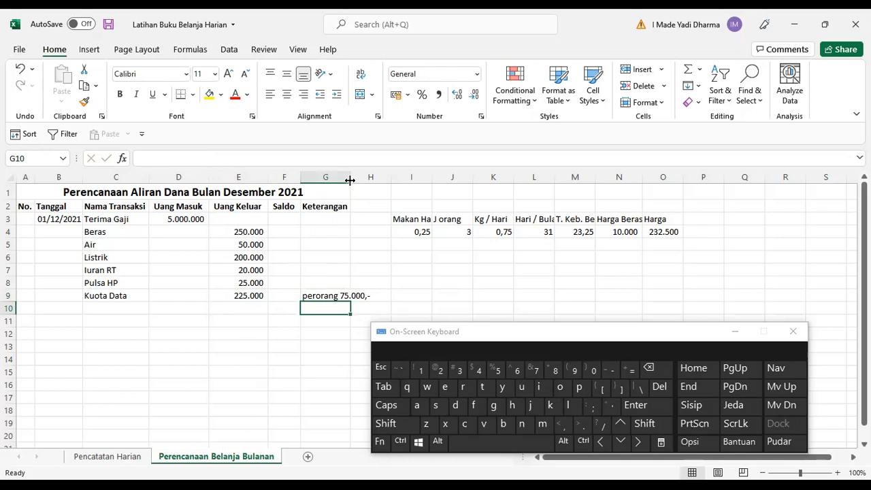
drag(351, 179, 374, 179)
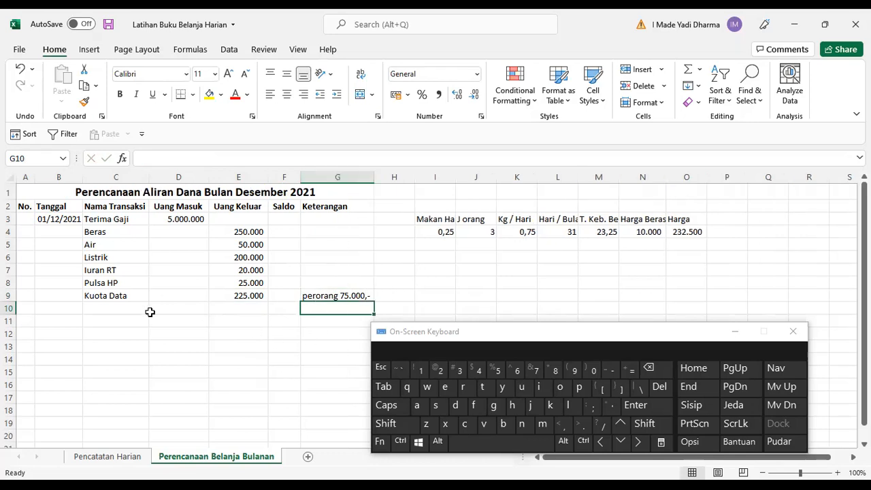
click(102, 307)
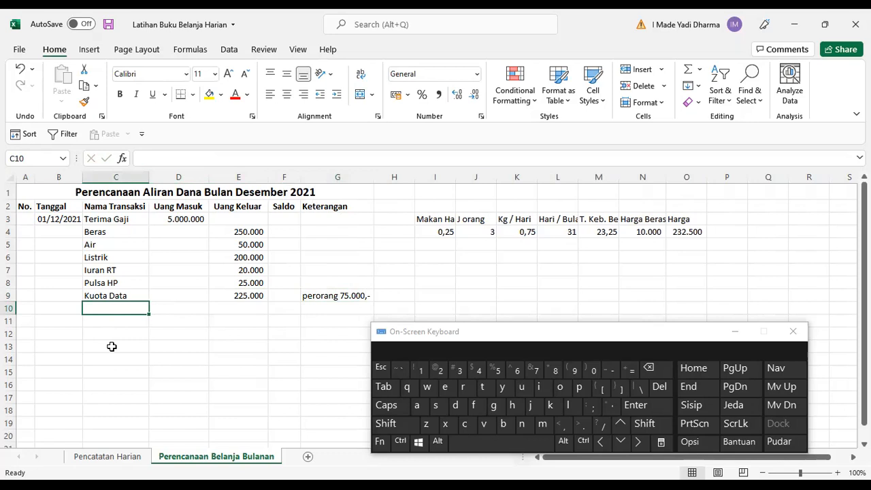
Compute the first Saldo in F3 as a formula subtracting E3 from D3.
click(283, 214)
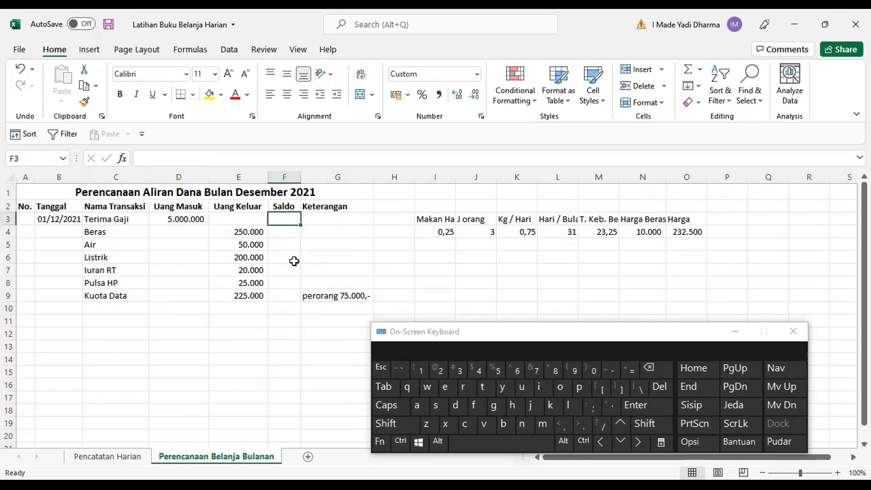
text(=)
key(Left)
key(Left)
text(-)
key(Left)
key(Return)
Enter the running Saldo formula =F3+D4-E4 in F4.
text(=)
key(Up)
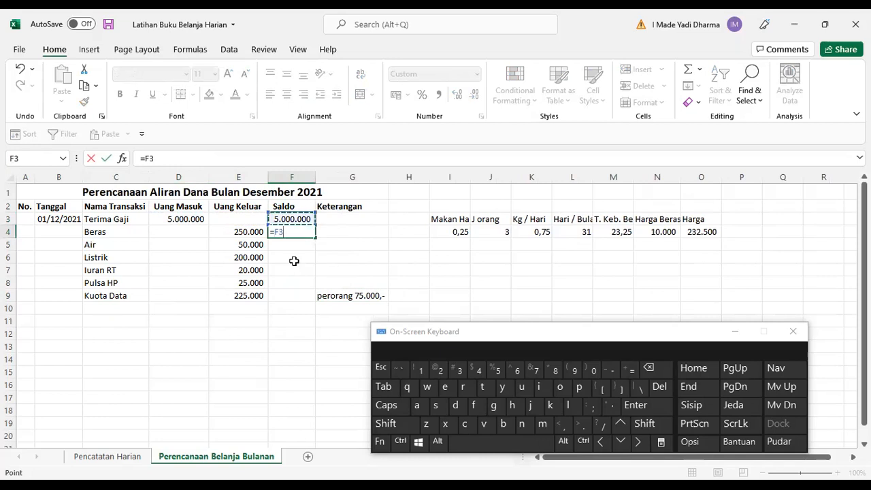
text(+)
key(Left)
key(Left)
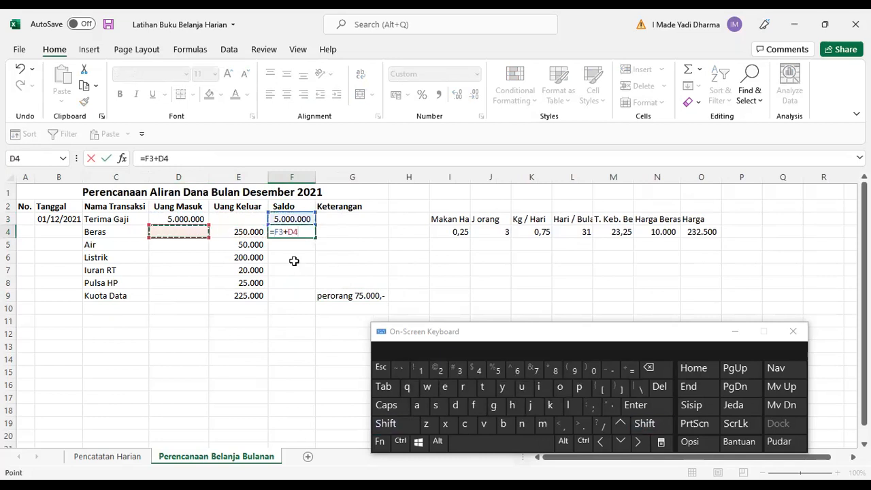
text(-)
key(Left)
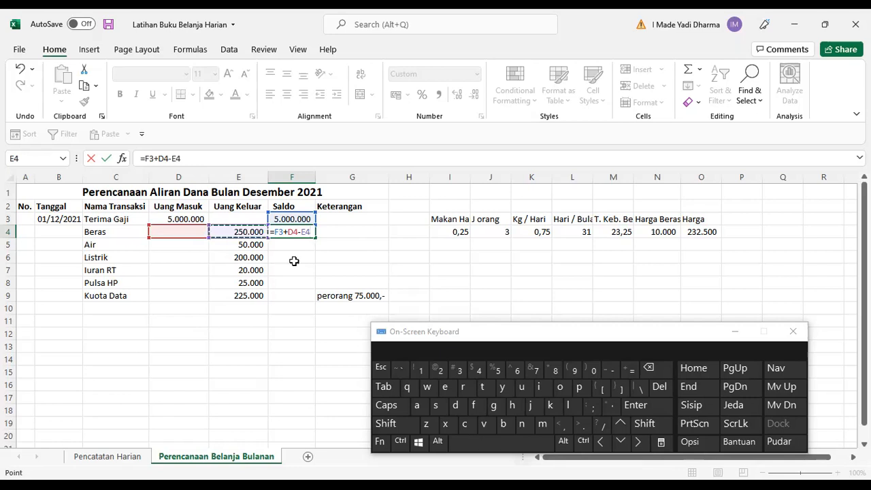
key(Return)
Copy the F4 Saldo formula down the Saldo column to the rows below.
key(Up)
key(ctrl+c)
key(shift+Down)
key(shift+Down)
key(shift+Down)
key(shift+Down)
key(shift+Down)
key(shift+Down)
key(shift+Down)
key(shift+Down)
key(shift+Down)
key(shift+Down)
key(shift+Down)
key(shift+Down)
key(shift+Down)
key(shift+Down)
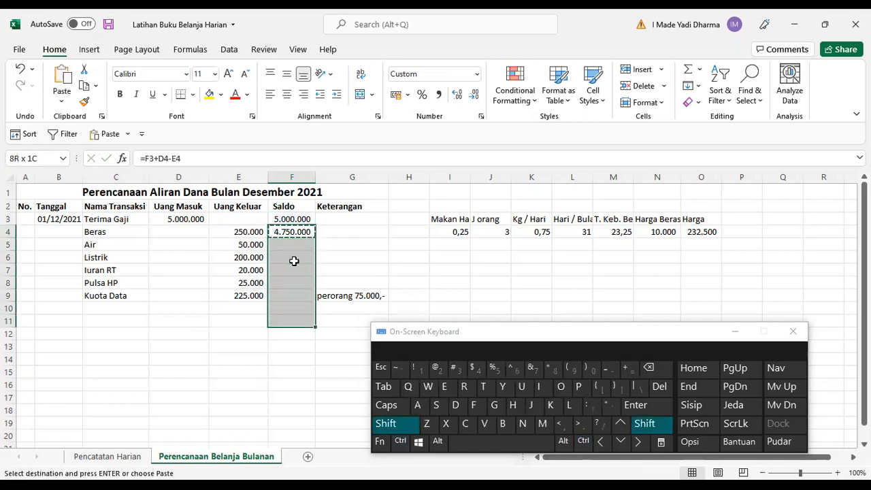
key(Return)
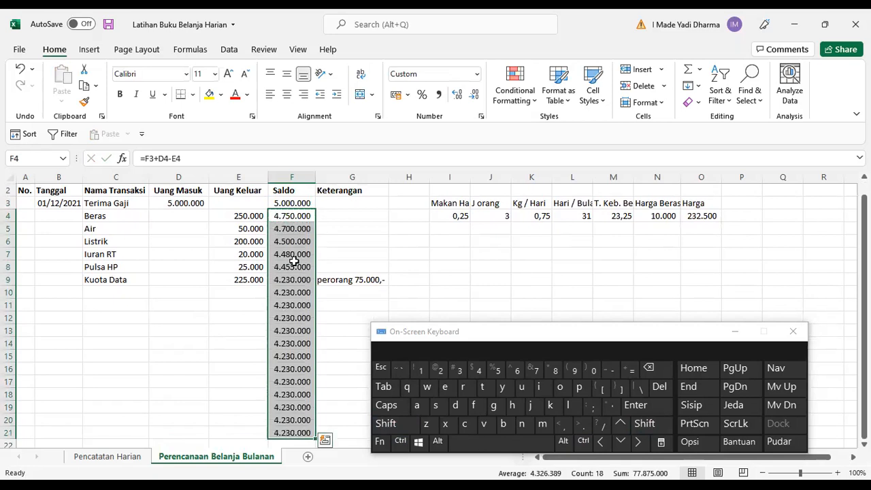
Add a BBM Mobil transaction in row 10 with 500.000 as Uang Keluar.
click(112, 292)
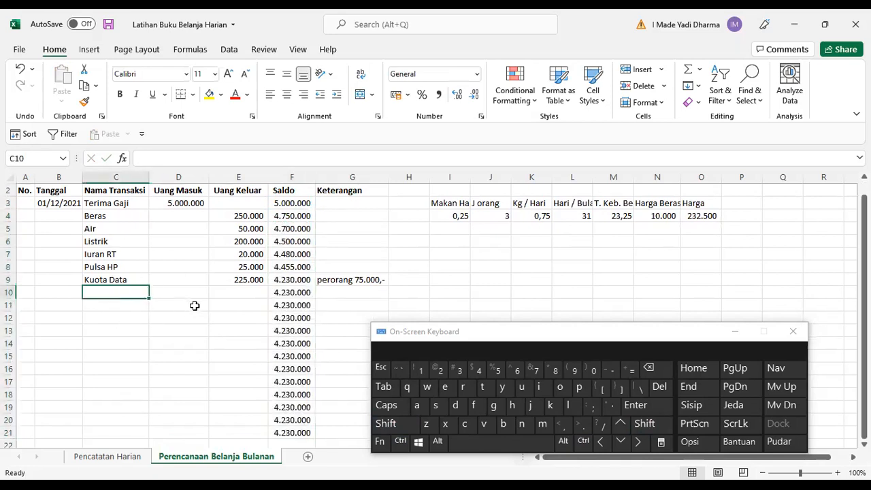
text(BB)
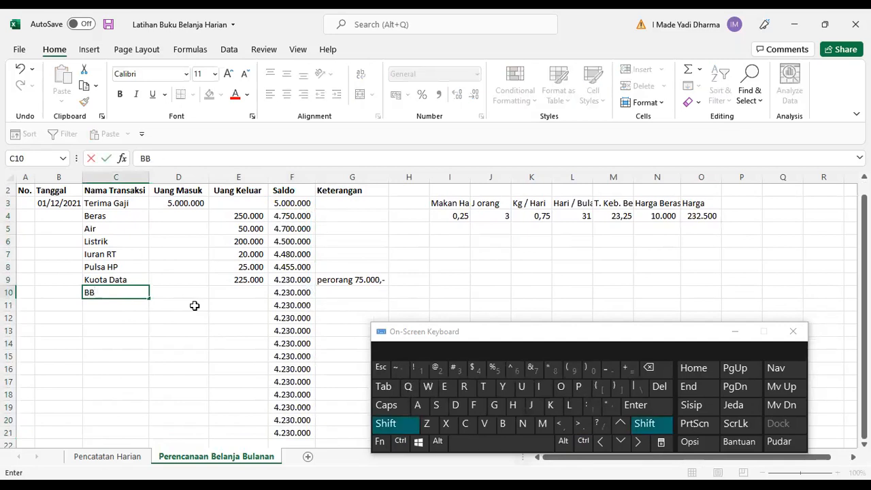
text(M)
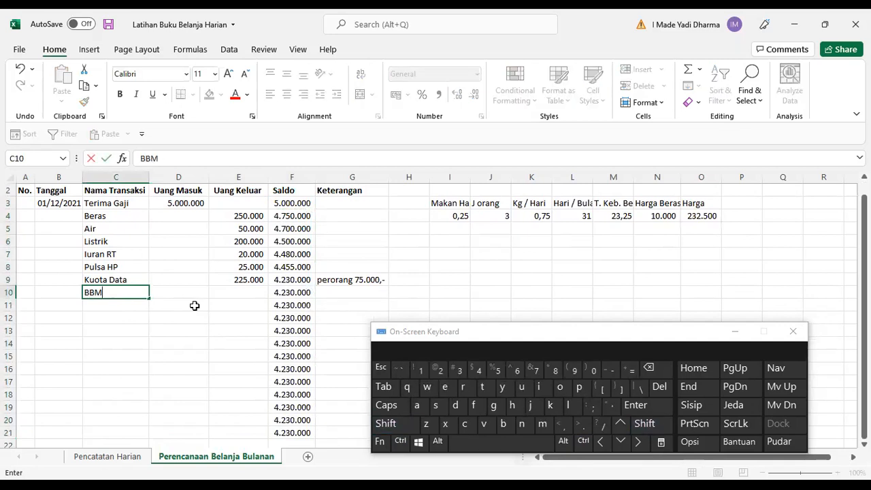
key(shift)
text(Mobil)
key(Tab)
key(Tab)
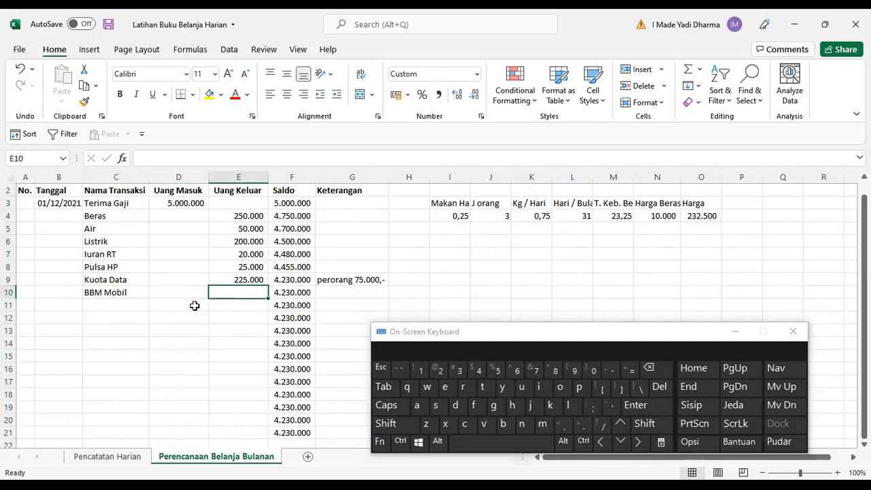
text(50)
text(0.)
text(0000)
key(Return)
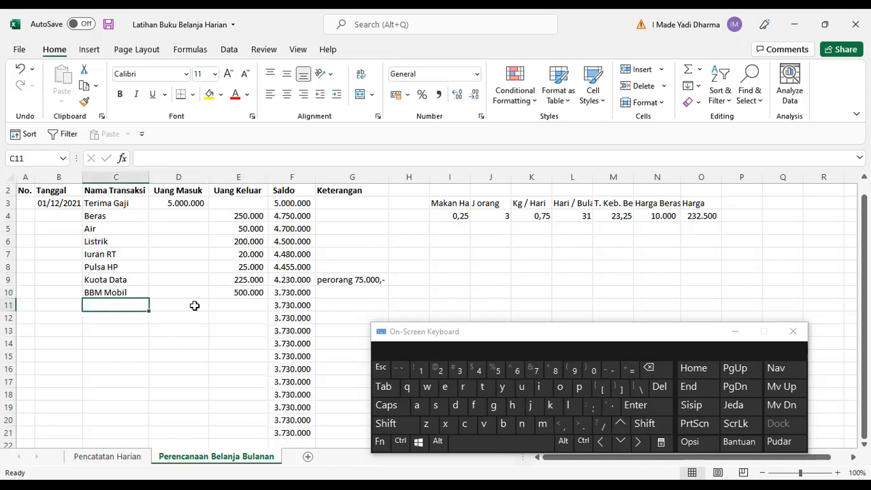
Add a BBM Motor Mamah transaction in row 11 with 150.000 as Uang Keluar.
text(BBM)
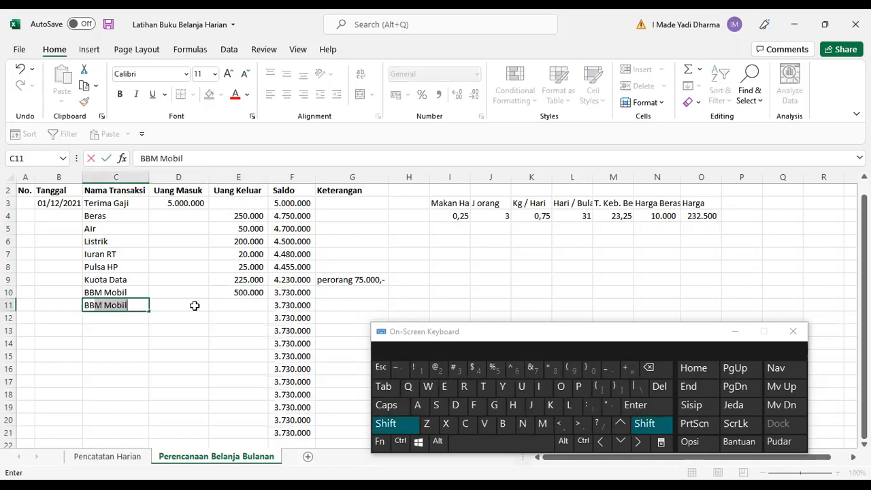
text( MOtor)
key(BackSpace)
key(BackSpace)
key(BackSpace)
key(BackSpace)
text(otor Mamah)
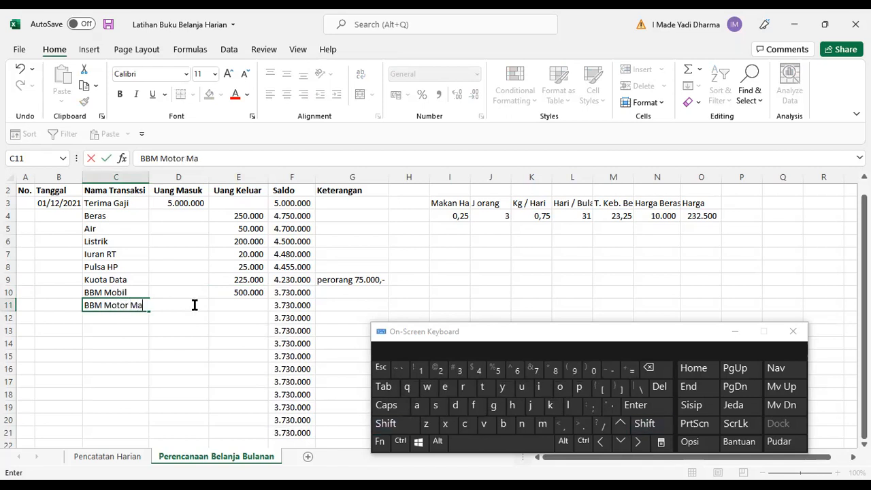
key(Tab)
key(Tab)
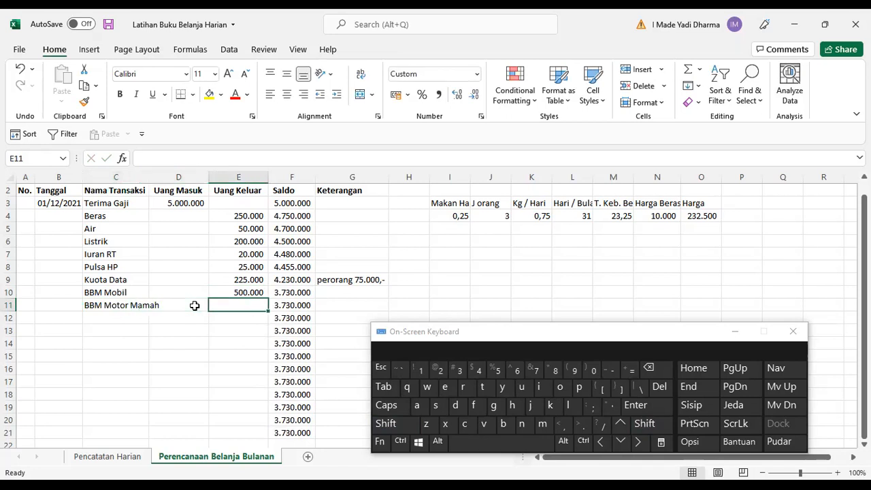
text(150.0000)
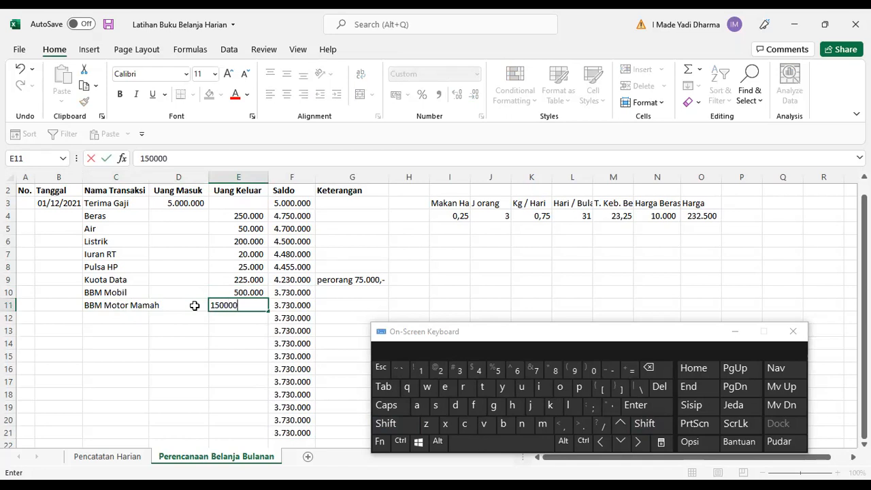
key(Return)
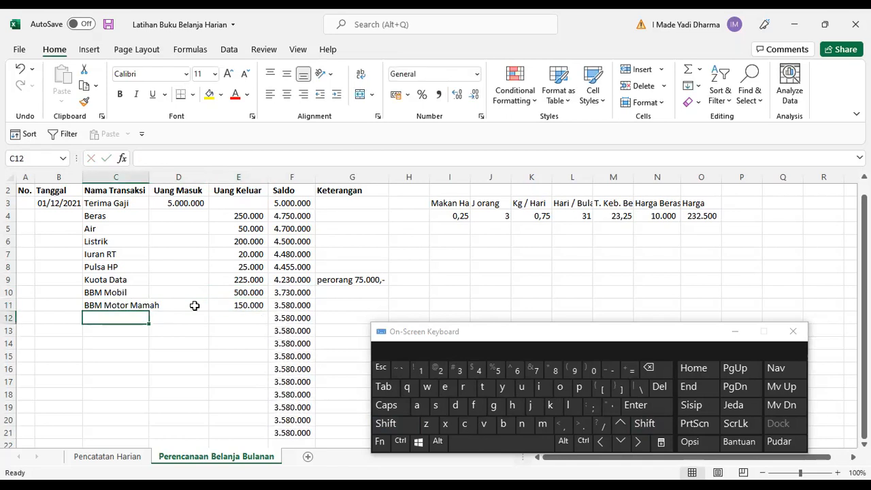
Add a BBM Motor transaction for a second family member in row 12 with 200.000 as Uang Keluar.
text(BBM)
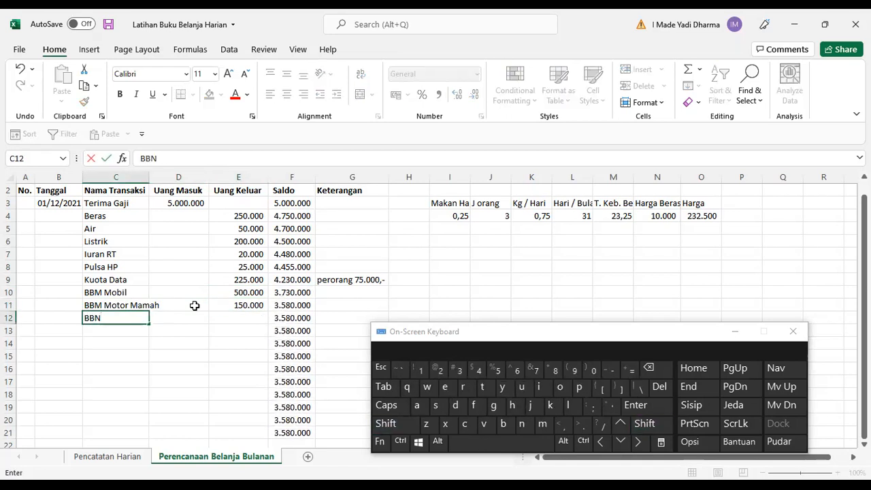
text( MOtor)
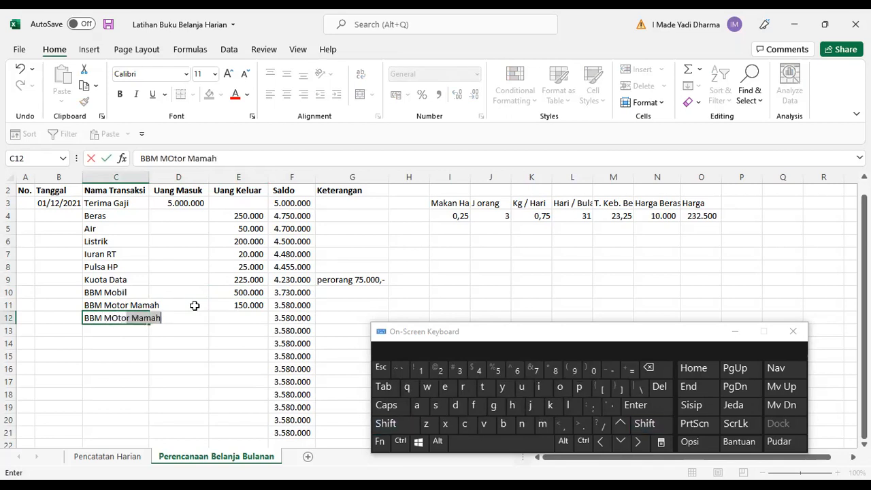
key(BackSpace)
key(BackSpace)
key(BackSpace)
key(BackSpace)
key(BackSpace)
key(BackSpace)
text(otor )
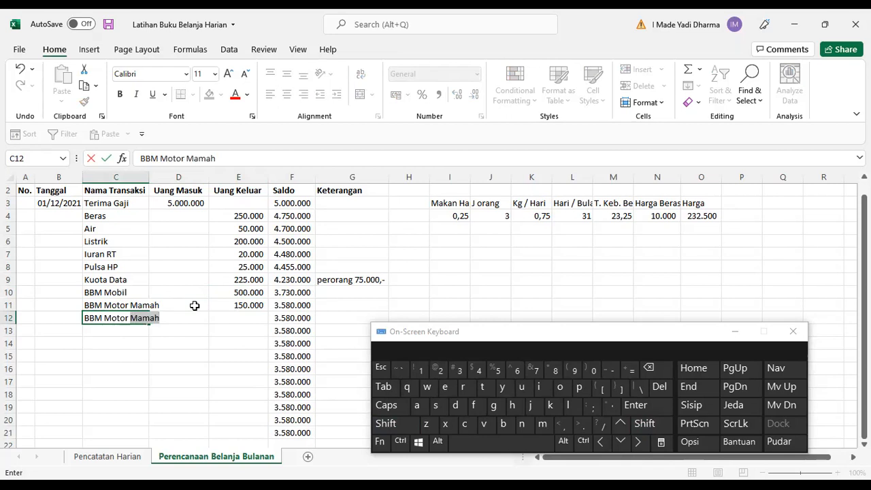
text(Adi)
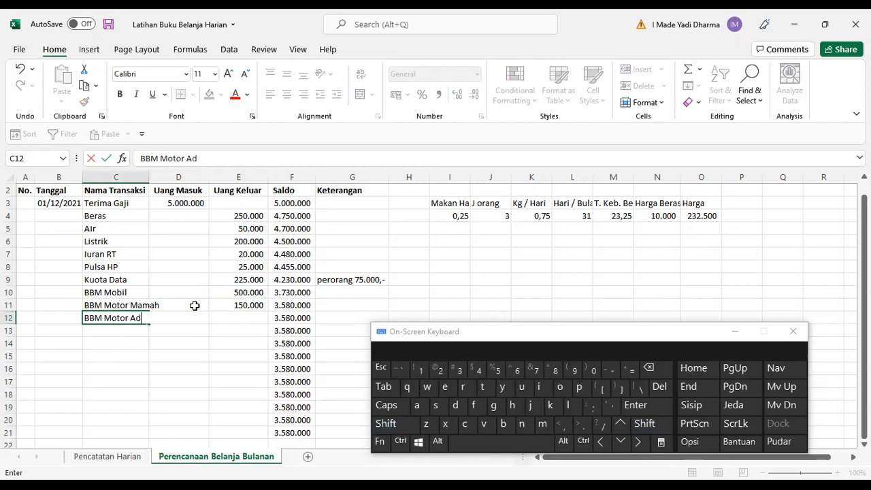
key(Tab)
key(Tab)
key(ctrl)
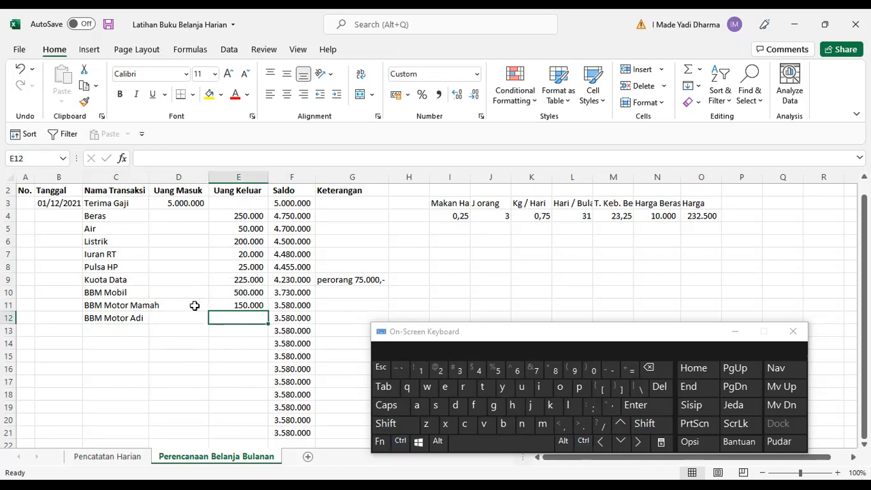
text(200)
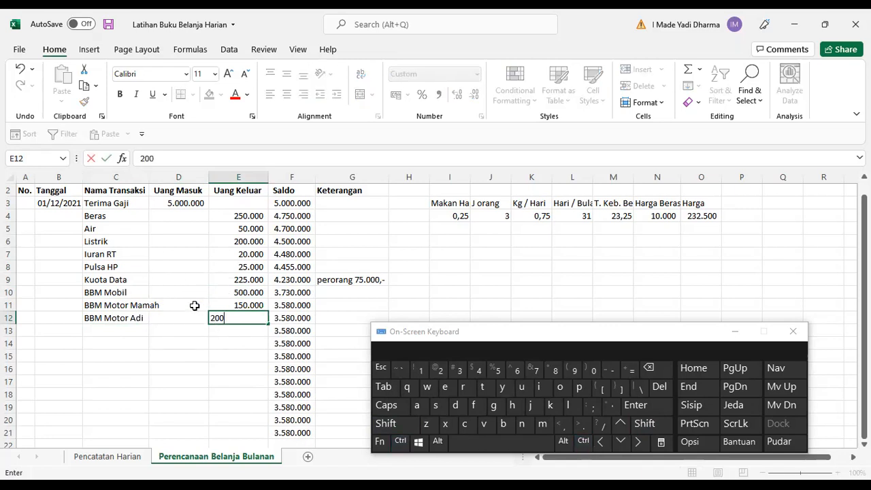
text(.000)
key(Return)
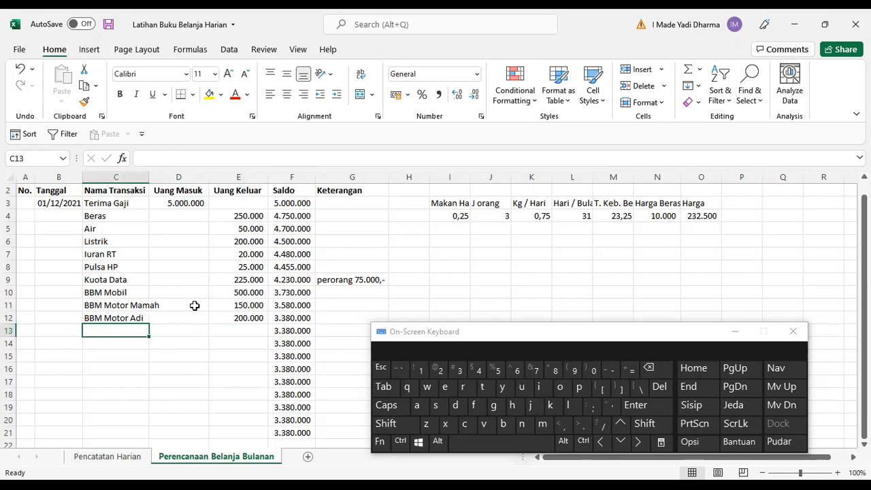
Add an Anggaran Service Mobil transaction in row 13 with 150000 as Uang Keluar.
key(Up)
key(Up)
key(Up)
key(Down)
key(Down)
key(Down)
text(A)
key(BackSpace)
key(BackSpace)
text(Service )
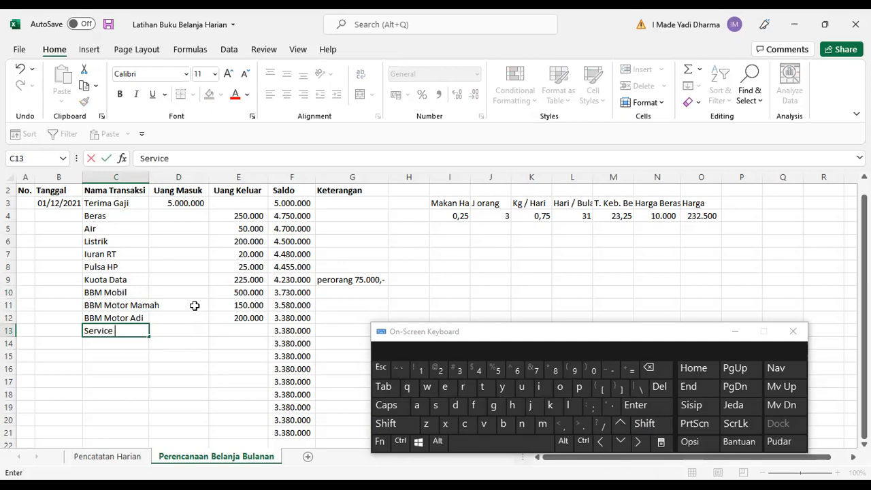
text(Mobil)
key(F2)
key(Home)
text(Anggaran)
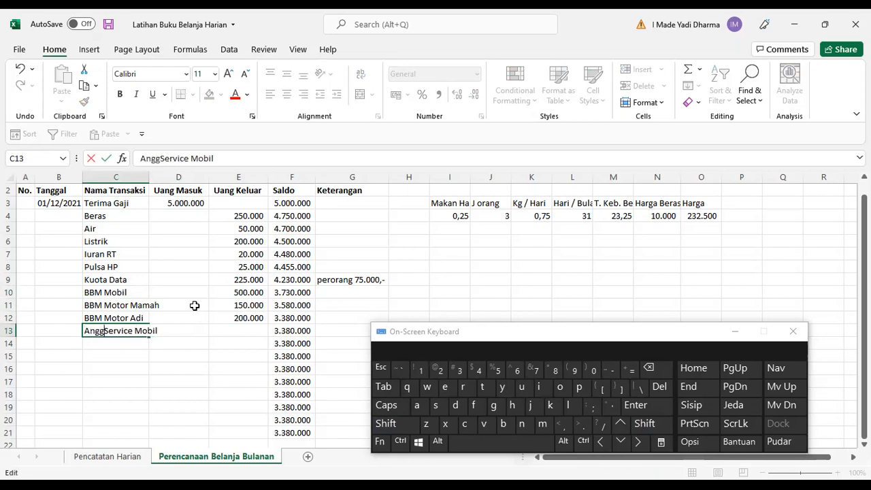
key(Tab)
key(Tab)
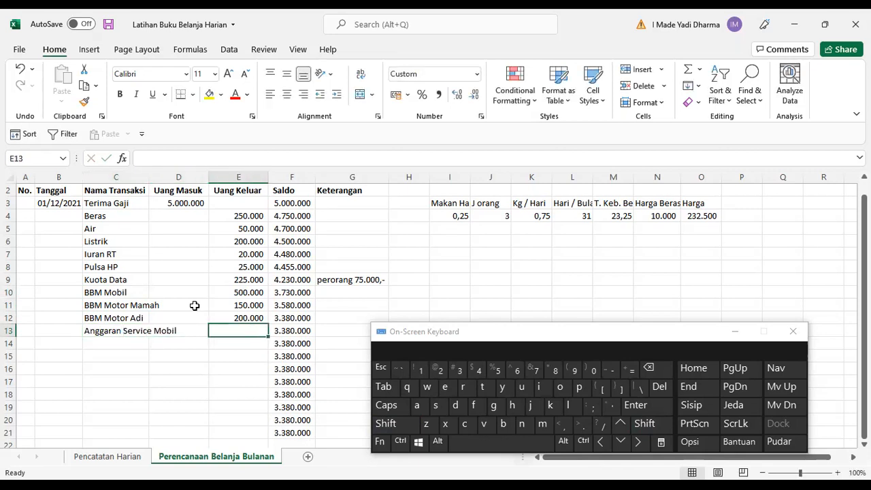
text(1)
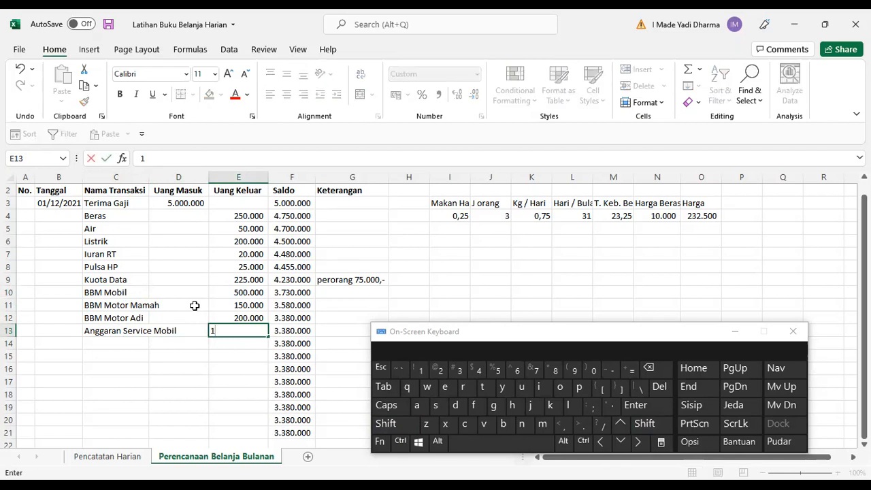
text(50000)
key(Return)
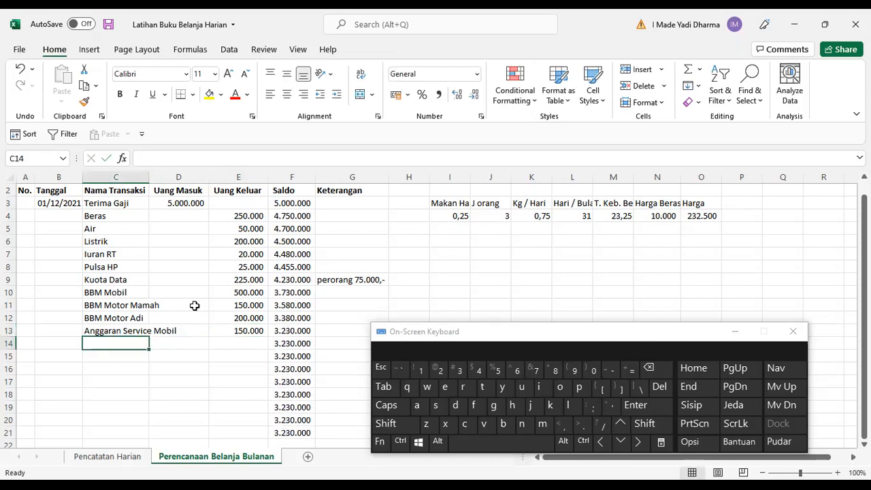
Copy the two BBM Motor transaction names into the next two empty Nama Transaksi cells, rows 14 and 15.
key(Up)
key(Up)
key(shift+Up)
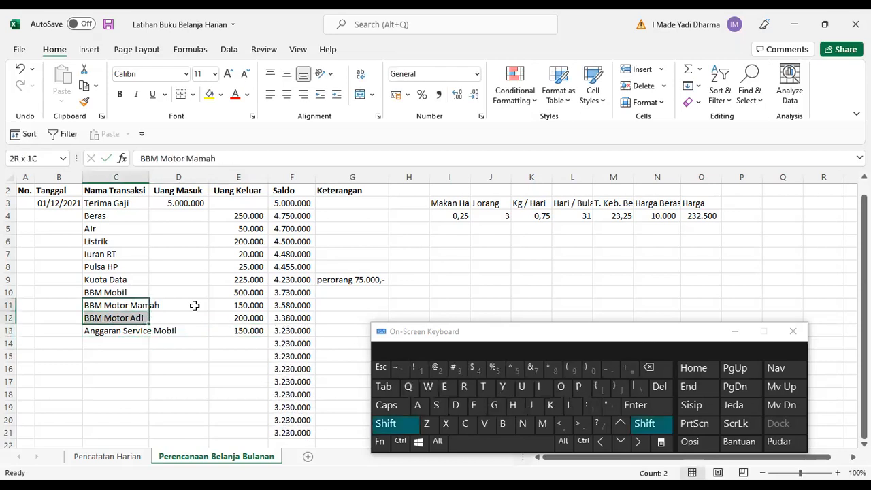
key(ctrl+c)
key(Down)
key(Down)
key(Return)
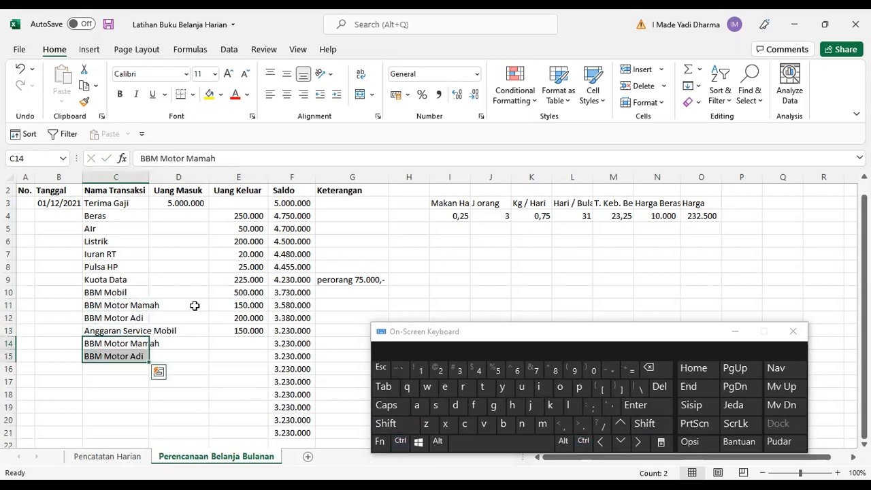
key(Up)
key(Down)
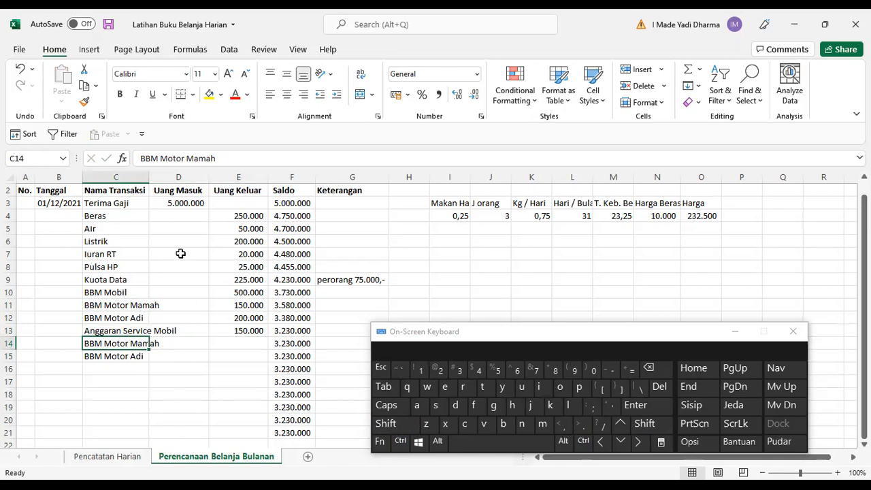
Rename the row 14 transaction to Anggaran Service Motor Mamah.
click(379, 442)
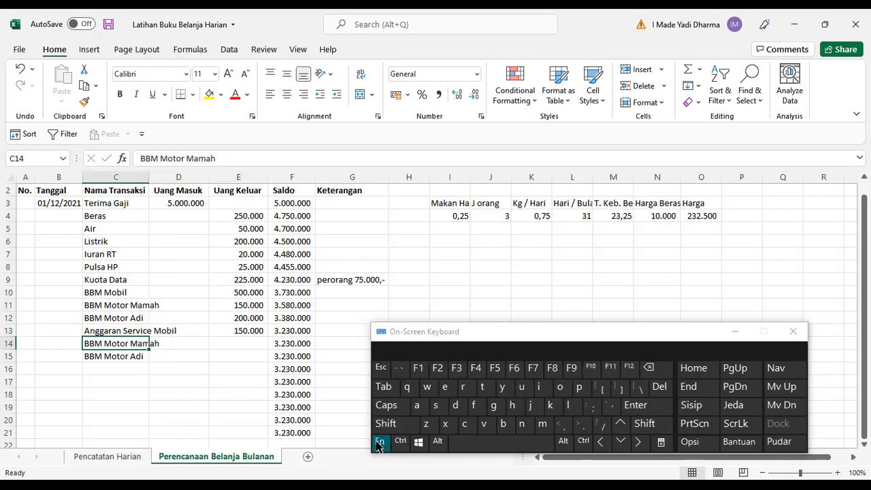
click(439, 369)
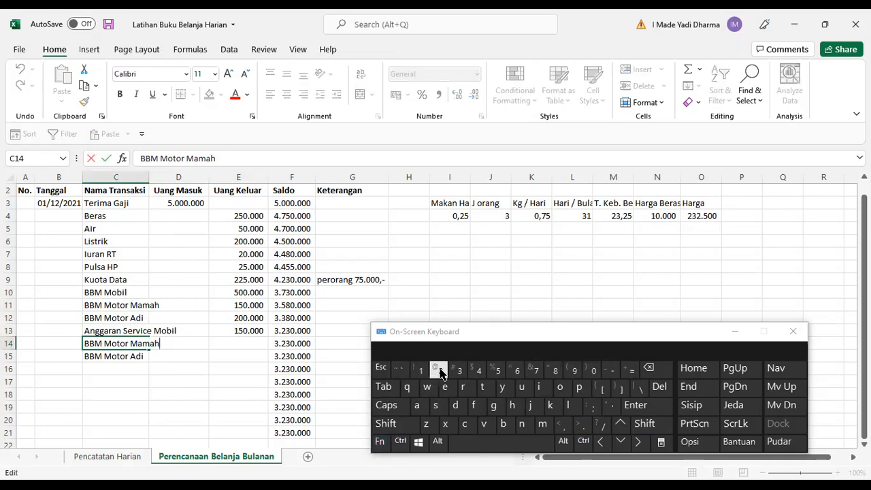
click(602, 442)
click(602, 443)
click(601, 442)
click(602, 443)
click(602, 442)
key(ctrl+shift+Left)
text(Anggaran S)
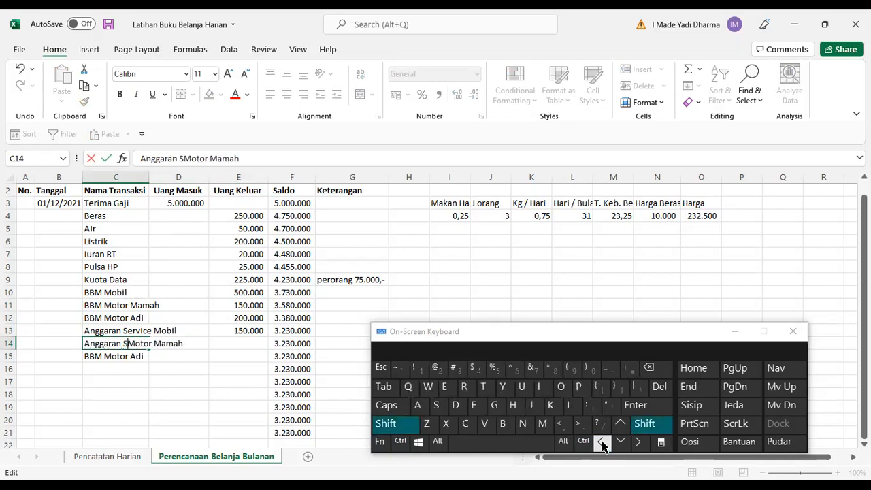
text(ervice)
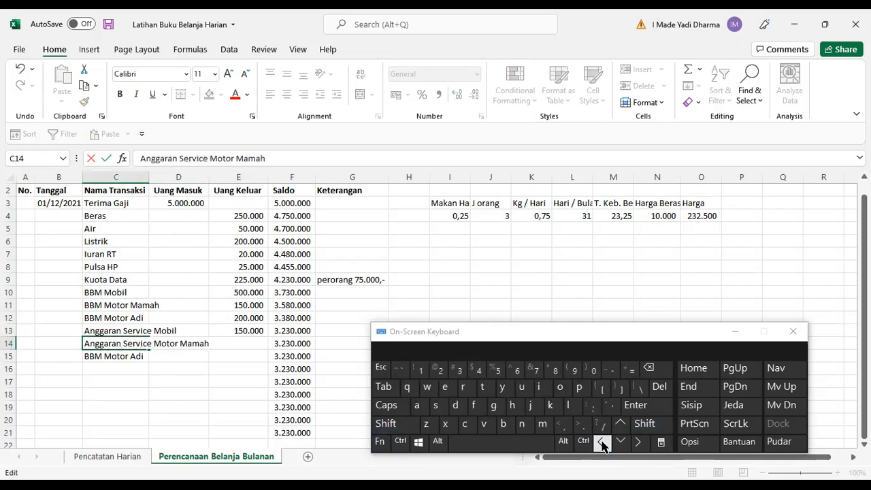
key(Return)
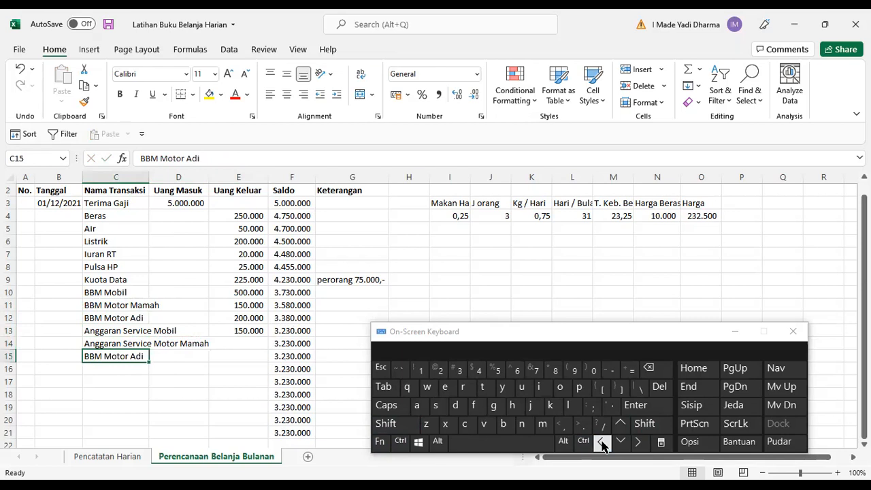
Fill the row 14 transaction name down into row 15 and change its last word to Adi.
key(ctrl)
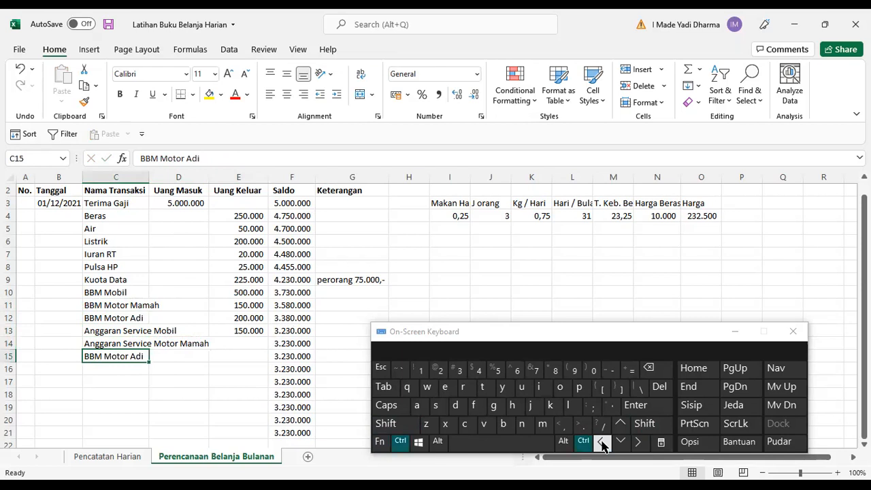
key(ctrl+d)
key(F2)
key(ctrl+shift+Left)
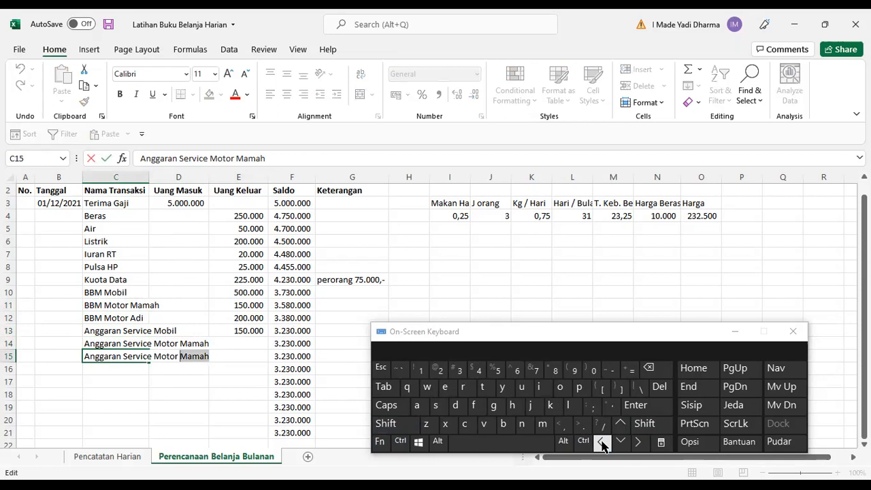
text(Adi)
key(Tab)
key(Tab)
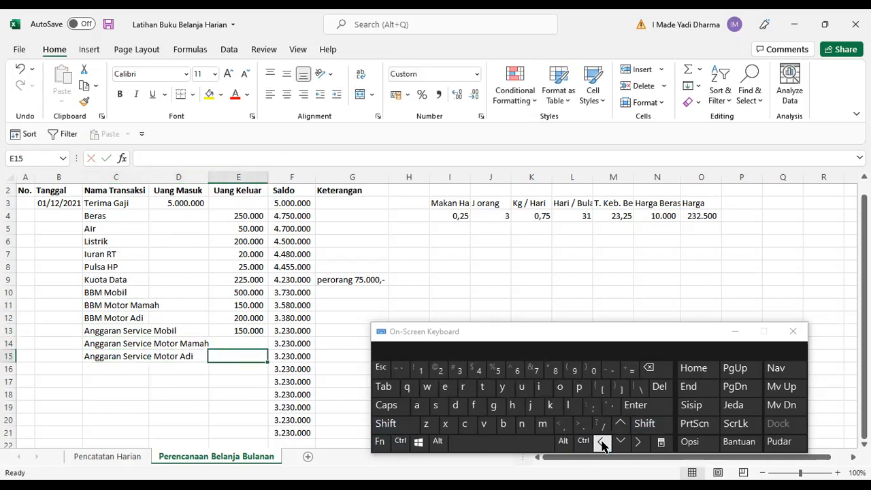
Enter 75000 as Uang Keluar for both Anggaran Service Motor rows, 14 and 15.
key(Up)
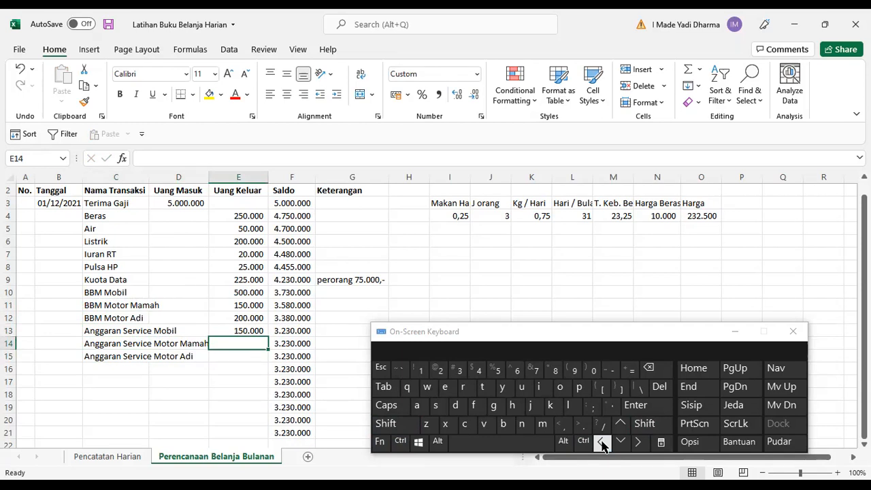
text(15)
key(Escape)
text(70)
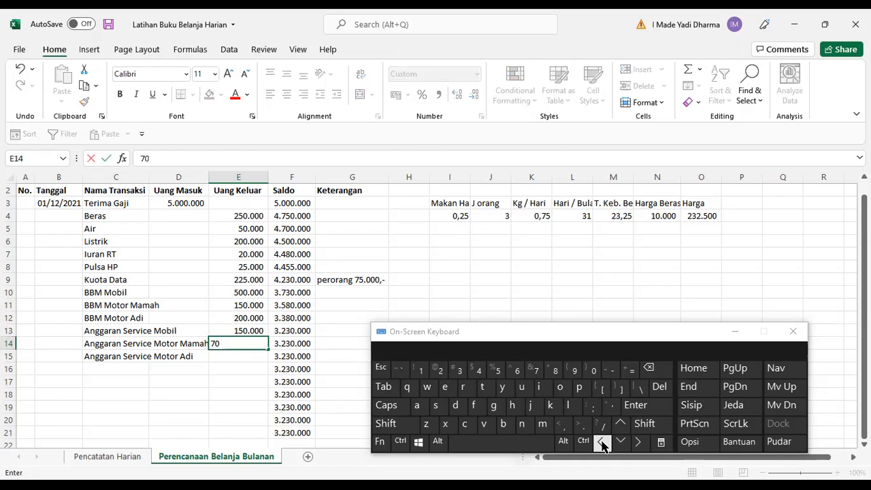
key(BackSpace)
key(BackSpace)
text(75000)
key(Return)
key(ctrl+d)
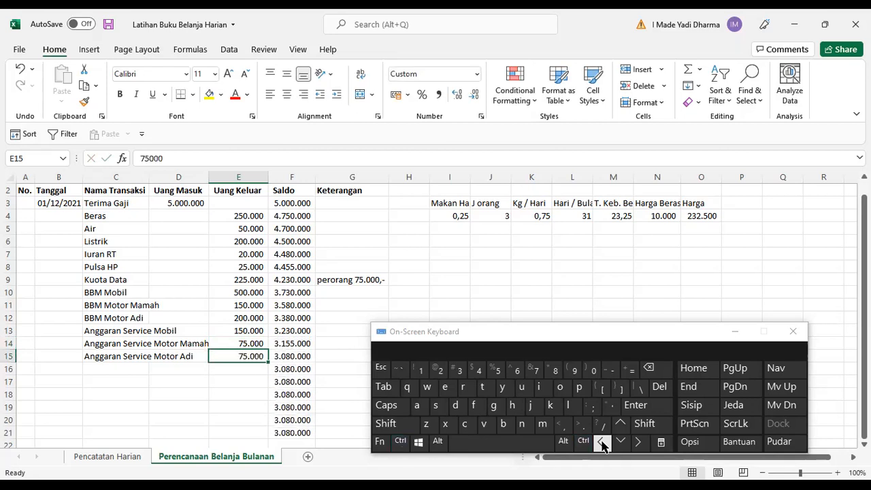
Add a Tabung Ke Bank transaction in row 16 with 3000000 as Uang Keluar.
key(Down)
click(603, 443)
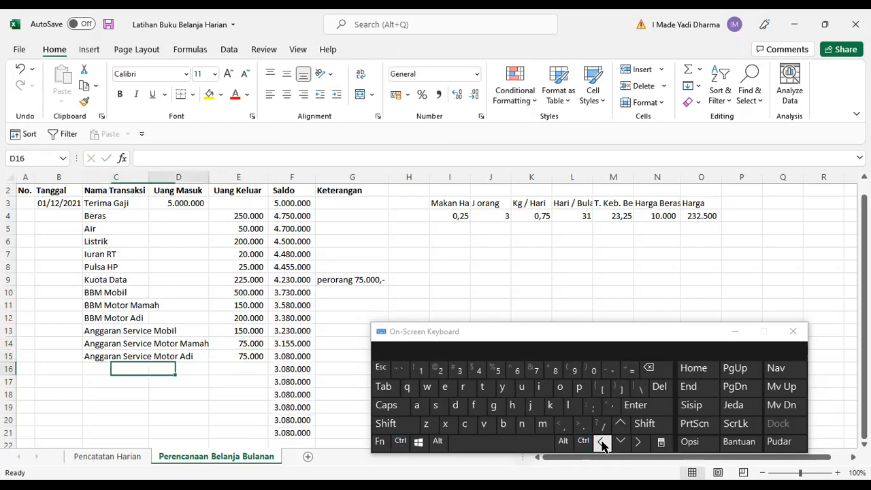
click(602, 443)
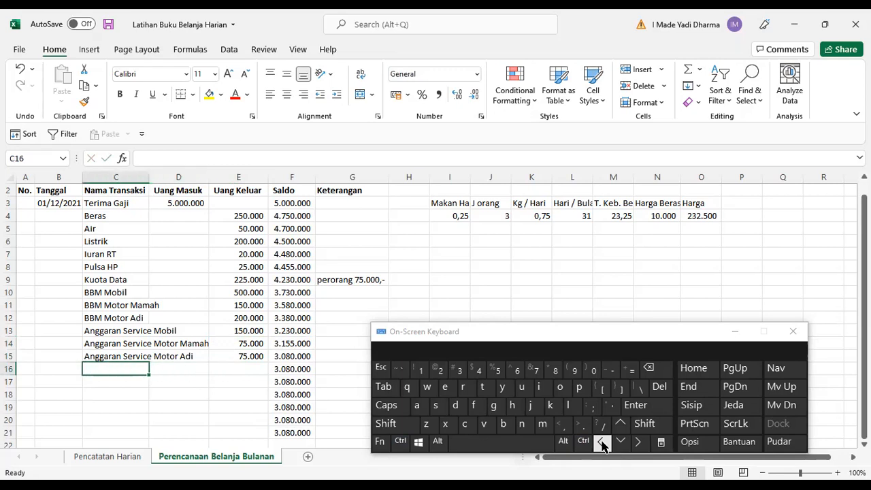
text(a)
key(BackSpace)
text(N)
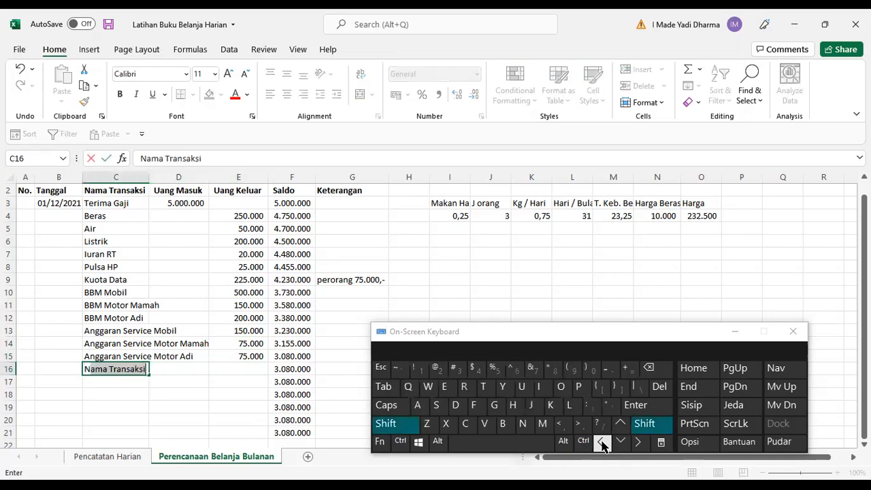
text(abung)
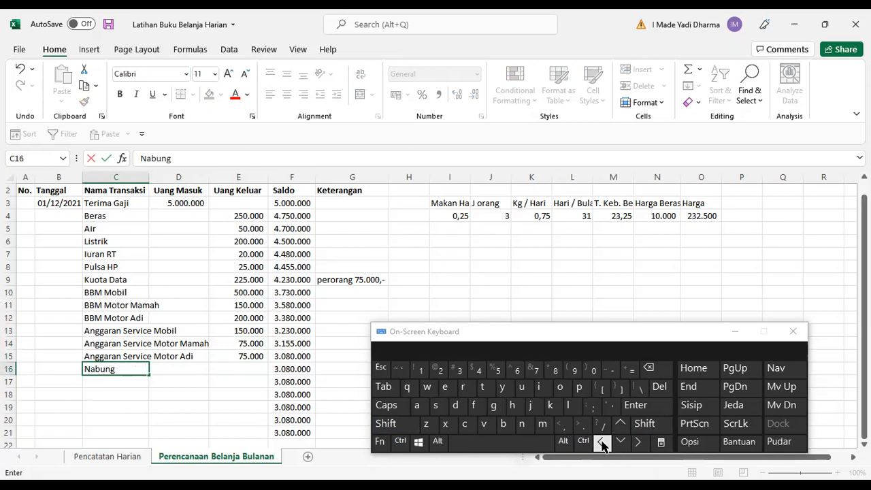
text(Ke )
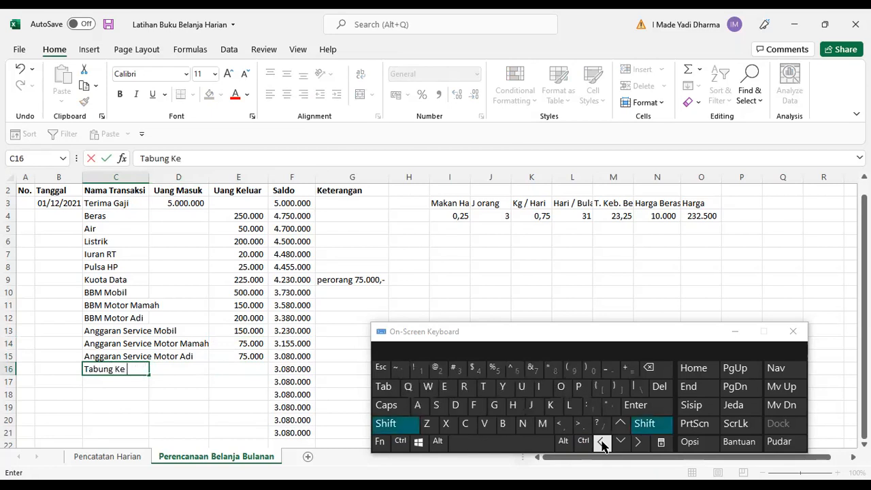
text(Bank)
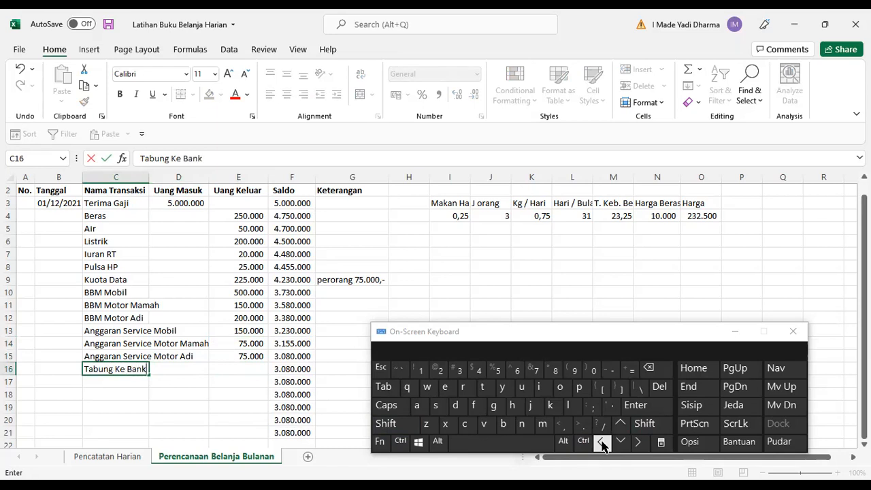
key(Right)
key(Right)
text(3000000)
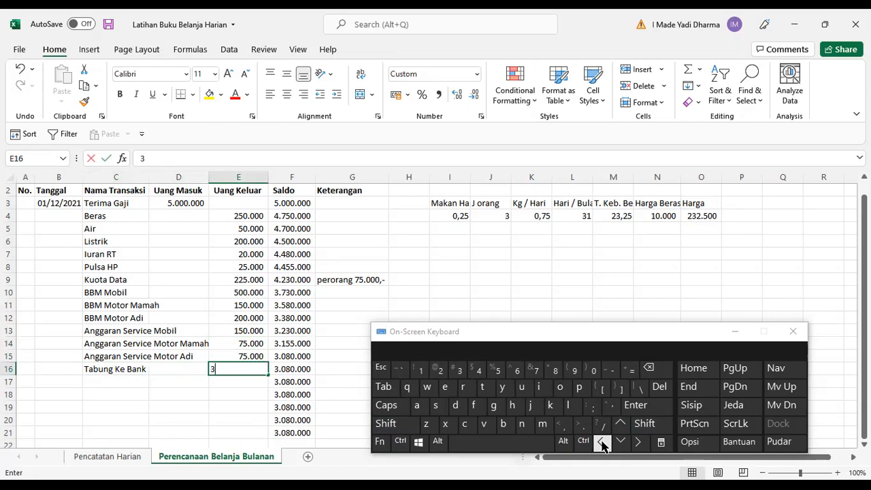
key(Return)
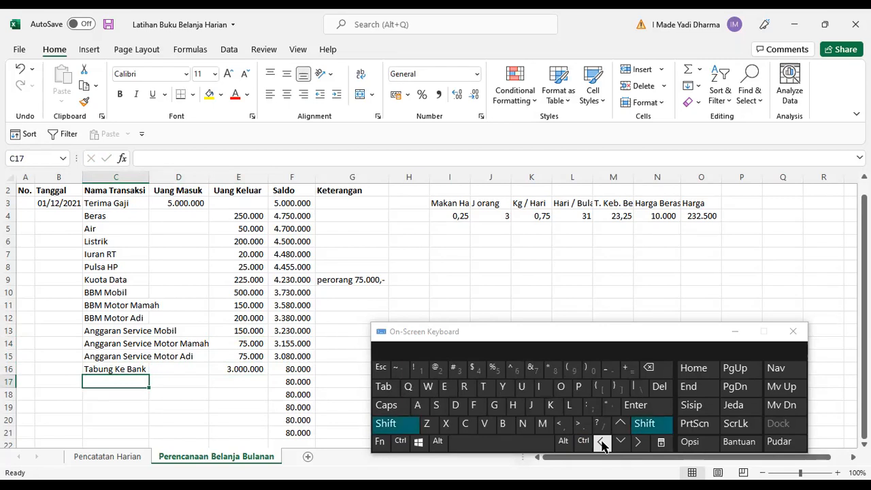
Add an Uang Lain-lain transaction in row 17 with 800000 as Uang Keluar.
text(Uang Lain-lain)
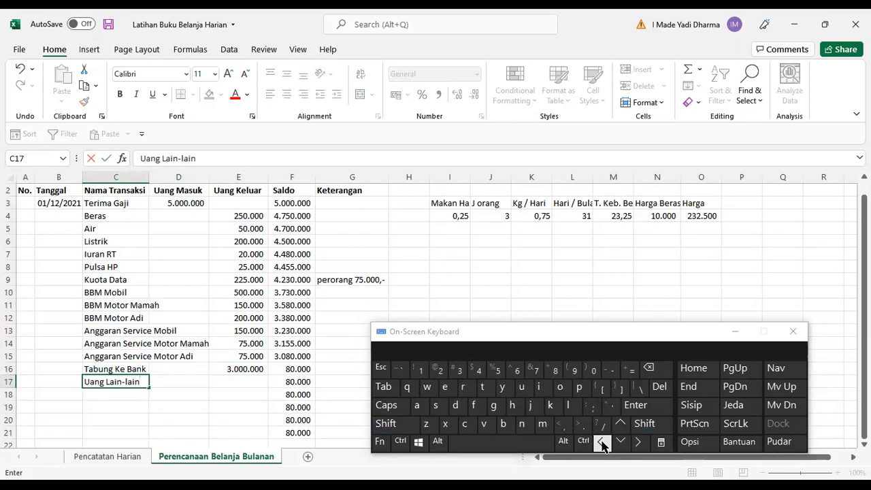
key(Right)
key(Right)
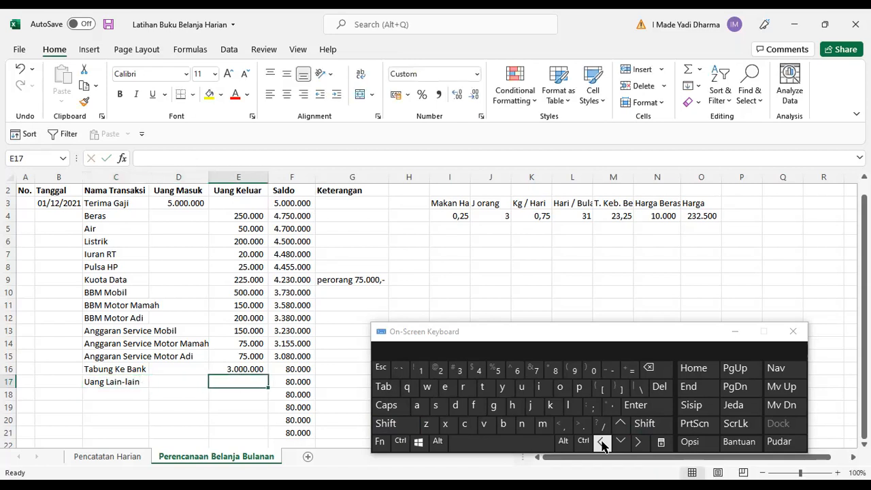
text(80)
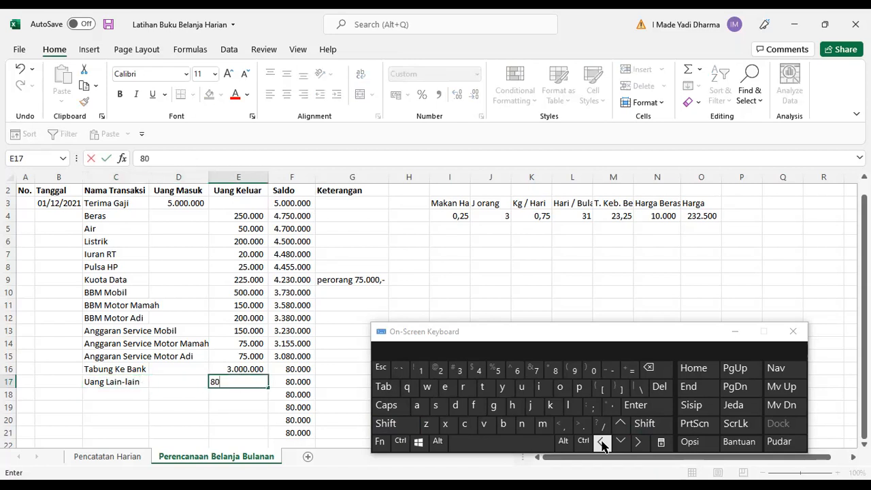
text(0000)
key(Return)
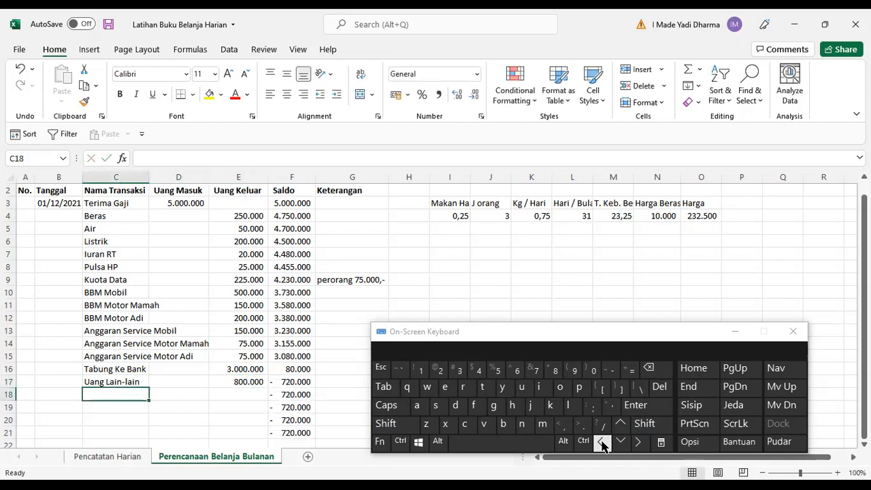
Correct the Uang Lain-lain Uang Keluar amount to 80000.
key(Right)
key(Right)
key(Up)
key(F2)
key(BackSpace)
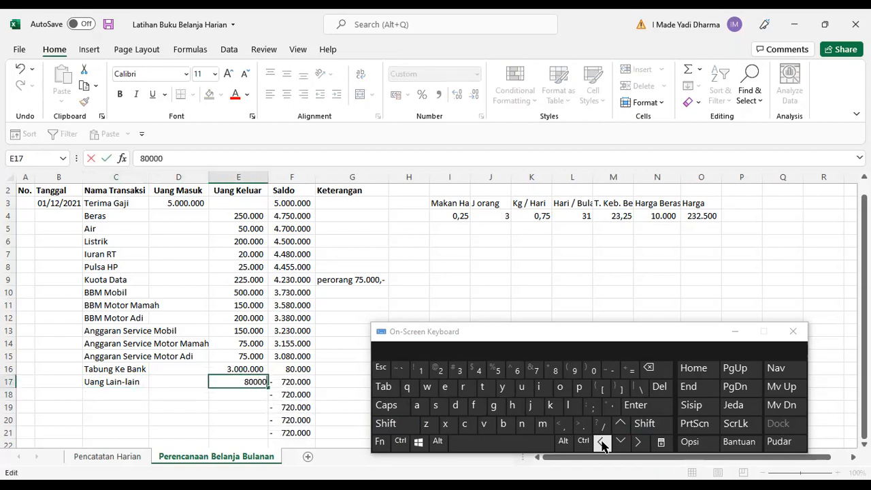
key(Return)
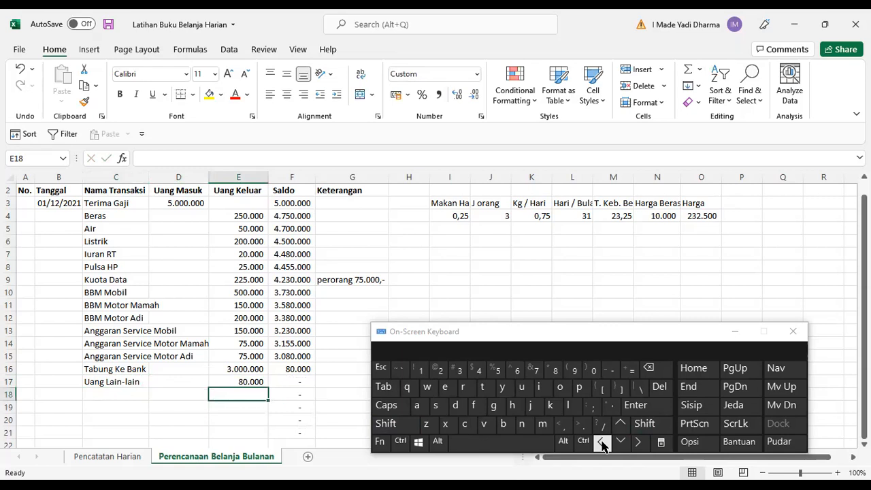
Select the empty Tanggal cell B4 below the first date.
scroll(224, 311, up, 1)
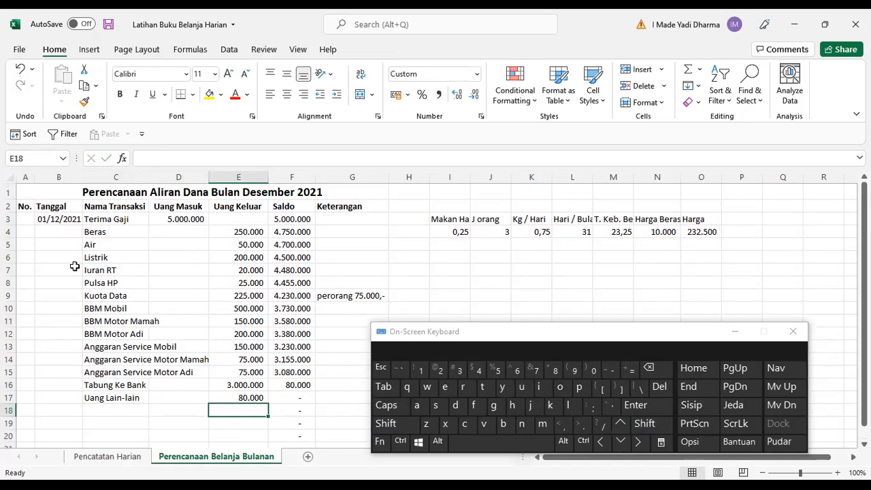
click(66, 232)
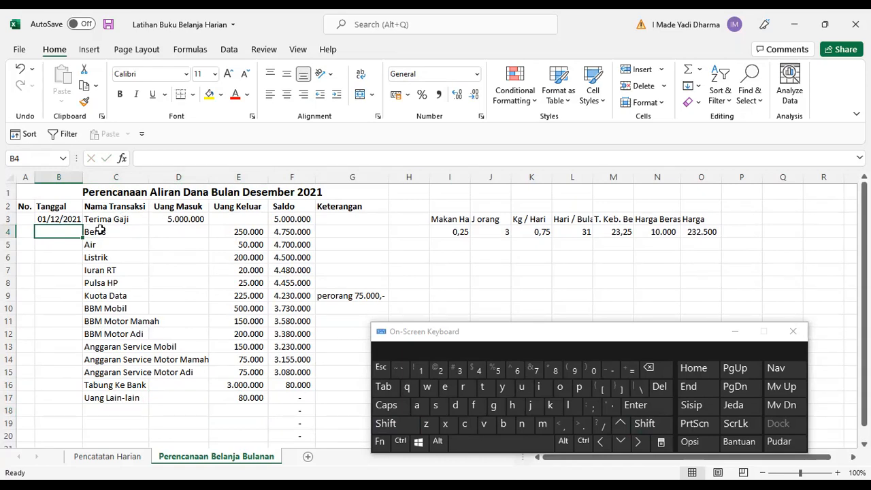
Number the transactions in the No. column by entering 1 and 2 and filling the series down to 15 in row 17.
click(22, 221)
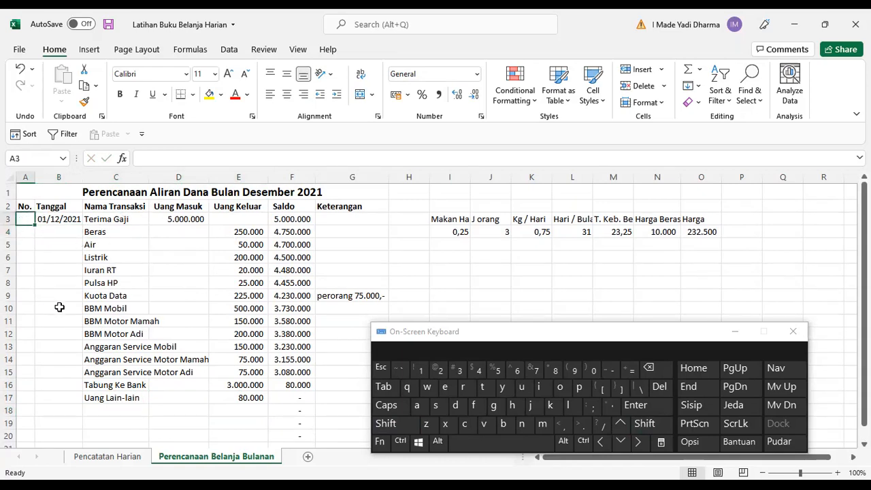
text(1)
key(Return)
text(2)
key(Return)
key(Up)
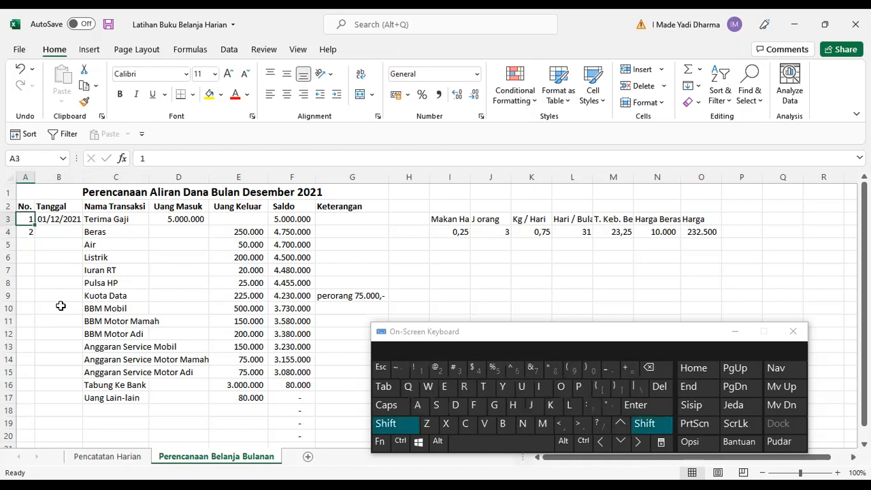
key(shift+Up)
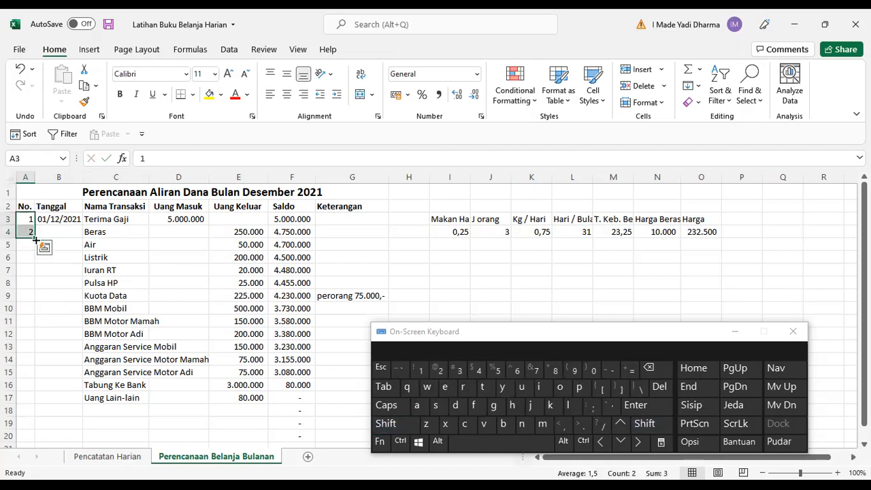
drag(36, 239, 36, 247)
drag(45, 407, 42, 406)
scroll(109, 408, down, 2)
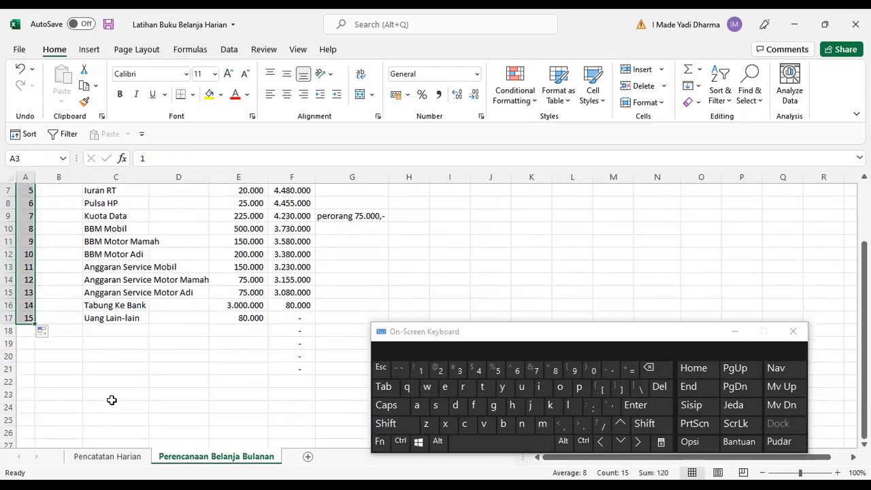
Clear the leftover Saldo formulas in F18:F22 below the last transaction.
drag(299, 337, 300, 385)
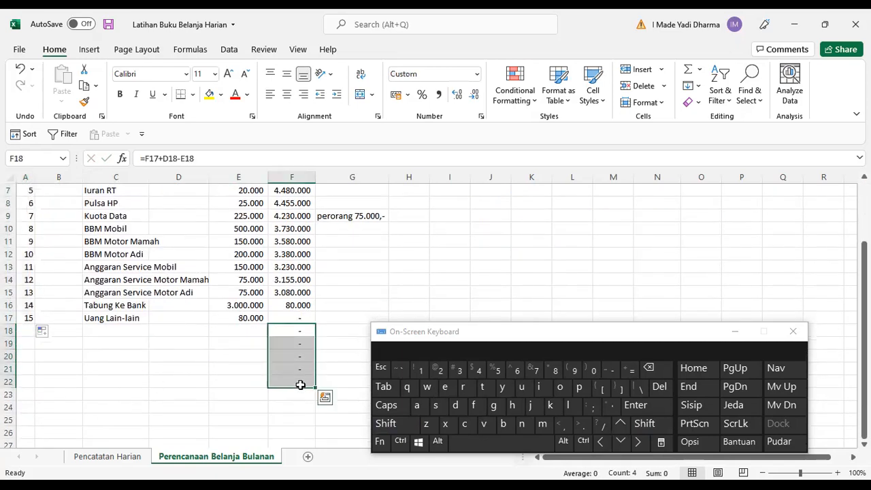
key(Delete)
scroll(253, 311, up, 2)
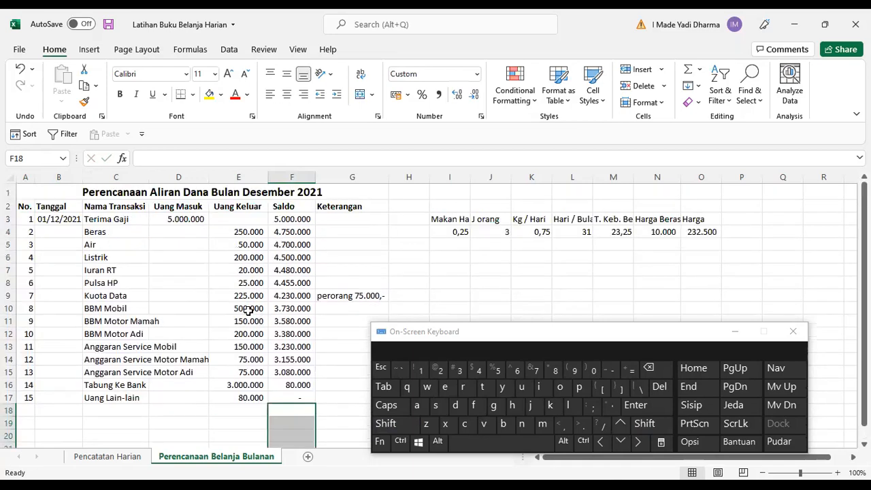
Select the whole sheet and autofit all column widths.
click(10, 178)
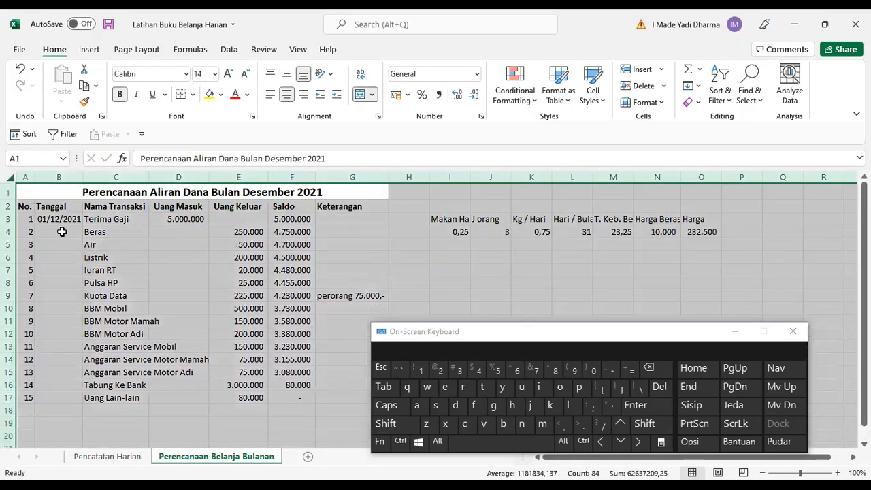
double_click(80, 178)
click(185, 231)
scroll(324, 273, down, 2)
scroll(325, 274, up, 2)
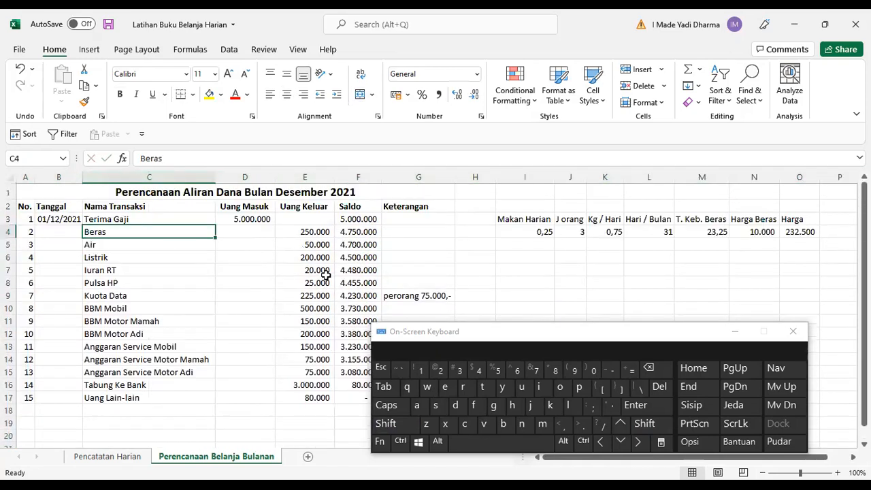
Clear the rice calculation helper data in columns I to P.
click(528, 179)
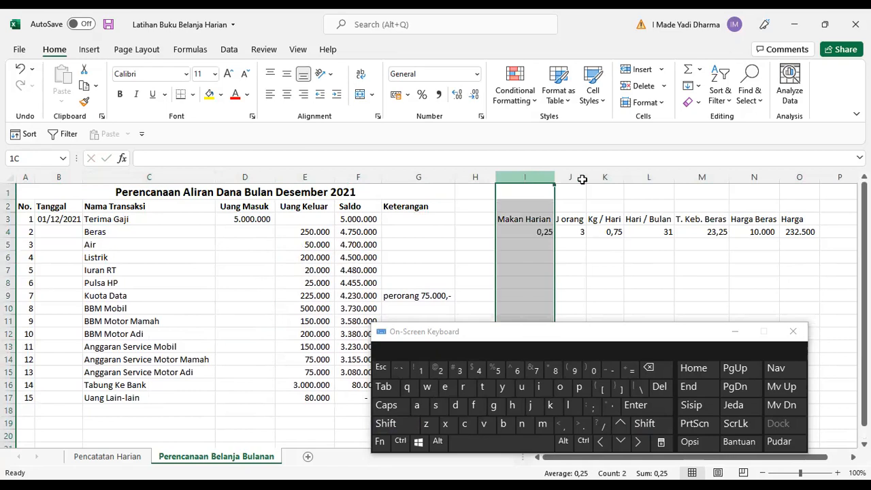
shift+click(837, 170)
key(Delete)
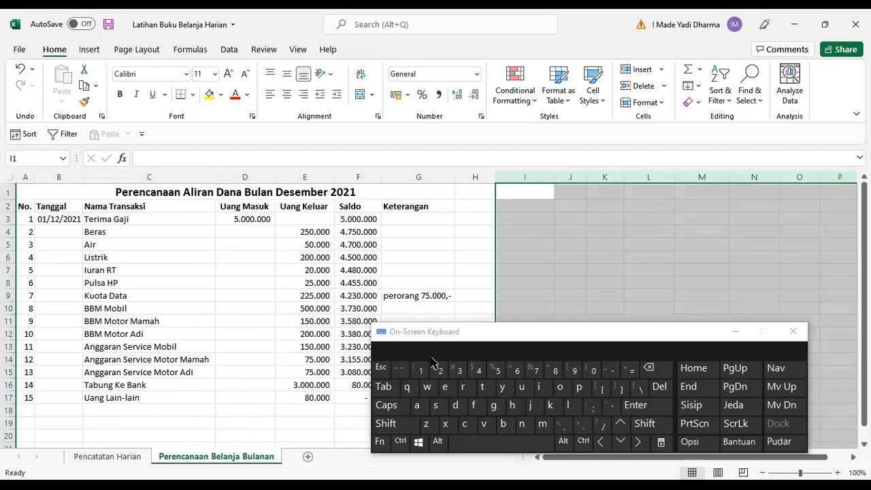
Select the table range A1:G17 and apply All Borders plus a Thick Outside Border.
click(133, 204)
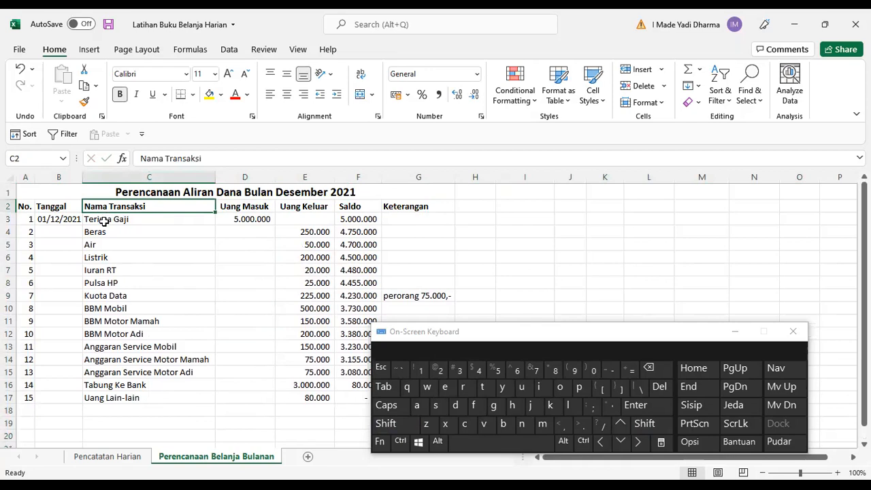
click(400, 441)
click(418, 406)
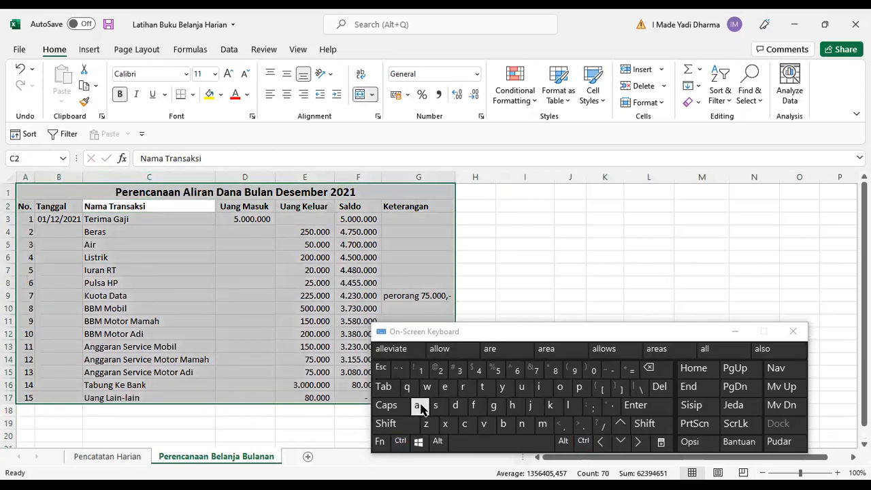
click(193, 95)
click(199, 221)
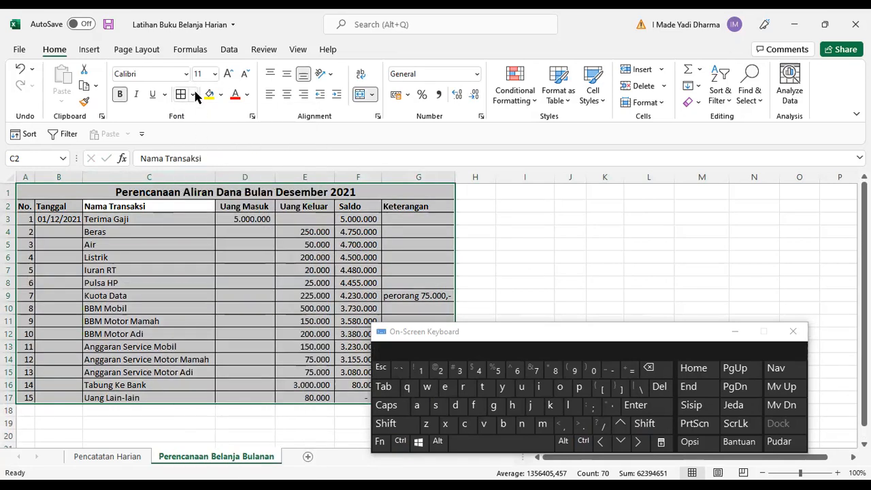
click(194, 95)
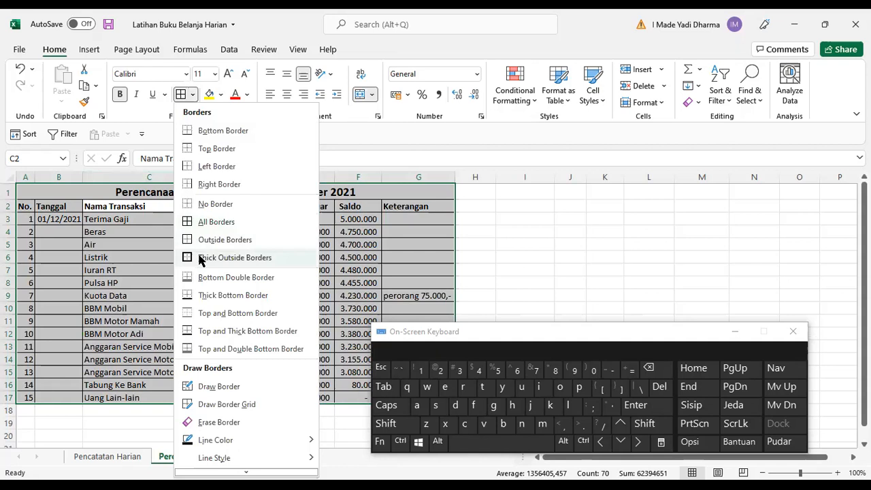
click(201, 259)
Give the title and header rows a thick outside border and center the header text vertically and horizontally.
click(84, 192)
drag(84, 192, 84, 206)
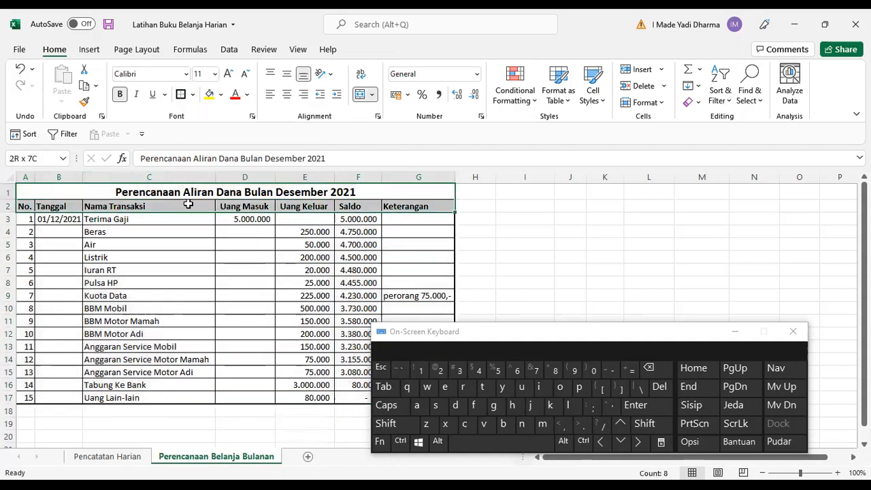
click(181, 93)
click(288, 77)
click(286, 94)
click(286, 94)
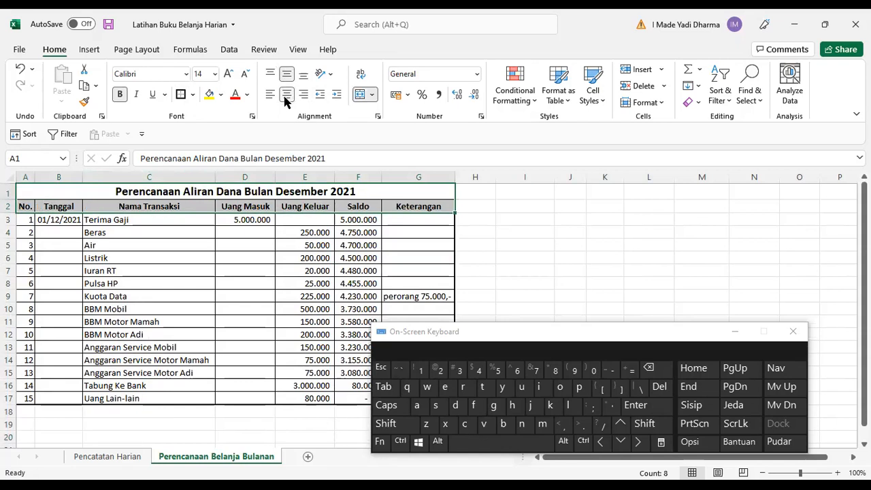
click(214, 279)
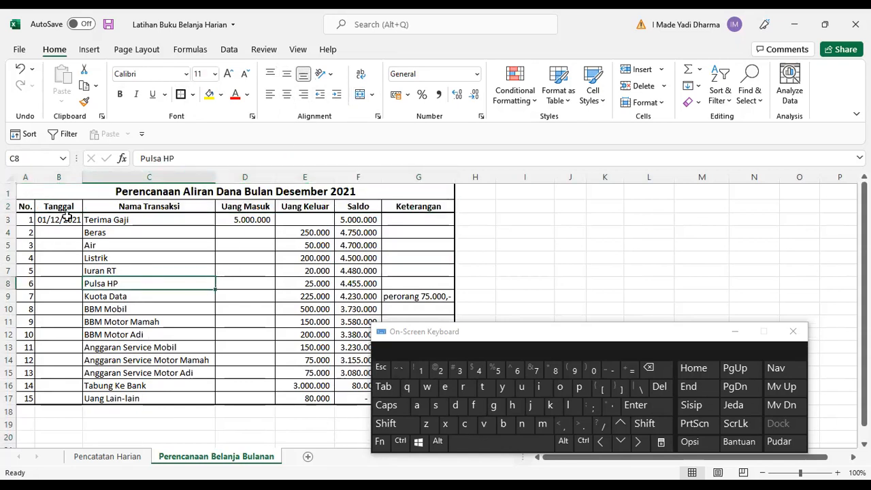
click(211, 269)
scroll(318, 279, down, 2)
scroll(317, 279, up, 2)
click(189, 231)
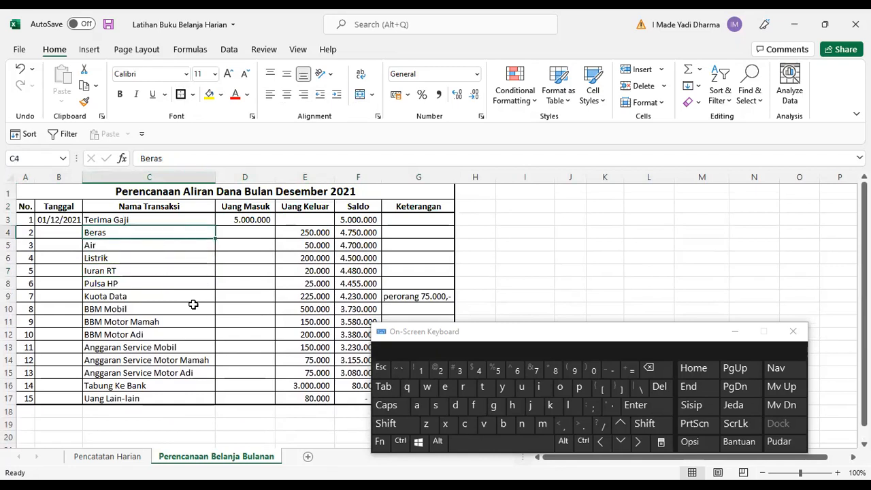
click(242, 290)
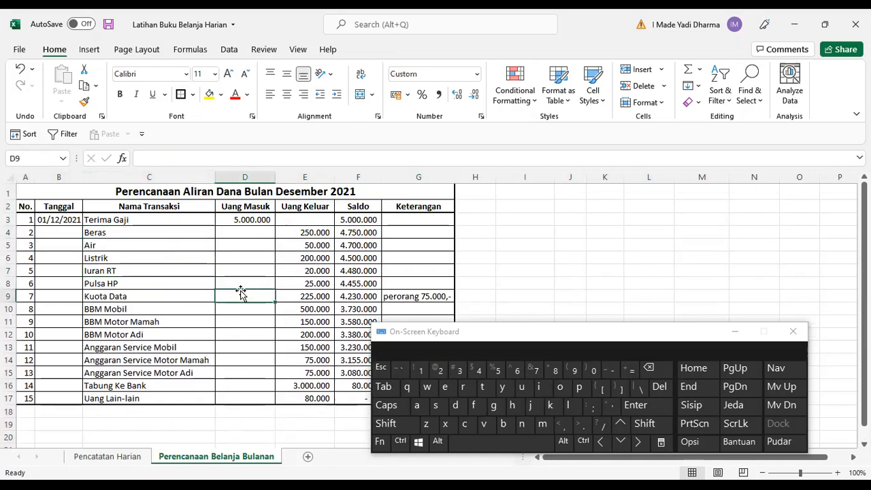
Review the Pencatatan Harian sheet, then return to the Perencanaan Belanja Bulanan sheet.
click(109, 456)
click(197, 258)
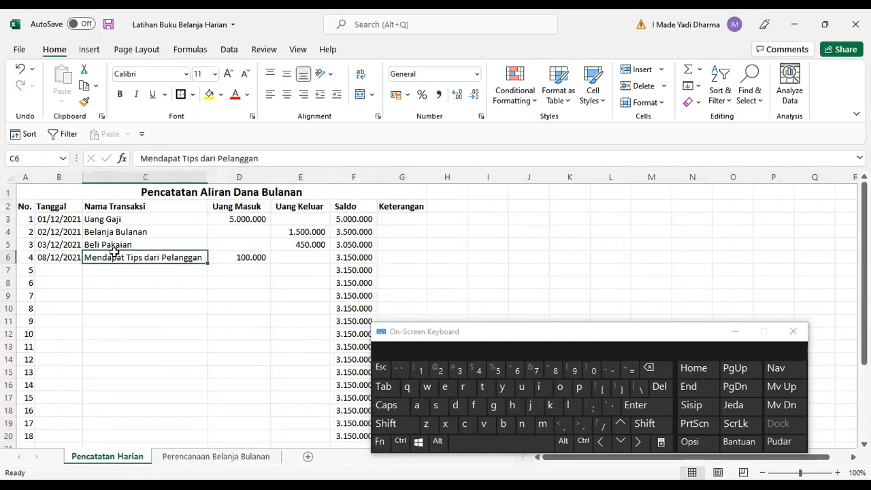
scroll(160, 262, down, 2)
scroll(159, 260, up, 2)
click(151, 285)
click(165, 360)
click(202, 457)
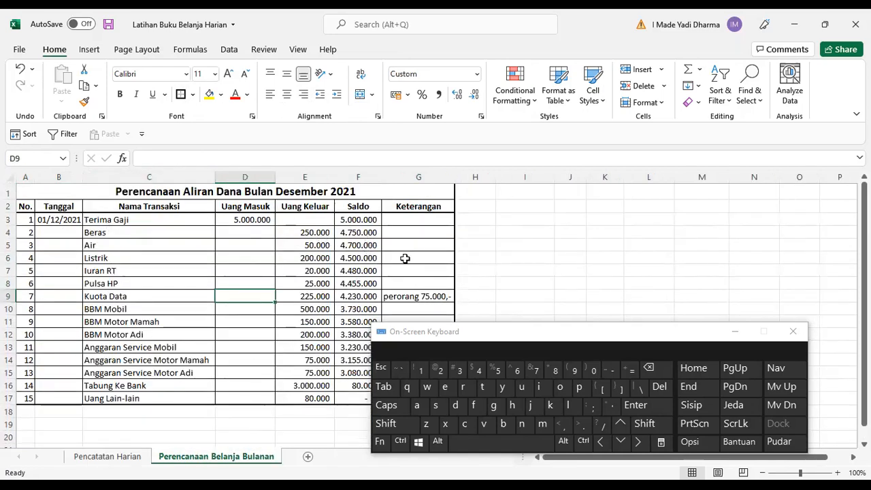
click(113, 229)
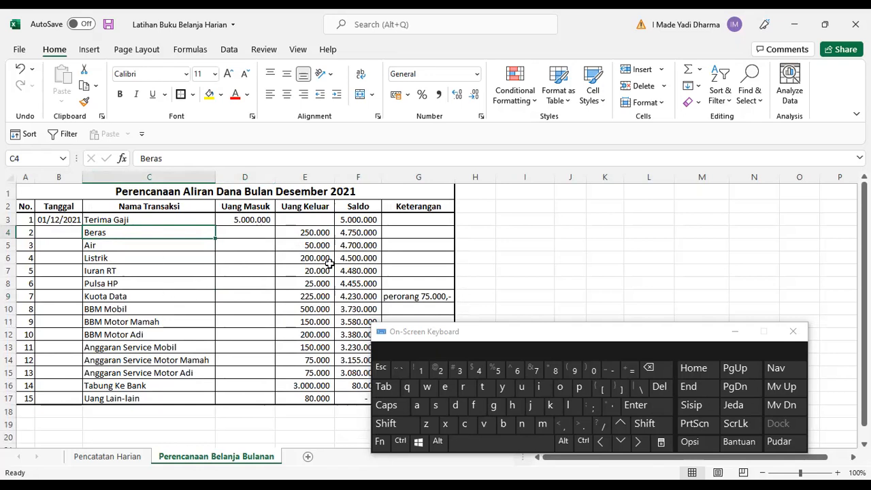
click(425, 221)
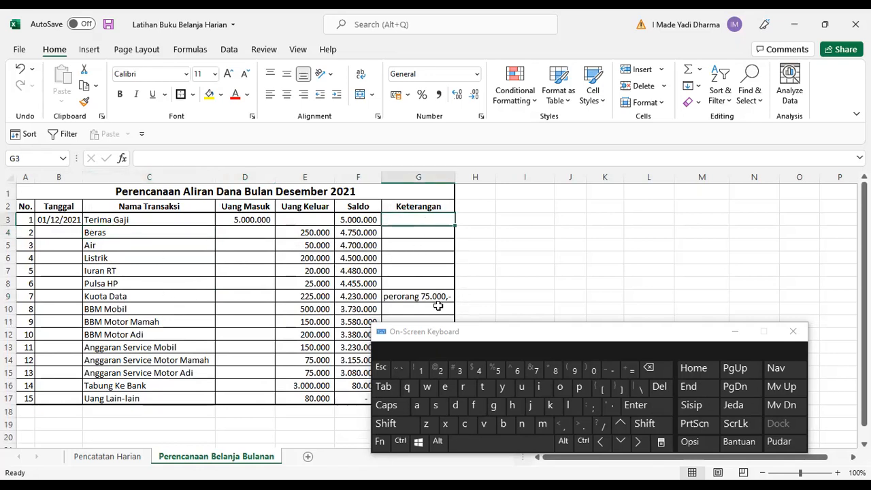
scroll(416, 243, down, 2)
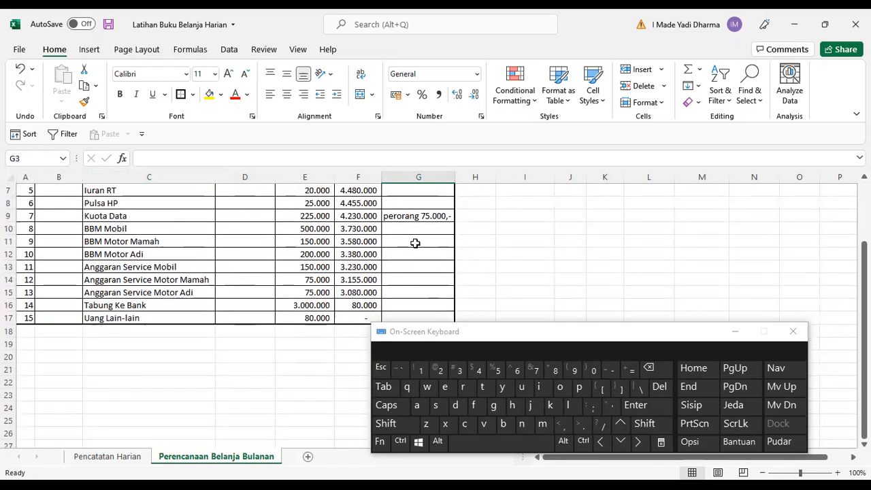
scroll(416, 242, up, 2)
Select the header row A2:G2 and turn on Filter.
click(427, 206)
drag(428, 207, 17, 210)
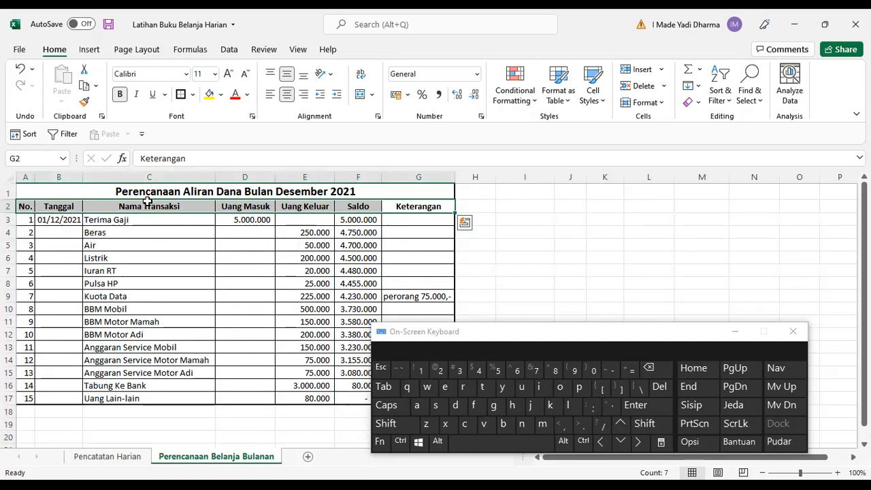
click(297, 50)
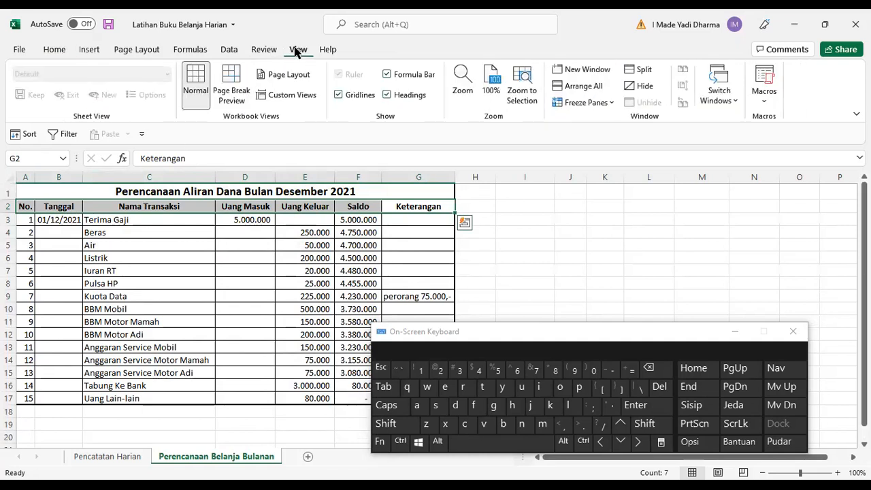
click(229, 50)
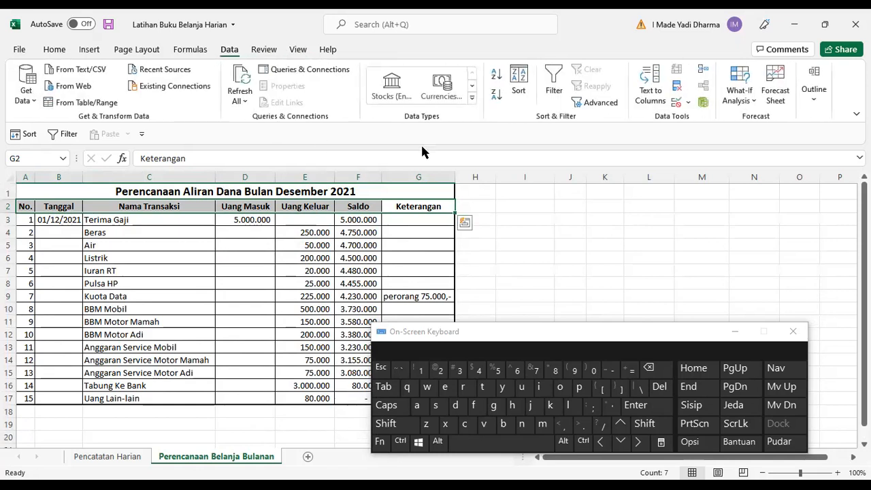
click(553, 79)
Open the Nama Transaksi filter list to view its entries.
click(412, 219)
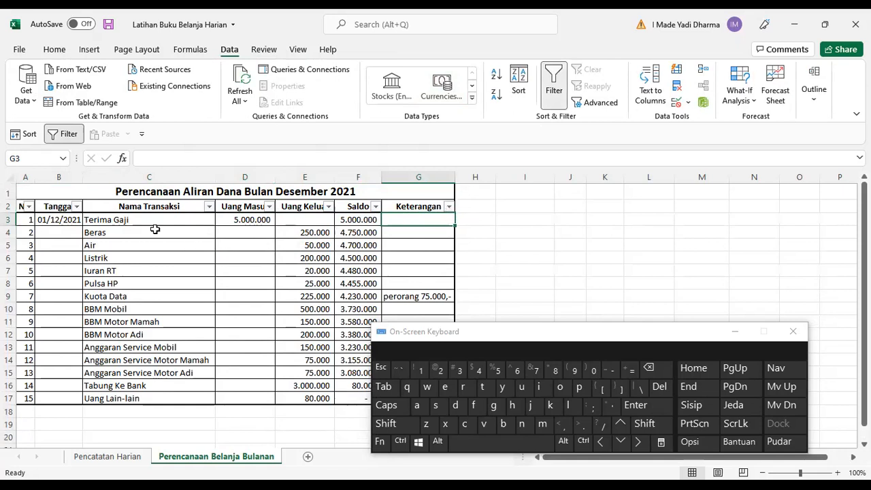
click(209, 207)
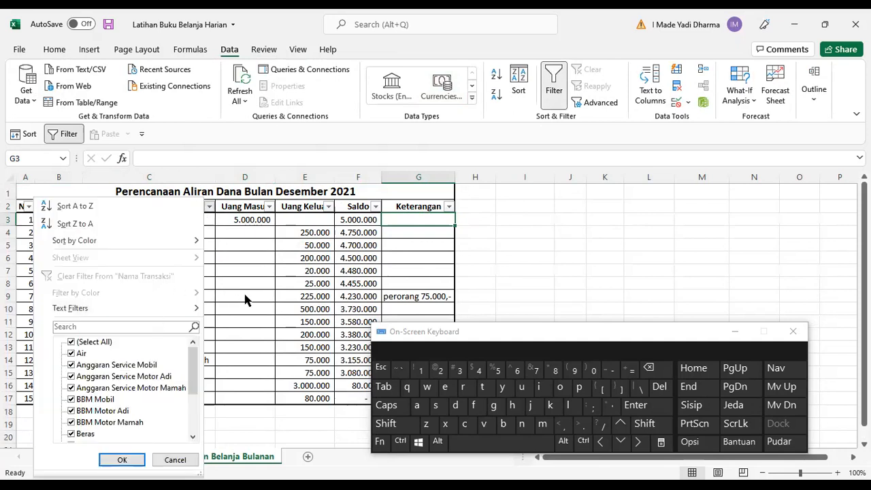
click(426, 234)
Delete the perorang 75.000,- note from the Kuota Data Keterangan cell.
key(Down)
key(Down)
key(Down)
key(Down)
key(Down)
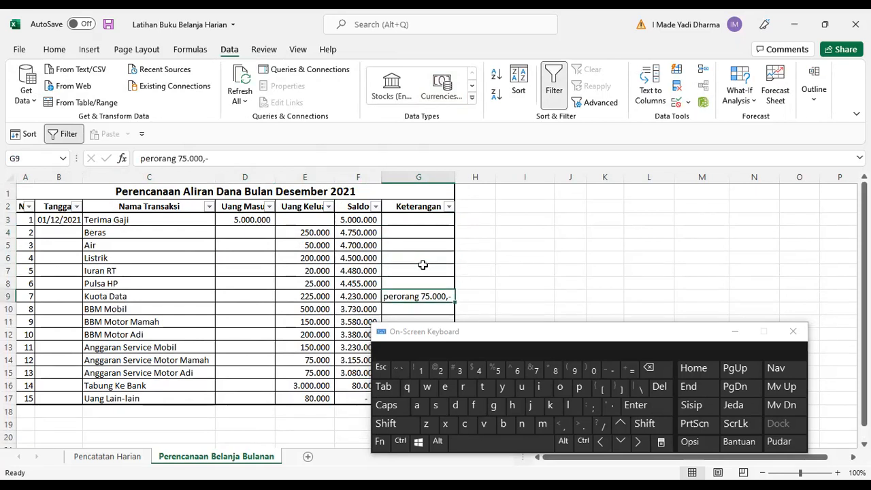
key(Delete)
Enter Rt as the Keterangan for the Beras row in G4.
key(Up)
key(Up)
key(Up)
key(Up)
key(Up)
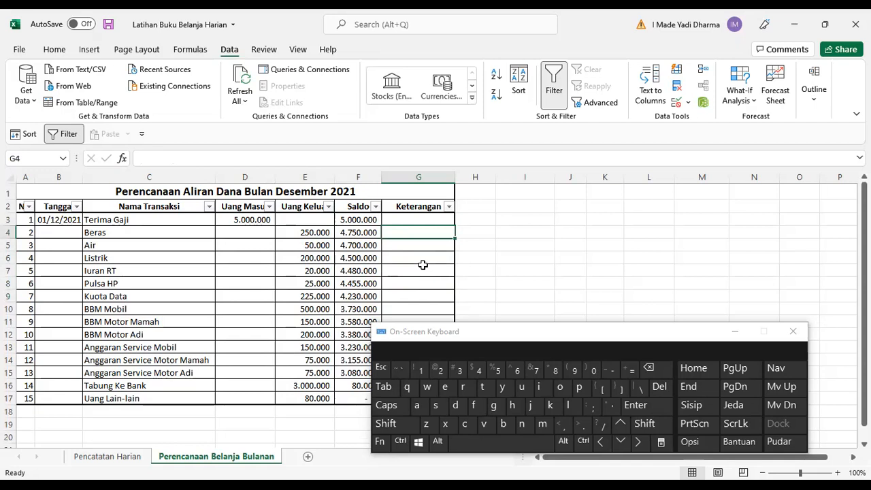
text(Rt)
key(Return)
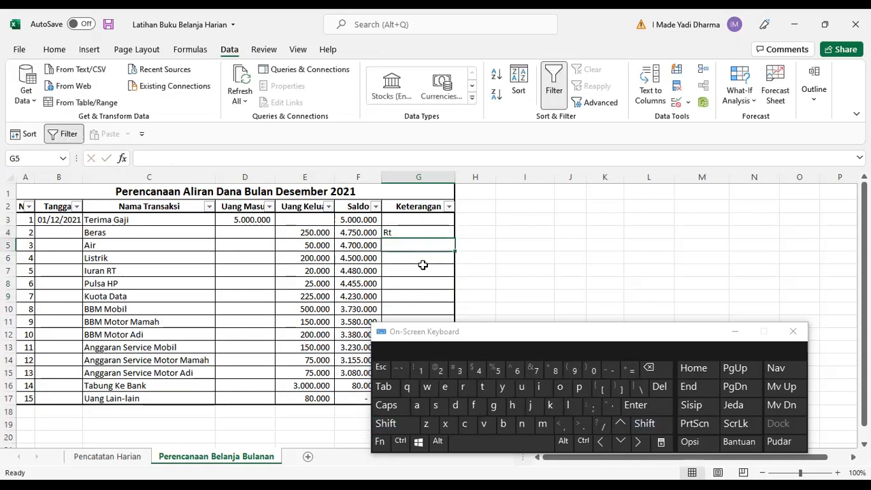
Fill Rt down into the Keterangan cells G5 to G7 for Air, Listrik and Iuran RT.
key(ctrl)
key(Down)
key(ctrl+d)
key(Down)
key(ctrl+d)
key(Down)
key(ctrl+d)
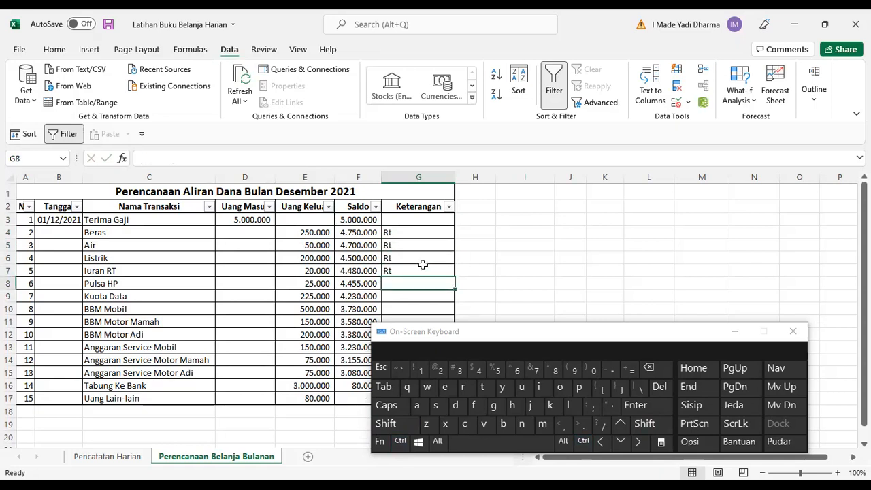
key(Down)
key(Down)
key(Down)
key(Down)
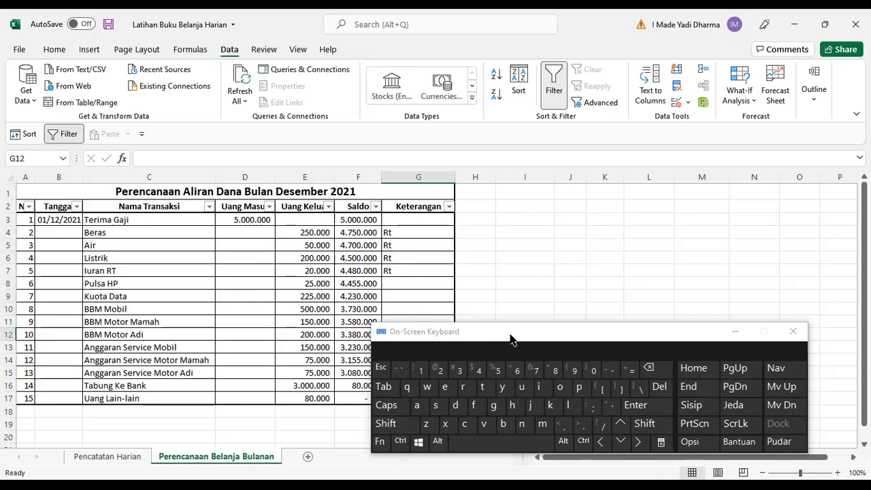
click(403, 245)
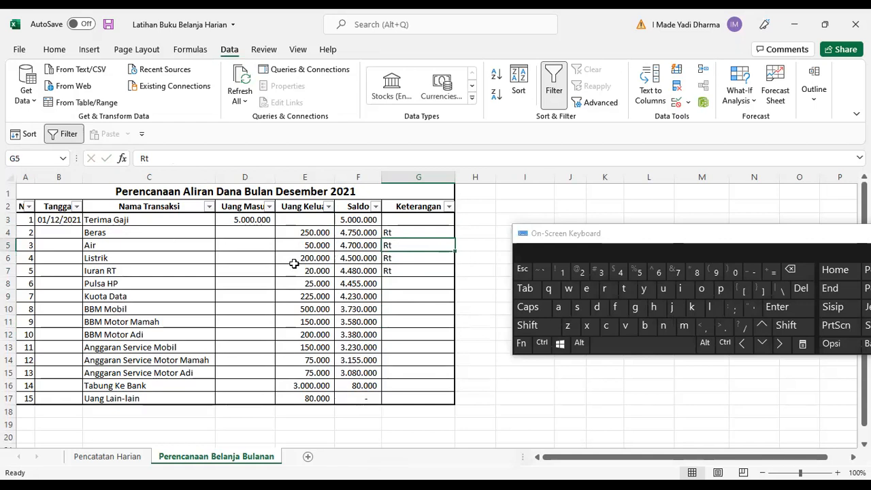
Filter the Keterangan column to show only the Rt rows by excluding blanks.
click(449, 207)
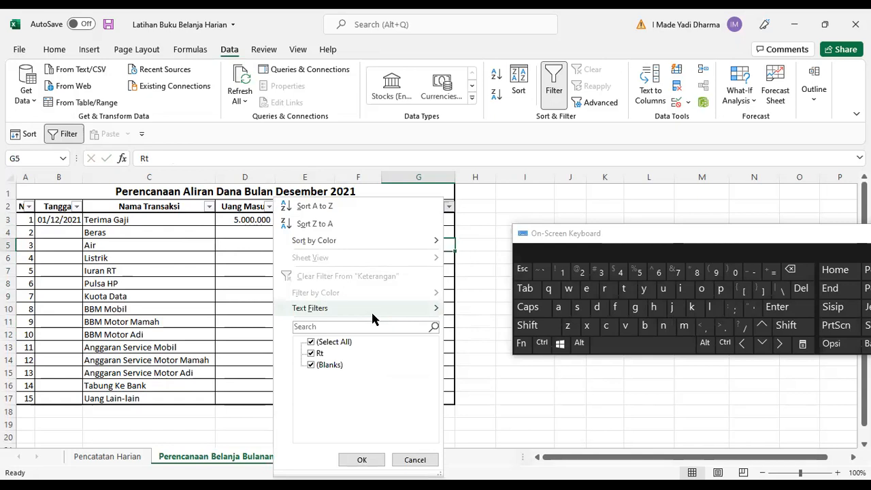
click(408, 284)
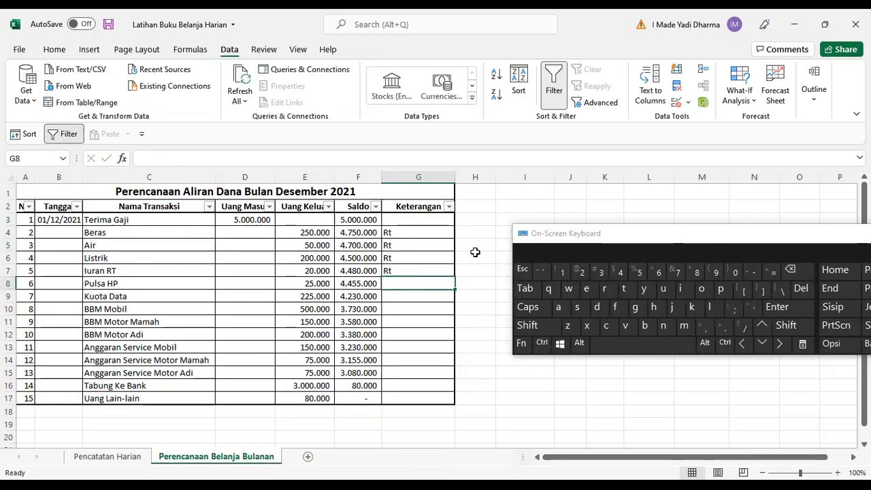
click(449, 207)
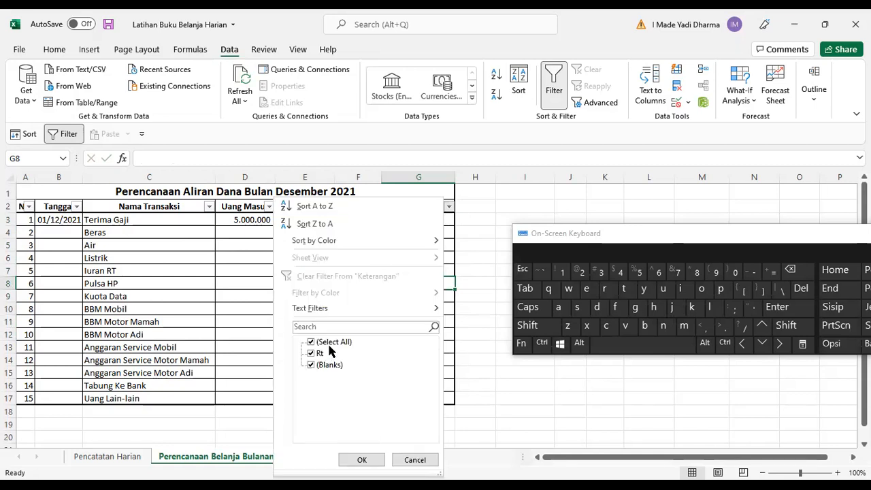
click(330, 365)
click(361, 460)
click(361, 305)
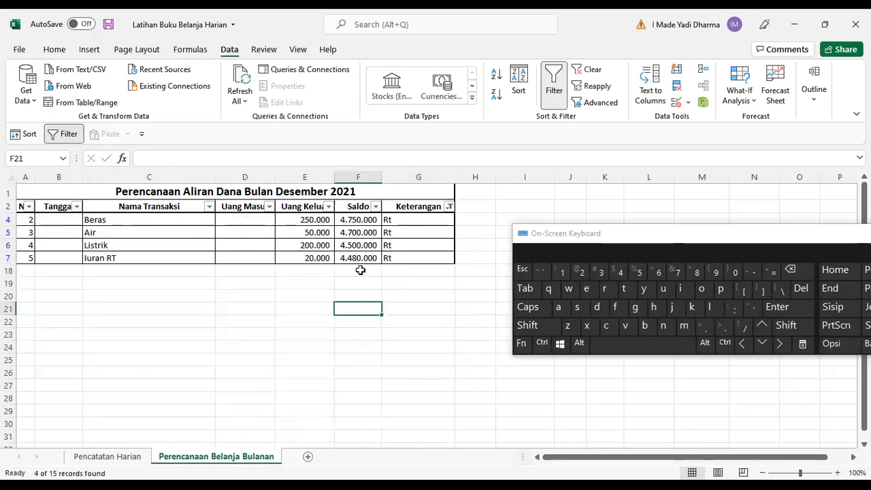
Select the visible Uang Keluar amounts, then restore all entries in the Keterangan filter.
drag(316, 220, 311, 272)
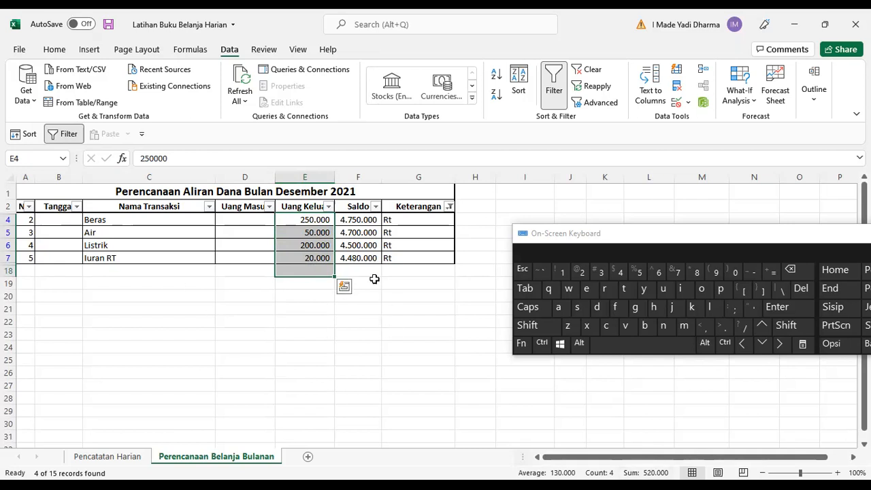
click(451, 207)
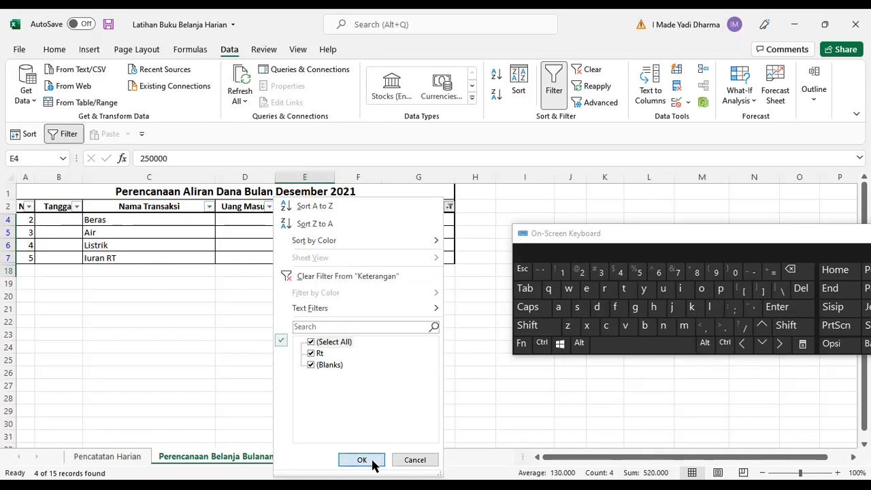
click(372, 461)
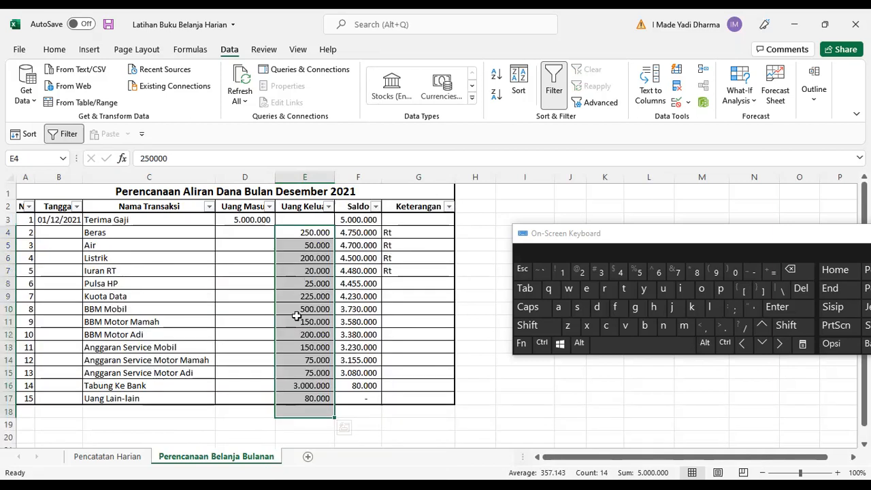
Move through the table cells and inspect the Tabung Ke Bank Uang Keluar value in edit mode.
click(125, 243)
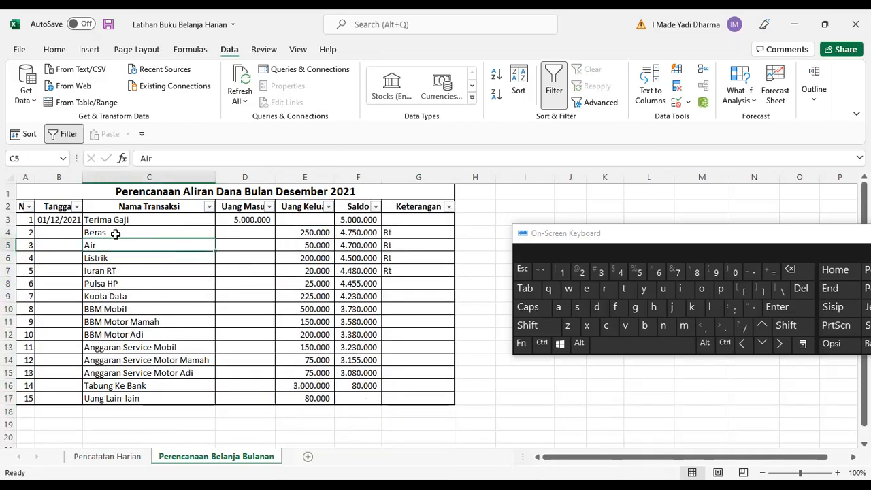
click(111, 256)
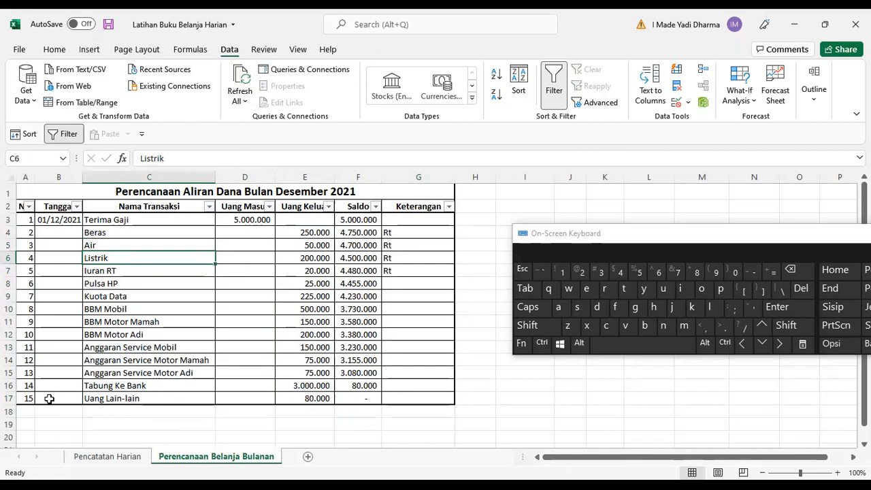
click(22, 398)
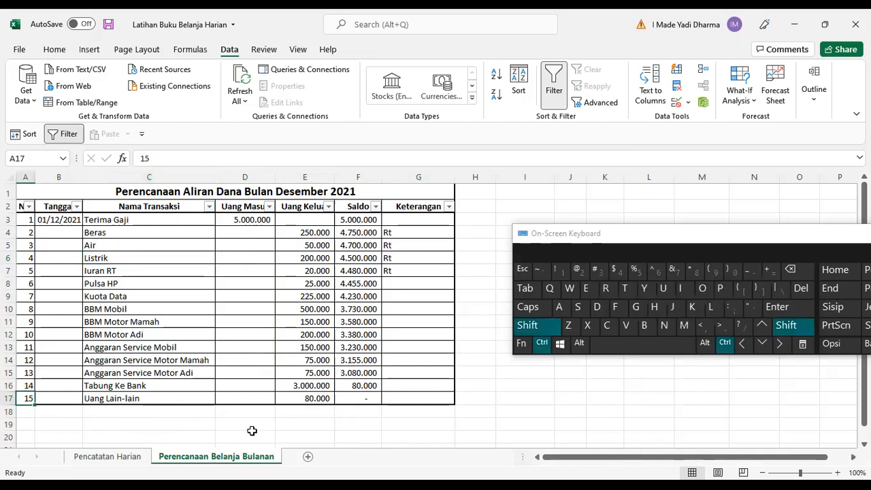
key(shift+Right)
key(shift+Right)
key(Right)
key(Right)
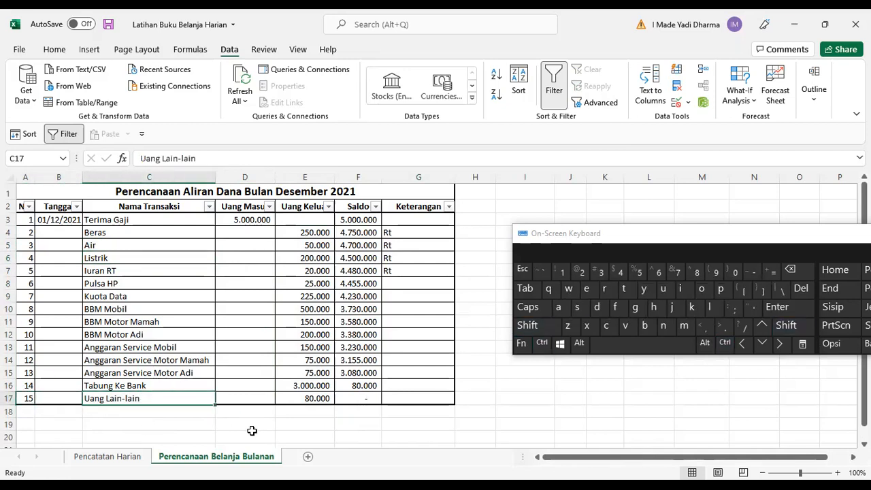
key(Right)
key(Right)
key(Up)
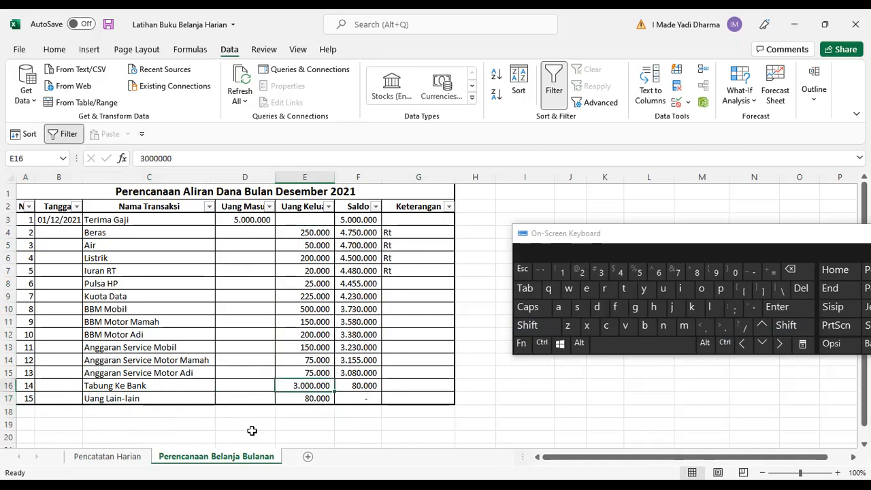
key(F2)
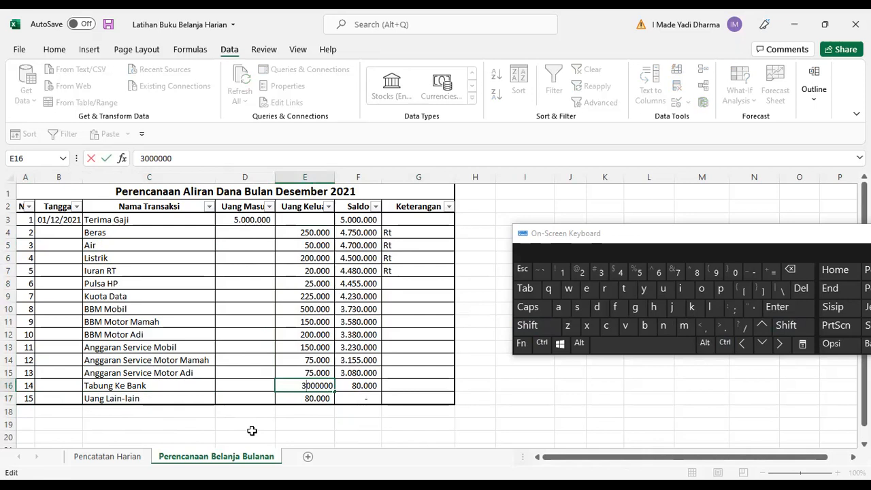
key(Escape)
Enter 75000, 3 and 31 into cells I17, J17 and K17 beside the table.
drag(666, 245, 690, 220)
click(545, 398)
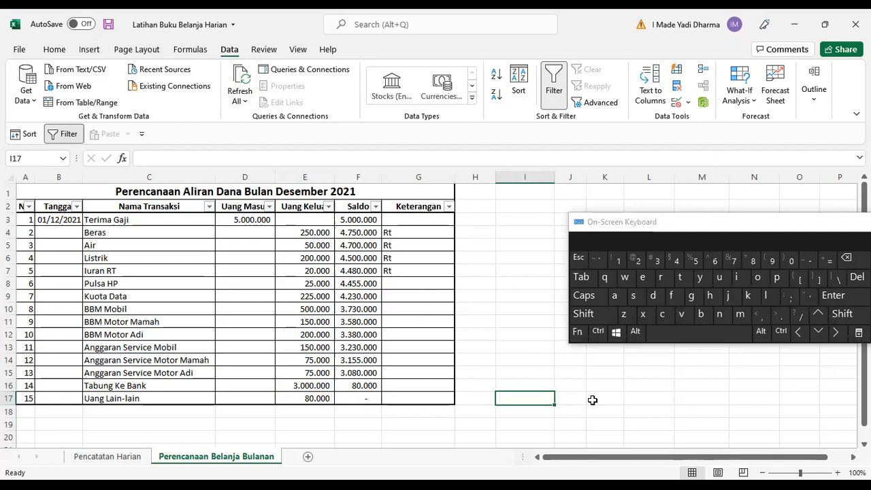
text(75000)
key(Tab)
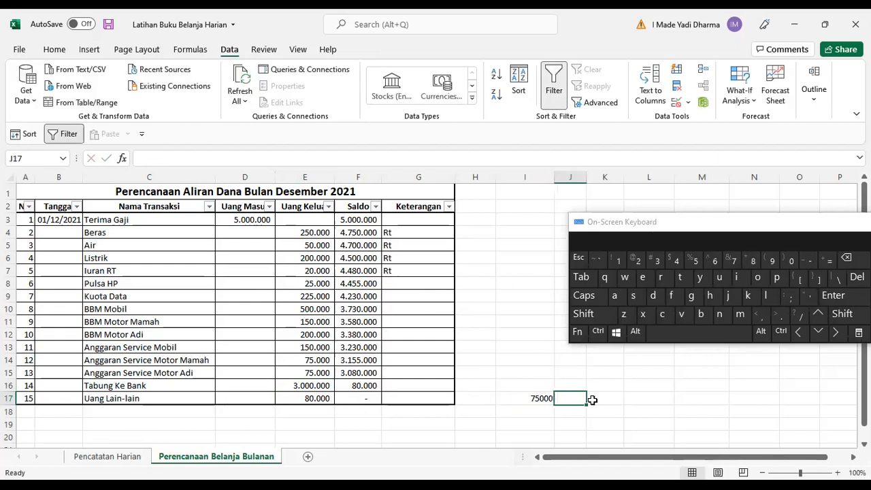
text(3)
key(Tab)
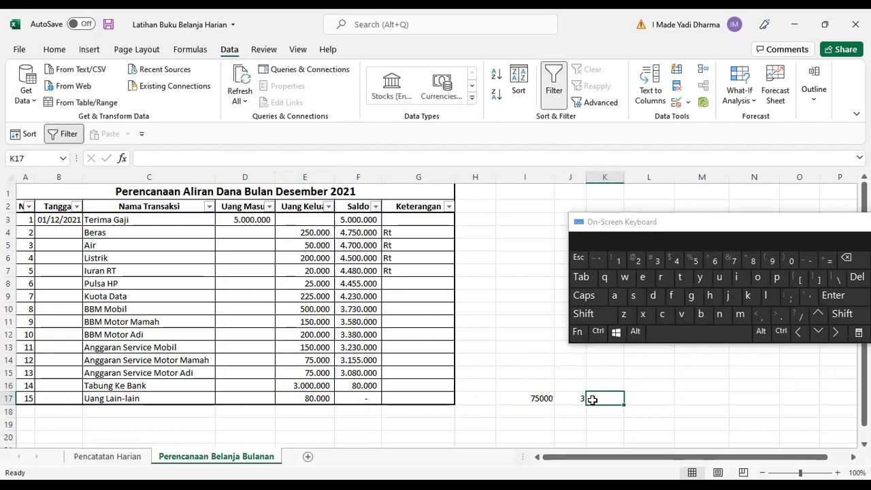
text(31)
key(Tab)
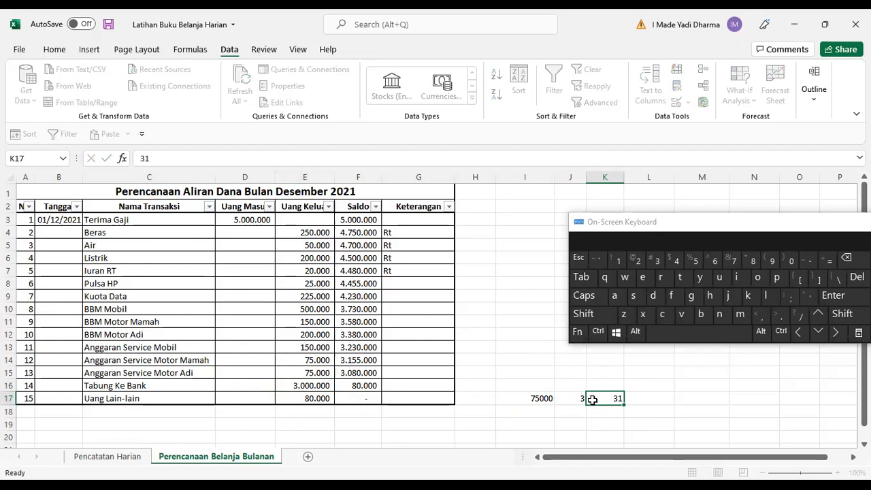
Enter the formula =K17*J17*I17 in L17 to multiply the three values.
text(=)
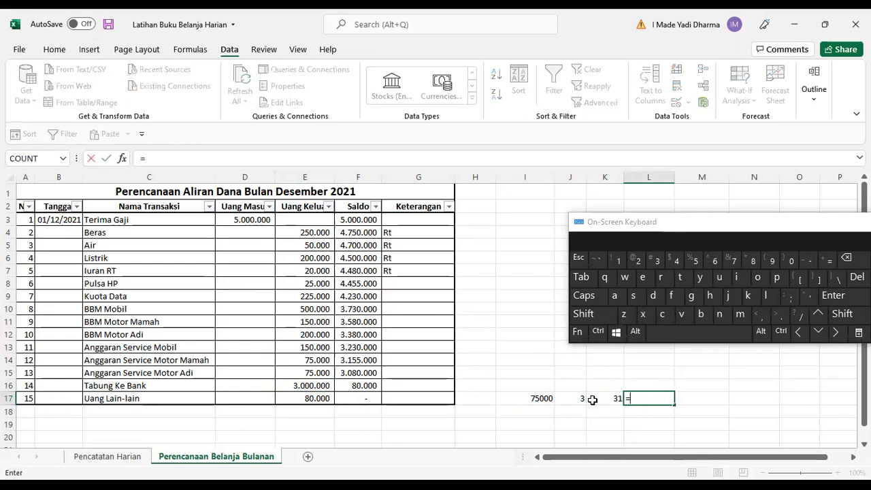
click(592, 400)
click(588, 400)
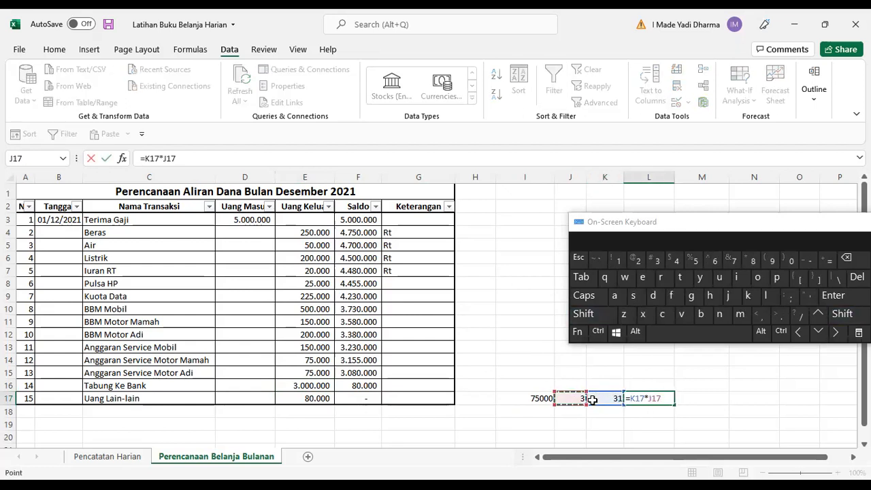
text(*)
click(588, 400)
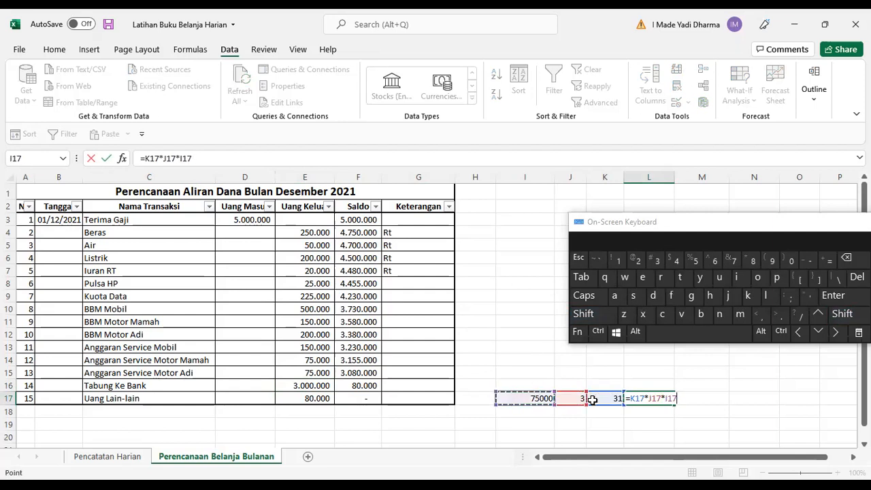
key(Return)
Format L17 with comma style and no decimal places.
key(Right)
key(Right)
key(Right)
key(Right)
key(Up)
key(Left)
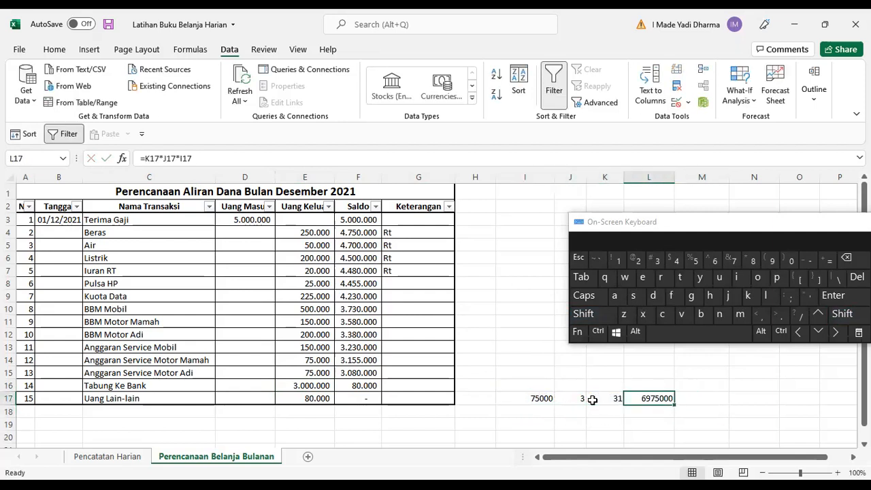
click(54, 52)
click(439, 94)
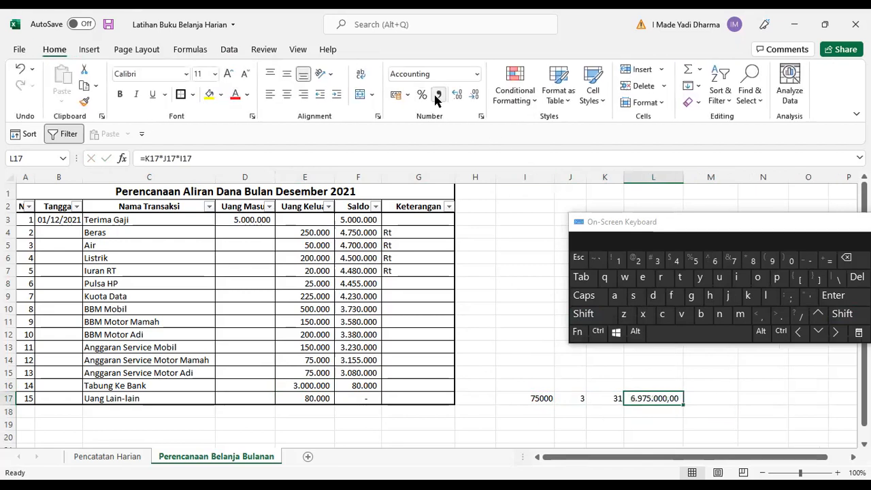
click(474, 94)
click(474, 93)
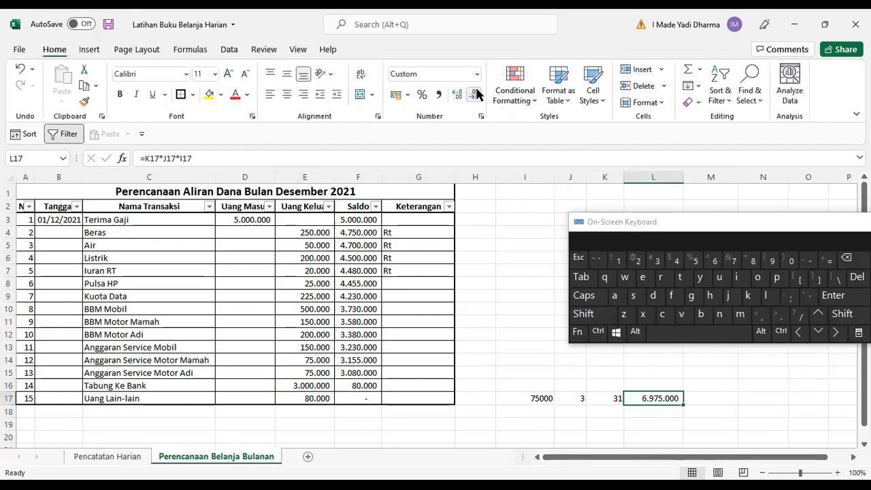
Change the value in I17 to 50000.
click(538, 399)
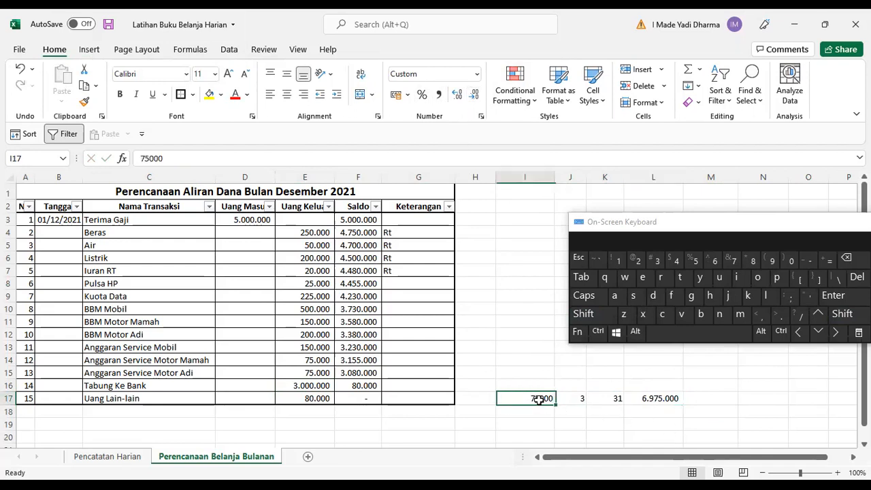
click(652, 399)
click(251, 219)
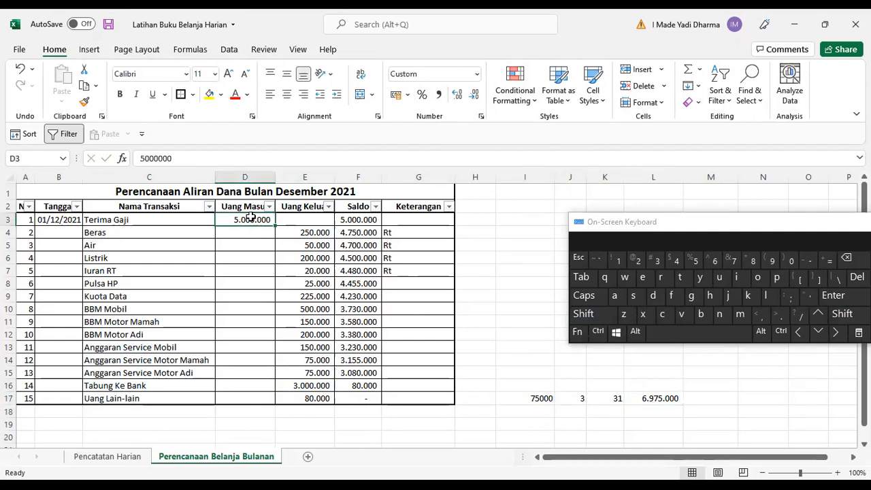
click(541, 399)
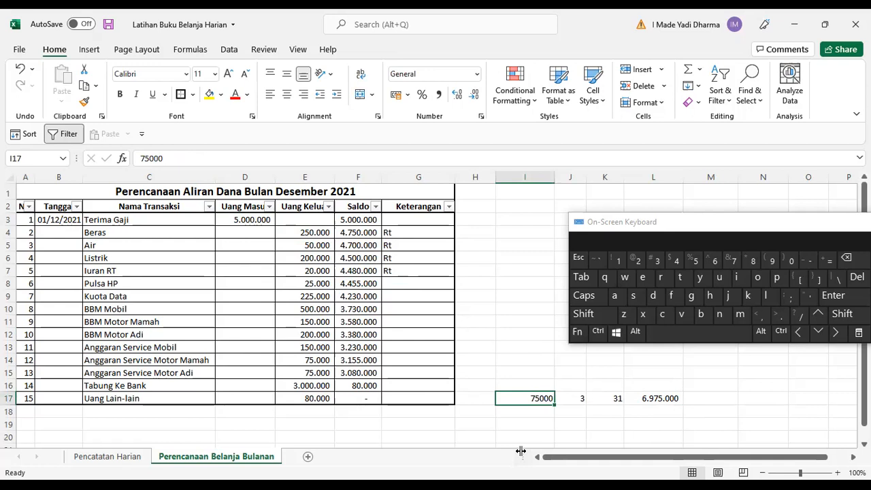
text(50000)
key(Return)
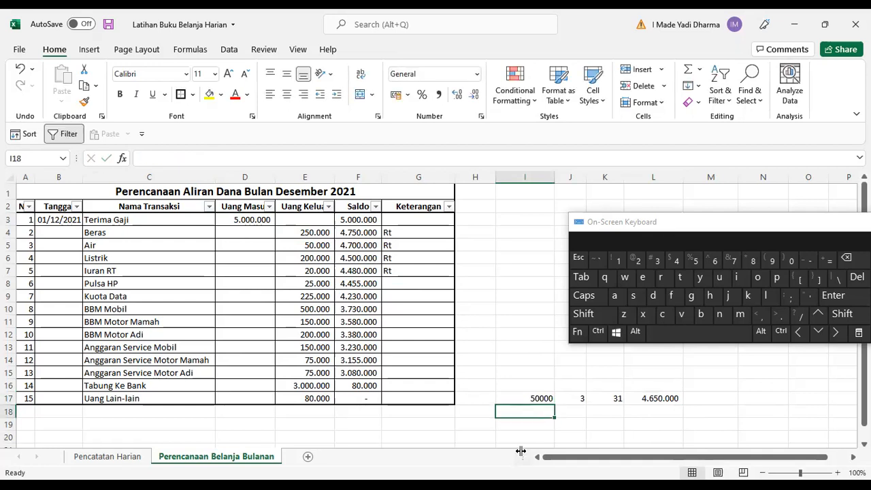
Change the value in I17 to 30000.
key(Up)
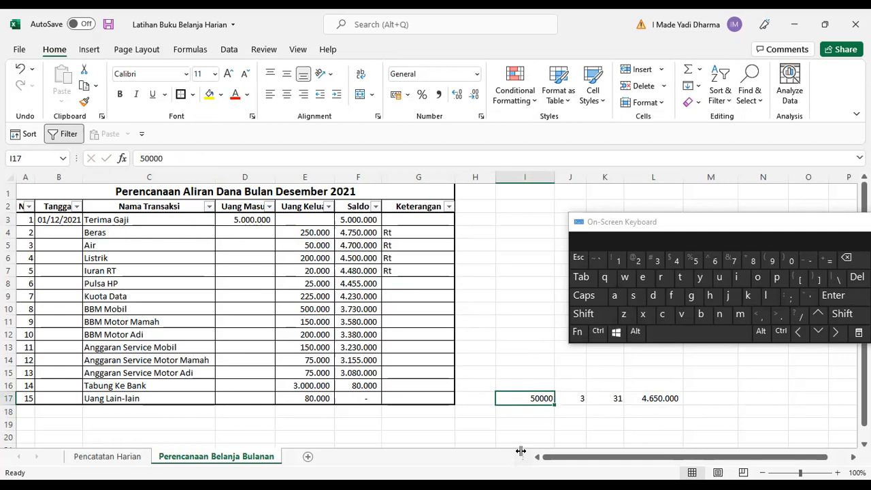
text(30000)
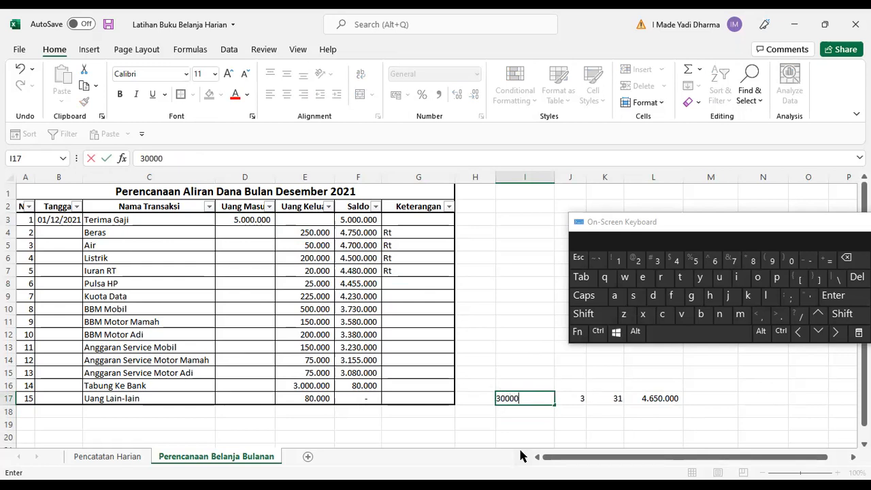
key(Return)
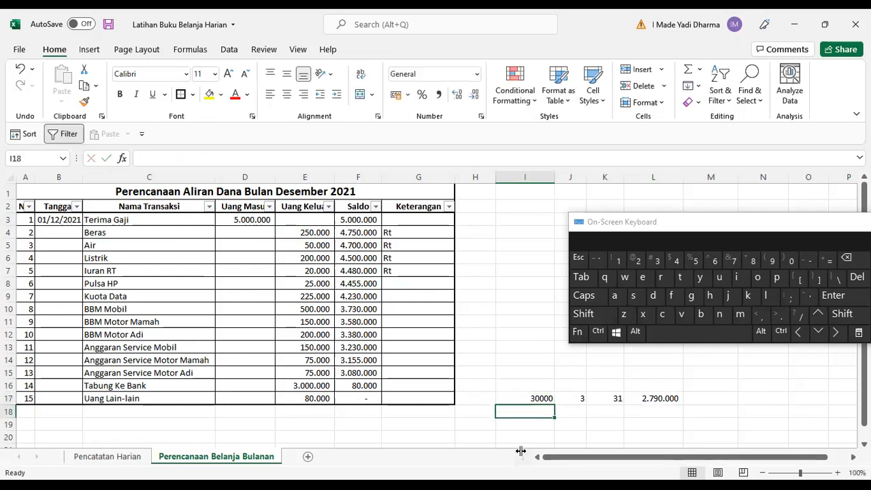
Rename the Uang Lain-lain transaction in C17 to Lauk Makan.
key(Up)
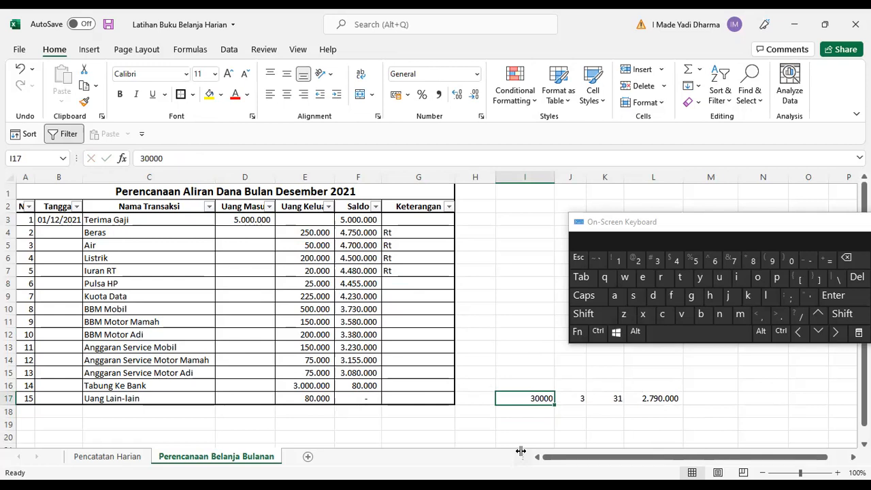
key(Right)
key(Left)
key(Right)
key(Right)
key(Right)
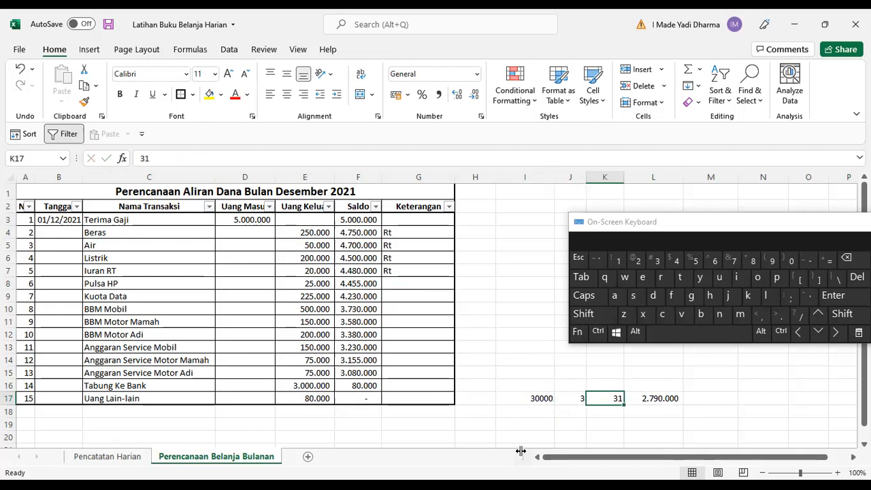
key(Left)
key(Left)
key(Left)
key(Left)
key(Left)
key(Left)
key(Left)
key(Left)
key(Left)
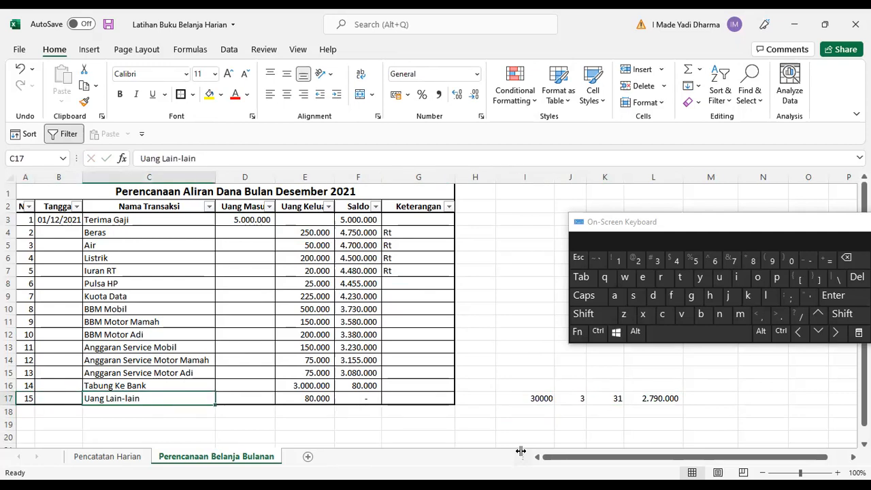
text(Lauk Makan)
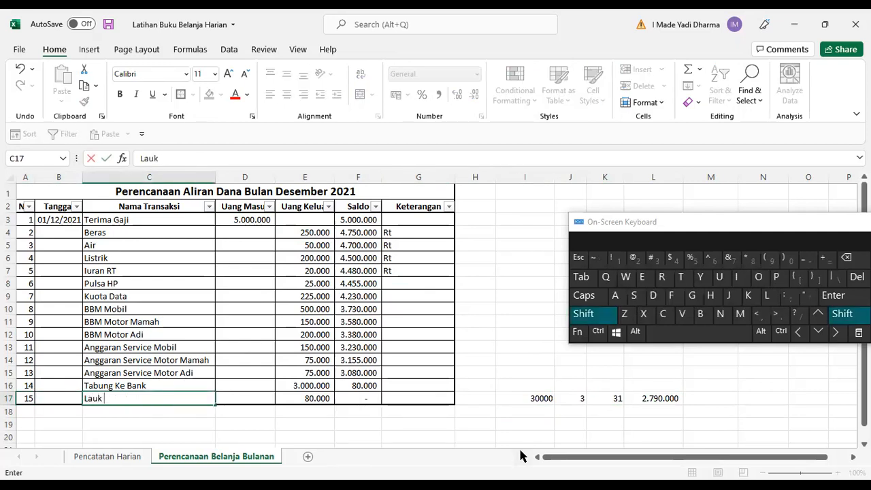
key(Right)
key(Right)
key(Right)
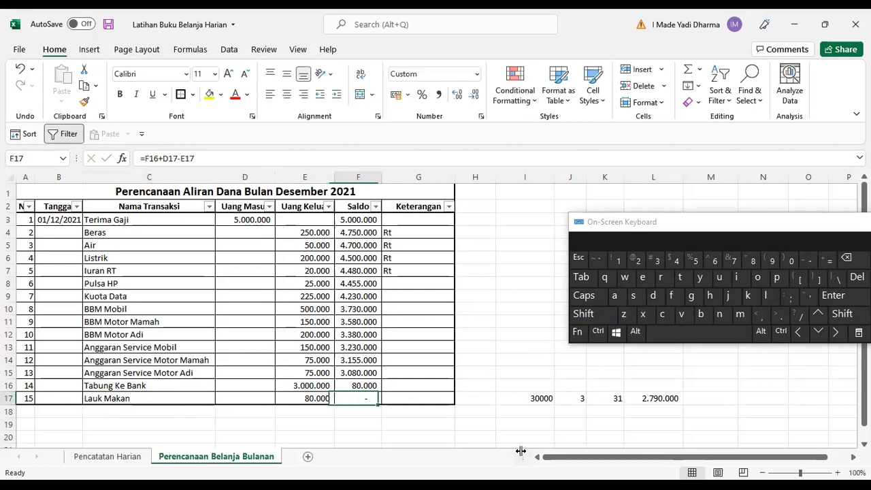
Set the Uang Keluar cell E17 to a formula referencing the total in L17.
key(Left)
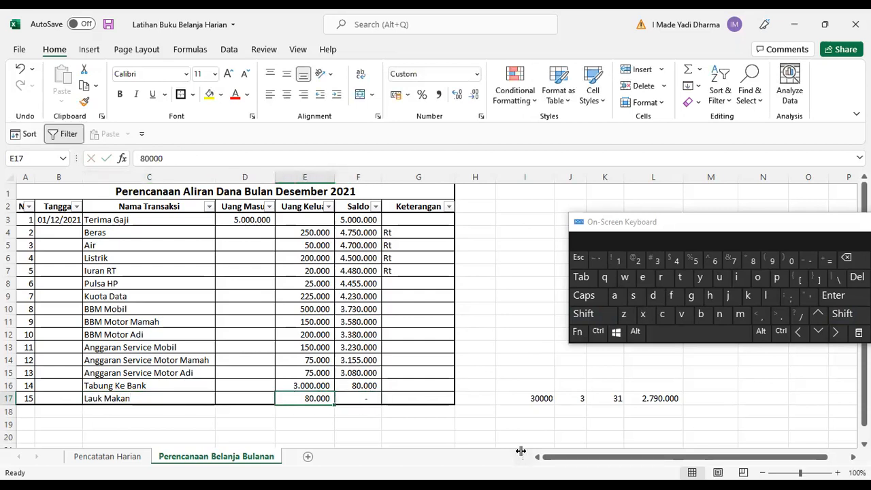
text(=)
key(Right)
key(Right)
key(Right)
key(Right)
key(Right)
key(Right)
key(Right)
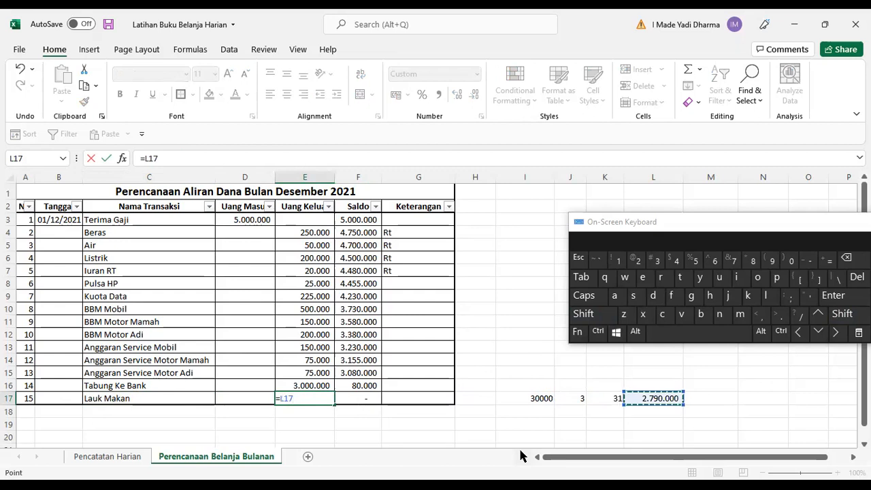
key(Return)
Set the Tabung Ke Bank expense in E16 to 1000000.
key(Up)
key(Up)
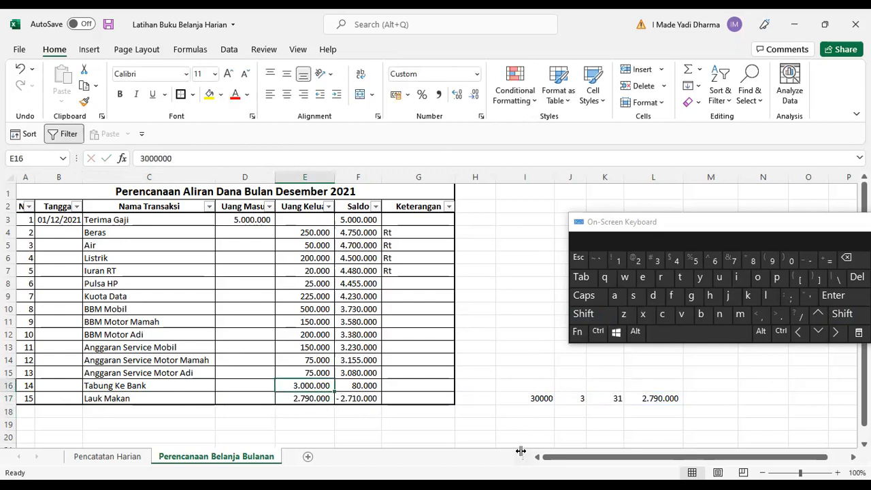
key(Delete)
text(10)
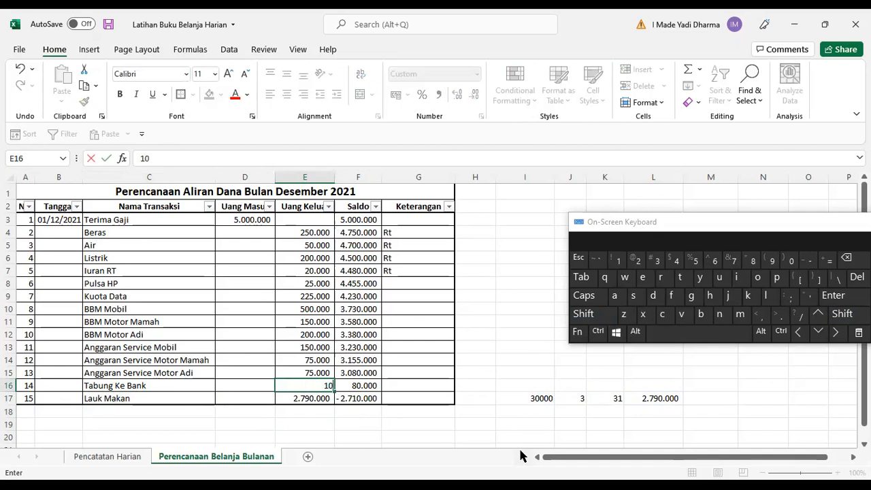
text(00000)
key(Return)
Set the Tabung Ke Bank expense in E16 to 500000.
key(Up)
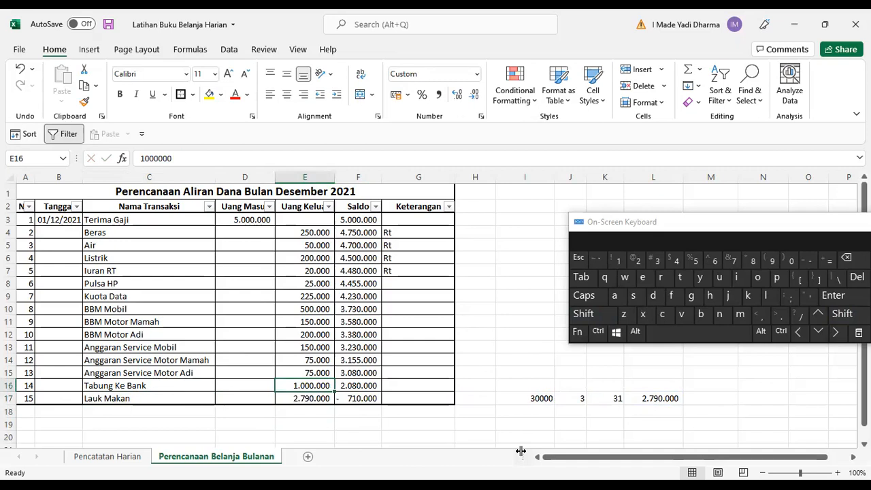
key(BackSpace)
text(500.0)
text(00)
key(Return)
Set the Tabung Ke Bank expense in E16 to 100000.
key(Up)
text(100000)
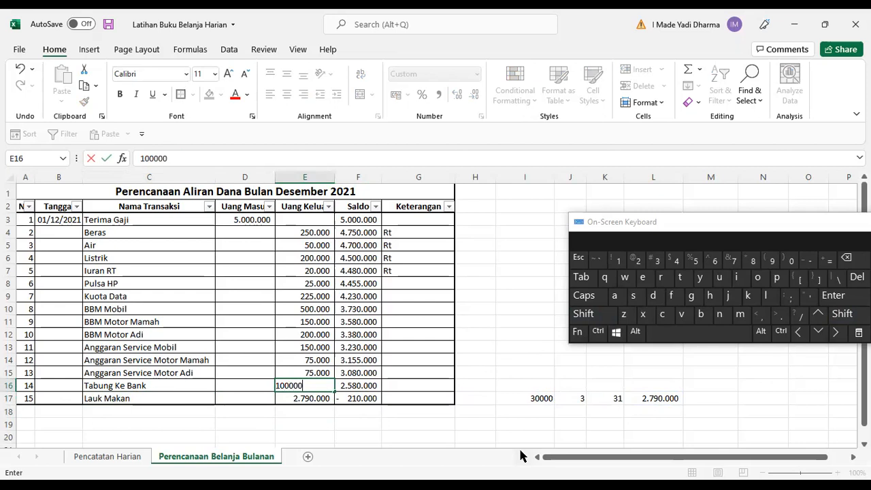
key(Return)
Set the BBM Mobil expense in E10 to 200000.
key(Up)
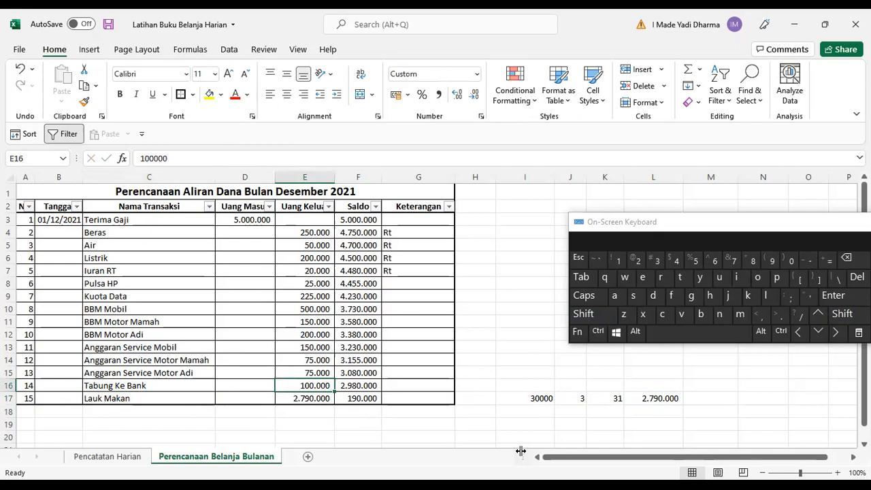
key(Up)
key(Up)
key(Up)
key(Up)
key(Up)
key(Up)
key(Up)
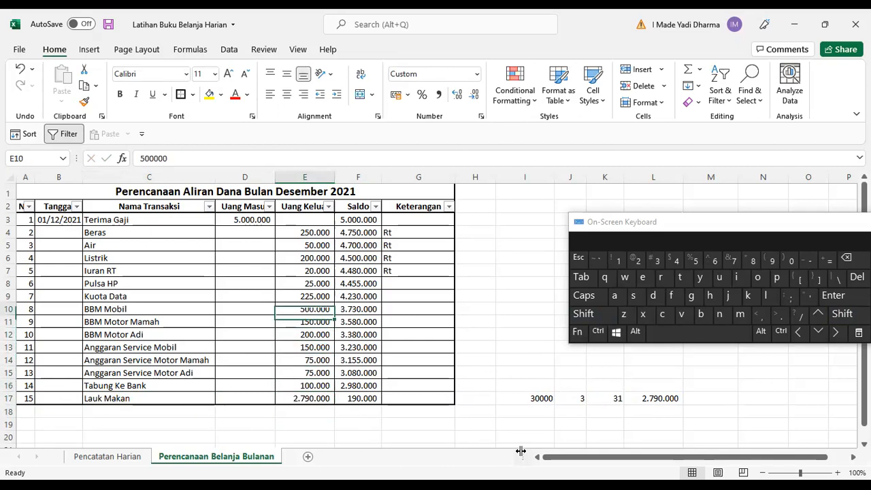
key(Down)
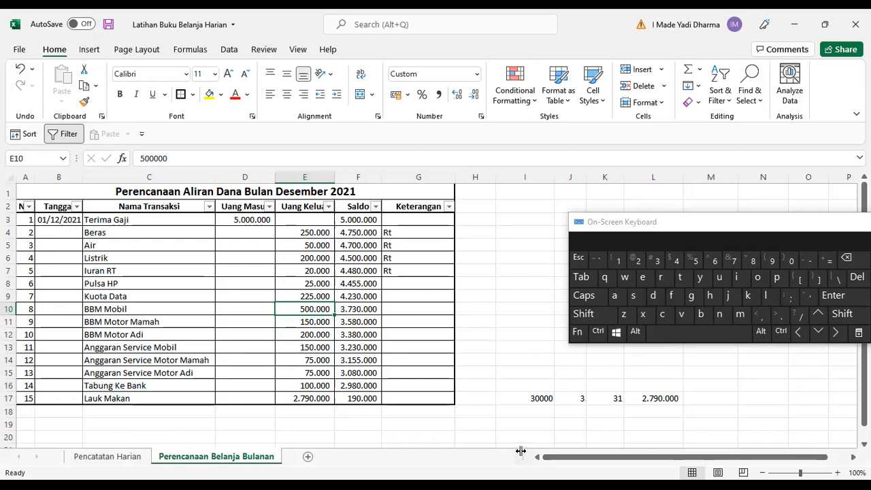
key(Right)
key(Left)
key(Left)
key(Right)
text(200000)
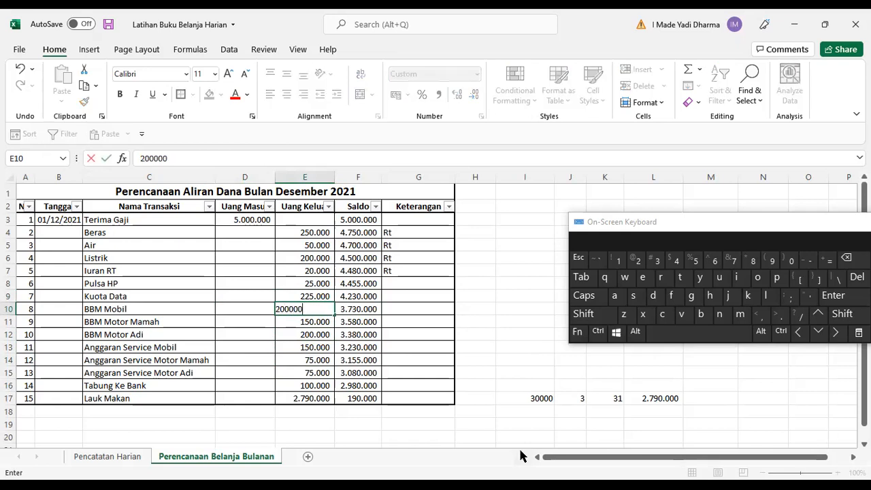
key(BackSpace)
text(0)
key(Return)
Fill the Saldo formula from F17 down into F18.
key(Down)
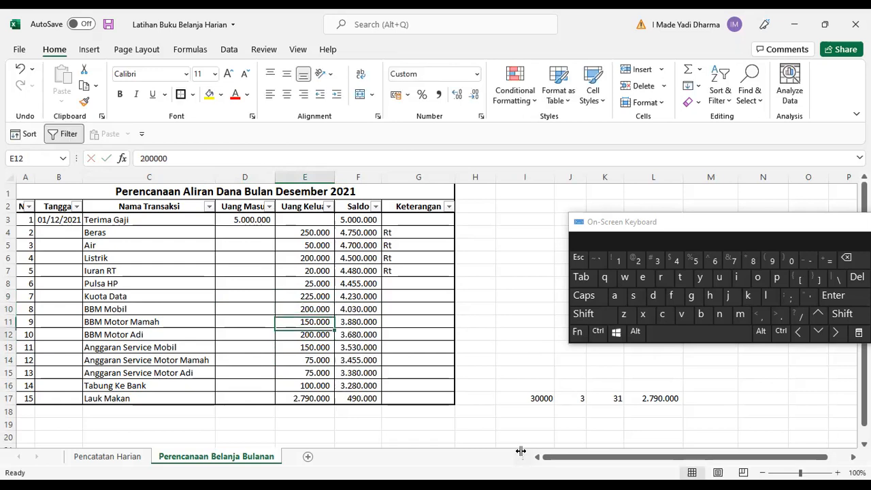
key(Right)
key(Down)
key(Down)
key(Down)
key(Down)
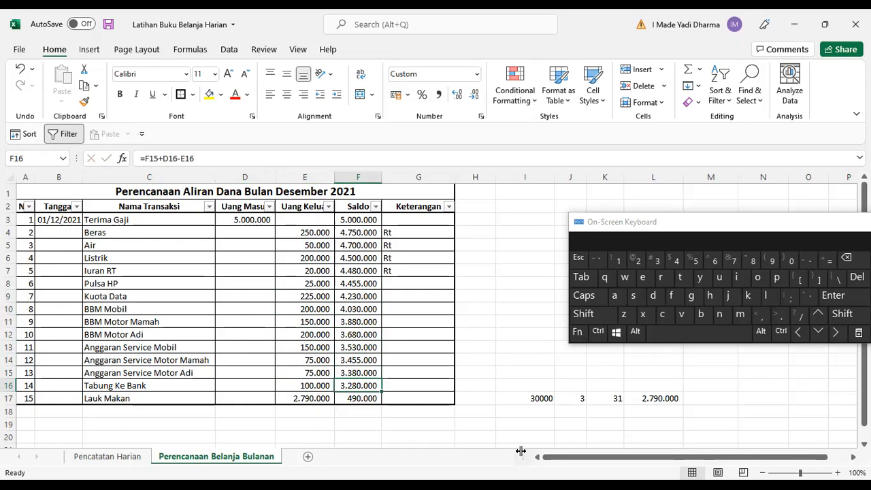
key(Down)
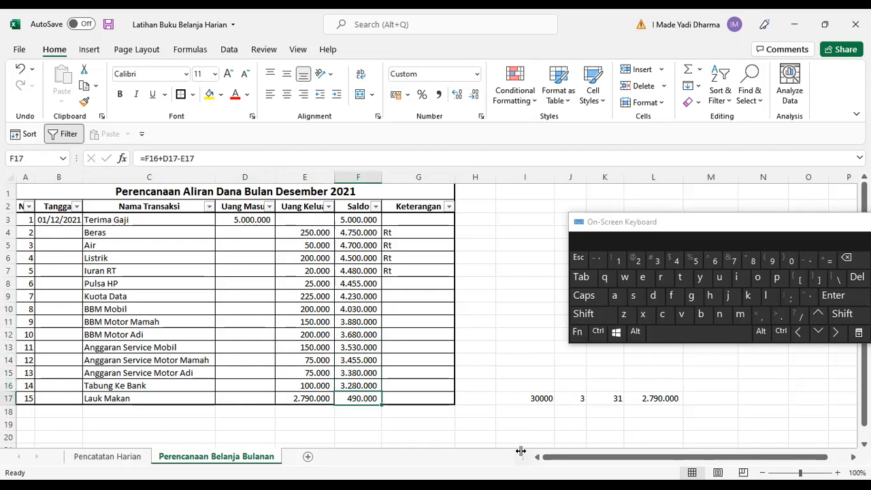
key(Left)
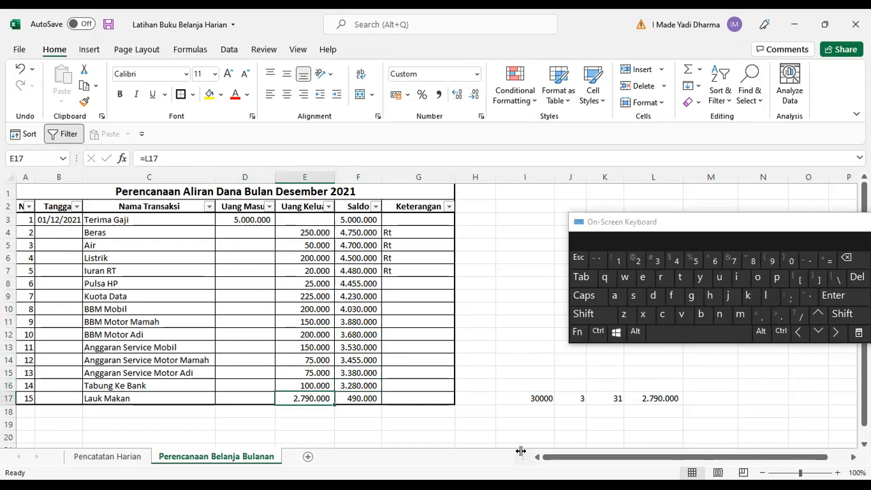
key(Up)
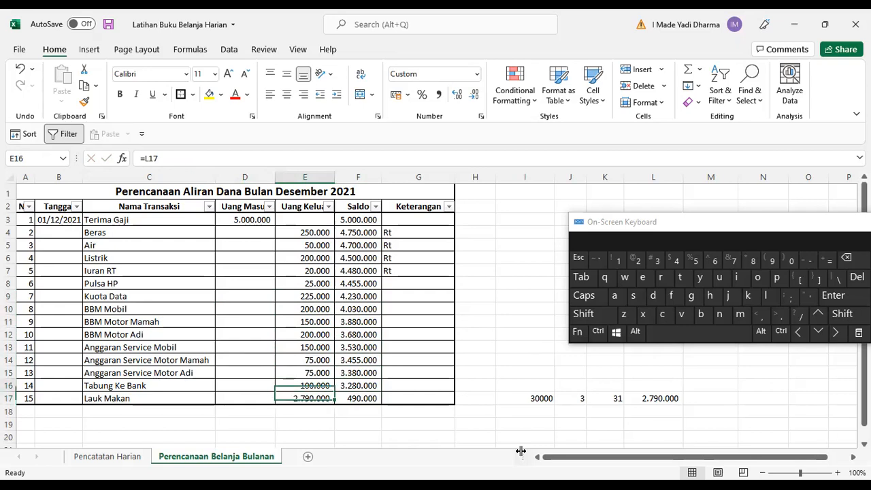
key(Down)
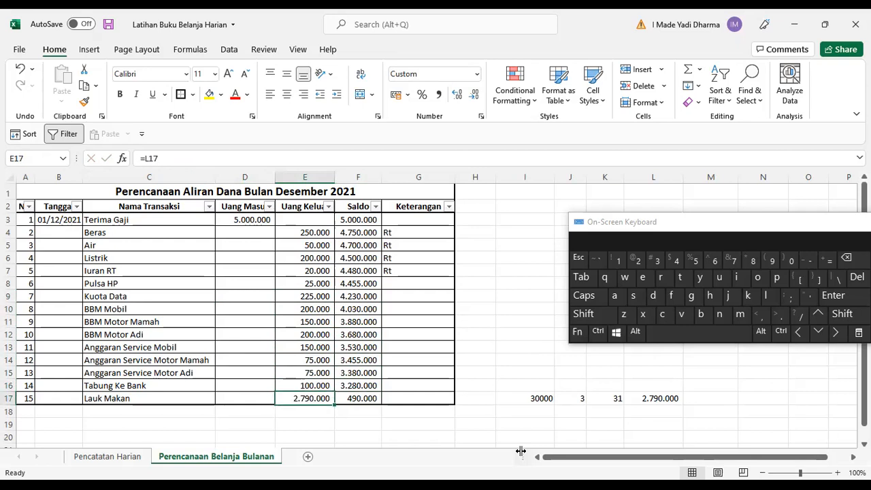
key(Down)
key(Right)
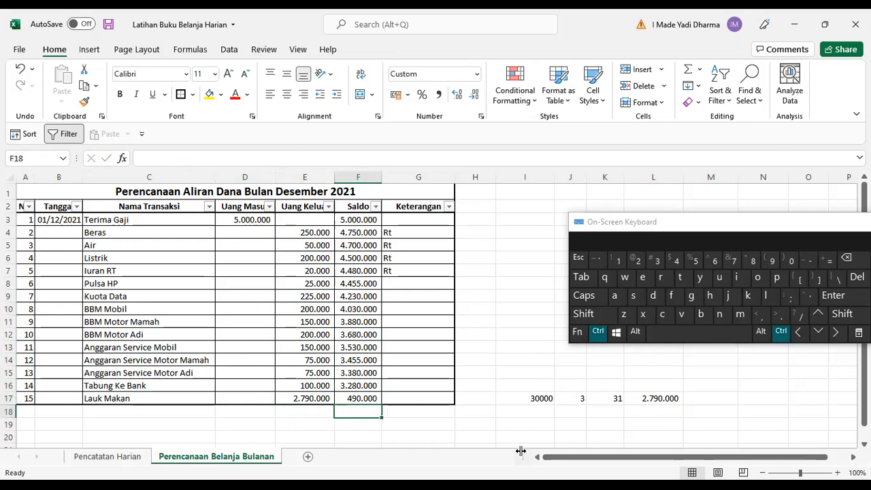
key(ctrl+d)
Copy the Tabung Ke Bank row C16:F16 and paste it into C18:F18.
key(Left)
key(Up)
key(Up)
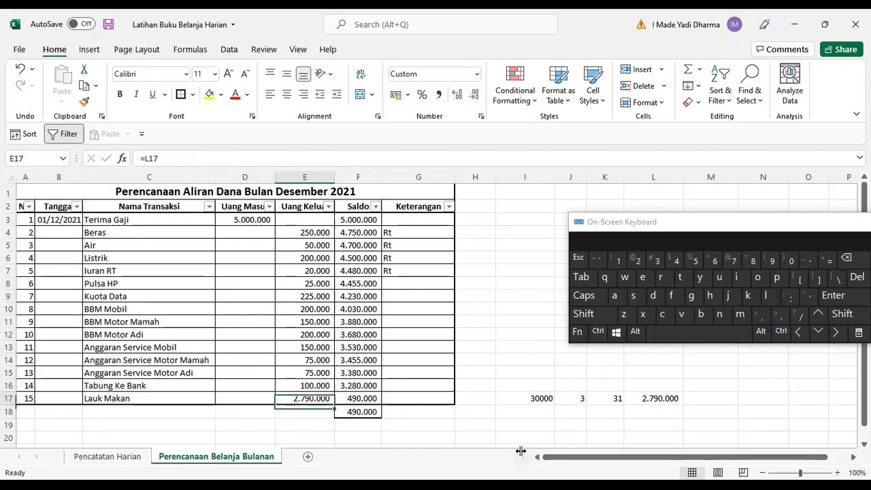
key(Right)
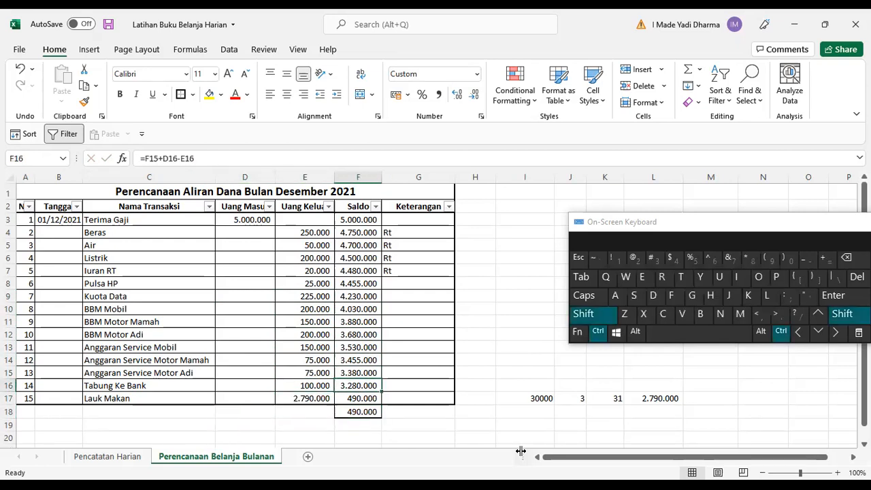
key(shift+Left)
key(shift+Left)
key(shift+Left)
key(ctrl+c)
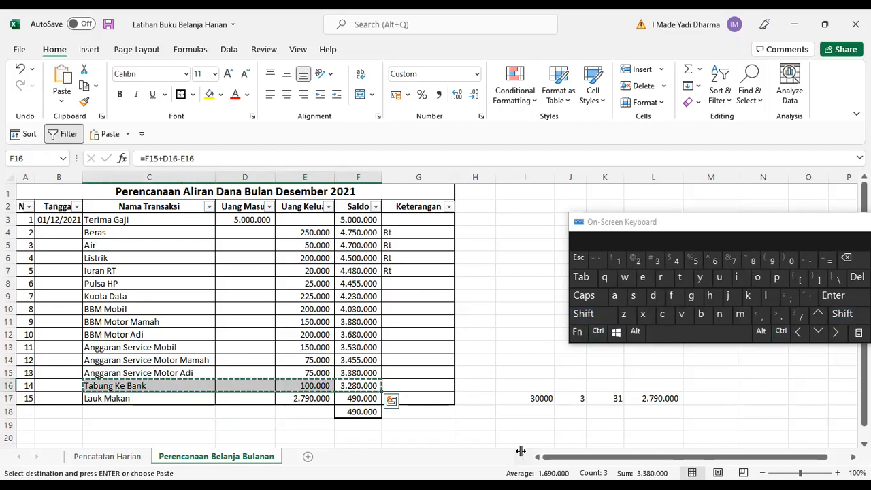
key(Down)
key(Down)
key(ctrl+Left)
key(Right)
key(Right)
key(Return)
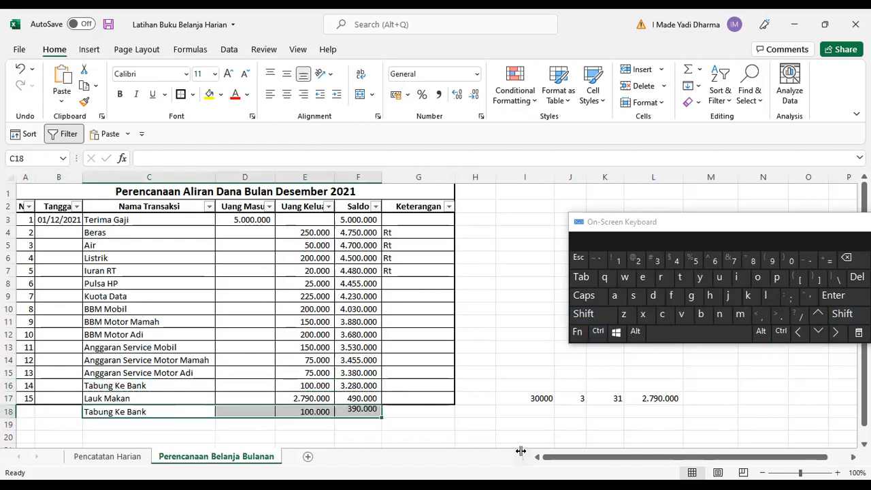
Copy the Lauk Makan row C17:F17 and paste it over row 16.
key(Up)
key(ctrl+shift+Right)
key(ctrl+shift+Right)
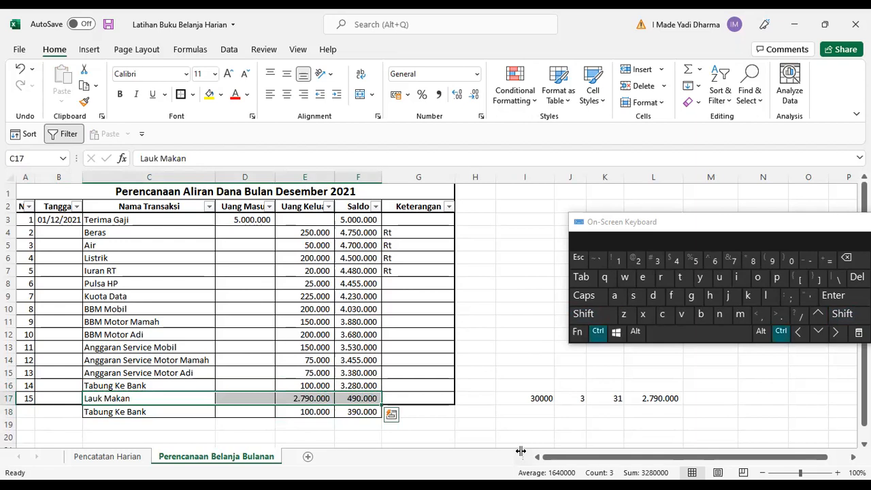
key(ctrl+c)
key(Up)
key(Return)
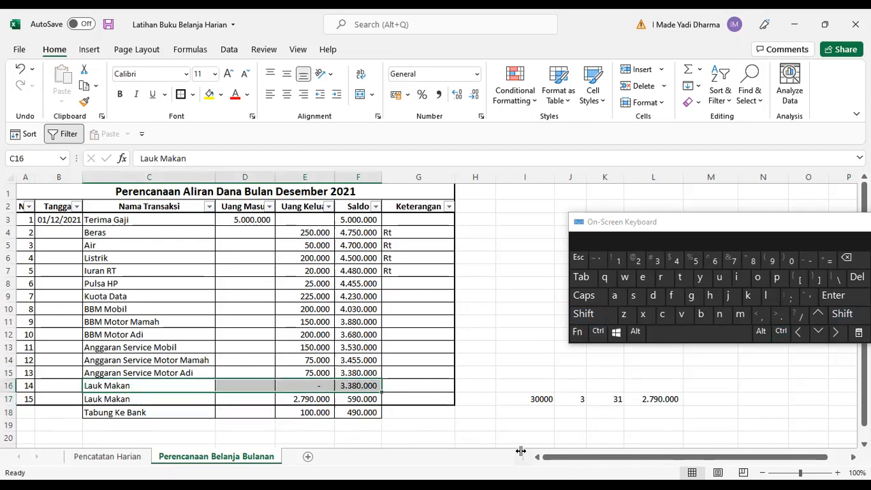
Copy C18:F19 and paste it into C17:F18, moving Tabung Ke Bank up to row 17.
key(Down)
key(Down)
key(shift+Down)
key(shift+Right)
key(shift+Right)
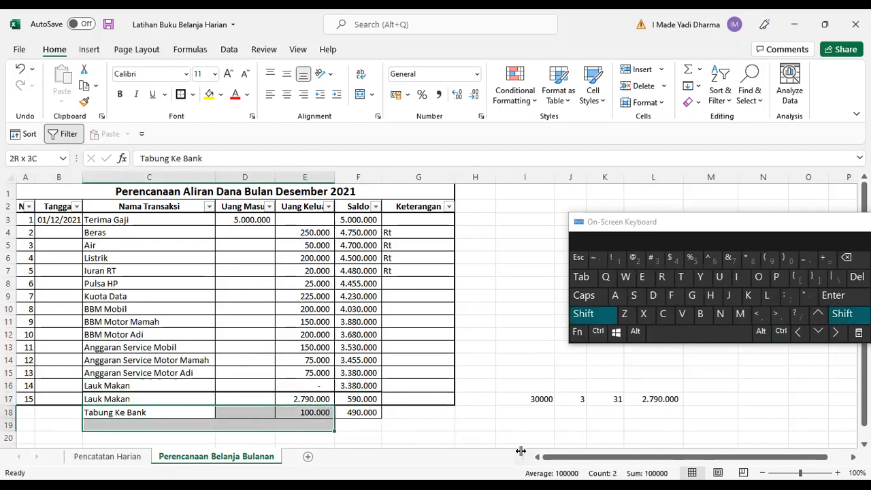
key(shift+Right)
key(ctrl+c)
key(Up)
key(Return)
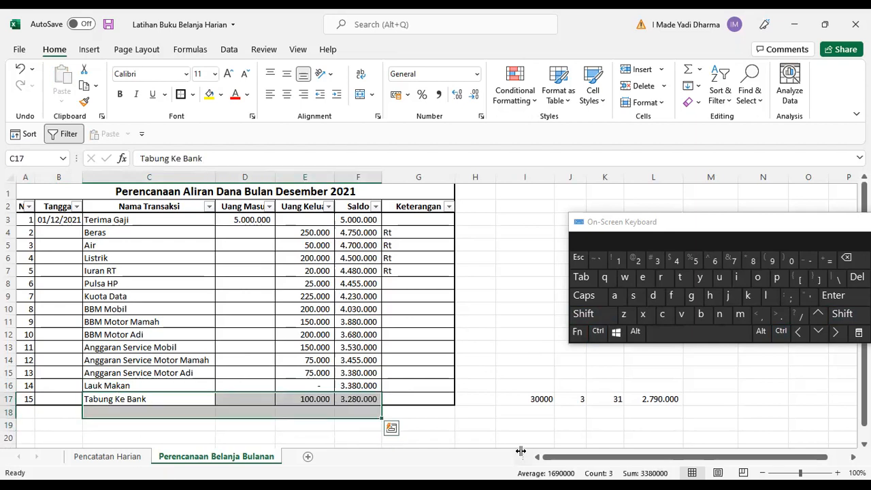
Copy the total in L17 and paste it as values into the Lauk Makan expense cell E16.
key(Up)
key(Right)
key(Right)
key(Right)
key(Left)
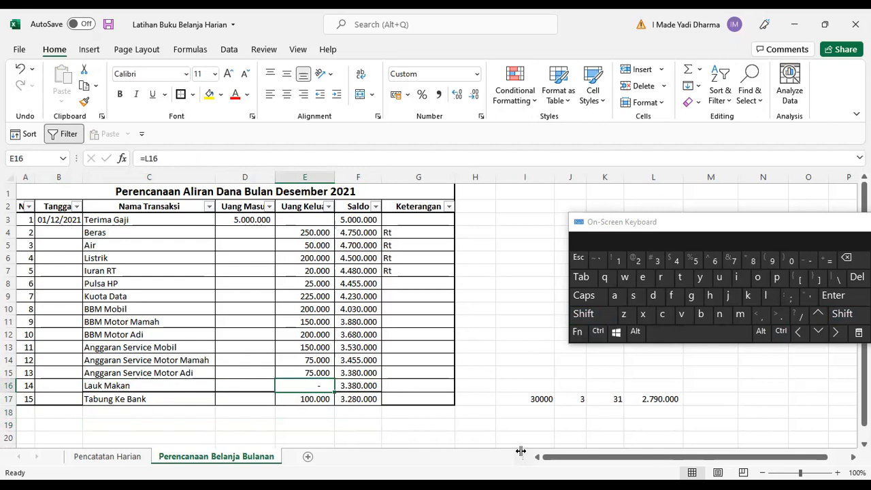
key(Right)
key(Right)
key(Right)
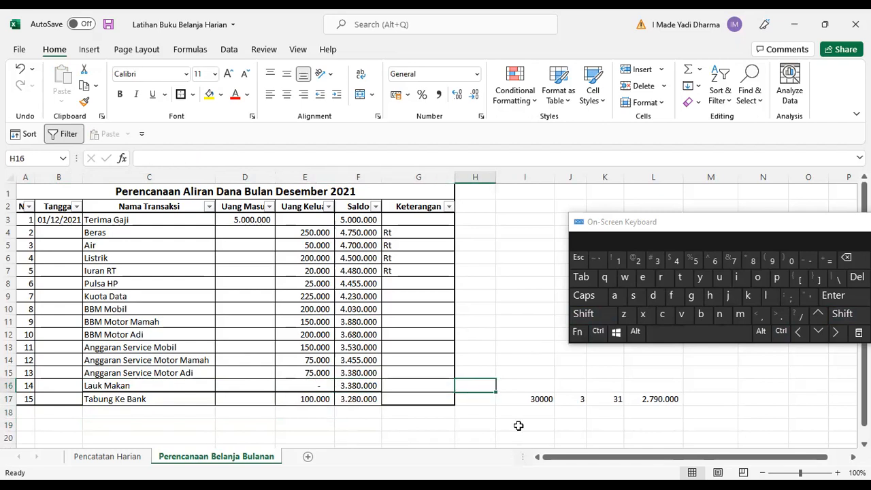
click(642, 402)
key(ctrl+c)
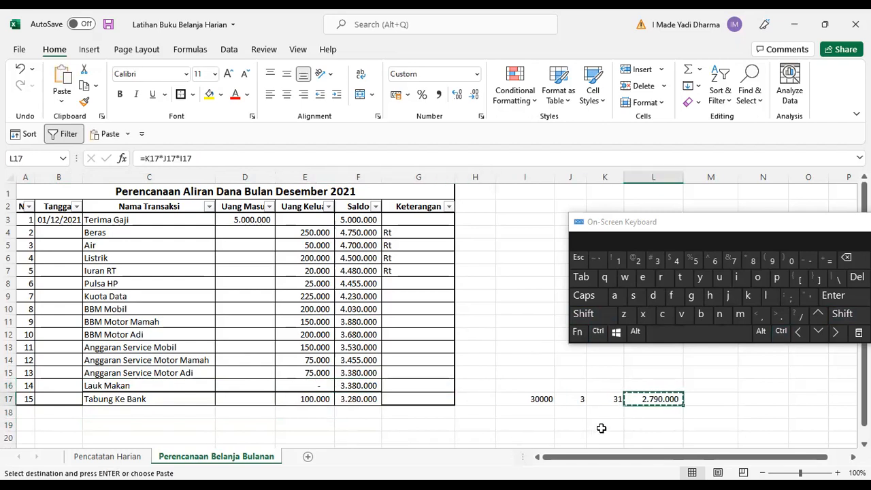
click(315, 384)
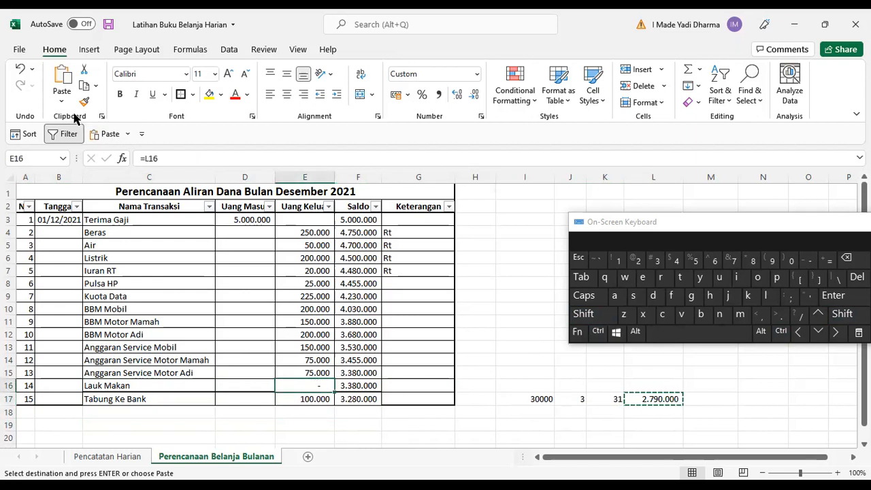
click(66, 102)
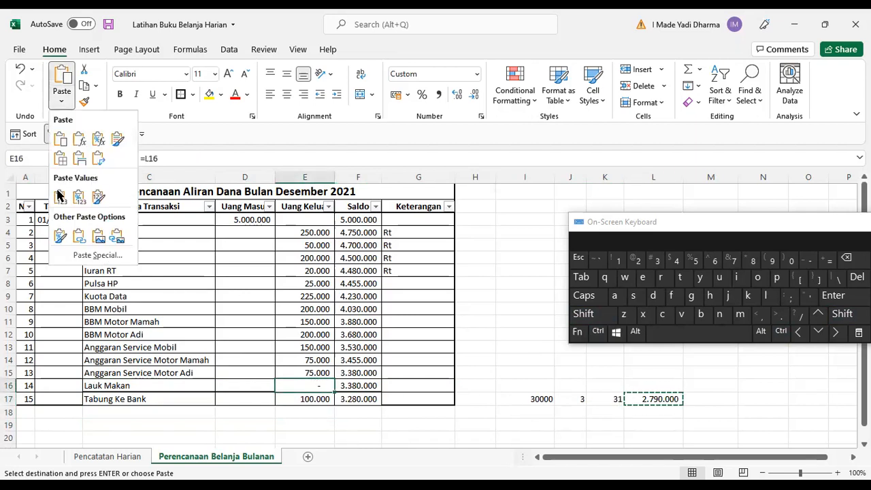
click(59, 198)
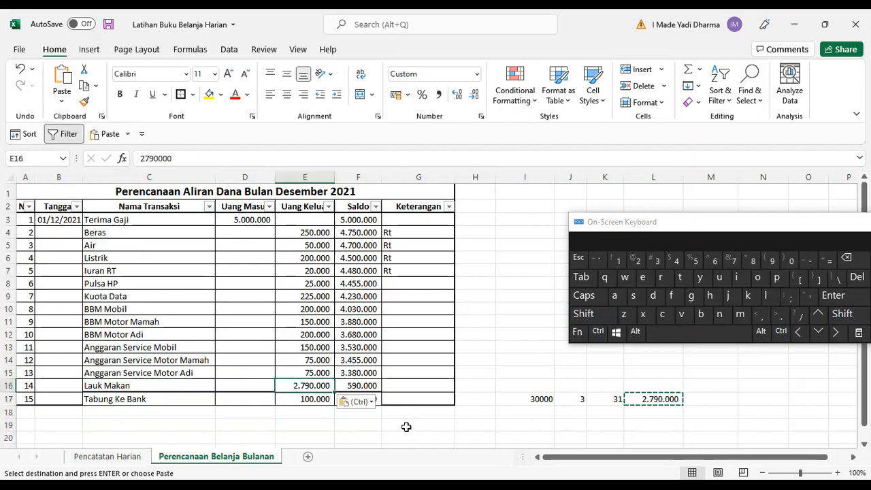
click(435, 365)
click(424, 383)
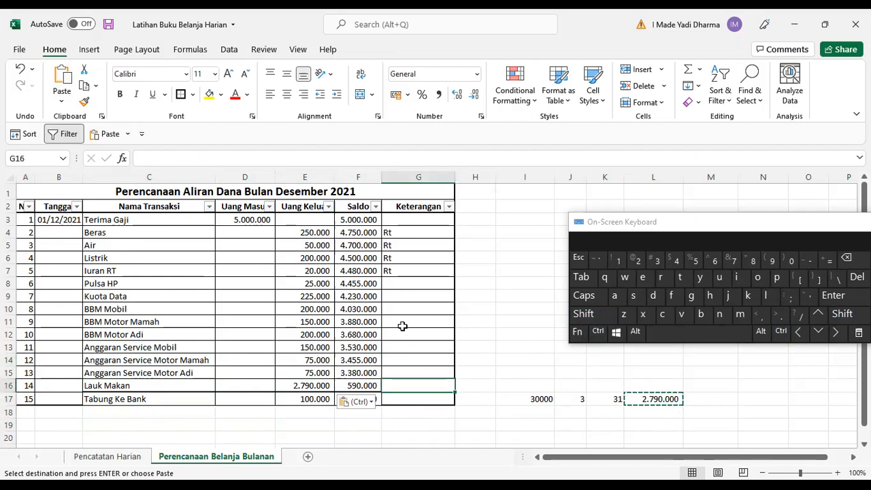
click(365, 313)
key(Down)
key(Escape)
Set the Tabung Ke Bank expense in E17 to 500.000.
key(Down)
key(Down)
key(Down)
key(Down)
key(Down)
key(Down)
key(Down)
key(Up)
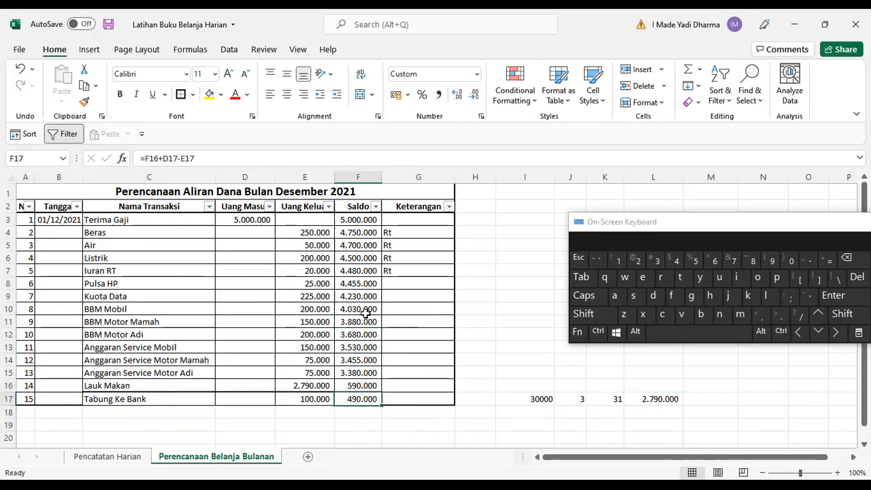
key(Left)
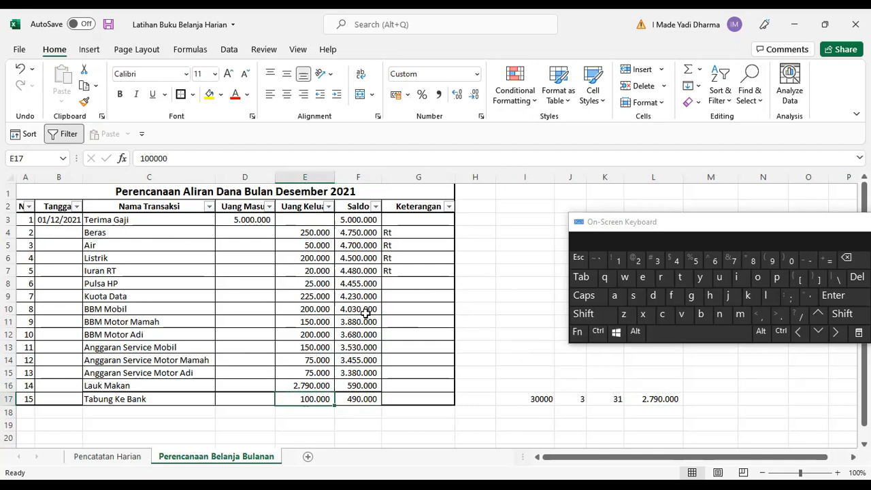
text(500.000)
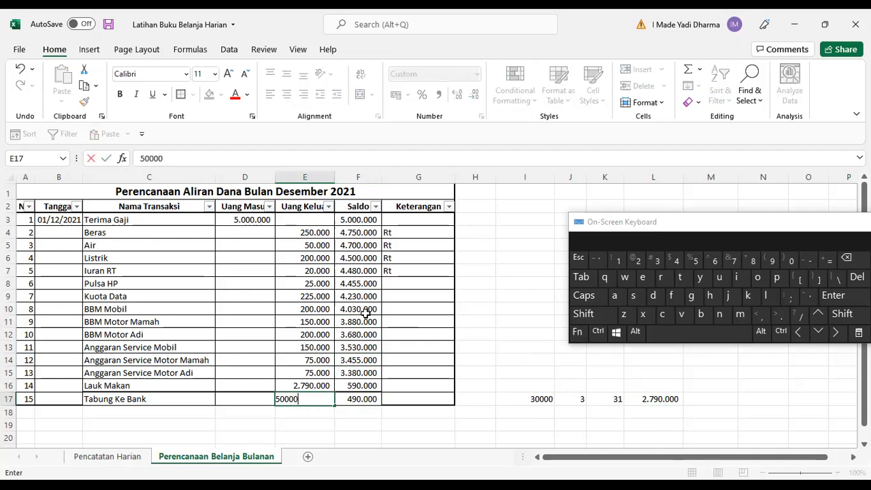
key(Return)
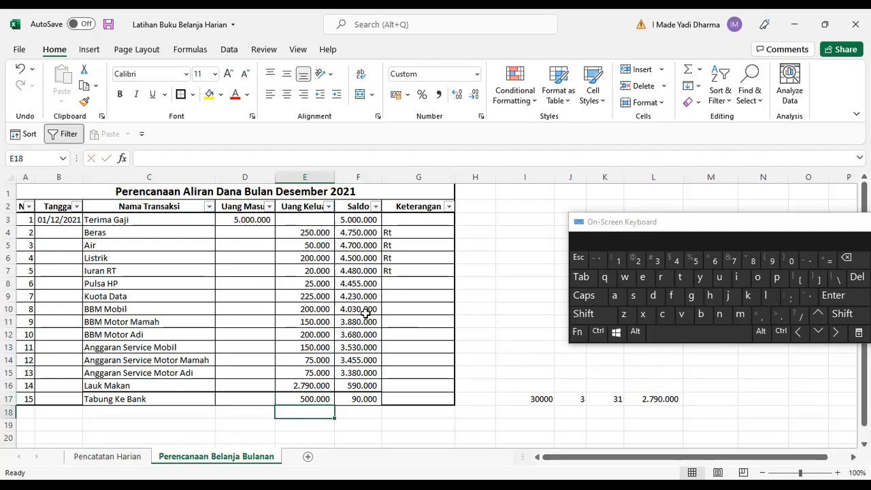
Enter Lain-lain as a new transaction name in C18.
key(Right)
key(Left)
key(Left)
key(Left)
key(Left)
key(Right)
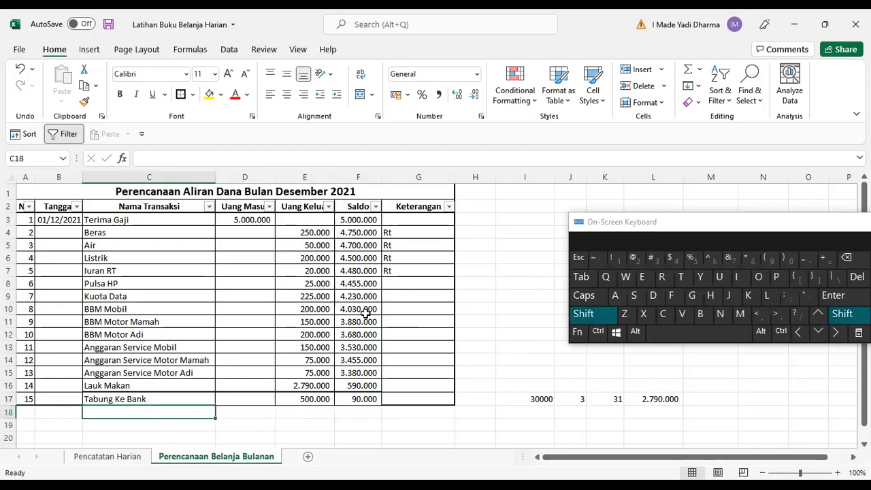
text(Lain-lain)
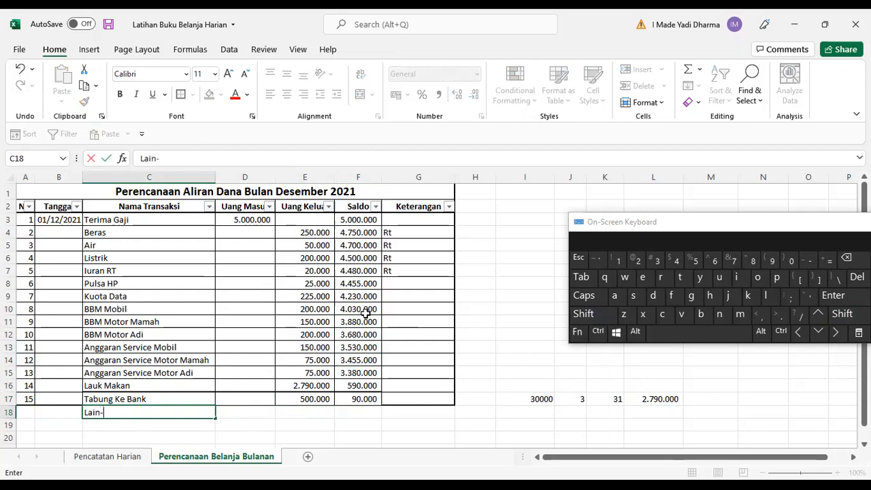
key(Right)
key(Right)
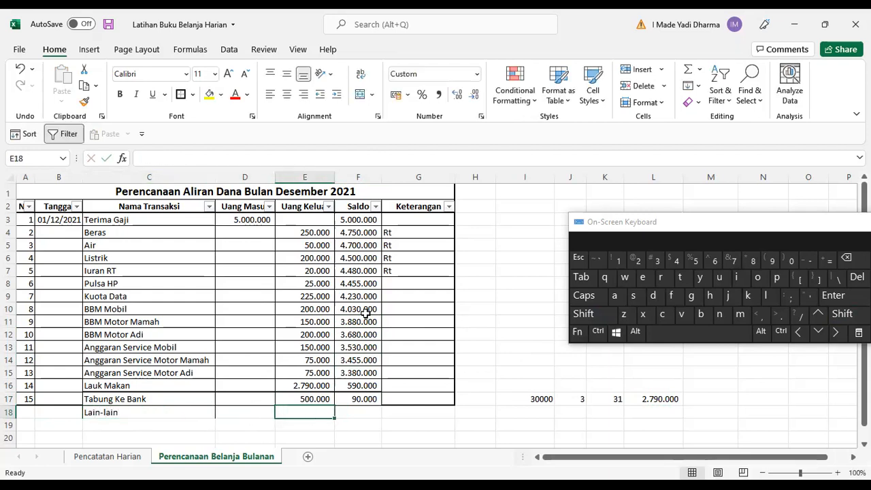
Enter 90.000 as the Lain-lain expense in E18 and fill the Saldo formula down into F18.
text(90000)
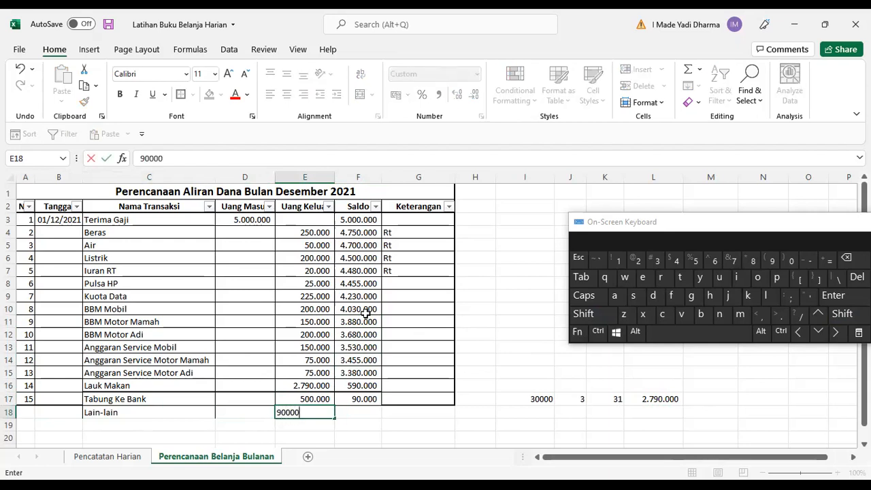
key(Right)
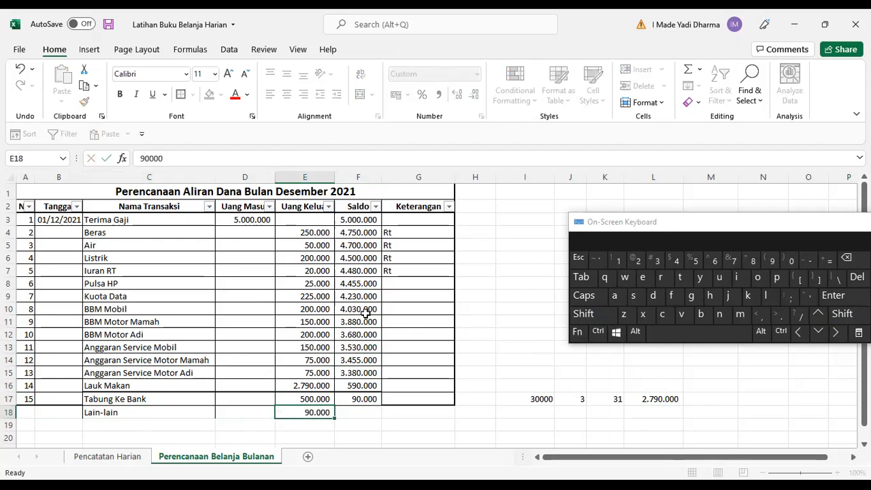
key(ctrl+d)
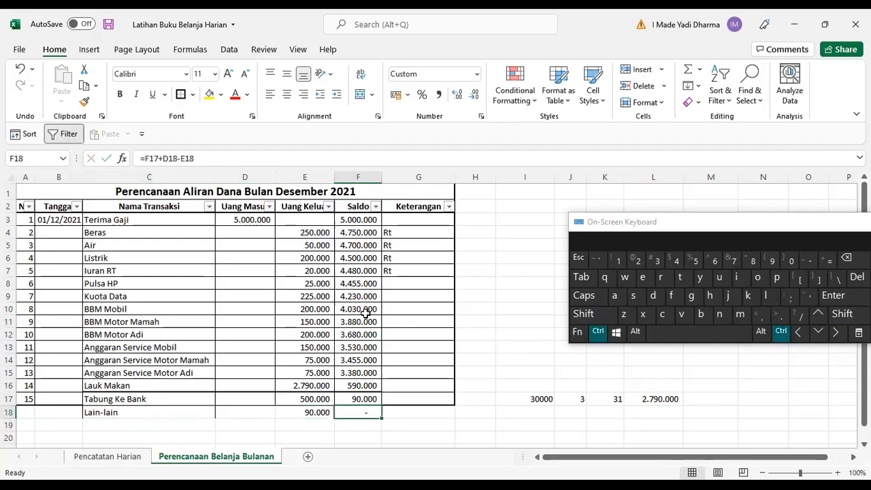
Extend the No. numbering series so row 18 gets number 16.
key(Left)
key(Left)
key(Left)
key(Left)
key(Left)
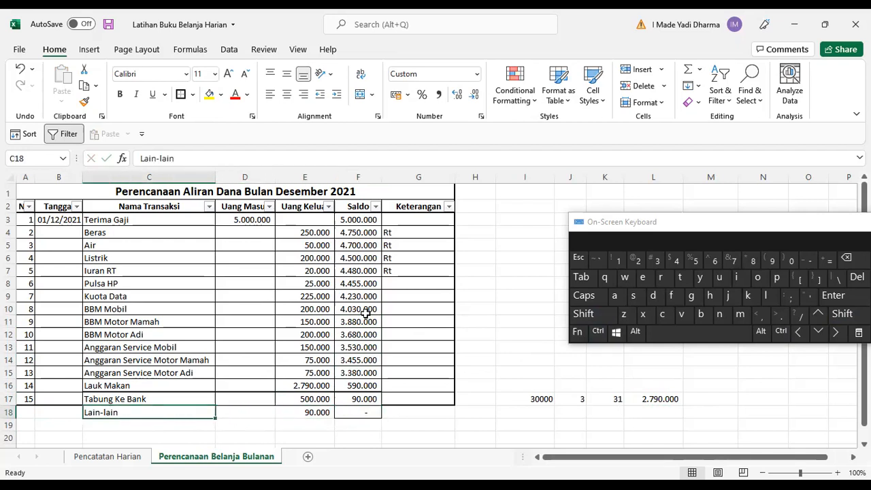
click(28, 380)
drag(28, 381, 30, 407)
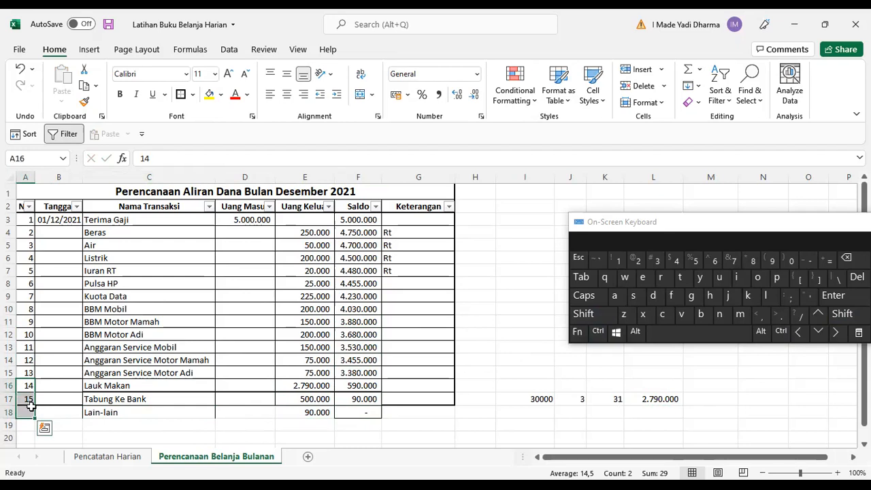
click(19, 385)
mouse_move(25, 309)
mouse_down()
mouse_move(43, 409)
mouse_move(30, 314)
mouse_move(32, 324)
mouse_up()
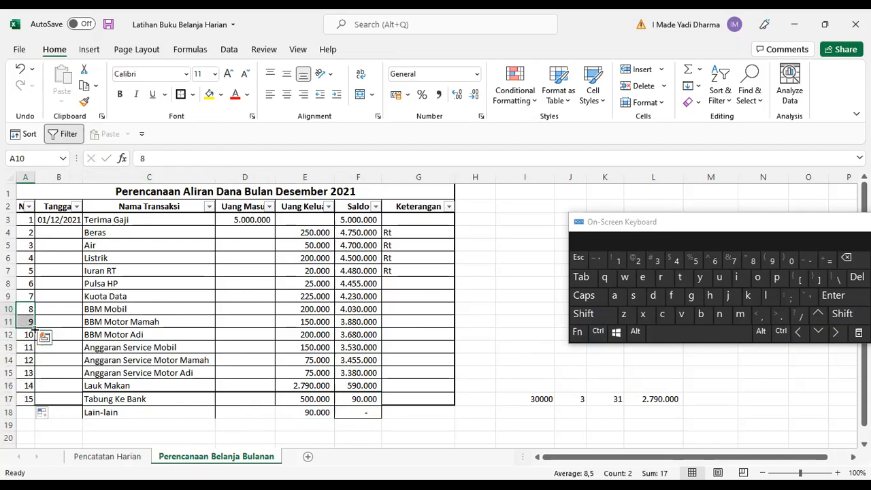
drag(51, 416, 51, 416)
click(163, 323)
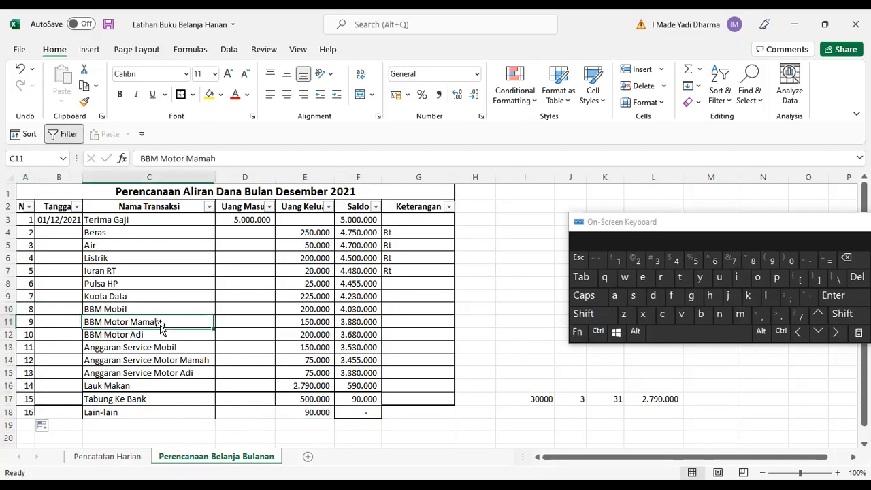
Apply a thick outside border around the table range A3:G18.
key(ctrl+a)
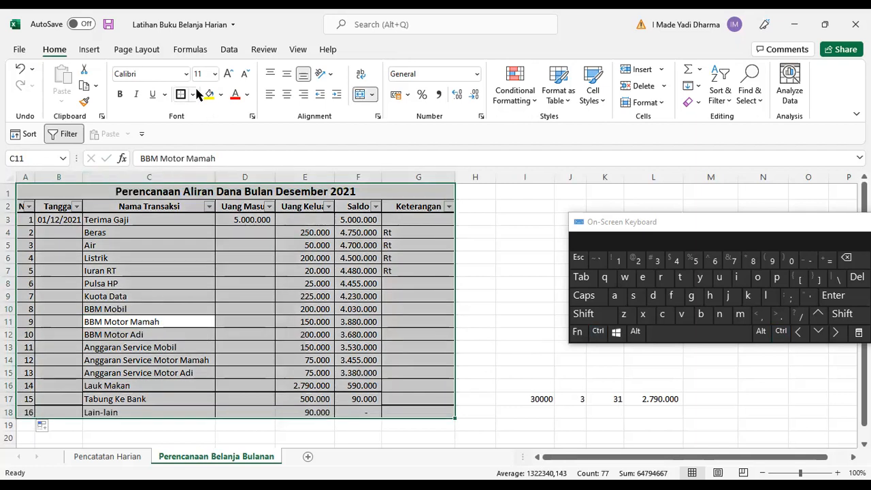
click(133, 220)
drag(27, 220, 443, 398)
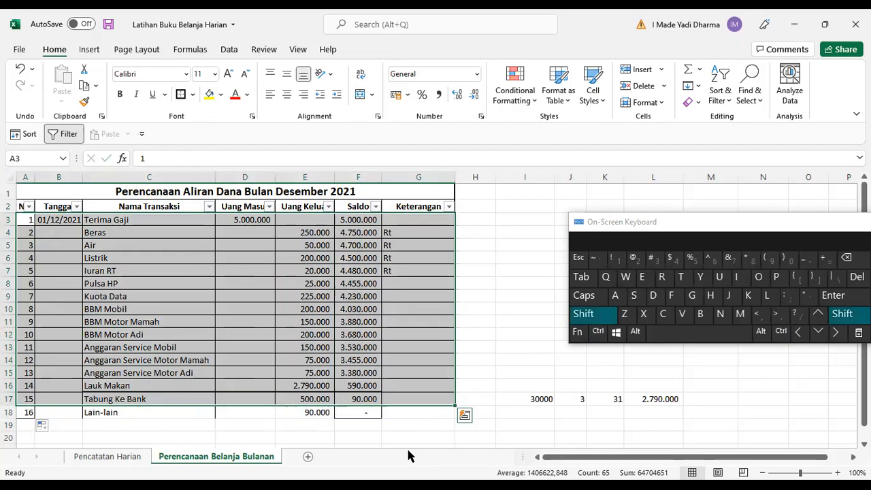
key(shift+Down)
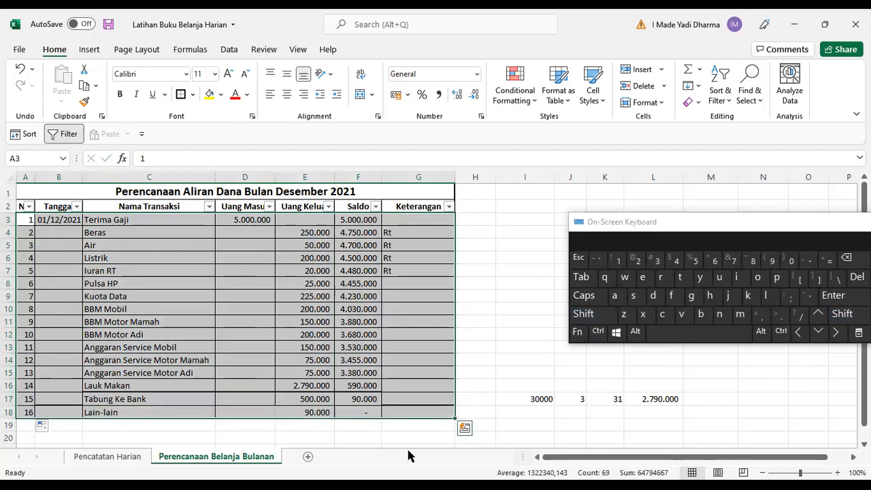
click(193, 94)
click(216, 221)
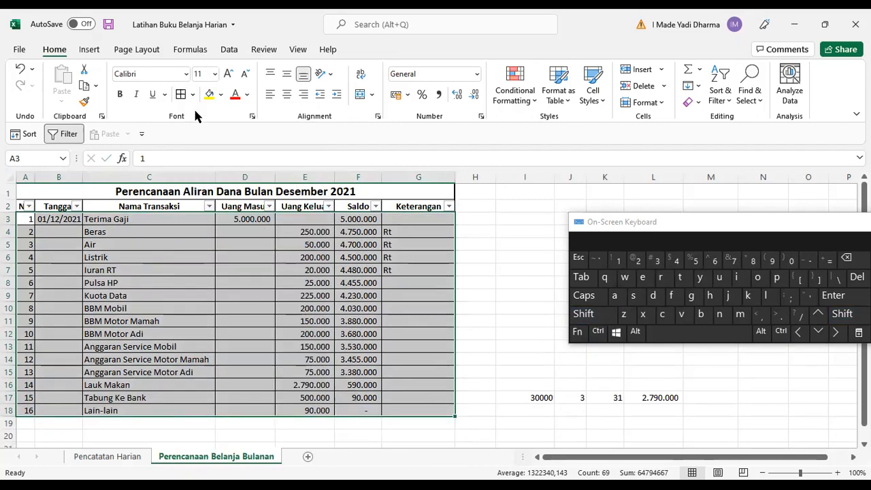
click(194, 94)
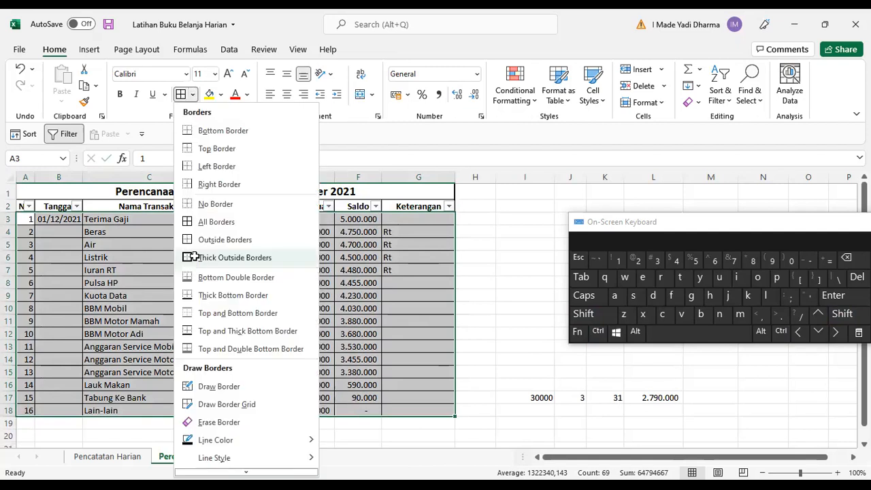
click(194, 257)
click(358, 347)
click(373, 283)
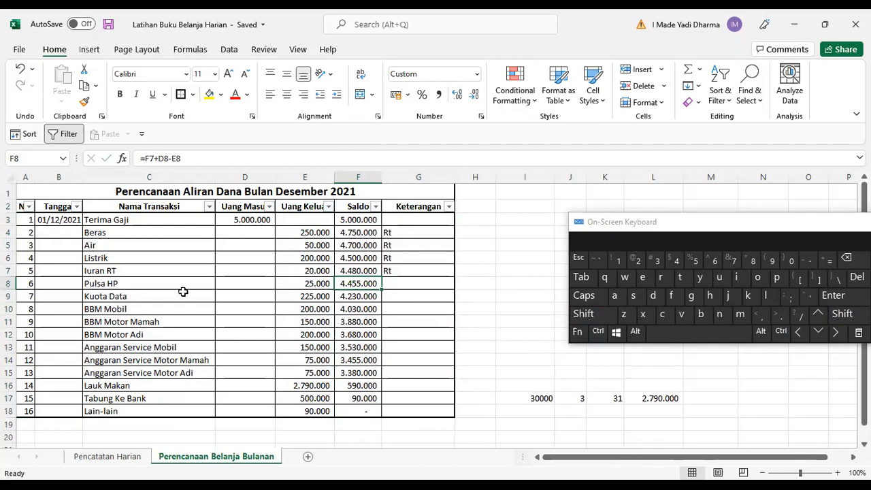
Select the whole sheet and AutoFit all column widths.
click(133, 232)
click(335, 217)
click(354, 256)
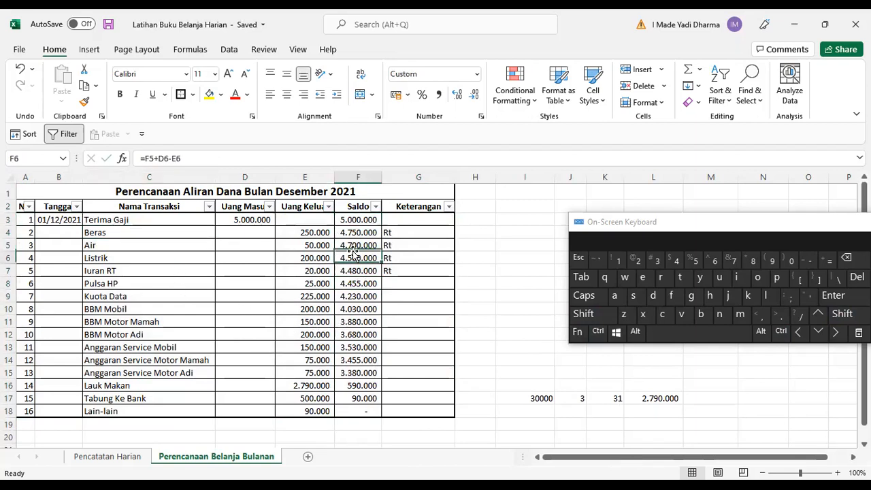
click(361, 406)
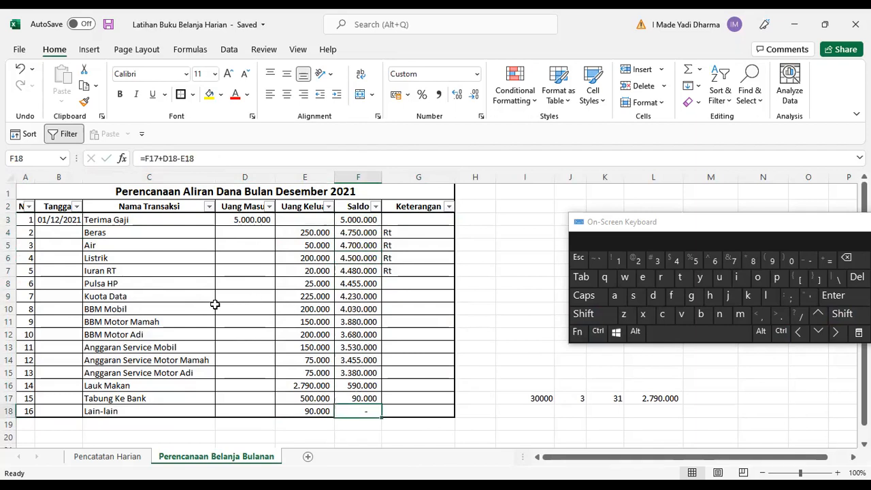
click(9, 177)
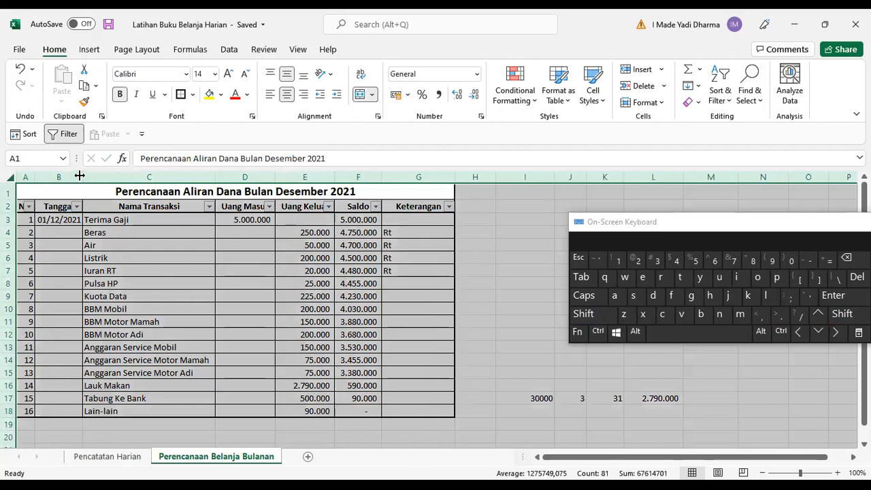
double_click(80, 177)
click(441, 282)
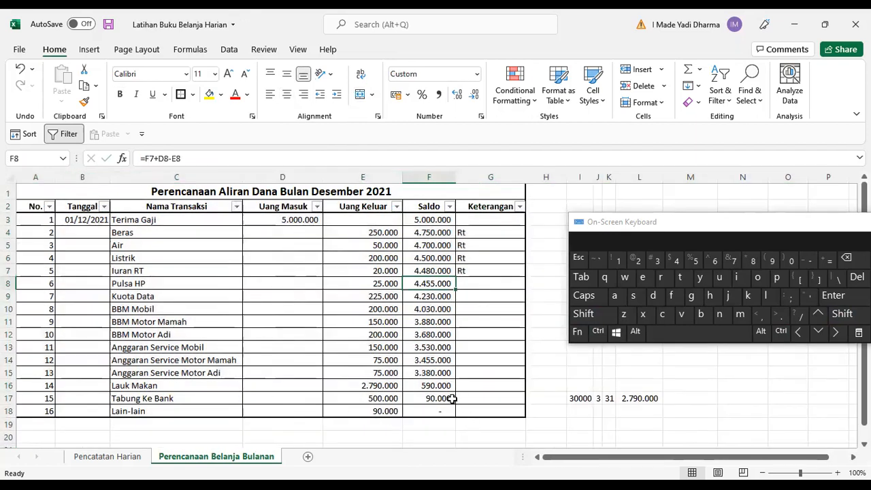
Enter Rt as the Keterangan note for Lauk Makan in G16.
click(469, 377)
click(478, 386)
text(Rt)
key(Return)
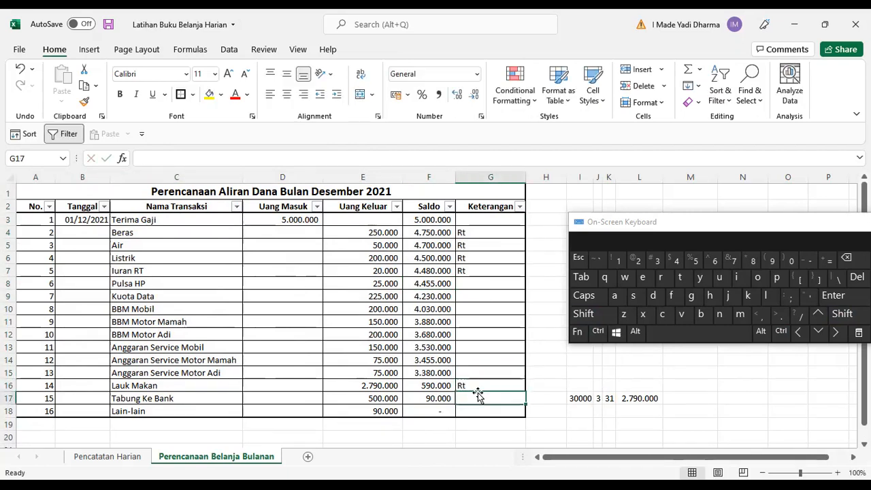
Filter the Keterangan column to show only Rt rows and select their Uang Keluar values.
click(519, 206)
click(401, 341)
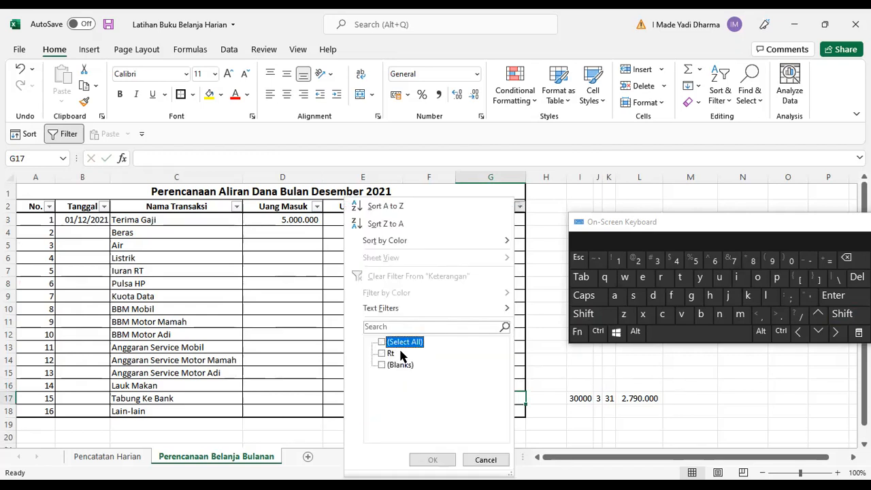
click(381, 354)
click(428, 460)
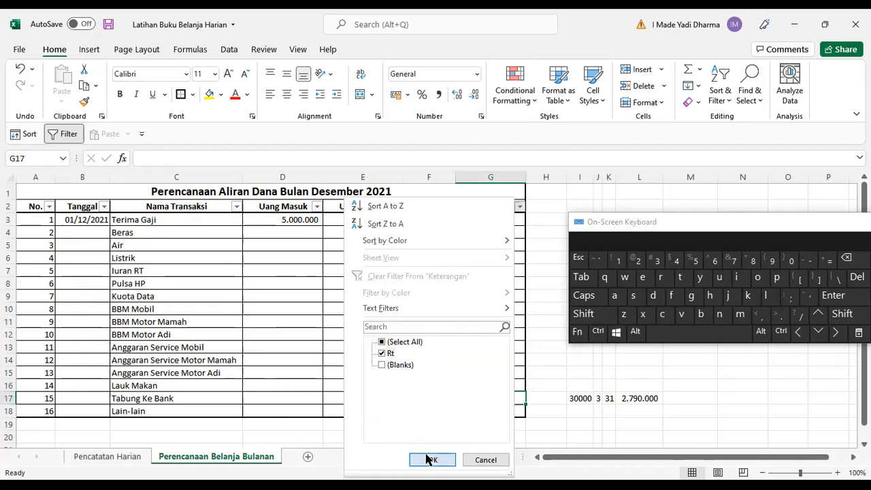
drag(385, 219, 381, 270)
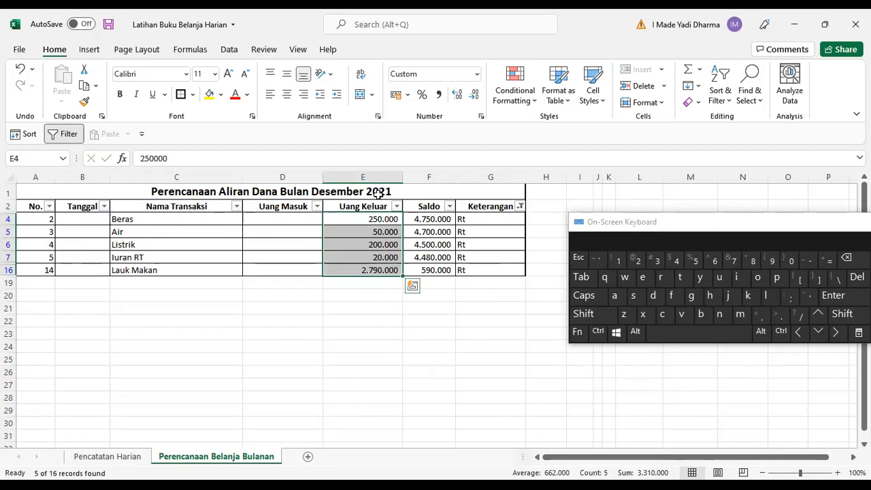
Clear the filter from the Keterangan column.
click(519, 206)
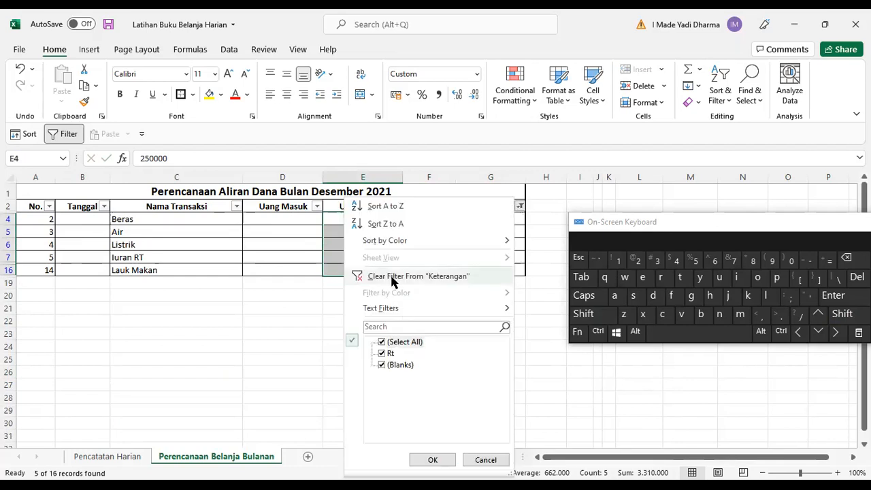
click(396, 277)
click(467, 346)
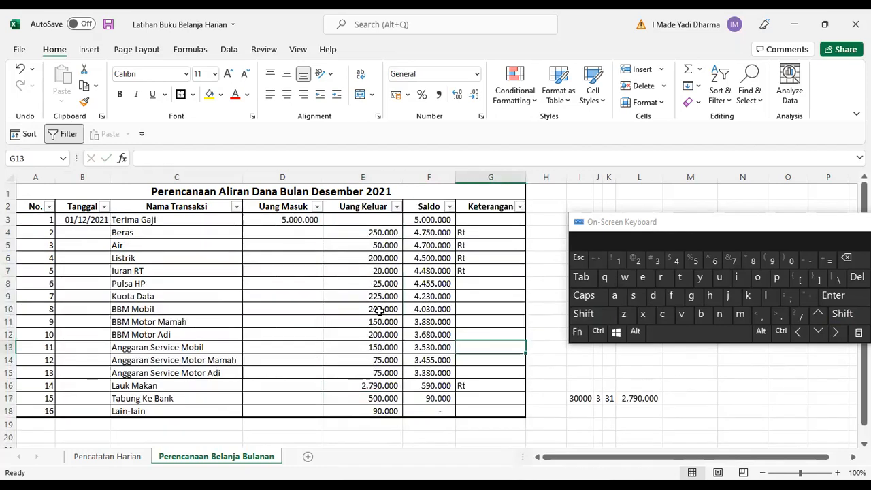
Inspect the cells of the finished expense table.
scroll(422, 277, down, 1)
scroll(423, 276, up, 1)
click(437, 241)
click(286, 244)
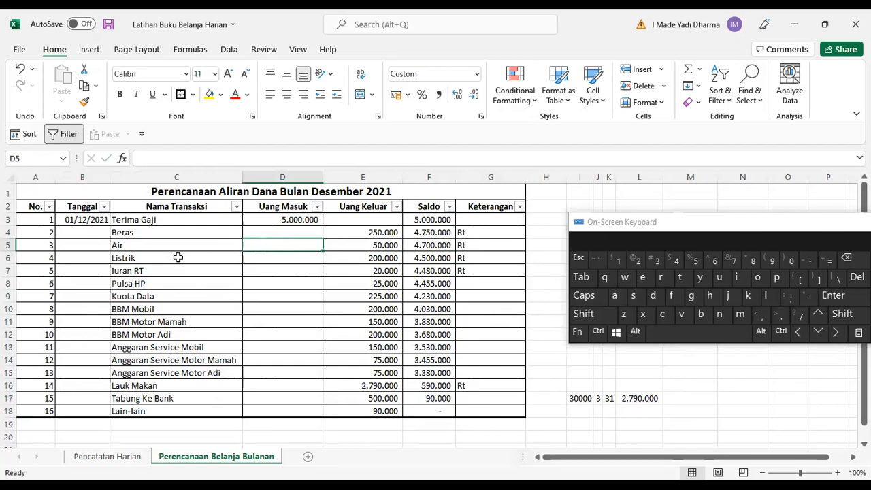
click(177, 246)
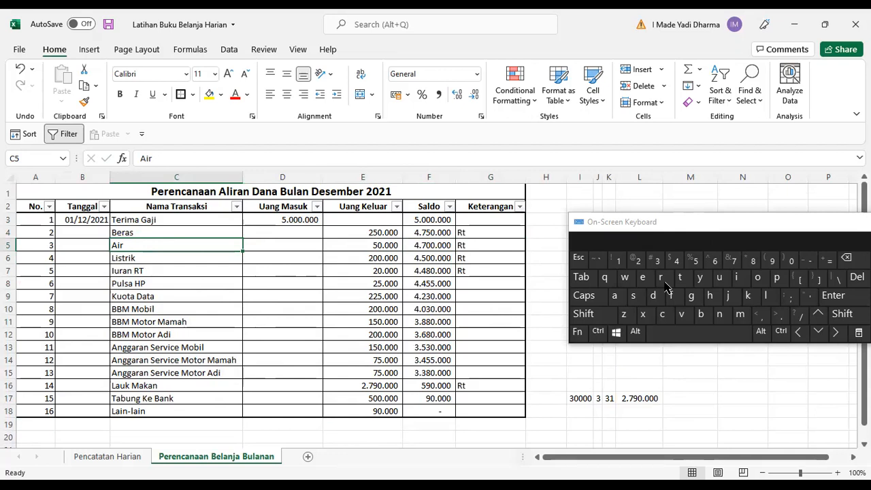
click(370, 261)
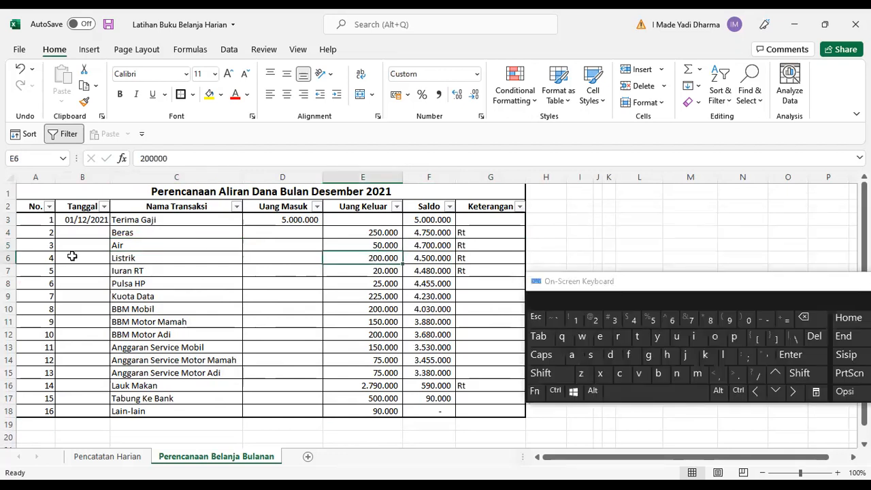
click(72, 256)
click(263, 325)
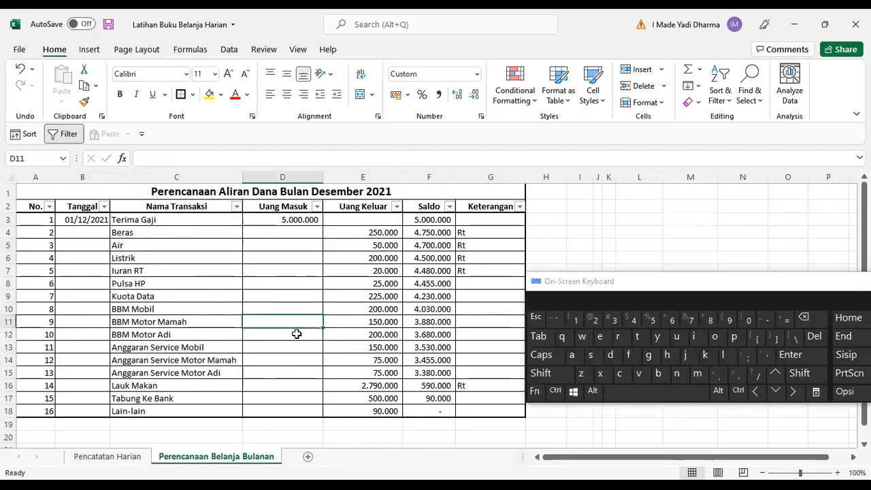
click(429, 252)
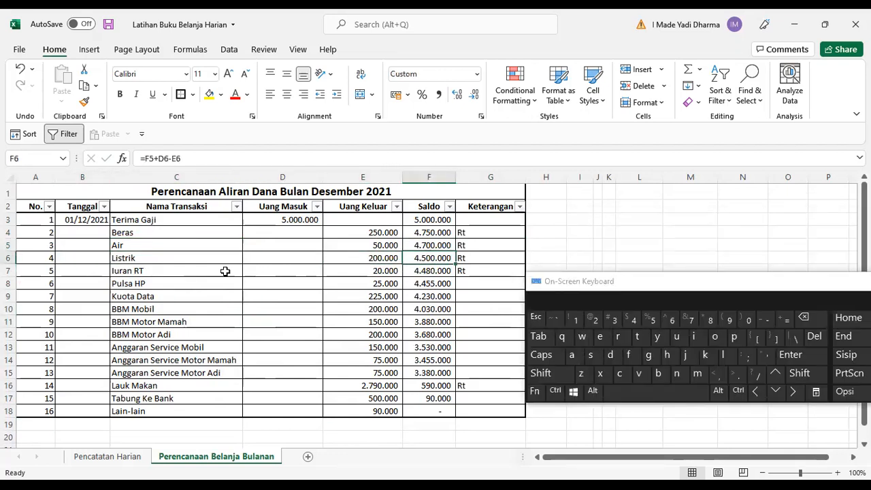
click(315, 283)
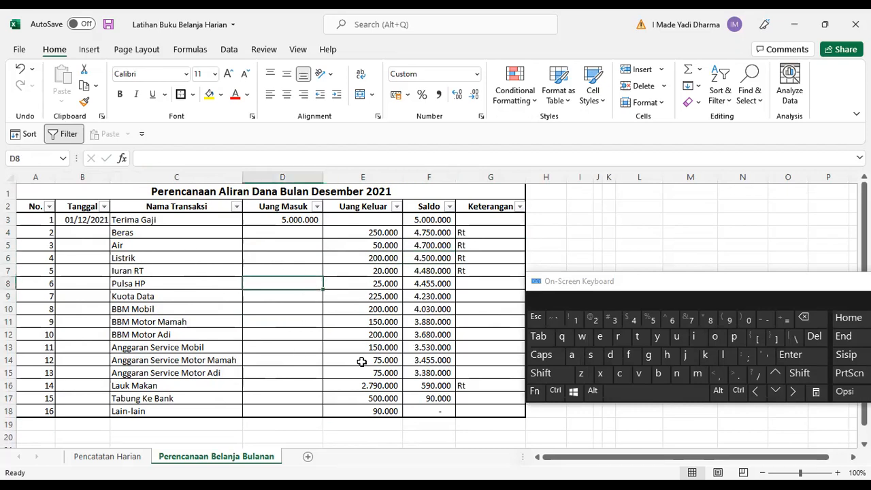
scroll(360, 360, down, 2)
scroll(409, 343, up, 2)
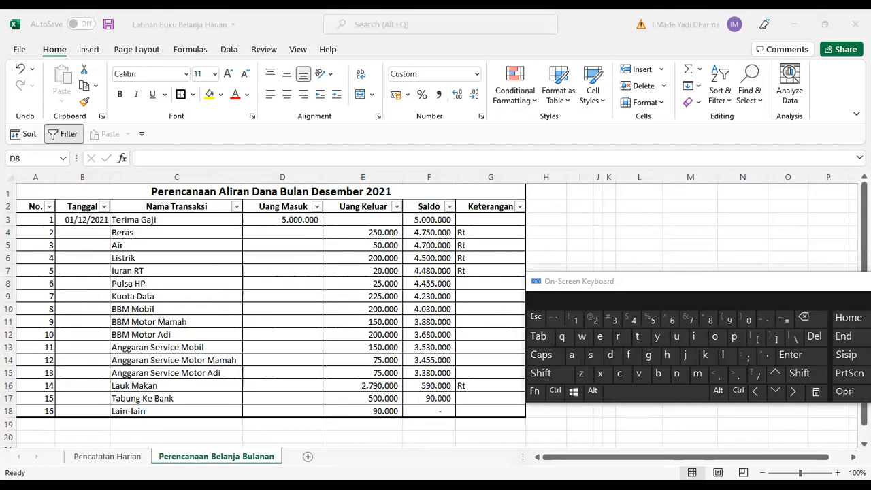
Close the On-Screen Keyboard.
drag(671, 281, 604, 345)
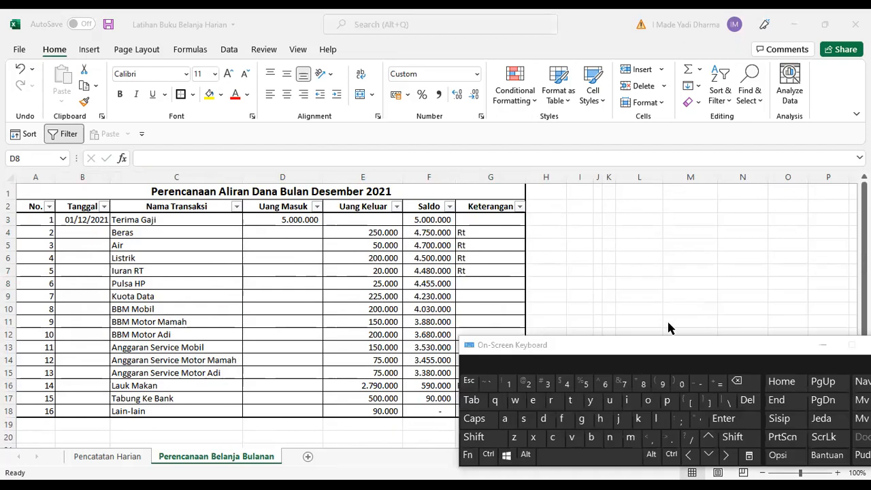
key(ctrl+super+o)
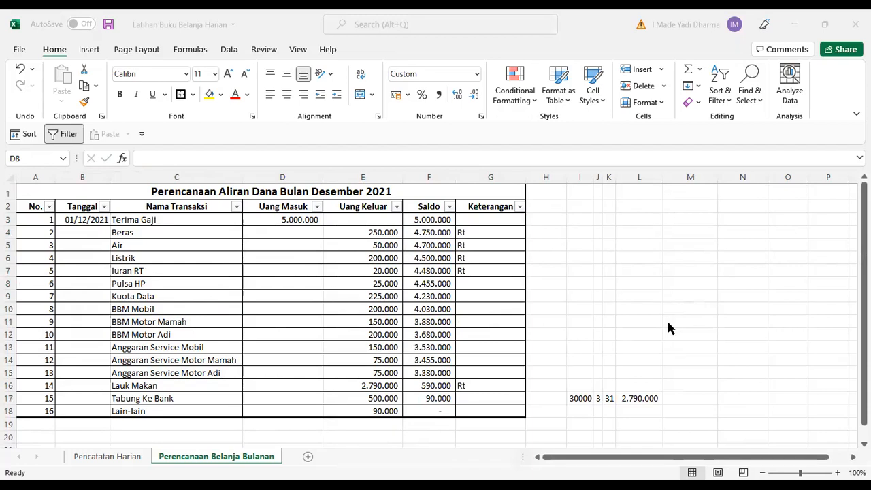